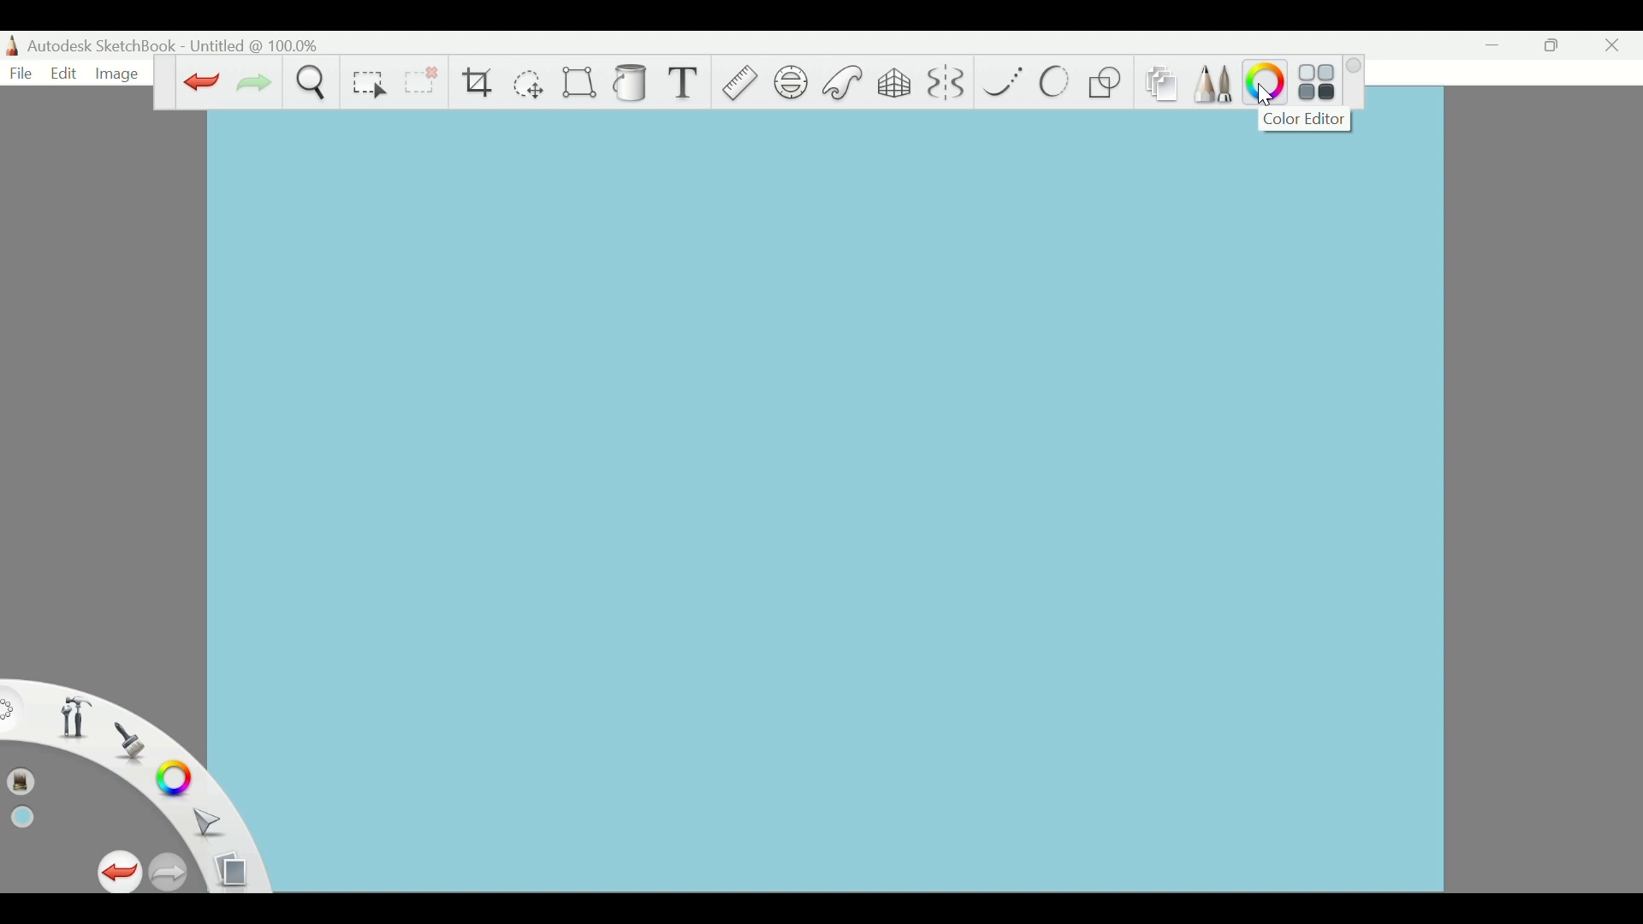
# Set the active colour to a soft periwinkle blue
pyautogui.click(1267, 94)
pyautogui.click(568, 552)
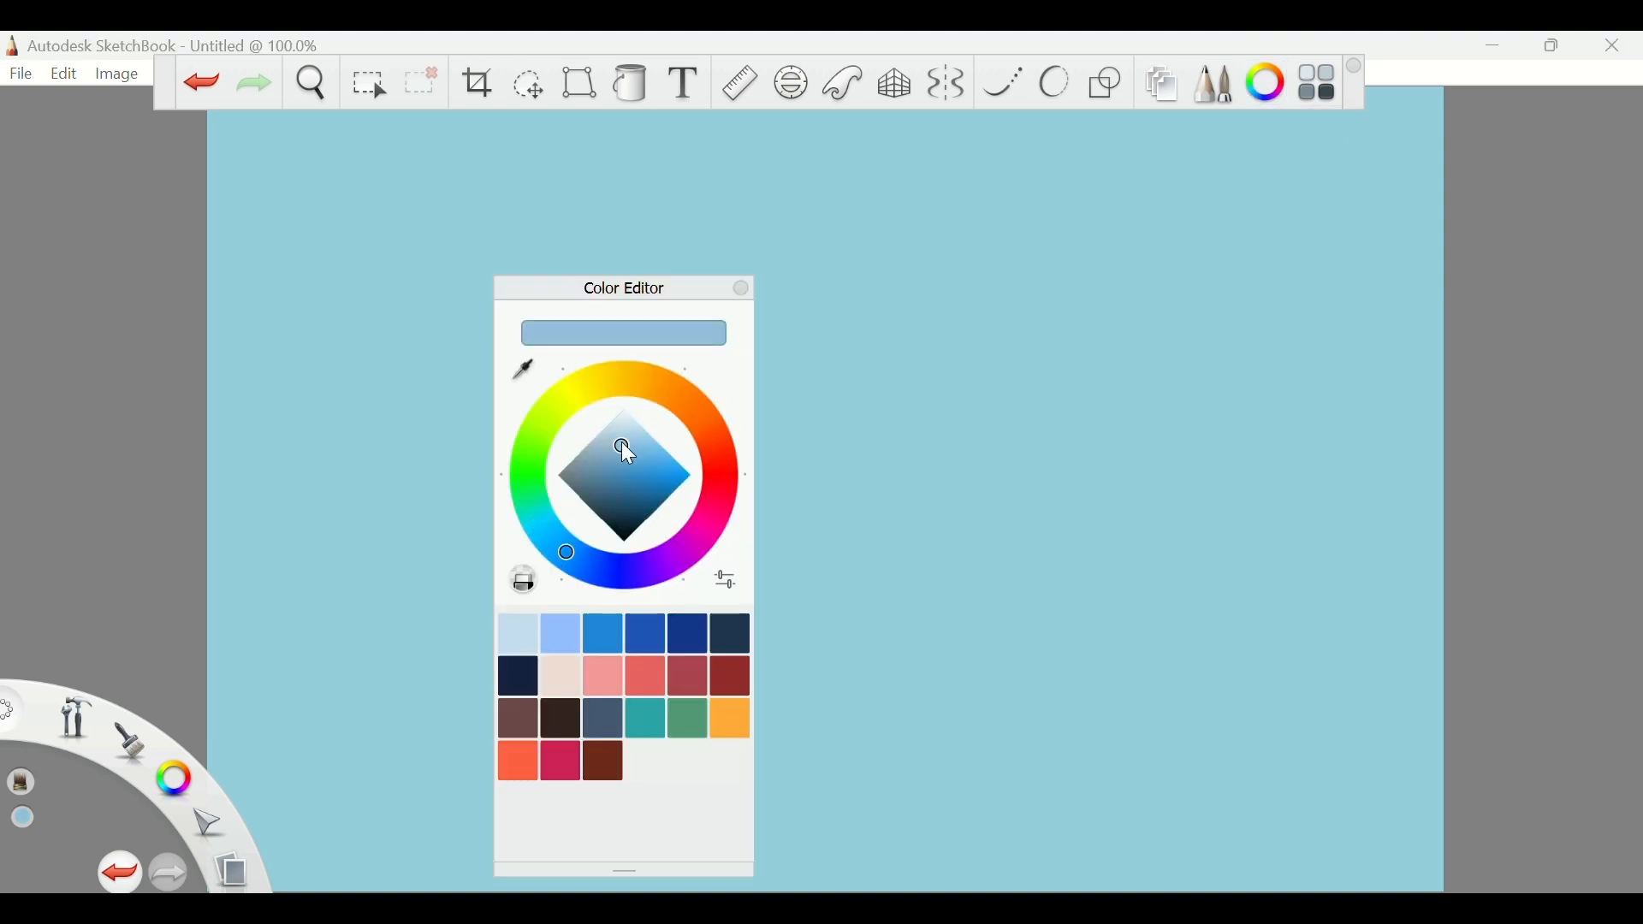
pyautogui.moveTo(570, 557)
pyautogui.mouseDown()
pyautogui.moveTo(622, 548)
pyautogui.moveTo(594, 561)
pyautogui.mouseUp()
pyautogui.click(741, 288)
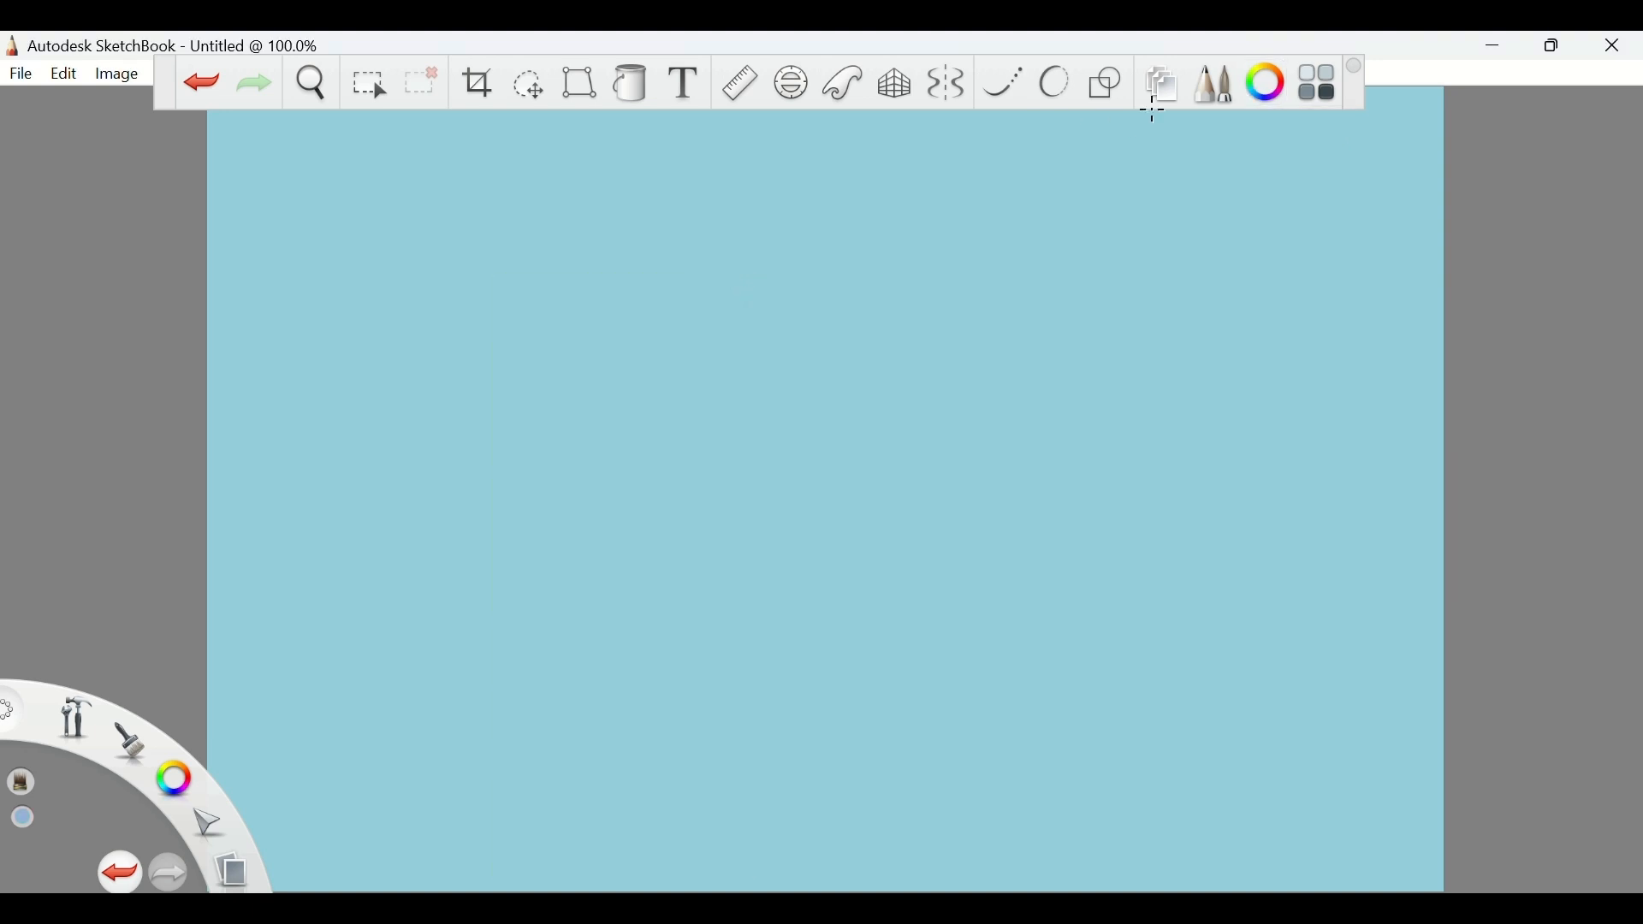
# Choose the Sharp Glaze brush from the Artist brush set
pyautogui.click(1215, 83)
pyautogui.scroll(-5, 819, 599)
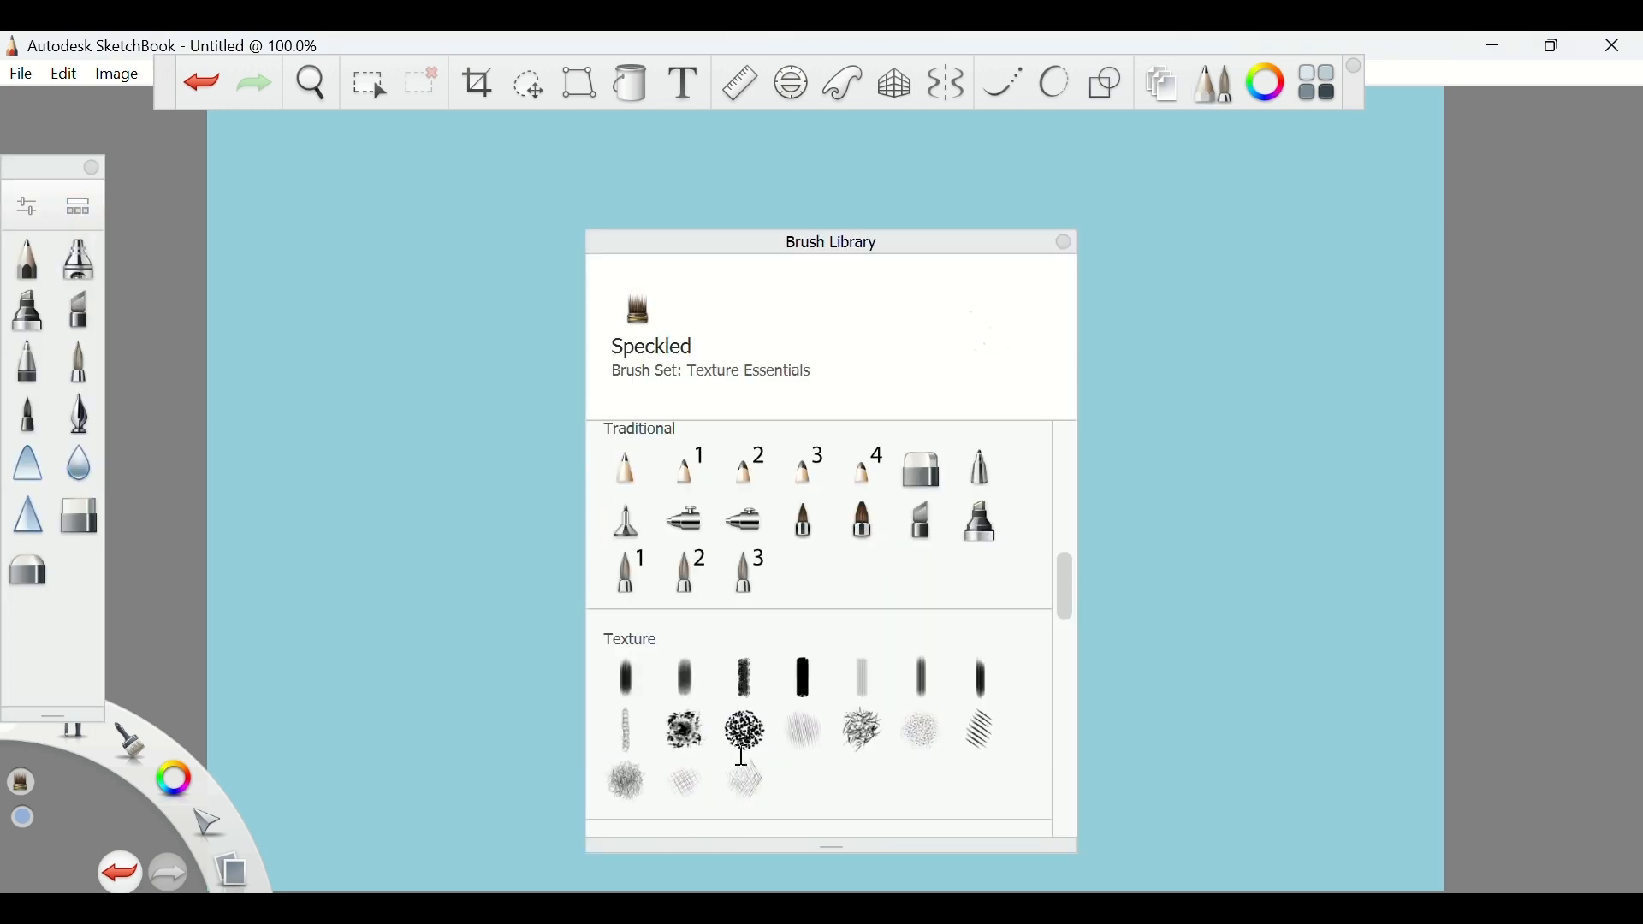
pyautogui.scroll(-5, 788, 736)
pyautogui.doubleClick(799, 726)
pyautogui.click(1166, 241)
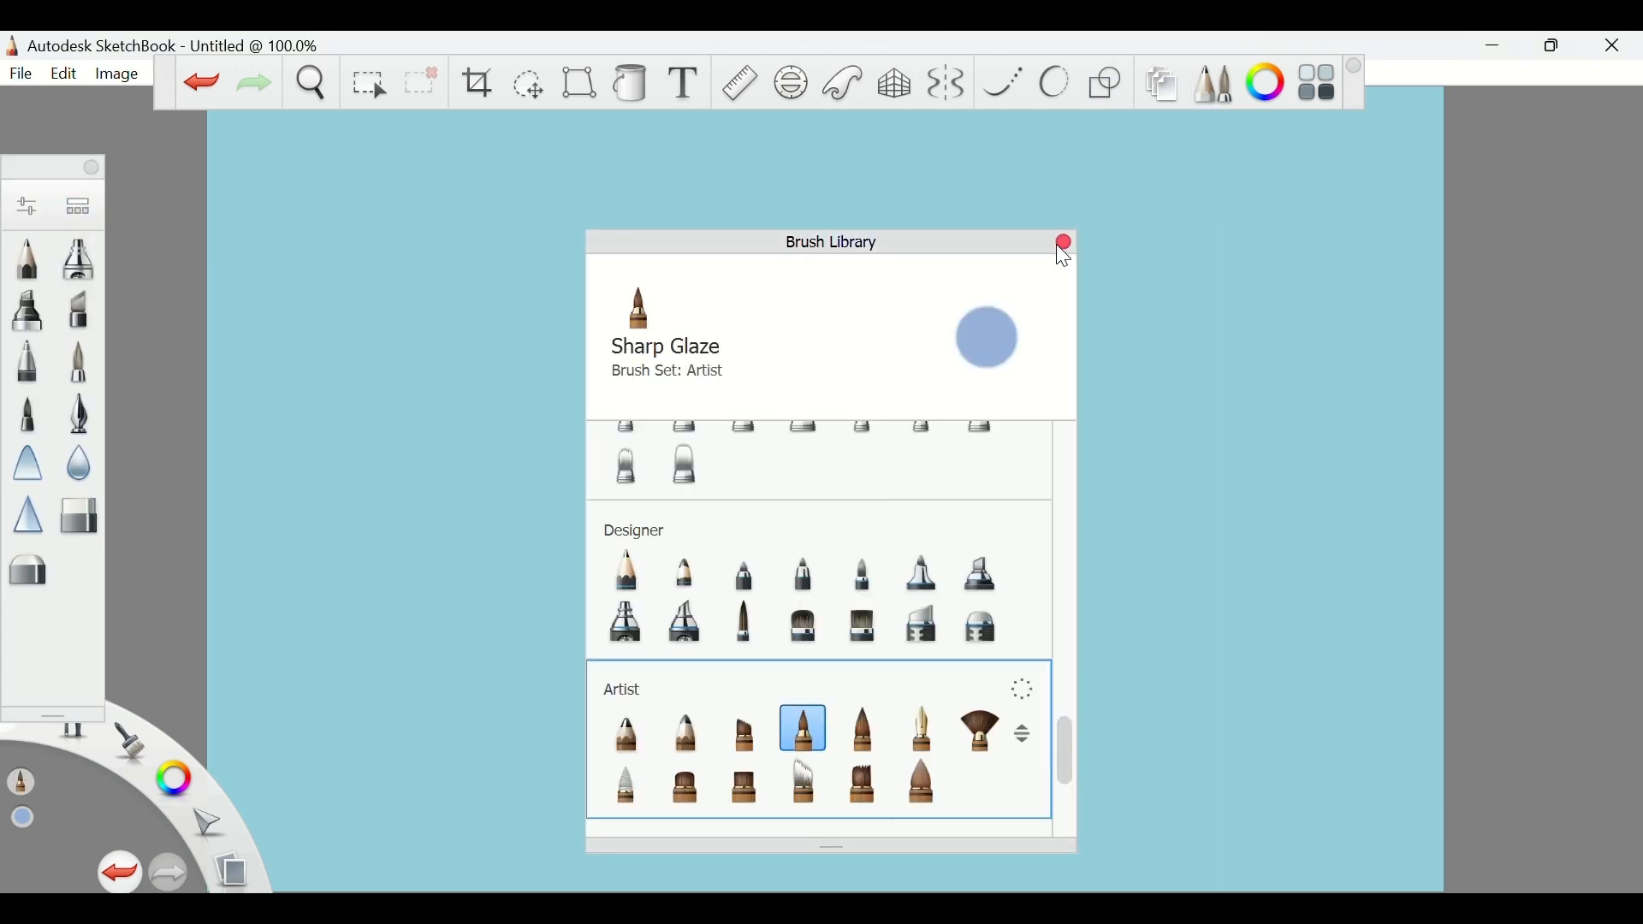
pyautogui.click(1063, 243)
# Add a new layer above the light blue sky layer
pyautogui.click(1163, 83)
pyautogui.click(1364, 81)
pyautogui.click(1586, 49)
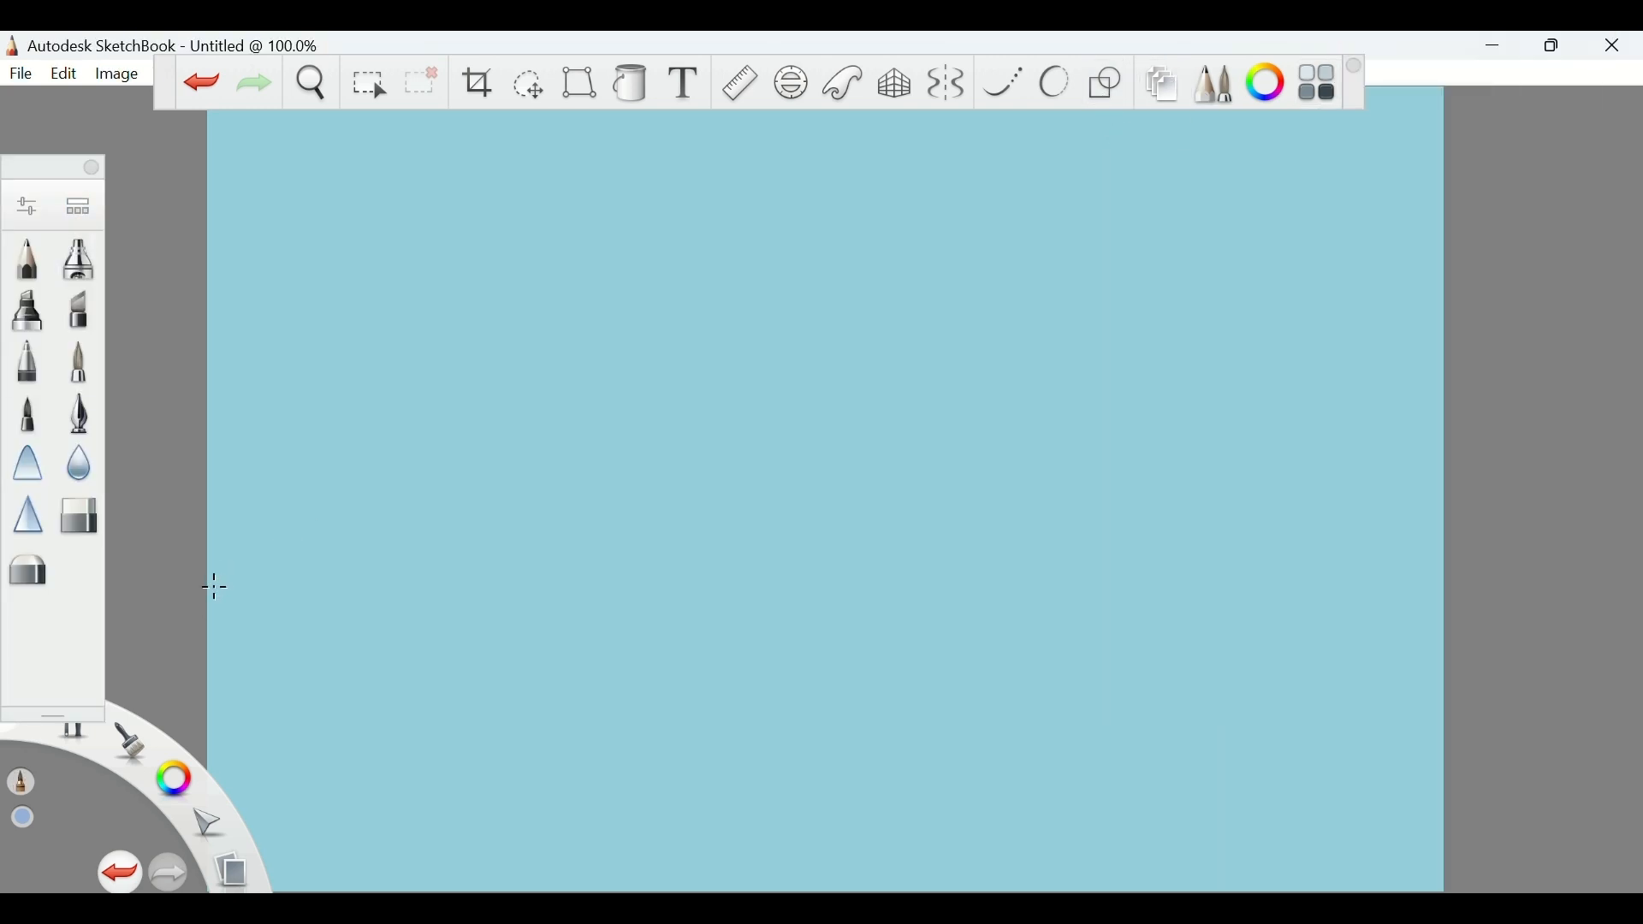
# Draw a straight, nearly horizontal line across the canvas below its middle and flood-fill the area beneath it with periwinkle blue
pyautogui.hotkey('ctrl', 'z')
pyautogui.click(1105, 83)
pyautogui.moveTo(209, 584); pyautogui.dragTo(1449, 576)
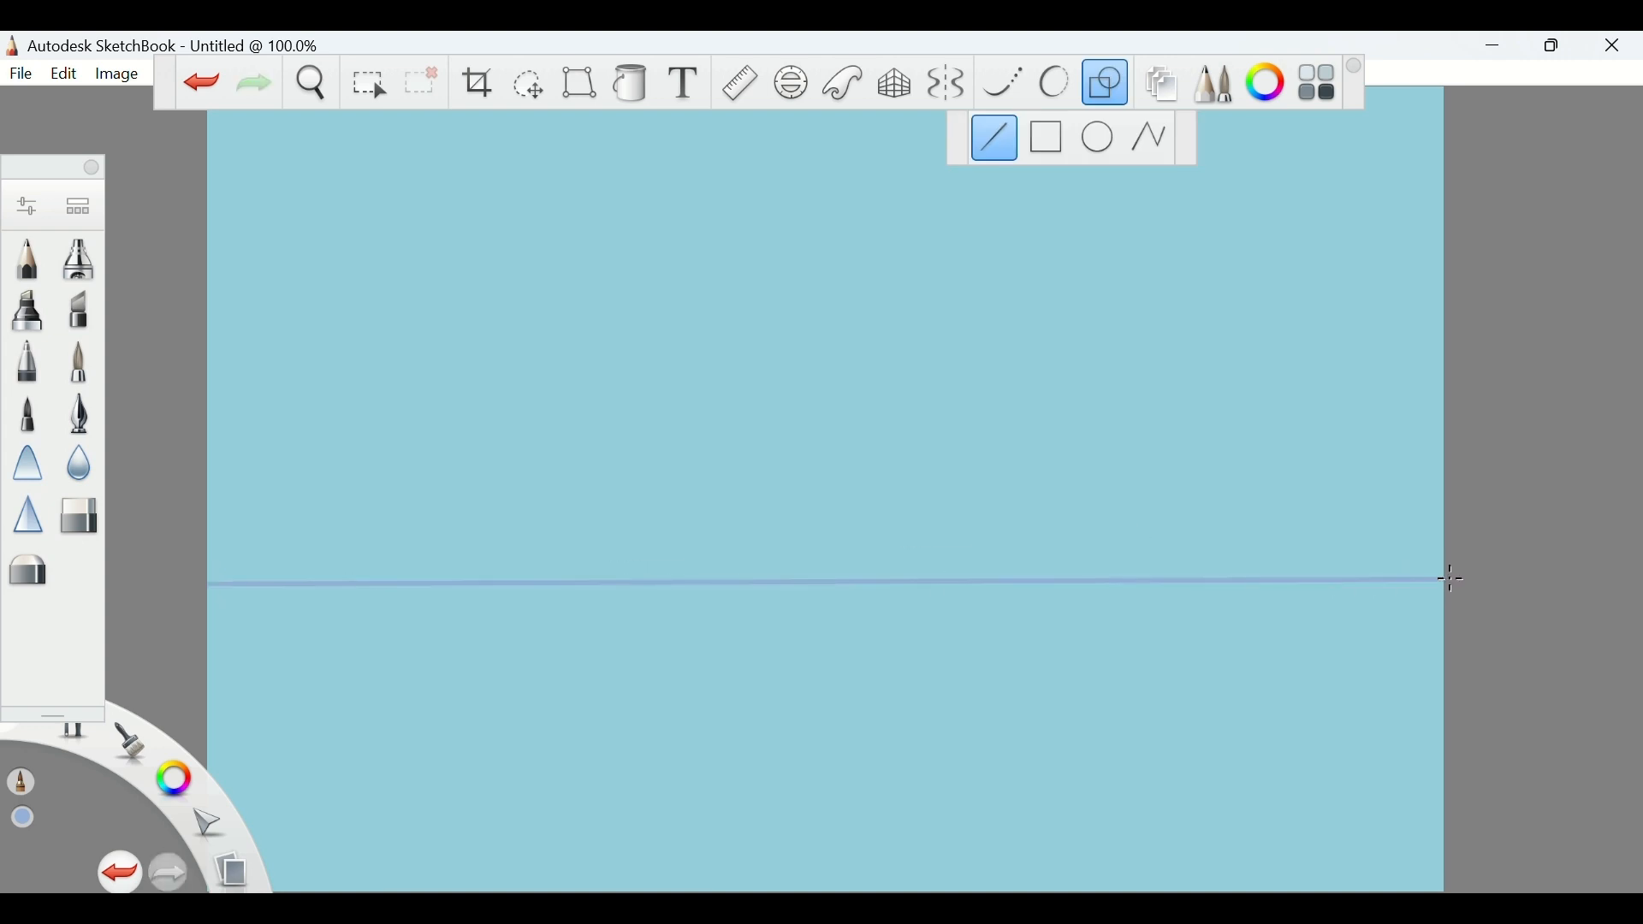
pyautogui.click(630, 83)
pyautogui.click(652, 620)
# Add a new layer above the periwinkle band's layer
pyautogui.click(1163, 83)
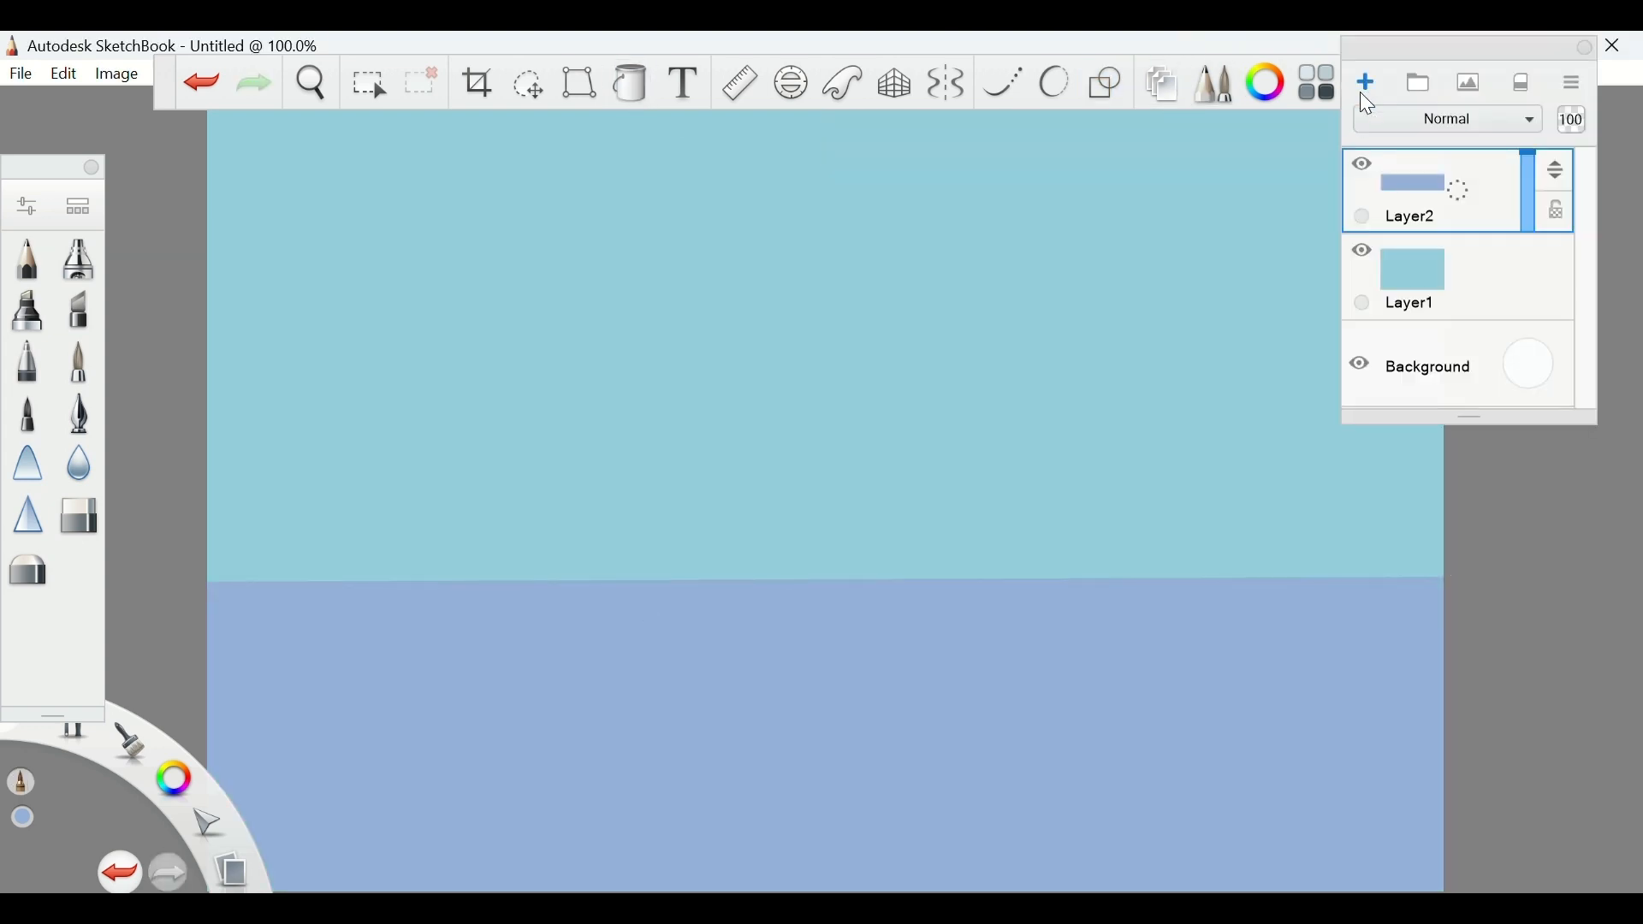
pyautogui.click(1364, 81)
pyautogui.click(1585, 49)
# Set the active colour to a medium, slightly muted green
pyautogui.click(1267, 83)
pyautogui.click(528, 474)
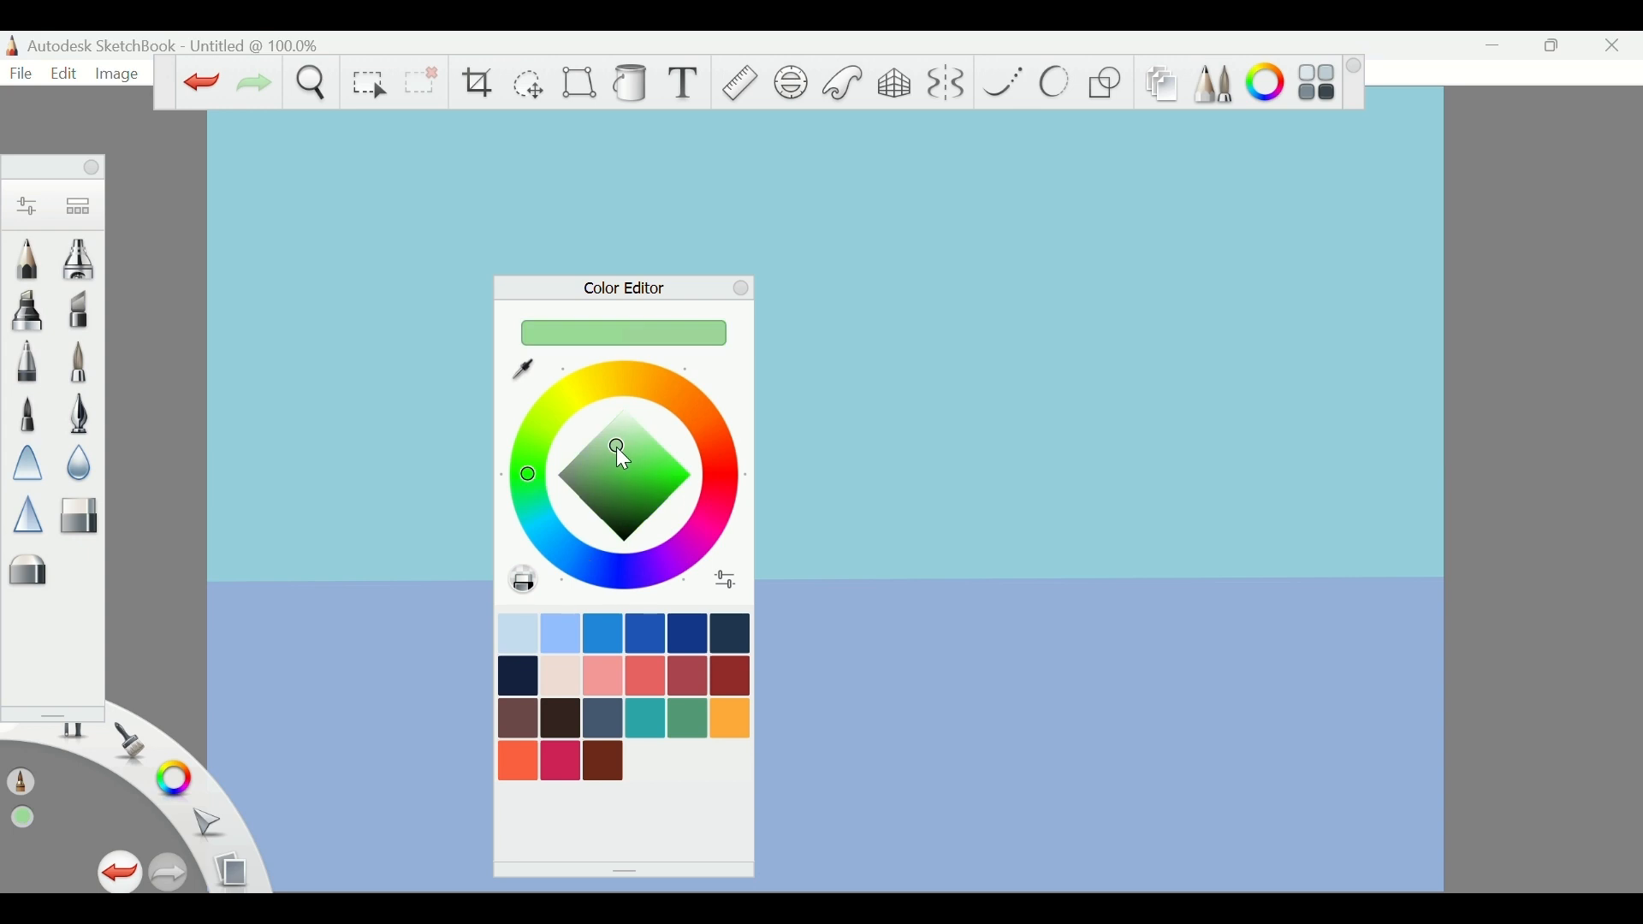
pyautogui.click(616, 447)
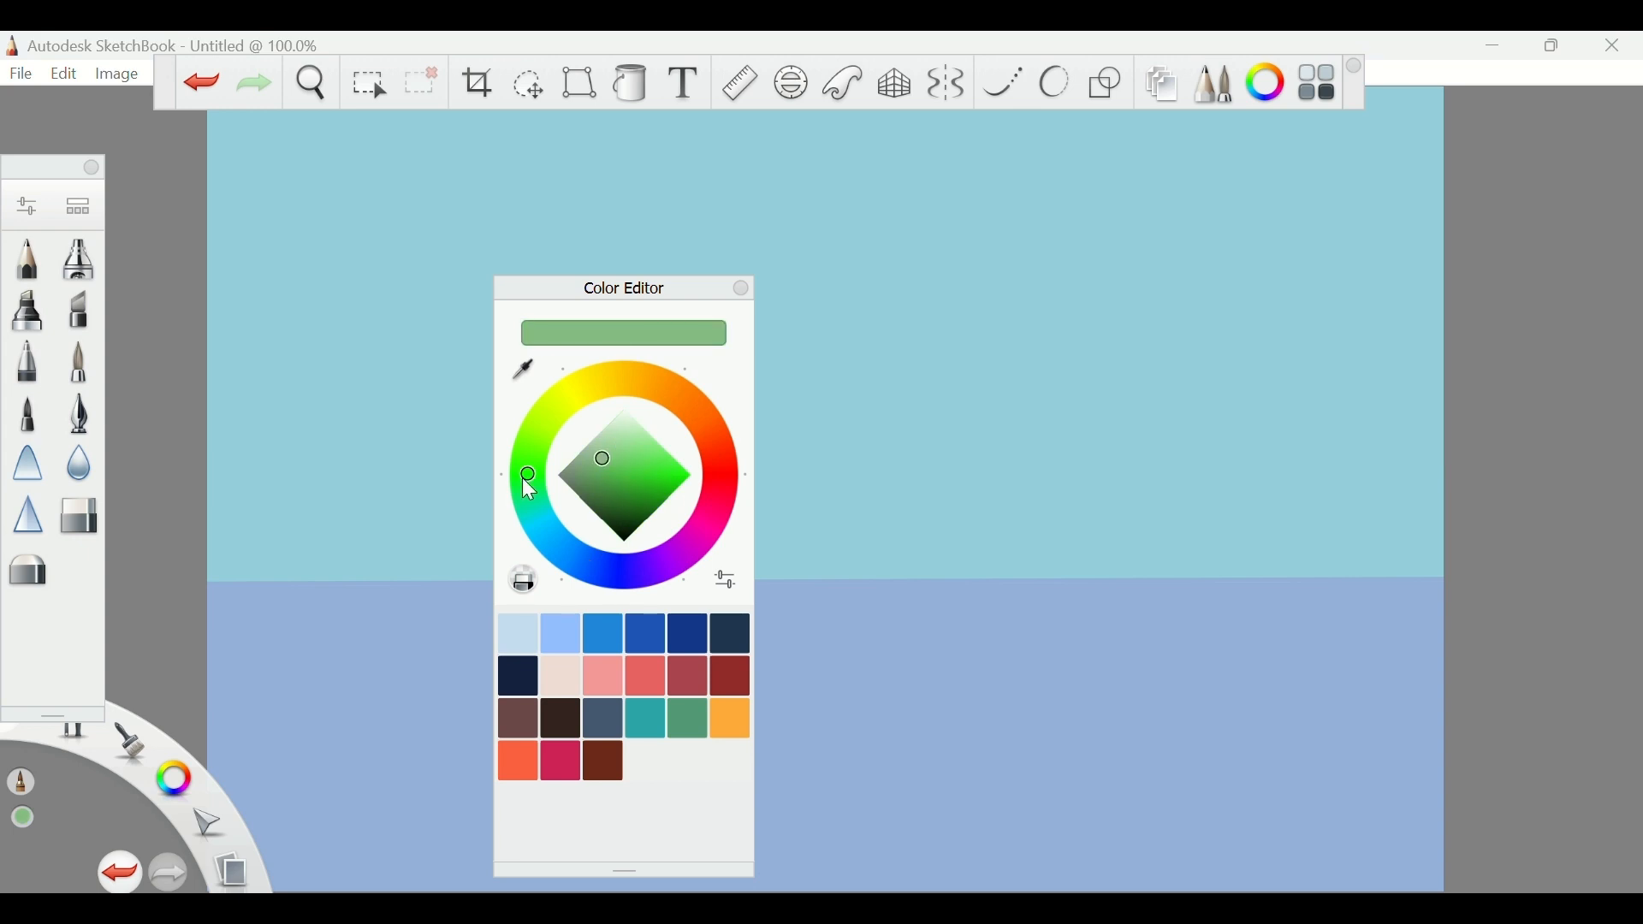
pyautogui.click(603, 469)
pyautogui.click(742, 288)
# Outline a low hill on Layer3 with straight lines across the periwinkle band and fill the area below with green
pyautogui.click(1162, 83)
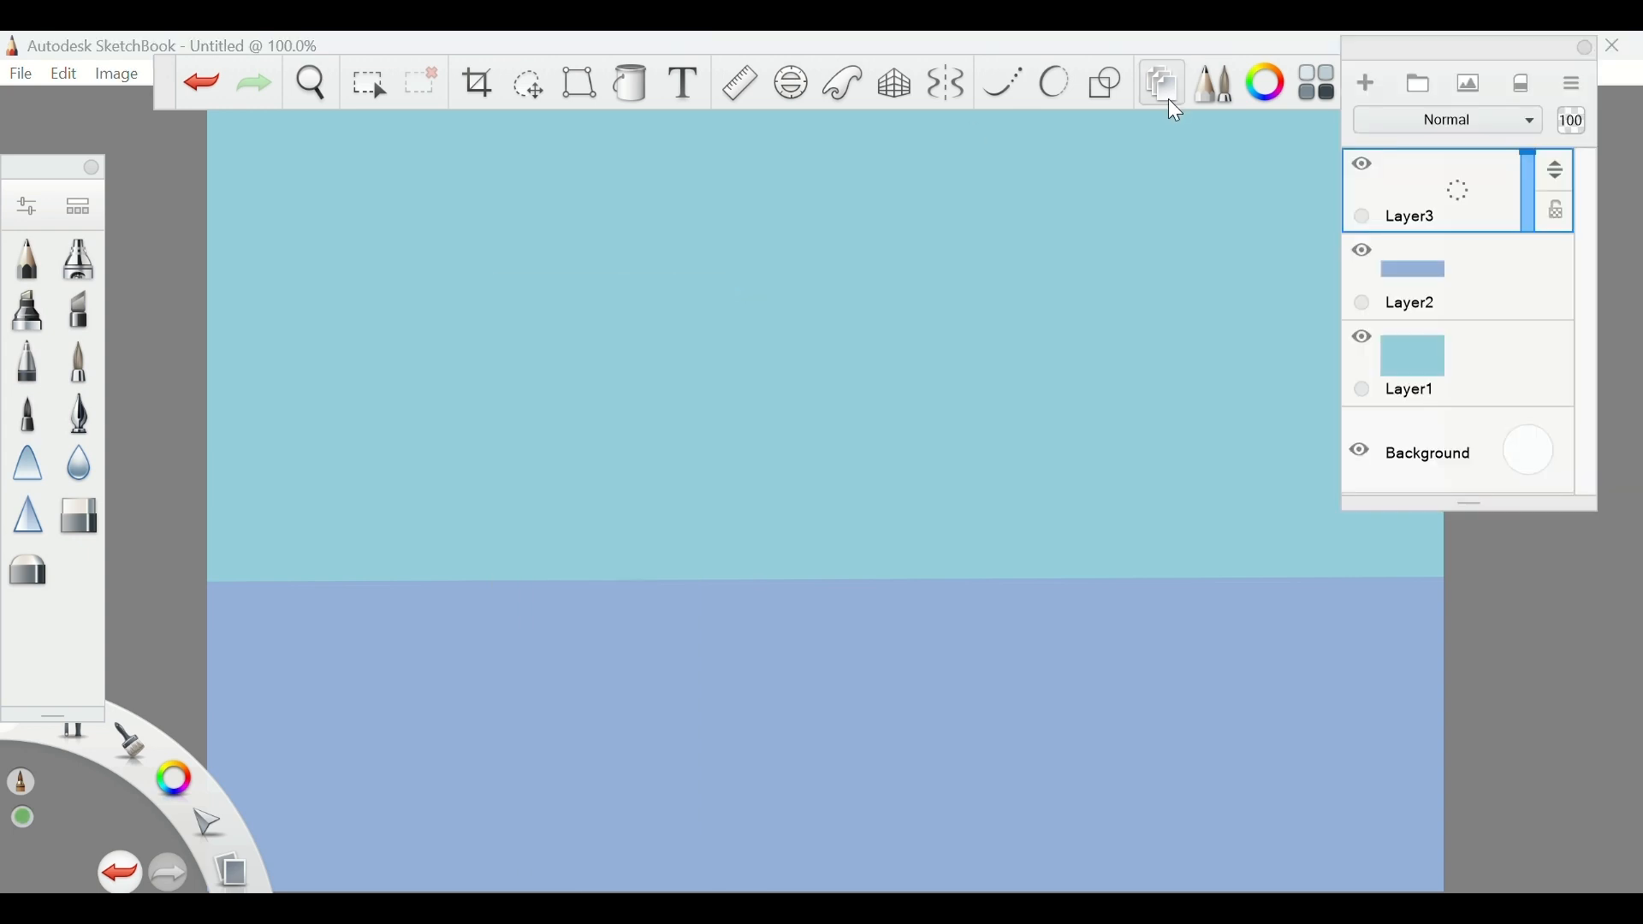
pyautogui.click(1106, 83)
pyautogui.moveTo(205, 682); pyautogui.dragTo(993, 608)
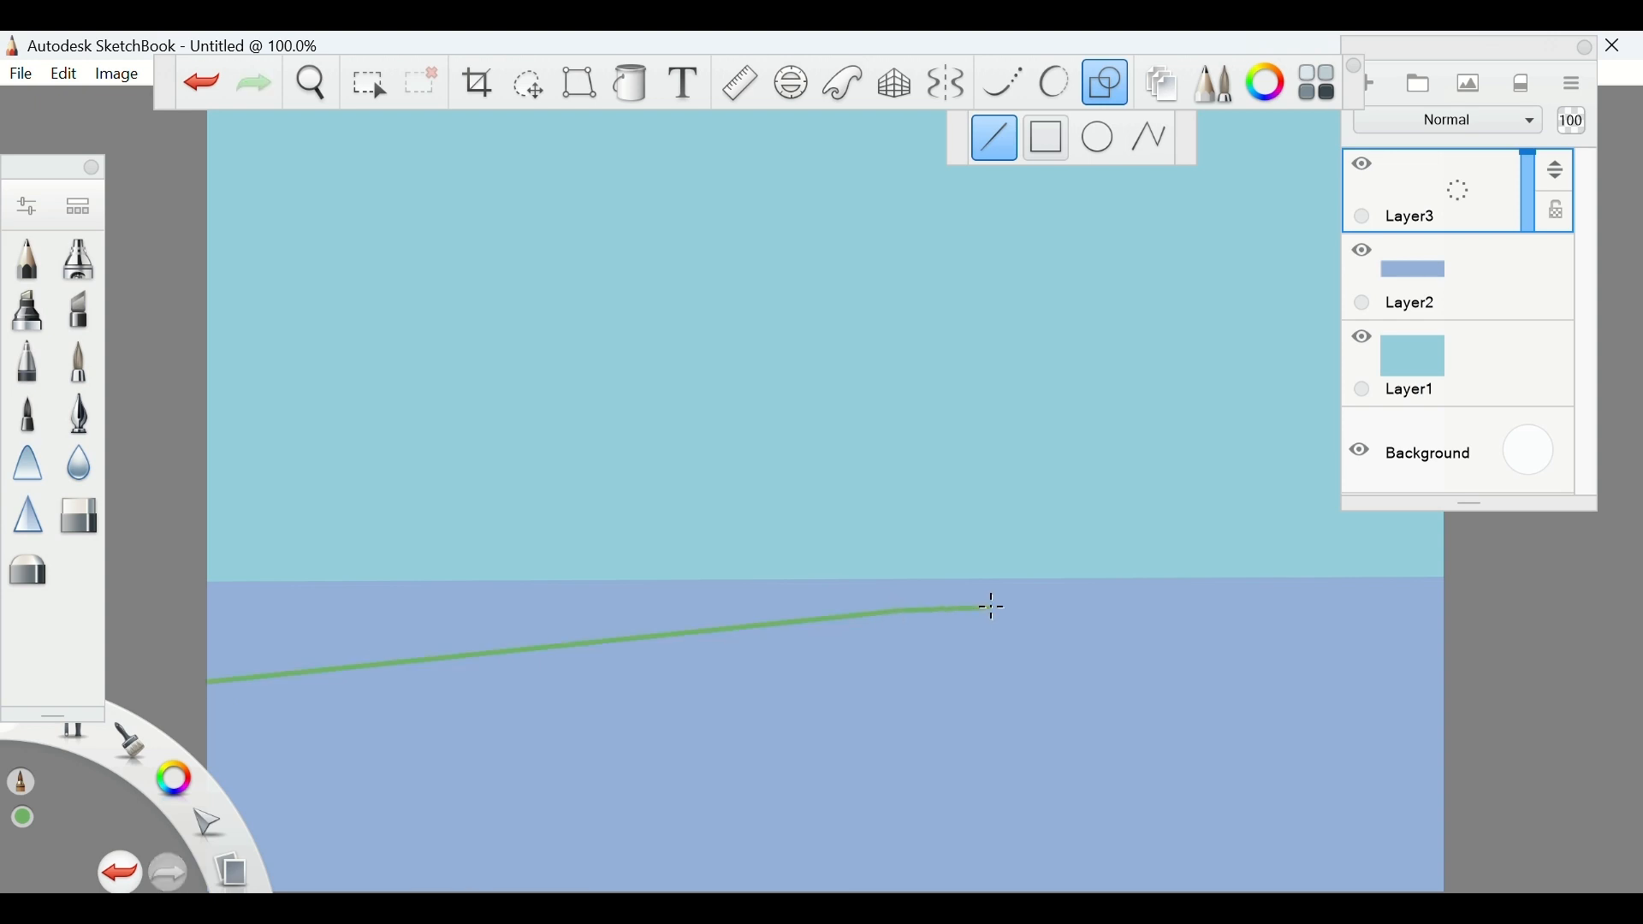
pyautogui.moveTo(1395, 645); pyautogui.dragTo(1448, 637)
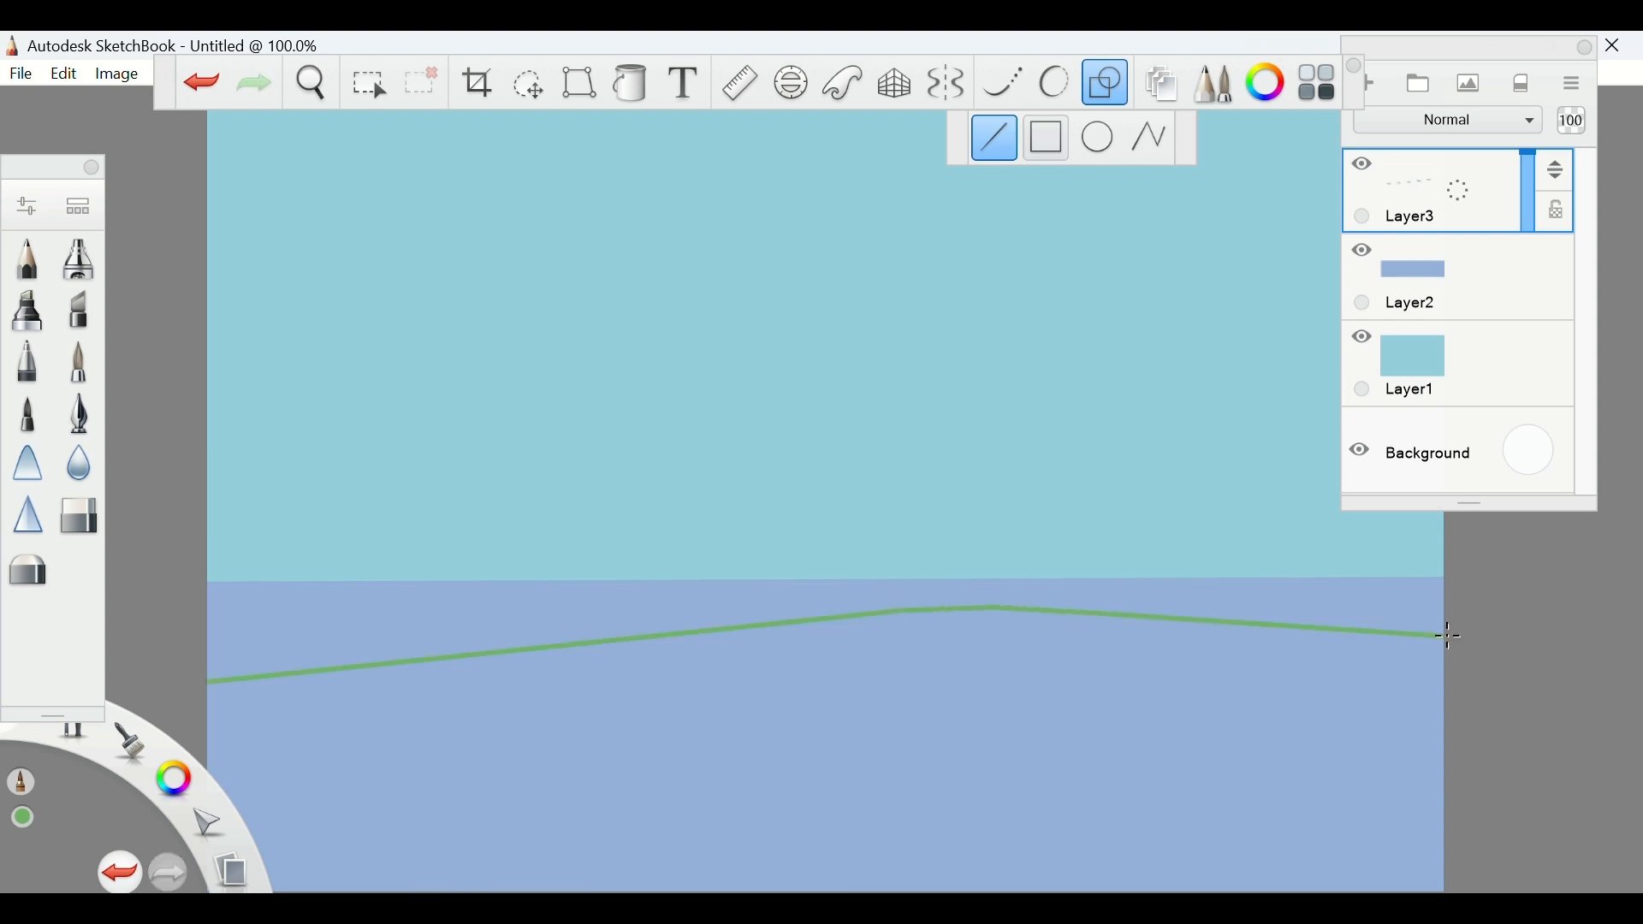
pyautogui.click(964, 690)
pyautogui.click(618, 96)
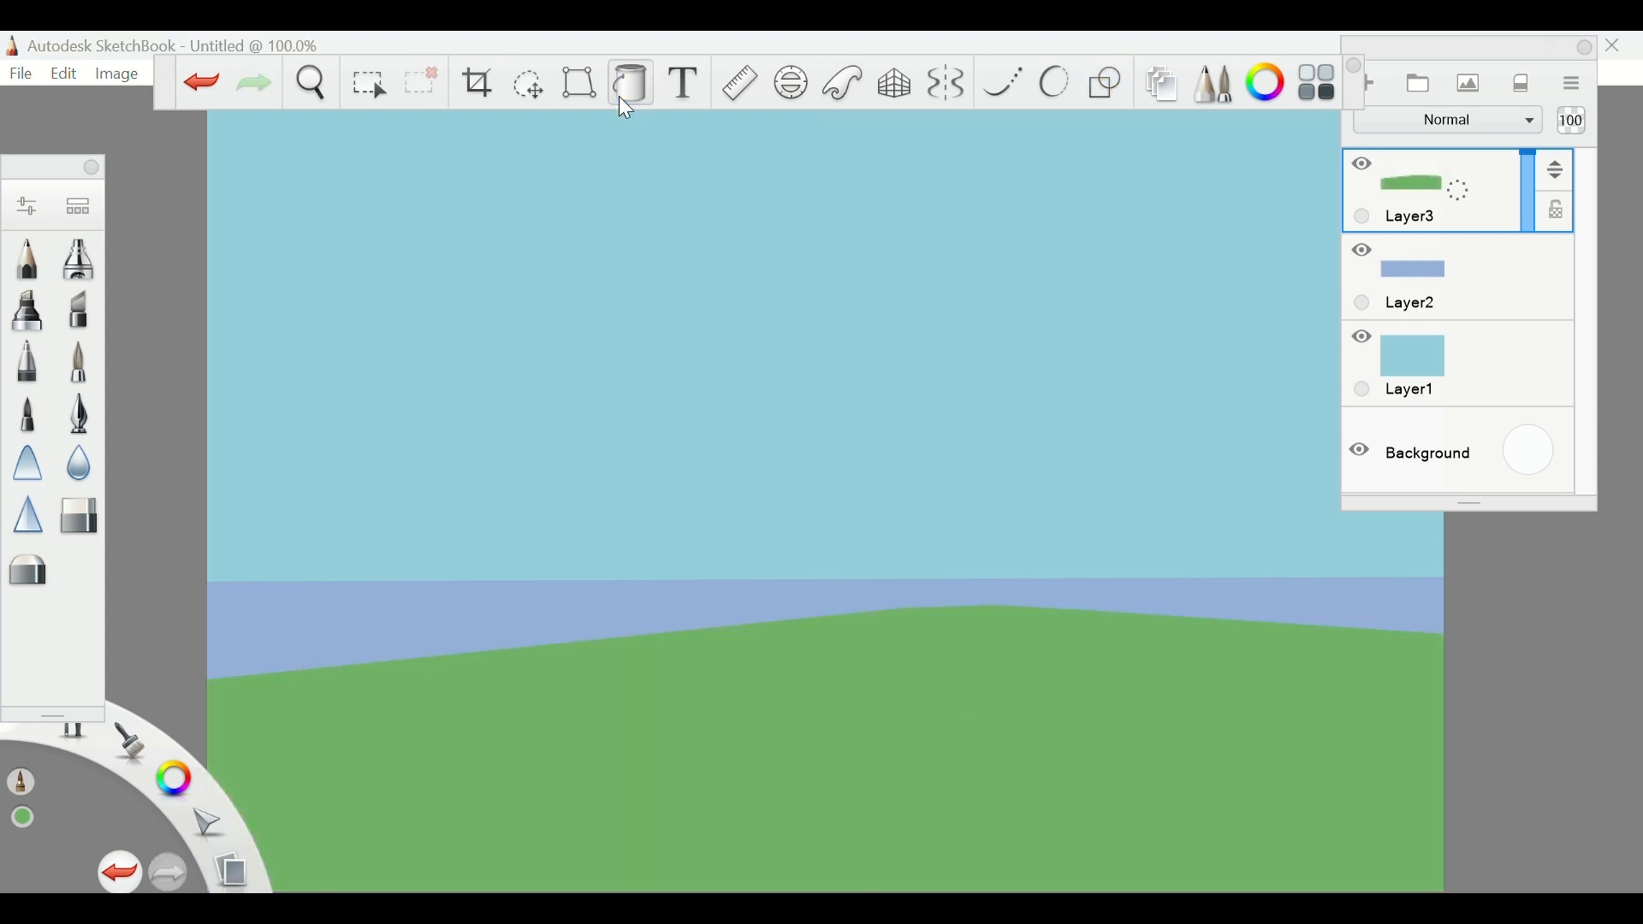
# Choose the Salty Watercolor brush and set its size to 14.3 and strength to 95%
pyautogui.click(77, 209)
pyautogui.doubleClick(978, 730)
pyautogui.moveTo(891, 590); pyautogui.dragTo(856, 594)
pyautogui.moveTo(910, 747); pyautogui.dragTo(1029, 751)
# Pick a darker green and paint the first horizontal grass strokes on the hill with Layer3's transparency locked
pyautogui.click(1258, 82)
pyautogui.click(741, 289)
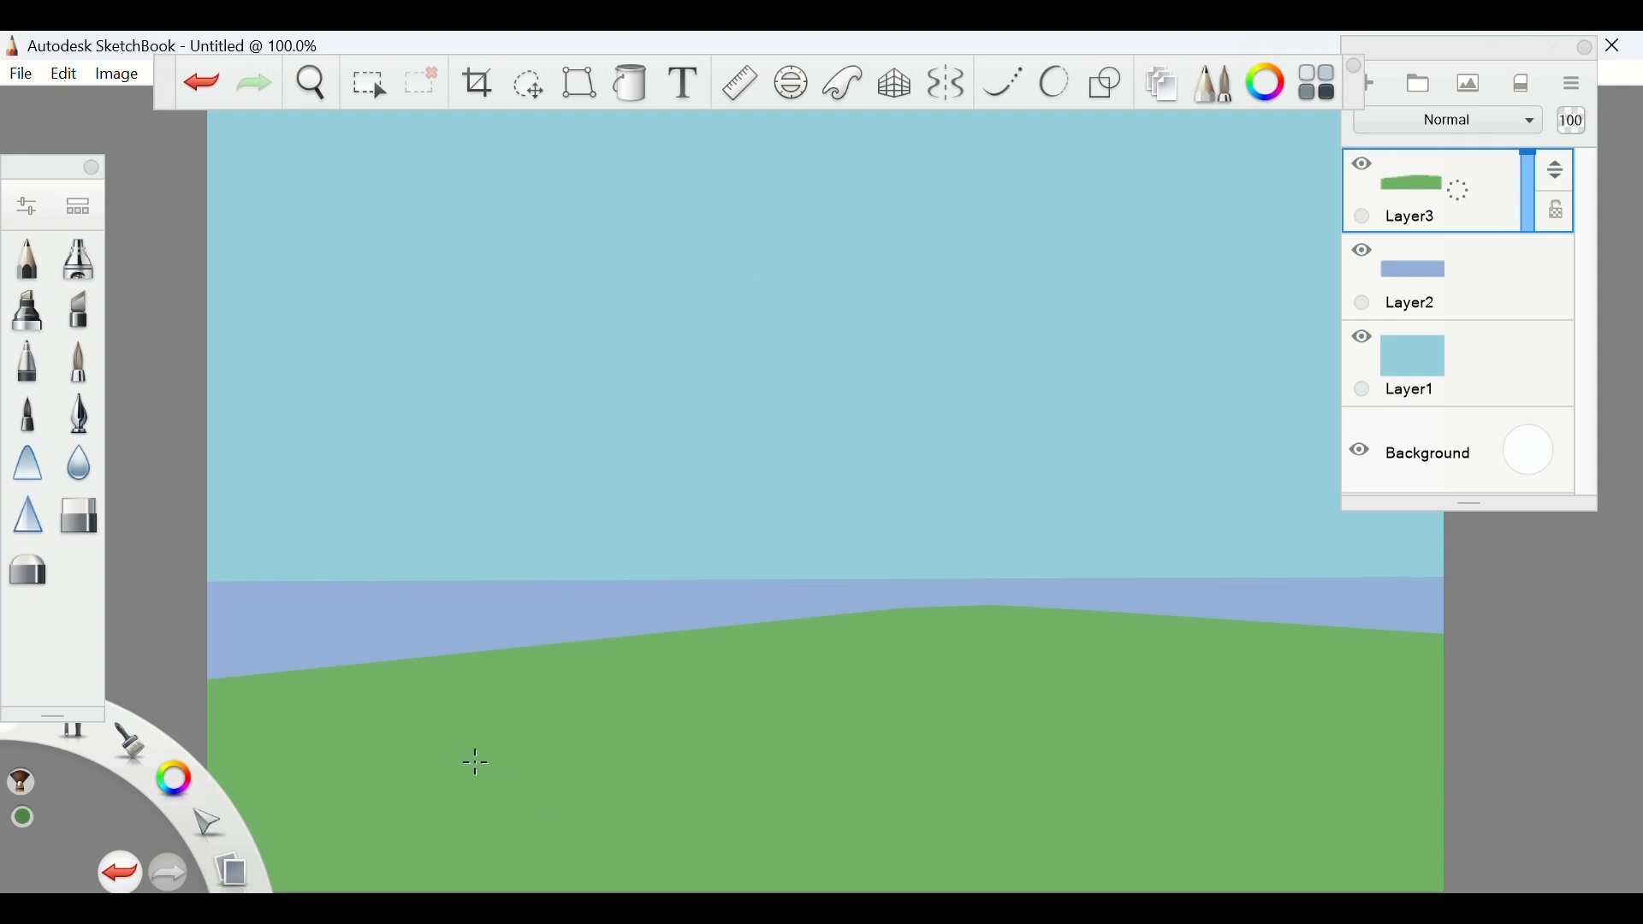
pyautogui.moveTo(476, 762)
pyautogui.mouseDown()
pyautogui.moveTo(676, 706)
pyautogui.moveTo(709, 660)
pyautogui.moveTo(898, 643)
pyautogui.mouseUp()
pyautogui.moveTo(590, 655); pyautogui.dragTo(853, 632)
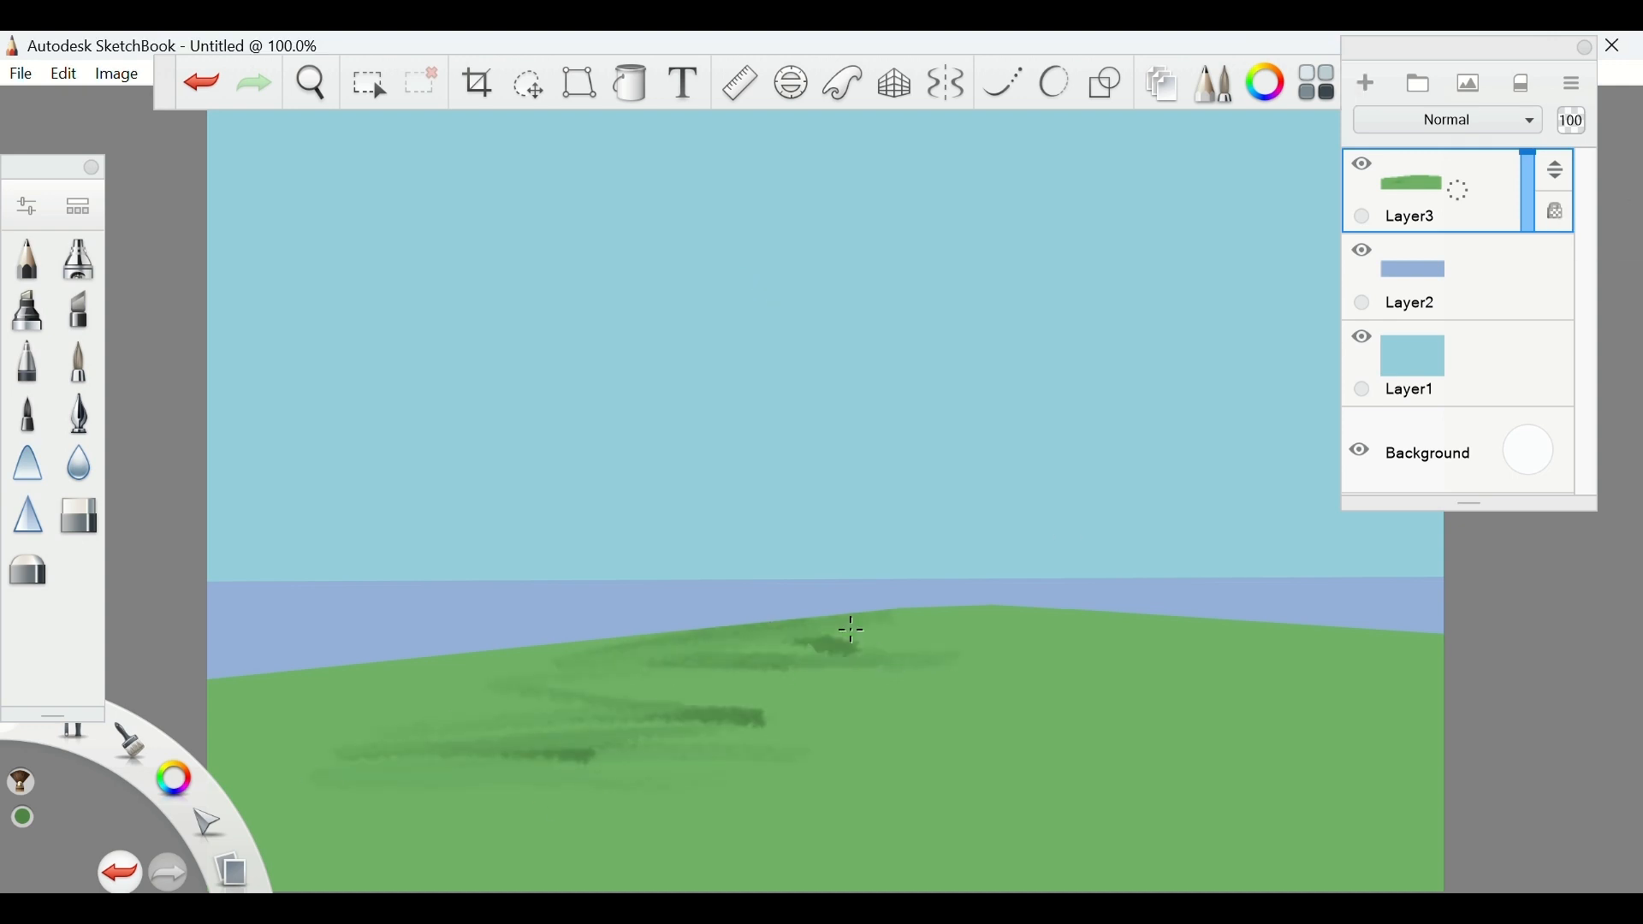
pyautogui.moveTo(676, 777)
pyautogui.mouseDown()
pyautogui.moveTo(829, 767)
pyautogui.moveTo(1012, 813)
pyautogui.moveTo(1101, 773)
pyautogui.moveTo(1067, 732)
pyautogui.moveTo(865, 690)
pyautogui.moveTo(360, 740)
pyautogui.mouseUp()
# Reduce the brush size slightly and cover the rest of the hill with darker green, mostly horizontal grass strokes
pyautogui.click(29, 204)
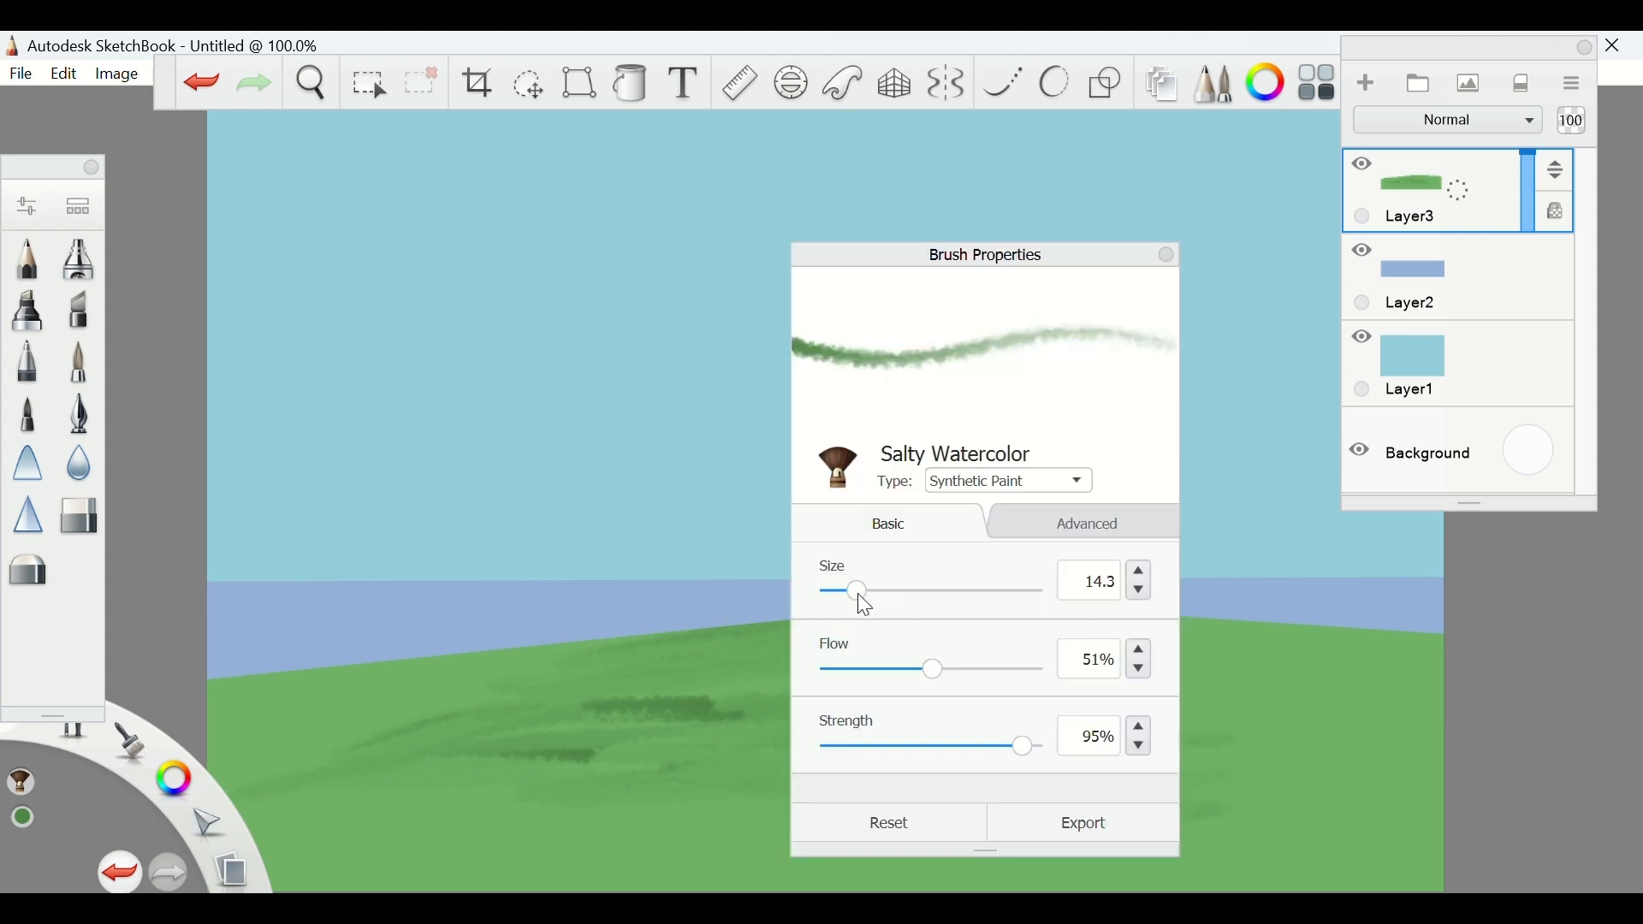
pyautogui.moveTo(858, 593); pyautogui.dragTo(854, 592)
pyautogui.moveTo(602, 778)
pyautogui.mouseDown()
pyautogui.moveTo(628, 713)
pyautogui.moveTo(655, 747)
pyautogui.mouseUp()
pyautogui.moveTo(505, 736); pyautogui.dragTo(250, 769)
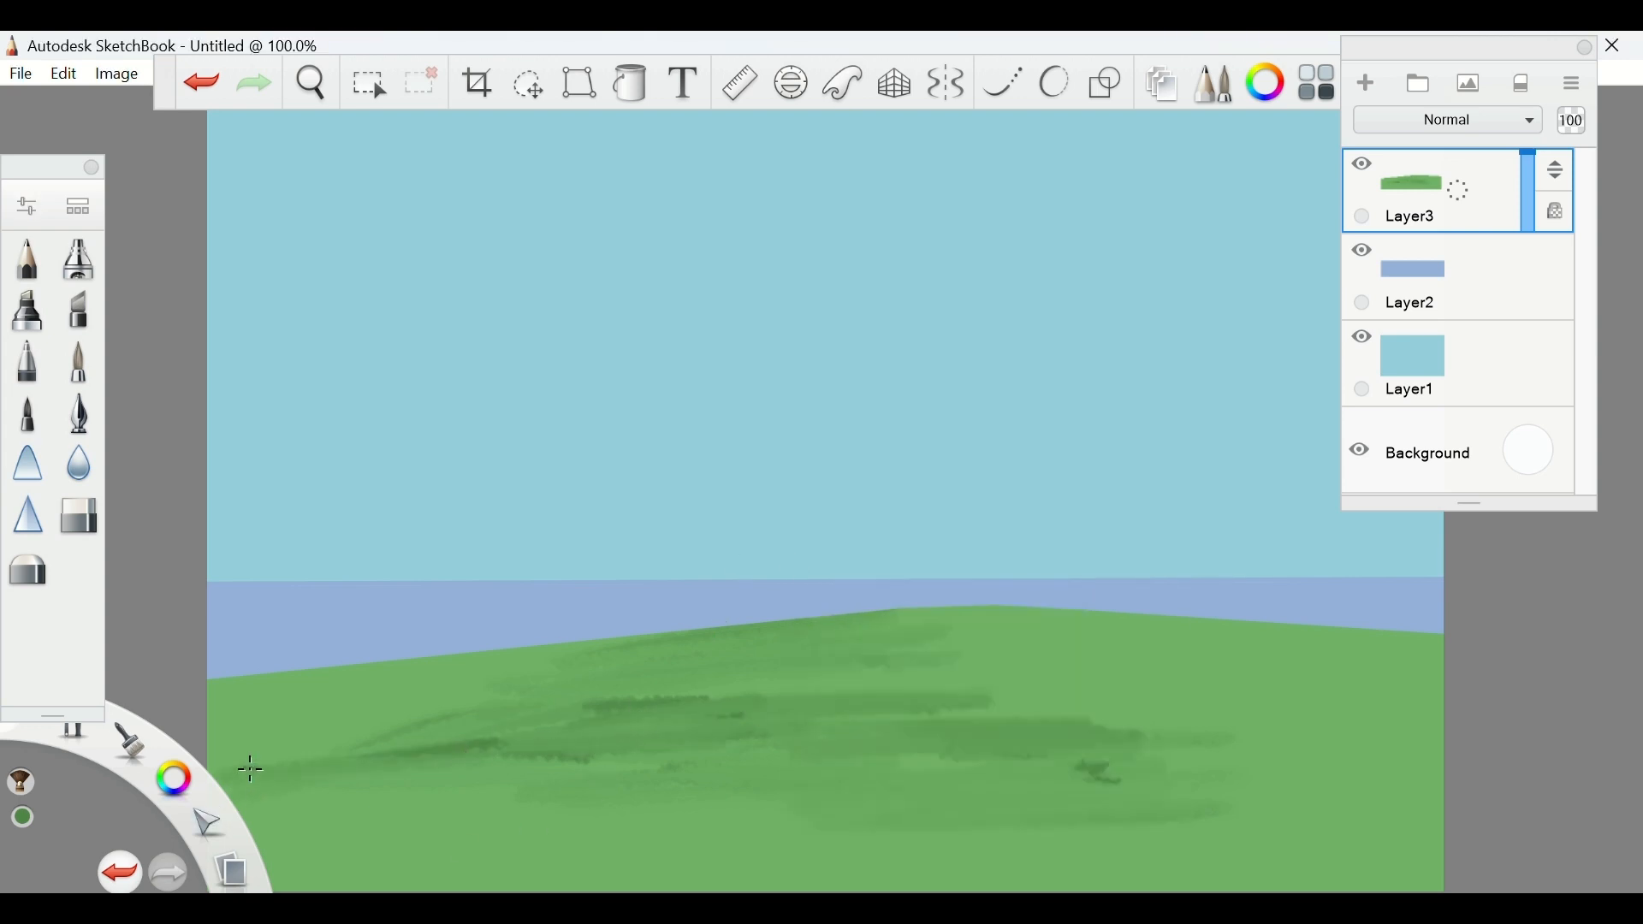
pyautogui.moveTo(514, 723); pyautogui.dragTo(249, 747)
pyautogui.moveTo(449, 694); pyautogui.dragTo(239, 710)
pyautogui.moveTo(394, 775); pyautogui.dragTo(240, 808)
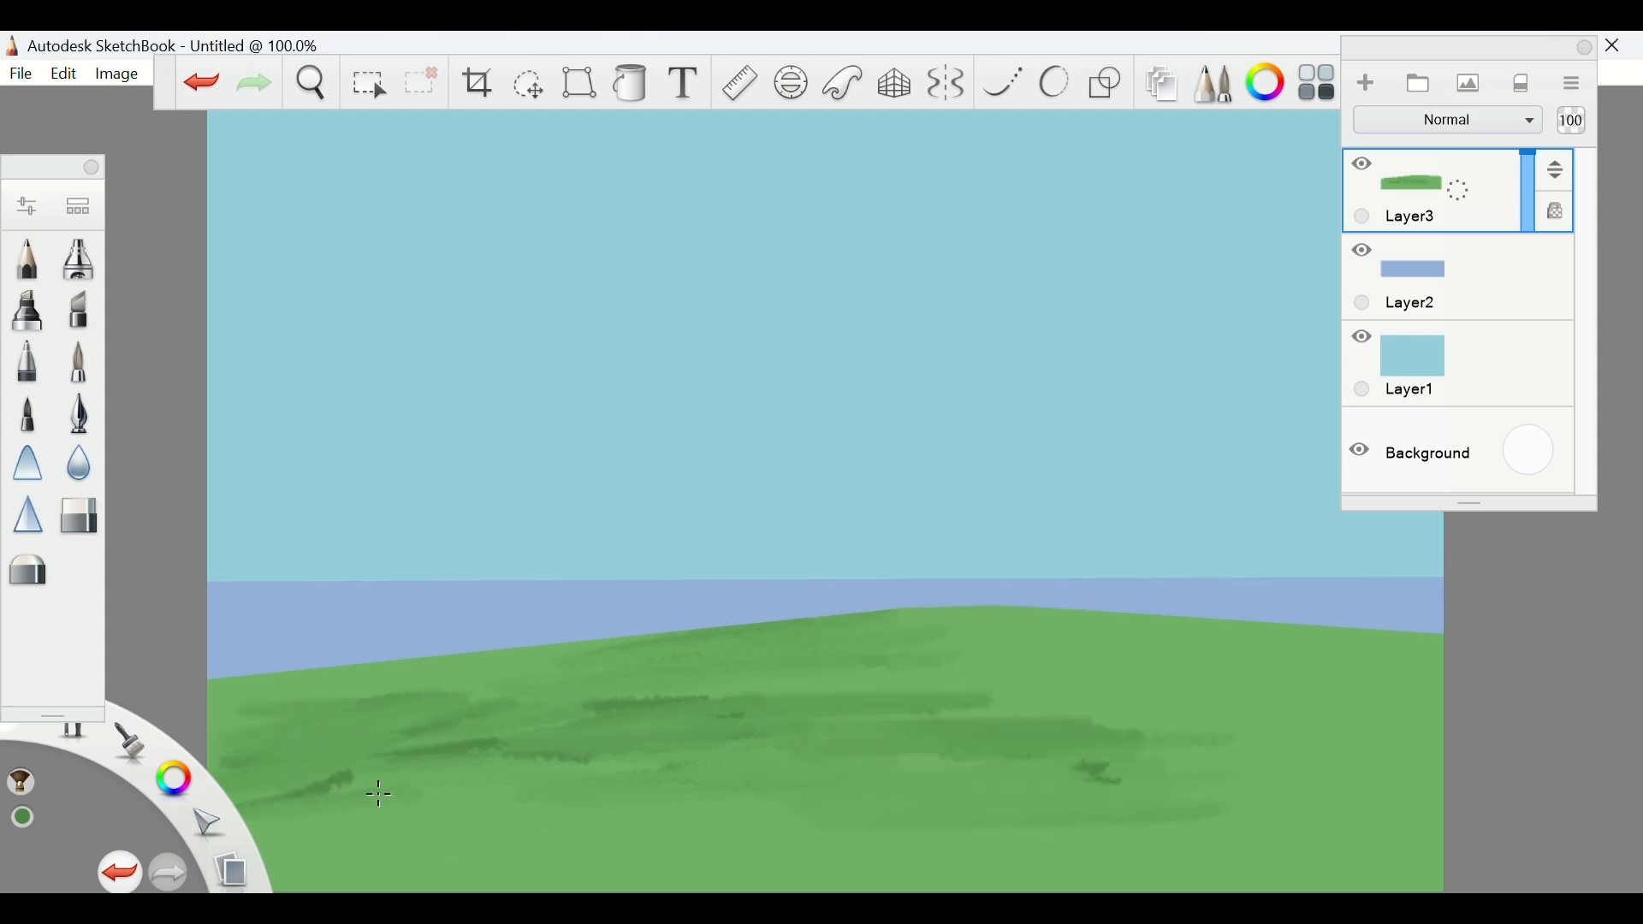
pyautogui.moveTo(589, 836); pyautogui.dragTo(274, 852)
pyautogui.moveTo(513, 821); pyautogui.dragTo(950, 843)
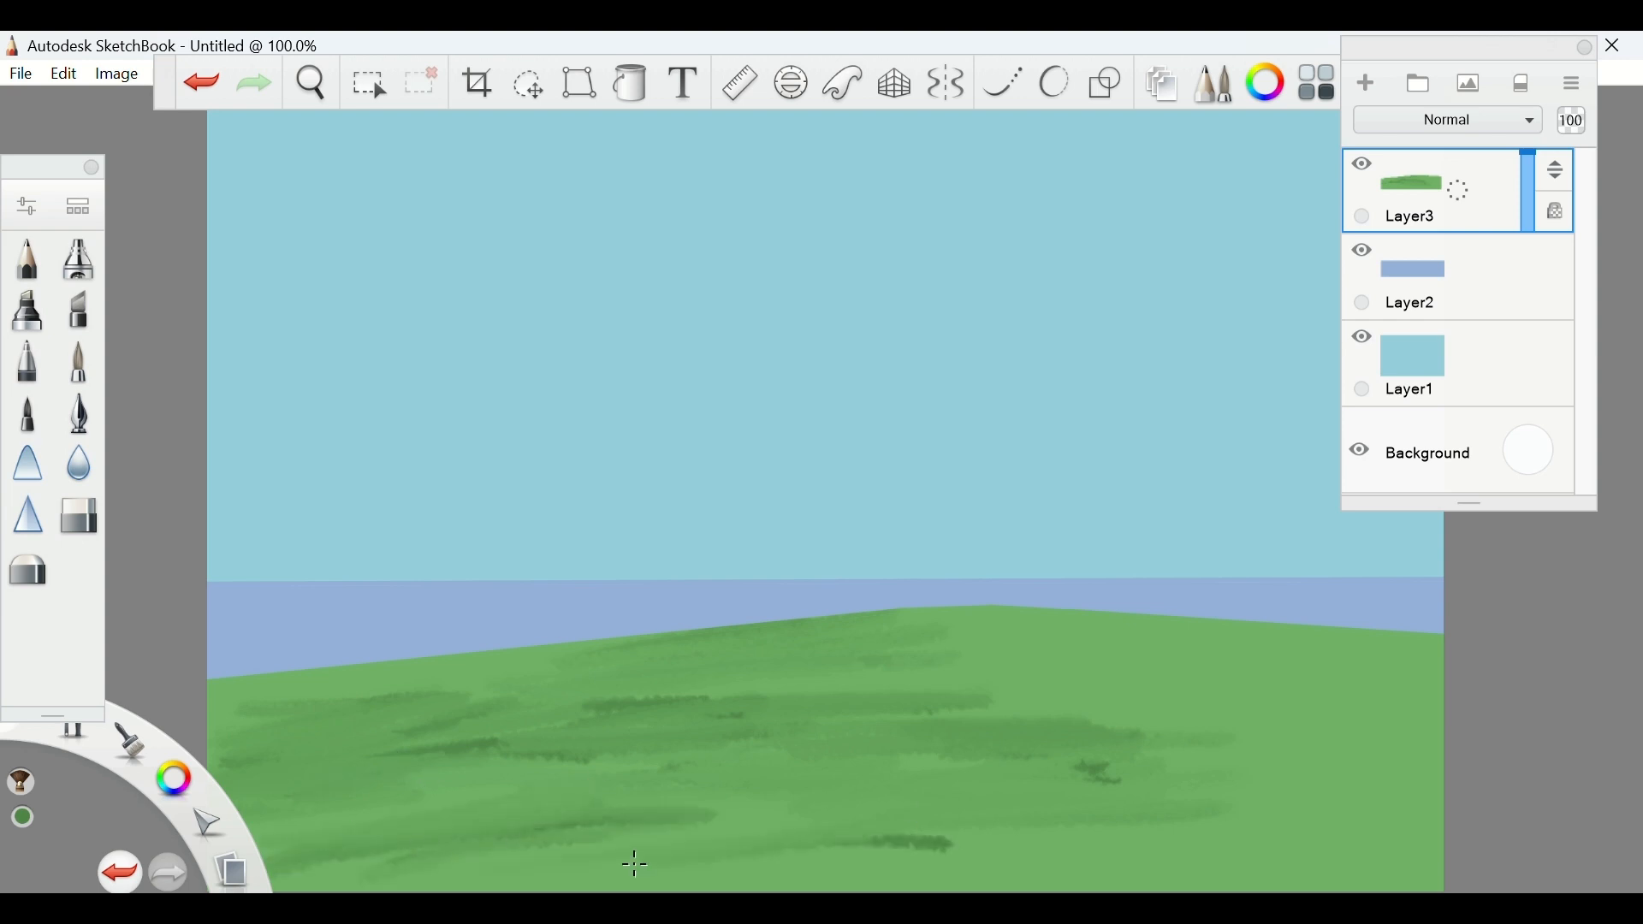
pyautogui.moveTo(631, 865)
pyautogui.mouseDown()
pyautogui.moveTo(1083, 843)
pyautogui.moveTo(1443, 877)
pyautogui.mouseUp()
pyautogui.moveTo(1075, 813)
pyautogui.mouseDown()
pyautogui.moveTo(1184, 778)
pyautogui.moveTo(1060, 729)
pyautogui.moveTo(1159, 689)
pyautogui.moveTo(1280, 726)
pyautogui.moveTo(1019, 686)
pyautogui.moveTo(836, 752)
pyautogui.moveTo(865, 865)
pyautogui.moveTo(1393, 869)
pyautogui.moveTo(344, 873)
pyautogui.moveTo(921, 792)
pyautogui.moveTo(887, 708)
pyautogui.moveTo(1008, 661)
pyautogui.moveTo(1147, 650)
pyautogui.moveTo(1074, 627)
pyautogui.moveTo(1335, 655)
pyautogui.mouseUp()
pyautogui.moveTo(1338, 823)
pyautogui.mouseDown()
pyautogui.moveTo(1289, 859)
pyautogui.moveTo(1365, 875)
pyautogui.moveTo(1012, 771)
pyautogui.moveTo(1054, 768)
pyautogui.moveTo(1044, 748)
pyautogui.moveTo(1209, 741)
pyautogui.moveTo(1181, 778)
pyautogui.moveTo(682, 789)
pyautogui.moveTo(561, 859)
pyautogui.moveTo(949, 888)
pyautogui.moveTo(660, 840)
pyautogui.moveTo(407, 875)
pyautogui.moveTo(572, 645)
pyautogui.mouseUp()
# Switch to a light yellow-green and paint highlight strokes across the upper part of the hill
pyautogui.press('c')
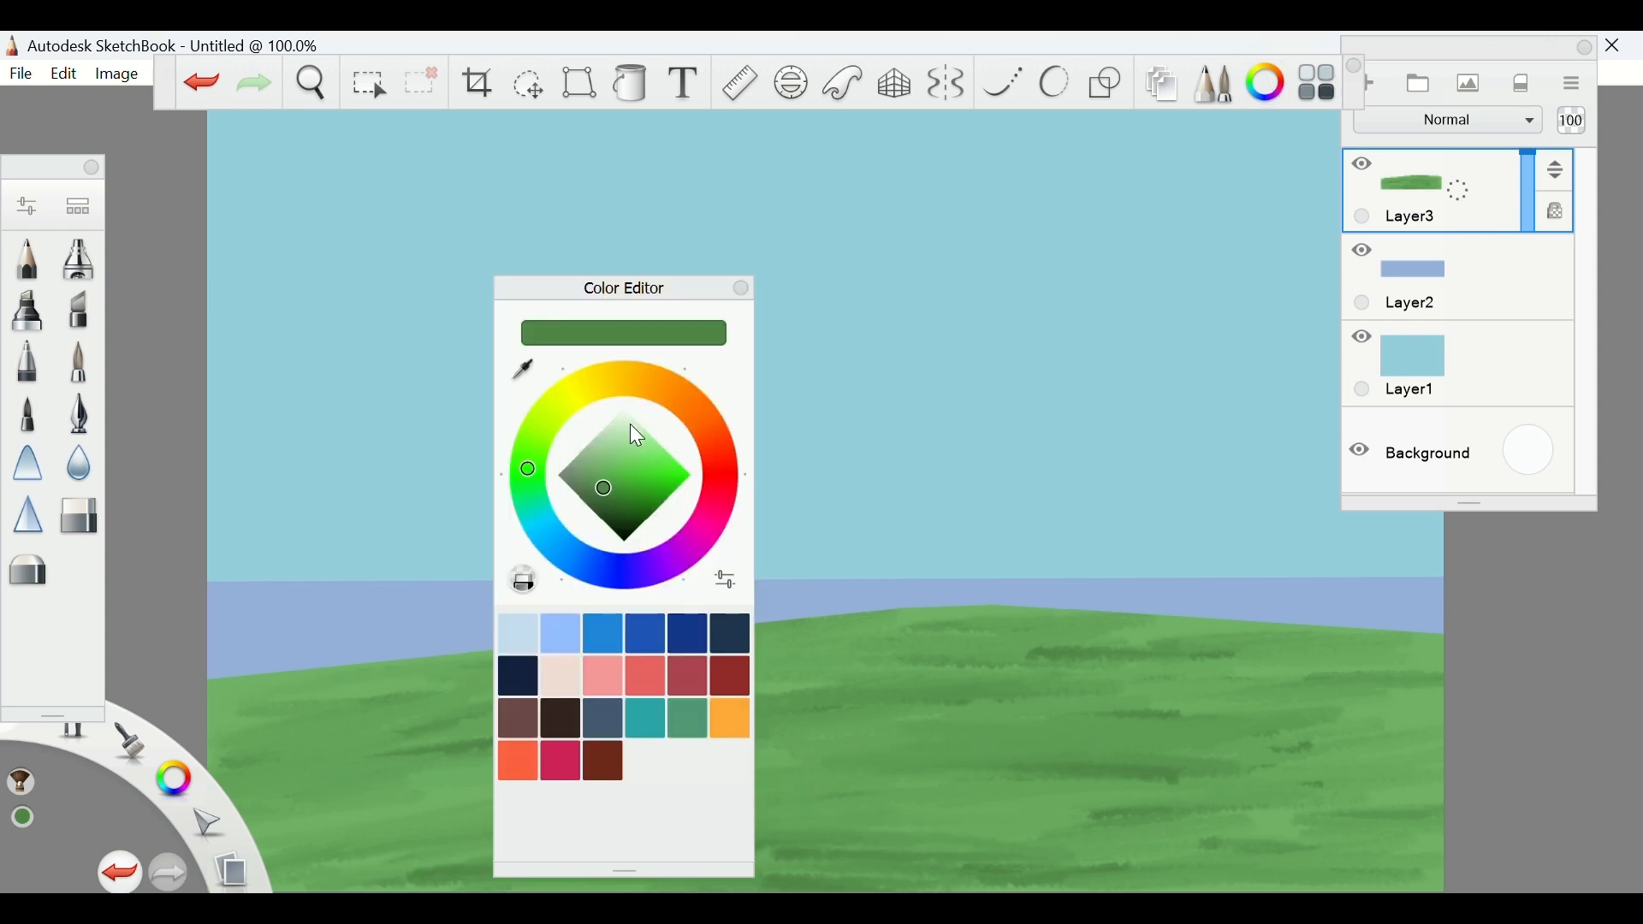
pyautogui.moveTo(538, 451); pyautogui.dragTo(613, 453)
pyautogui.press('c')
pyautogui.moveTo(440, 734)
pyautogui.mouseDown()
pyautogui.moveTo(542, 715)
pyautogui.moveTo(486, 710)
pyautogui.moveTo(858, 653)
pyautogui.moveTo(440, 697)
pyautogui.moveTo(356, 733)
pyautogui.moveTo(295, 717)
pyautogui.moveTo(719, 685)
pyautogui.moveTo(1338, 690)
pyautogui.moveTo(1214, 719)
pyautogui.moveTo(1326, 715)
pyautogui.moveTo(1148, 686)
pyautogui.moveTo(855, 689)
pyautogui.mouseUp()
# Adjust the colour to a pale yellow-green and add a brighter highlight just below the hill's crest
pyautogui.click(1309, 101)
pyautogui.click(617, 448)
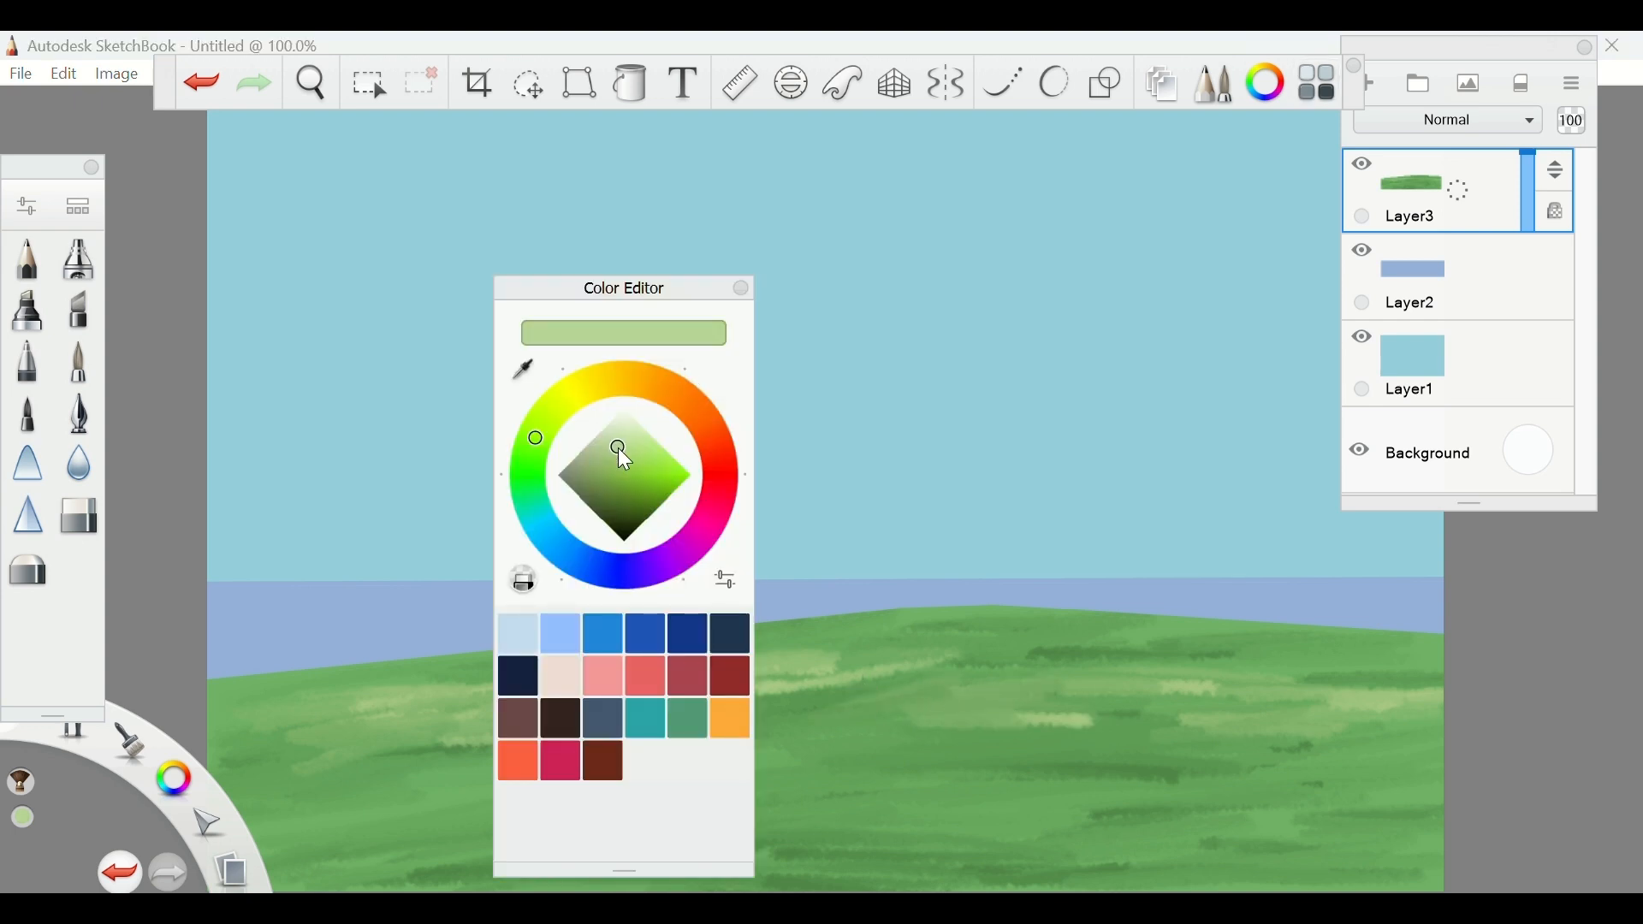
pyautogui.click(741, 283)
pyautogui.moveTo(956, 659); pyautogui.dragTo(801, 663)
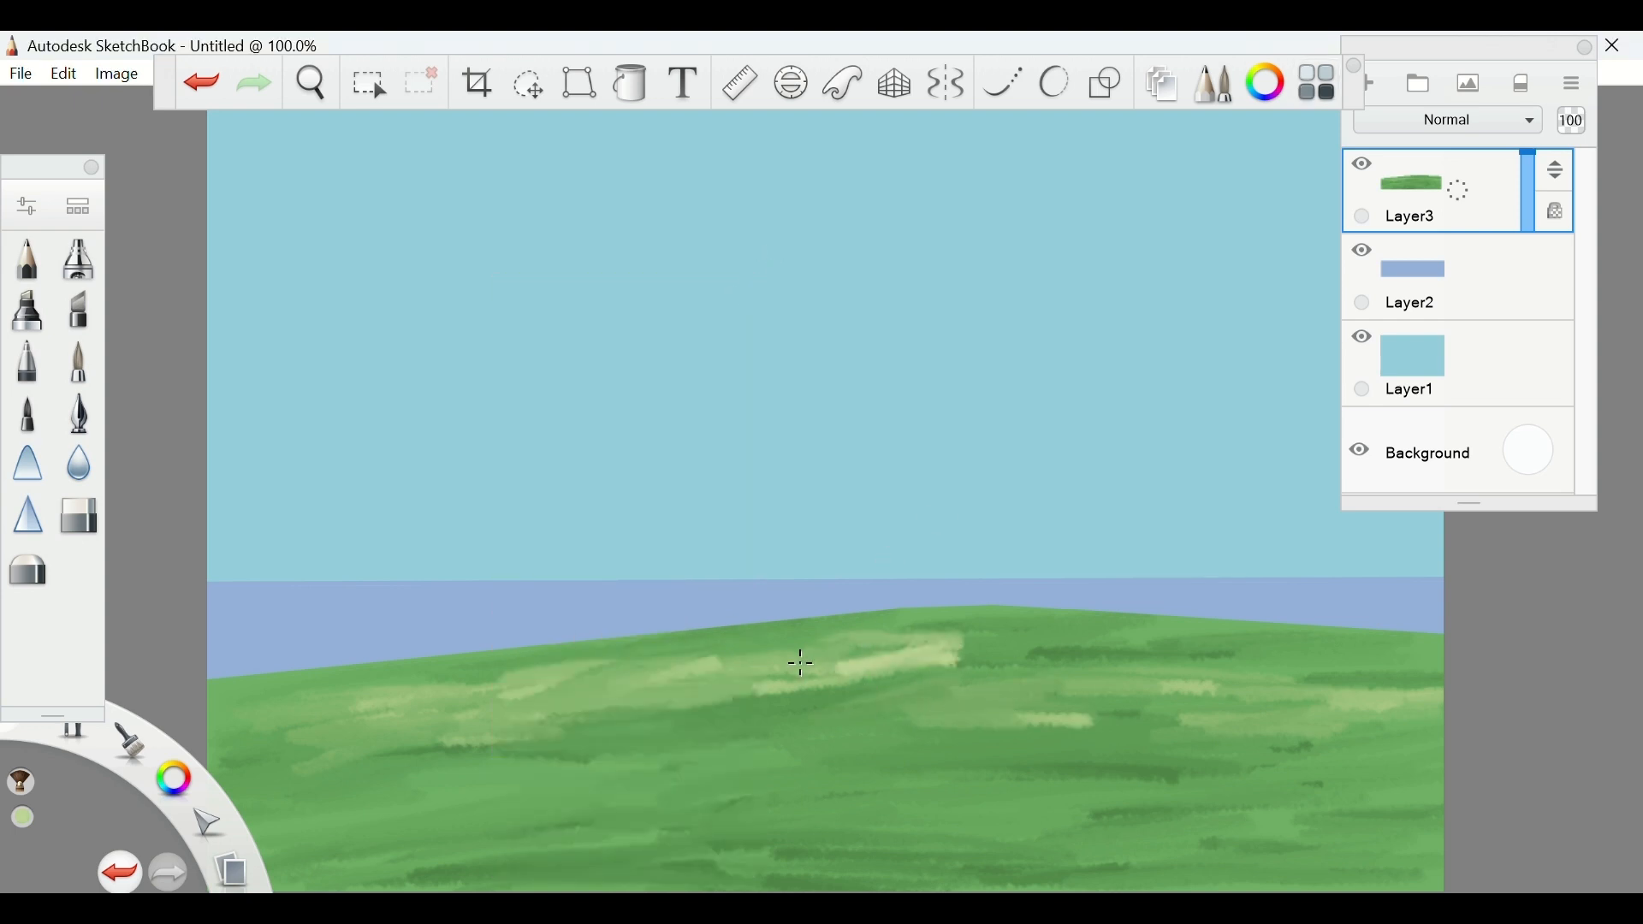
# Set the brush size to 8.5 and blend fine pale yellow-green strokes over the hill's highlights and slopes
pyautogui.click(32, 214)
pyautogui.moveTo(865, 587); pyautogui.dragTo(841, 587)
pyautogui.click(1224, 219)
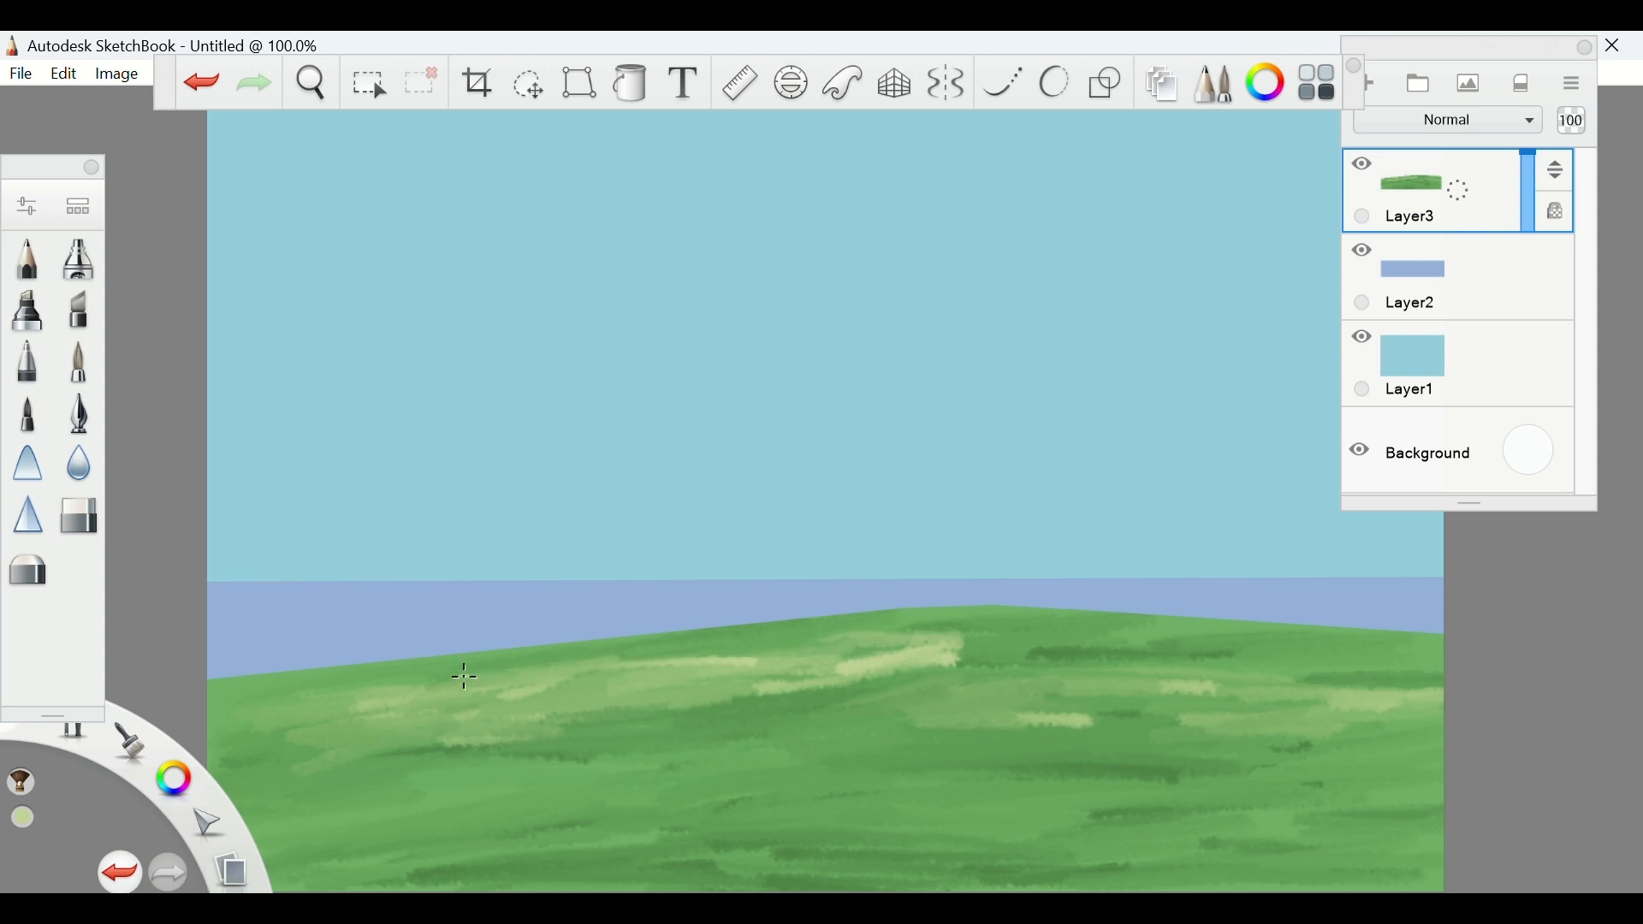
pyautogui.moveTo(465, 679)
pyautogui.mouseDown()
pyautogui.moveTo(921, 624)
pyautogui.moveTo(1044, 665)
pyautogui.moveTo(784, 709)
pyautogui.mouseUp()
pyautogui.moveTo(897, 715)
pyautogui.mouseDown()
pyautogui.moveTo(1144, 727)
pyautogui.moveTo(590, 717)
pyautogui.mouseUp()
pyautogui.moveTo(512, 756); pyautogui.dragTo(333, 787)
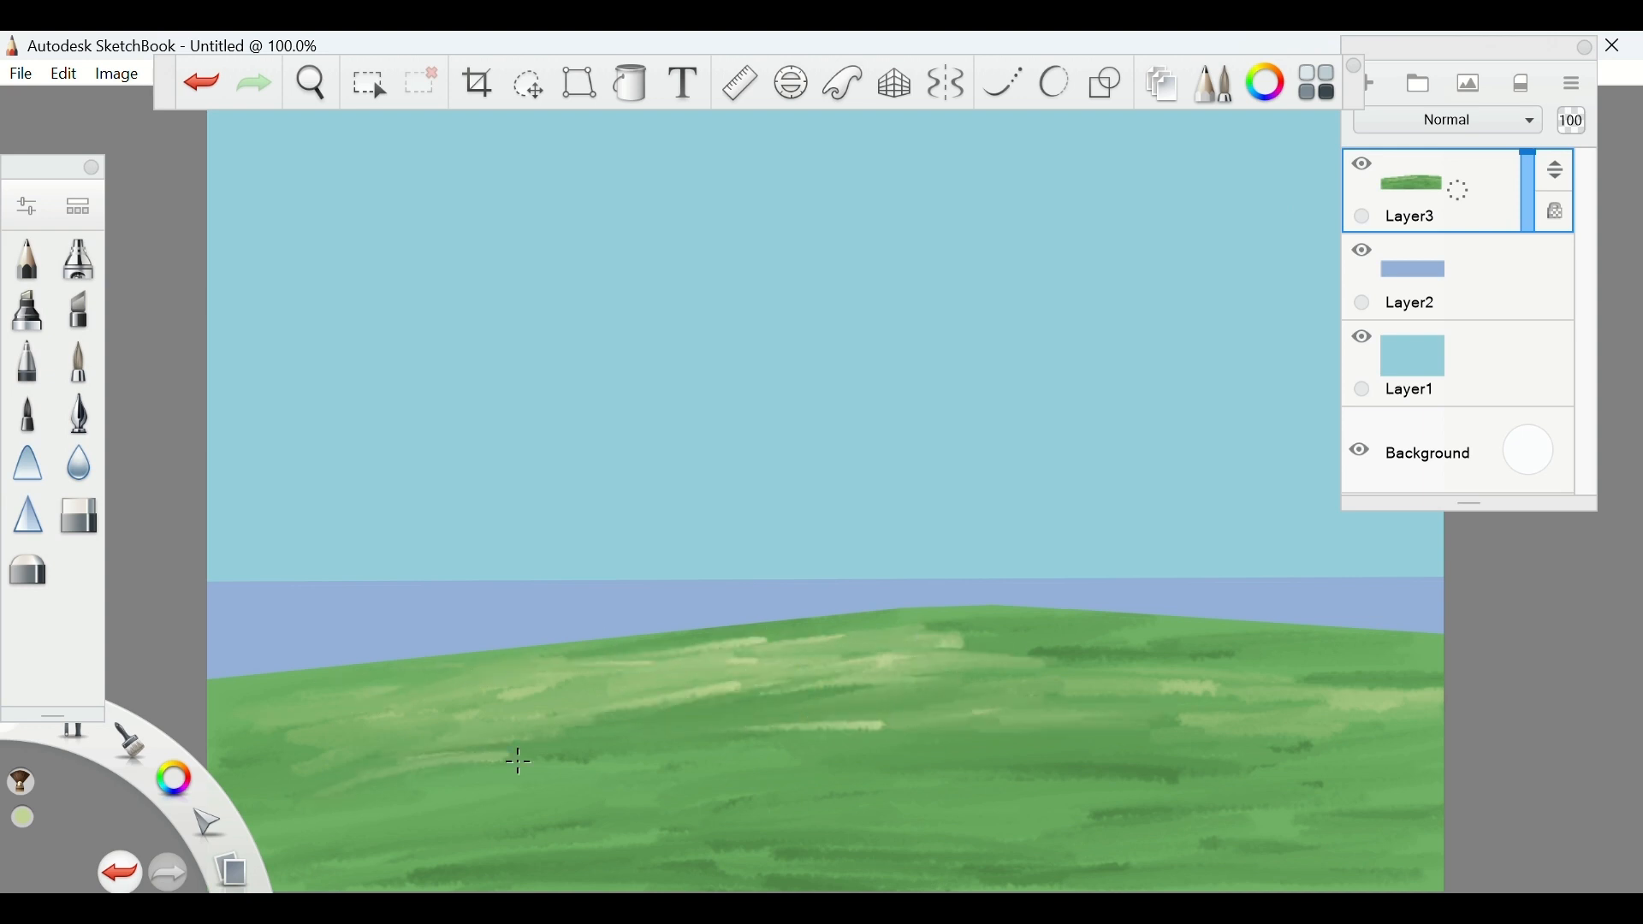
pyautogui.moveTo(1009, 654)
pyautogui.mouseDown()
pyautogui.moveTo(1292, 660)
pyautogui.moveTo(1227, 663)
pyautogui.moveTo(1327, 752)
pyautogui.moveTo(1394, 748)
pyautogui.moveTo(1280, 781)
pyautogui.moveTo(873, 730)
pyautogui.moveTo(738, 656)
pyautogui.mouseUp()
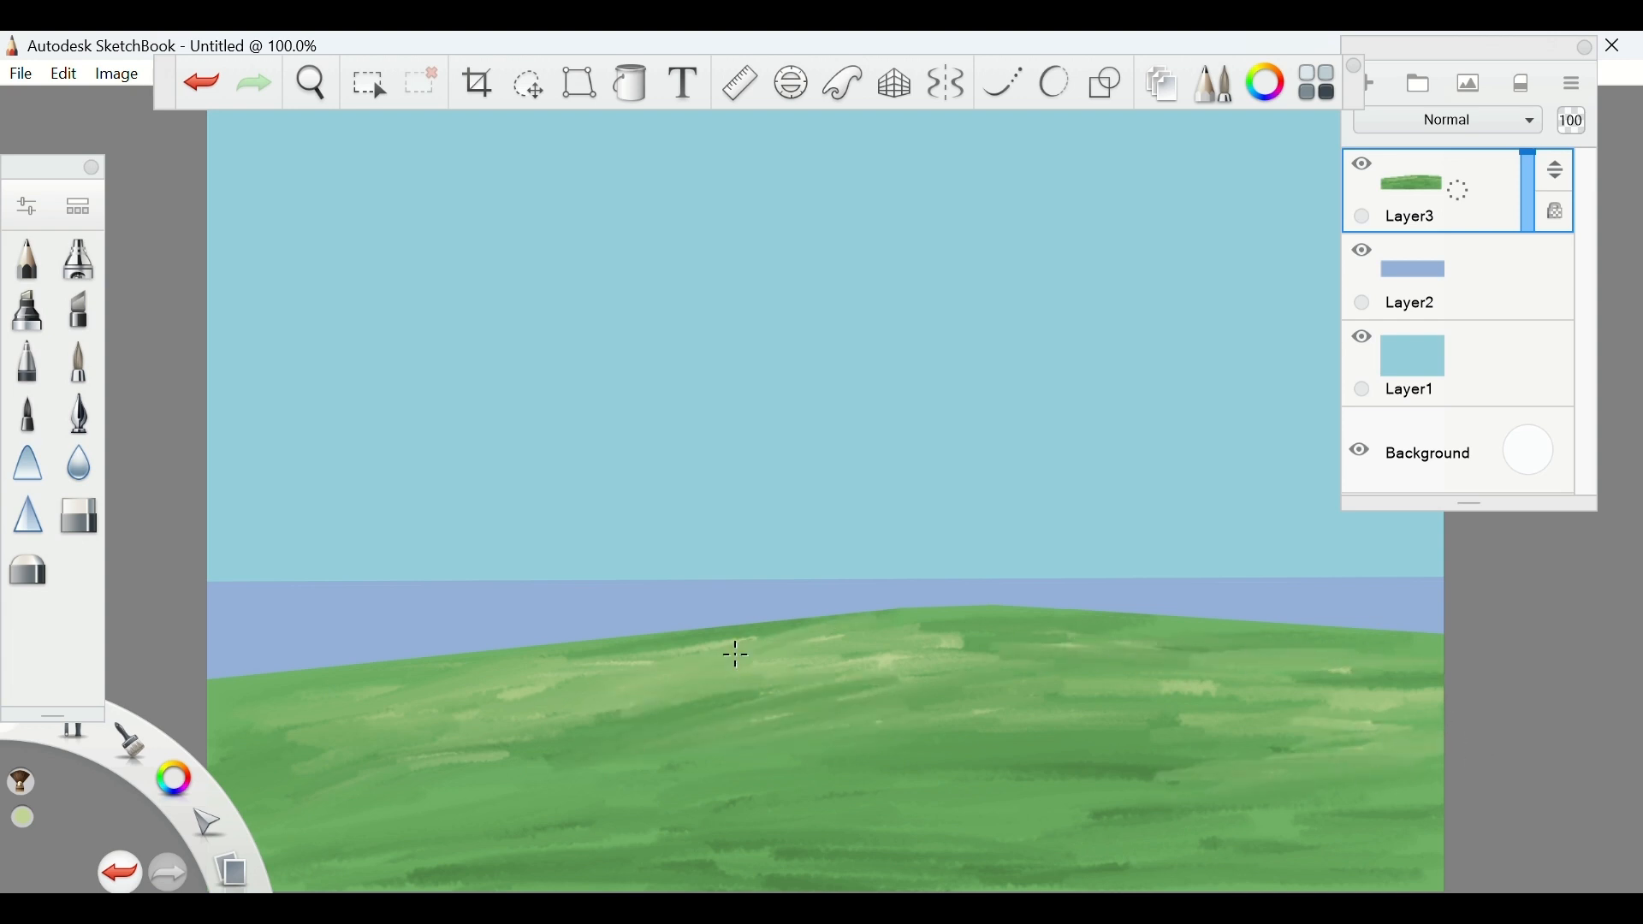
pyautogui.moveTo(978, 738)
pyautogui.mouseDown()
pyautogui.moveTo(810, 773)
pyautogui.moveTo(707, 718)
pyautogui.moveTo(1016, 640)
pyautogui.moveTo(926, 648)
pyautogui.moveTo(798, 742)
pyautogui.moveTo(615, 737)
pyautogui.mouseUp()
pyautogui.moveTo(700, 864); pyautogui.dragTo(979, 823)
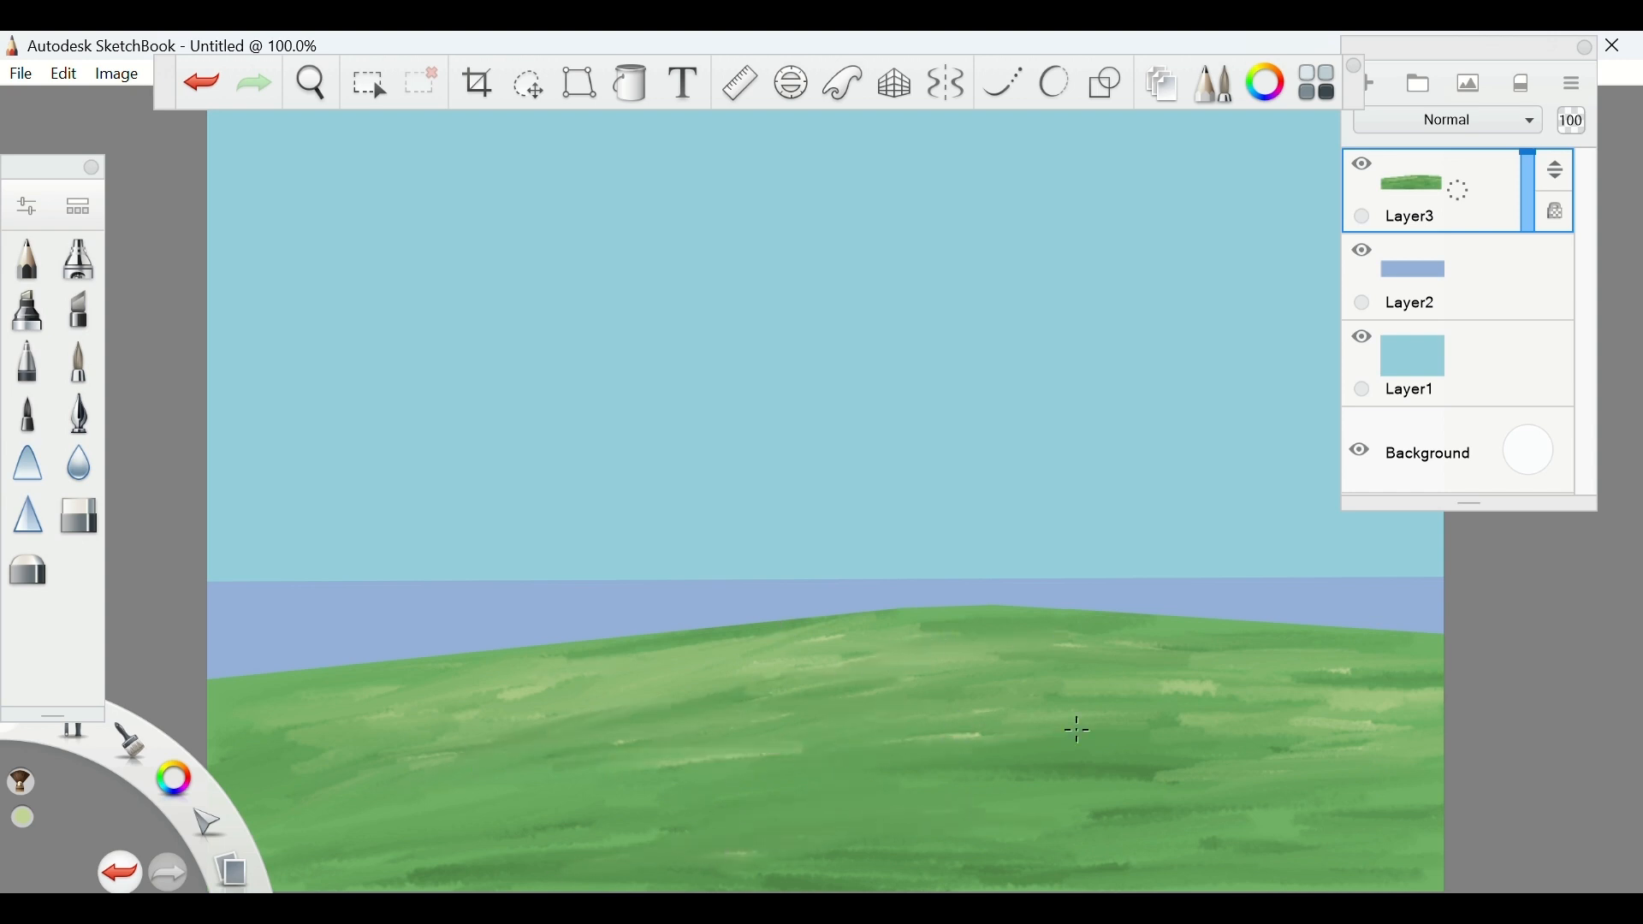
pyautogui.moveTo(689, 631); pyautogui.dragTo(803, 602)
# Pick a cooler light green and paint thin highlight strokes along the hill's crest and across its upper slopes
pyautogui.click(1265, 83)
pyautogui.click(529, 466)
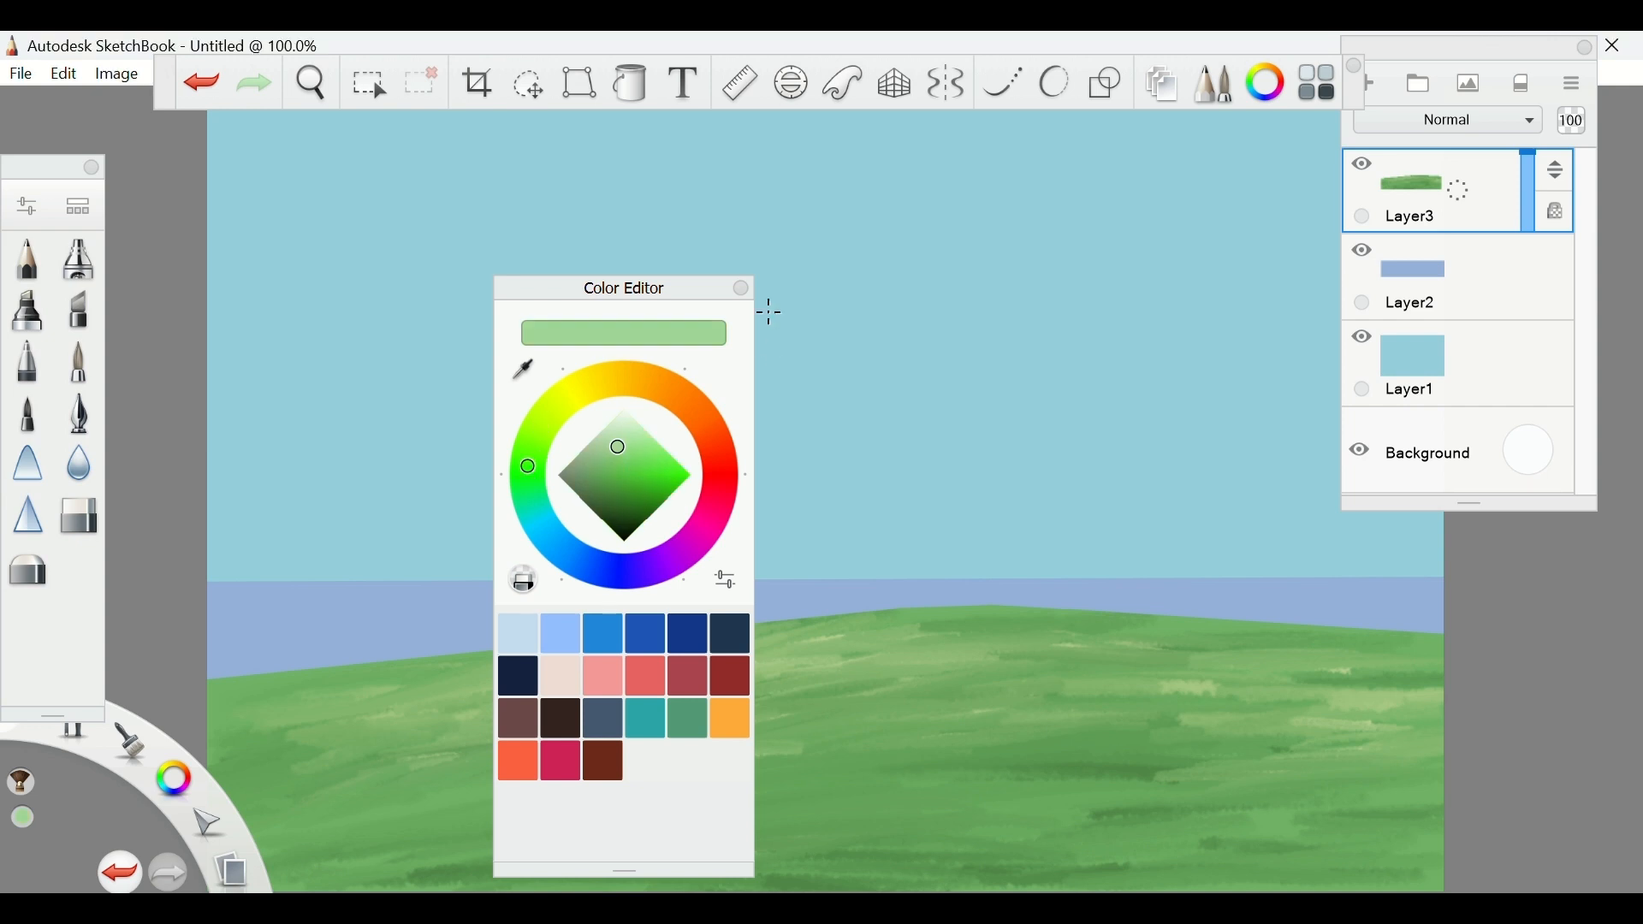
pyautogui.click(741, 287)
pyautogui.moveTo(887, 646)
pyautogui.mouseDown()
pyautogui.moveTo(944, 618)
pyautogui.moveTo(1450, 656)
pyautogui.moveTo(1399, 645)
pyautogui.moveTo(1436, 642)
pyautogui.moveTo(970, 654)
pyautogui.moveTo(912, 631)
pyautogui.moveTo(1356, 658)
pyautogui.moveTo(1107, 664)
pyautogui.moveTo(1375, 678)
pyautogui.moveTo(1011, 692)
pyautogui.moveTo(1312, 713)
pyautogui.mouseUp()
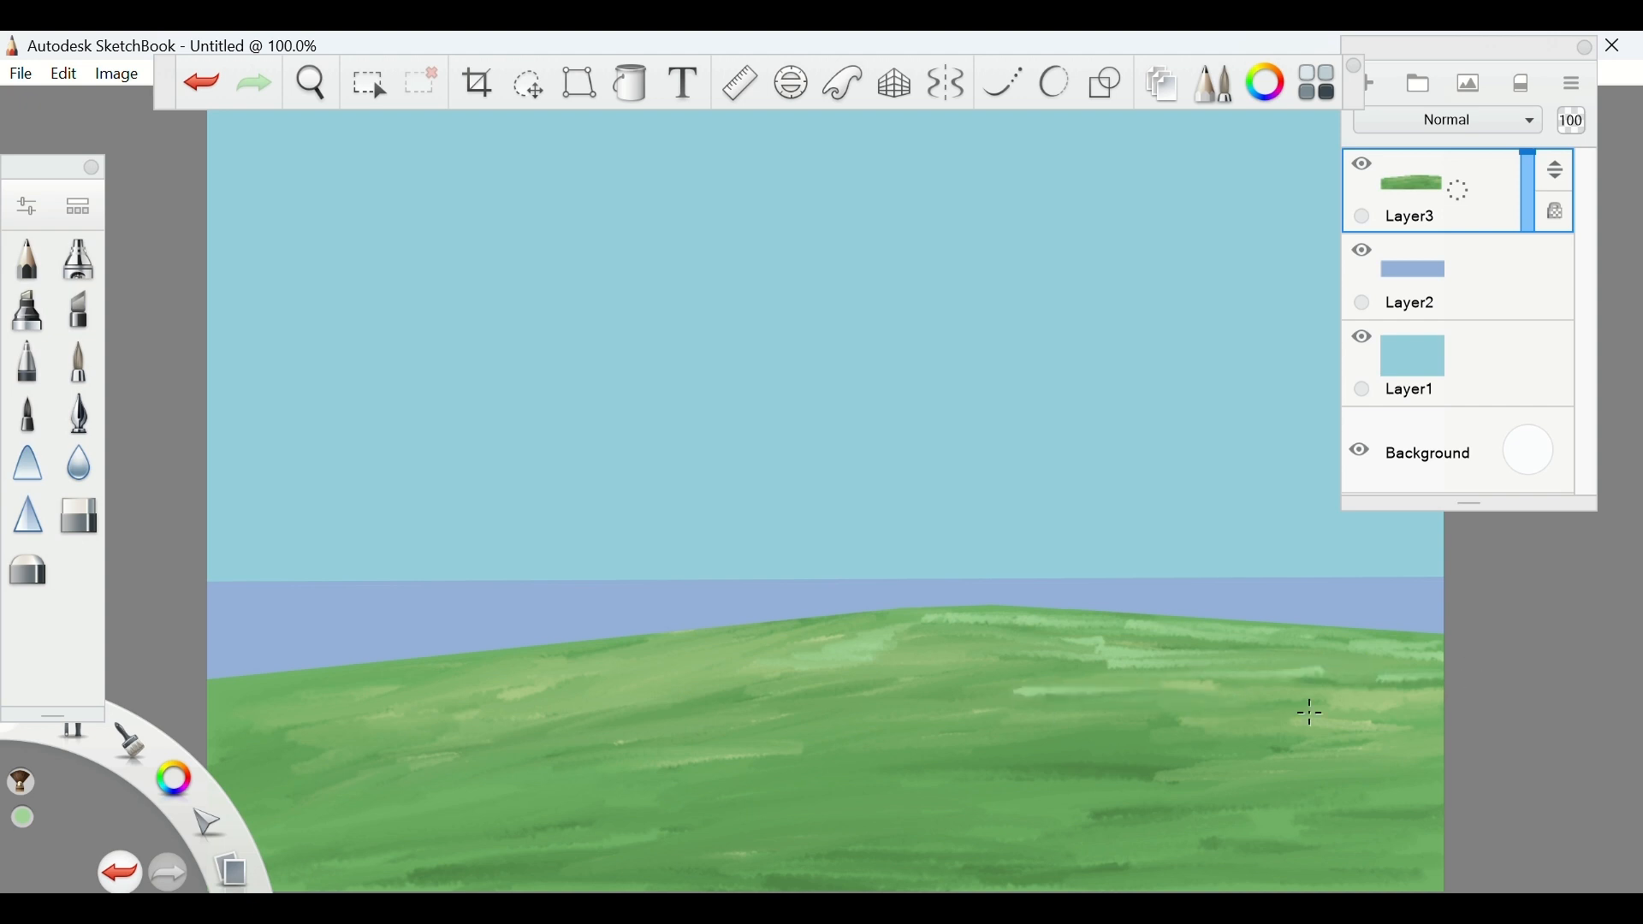
pyautogui.moveTo(267, 732); pyautogui.dragTo(214, 707)
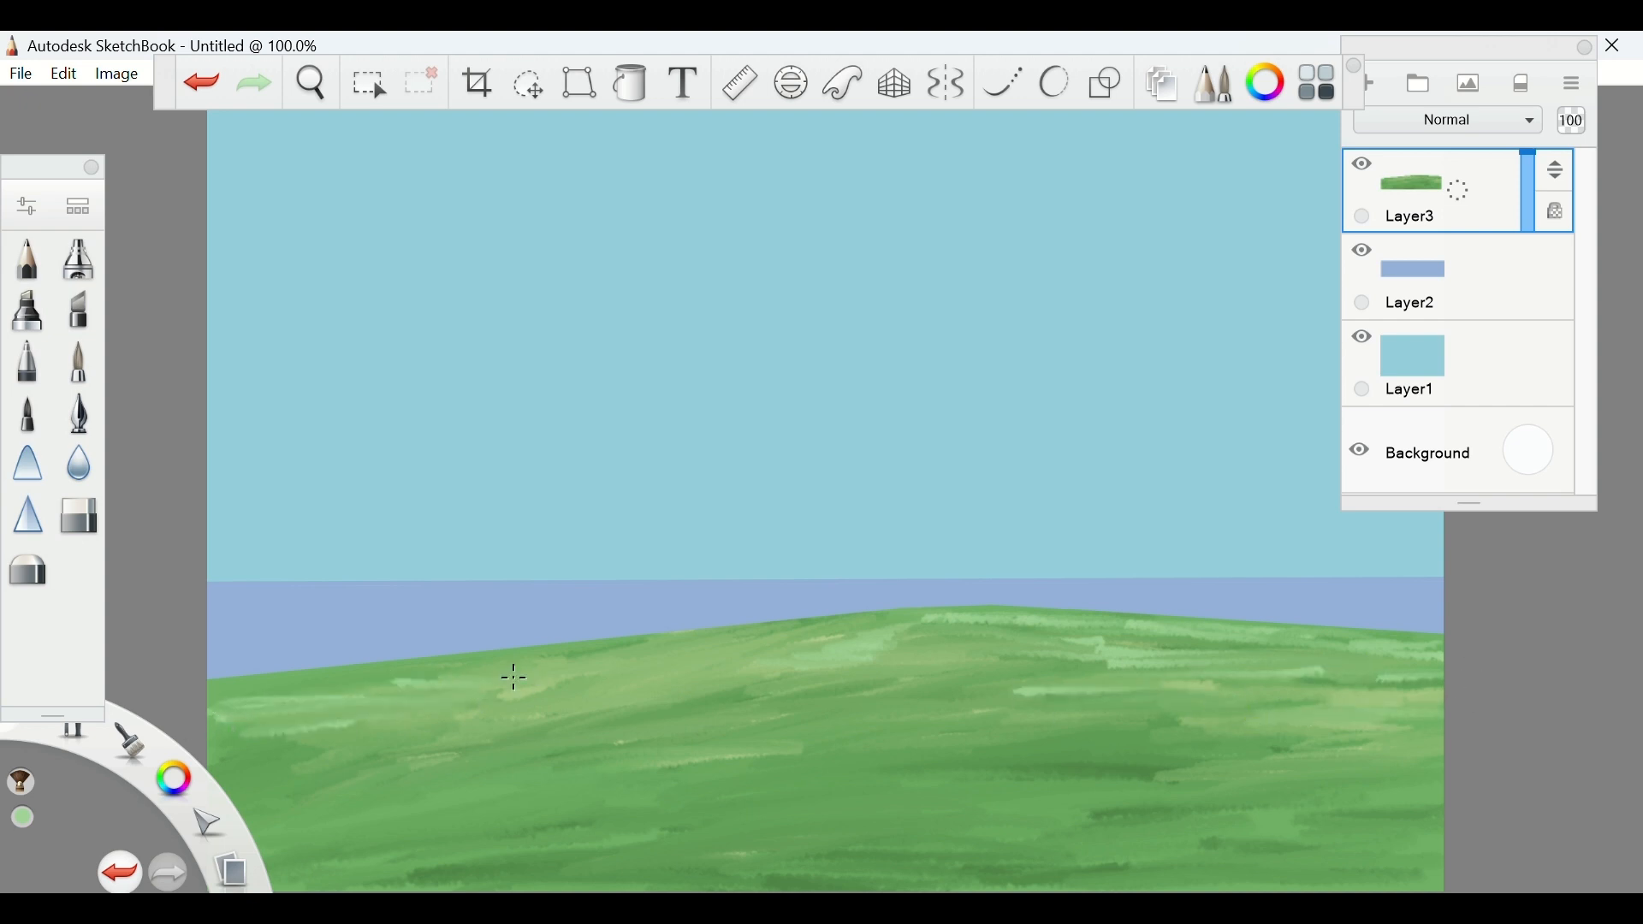
pyautogui.moveTo(699, 646)
pyautogui.mouseDown()
pyautogui.moveTo(812, 722)
pyautogui.moveTo(663, 767)
pyautogui.moveTo(696, 740)
pyautogui.moveTo(915, 700)
pyautogui.moveTo(521, 746)
pyautogui.moveTo(884, 699)
pyautogui.moveTo(818, 693)
pyautogui.moveTo(1118, 627)
pyautogui.mouseUp()
# Pick a dark green and paint thin shadow strokes across the middle and lower parts of the hill
pyautogui.click(1266, 82)
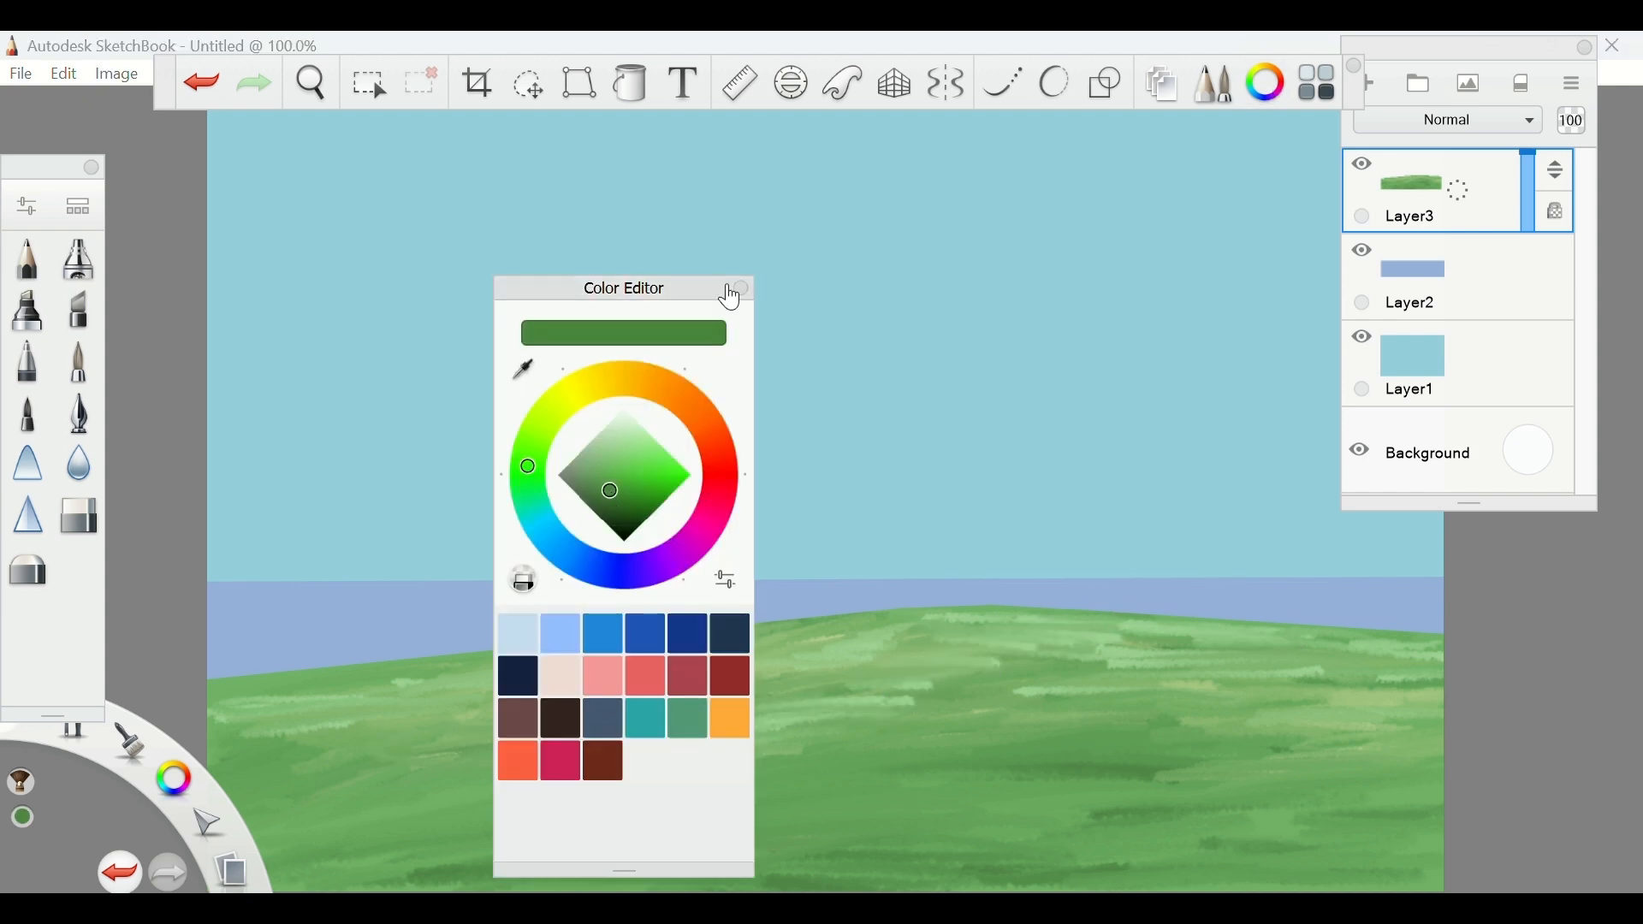
pyautogui.click(732, 289)
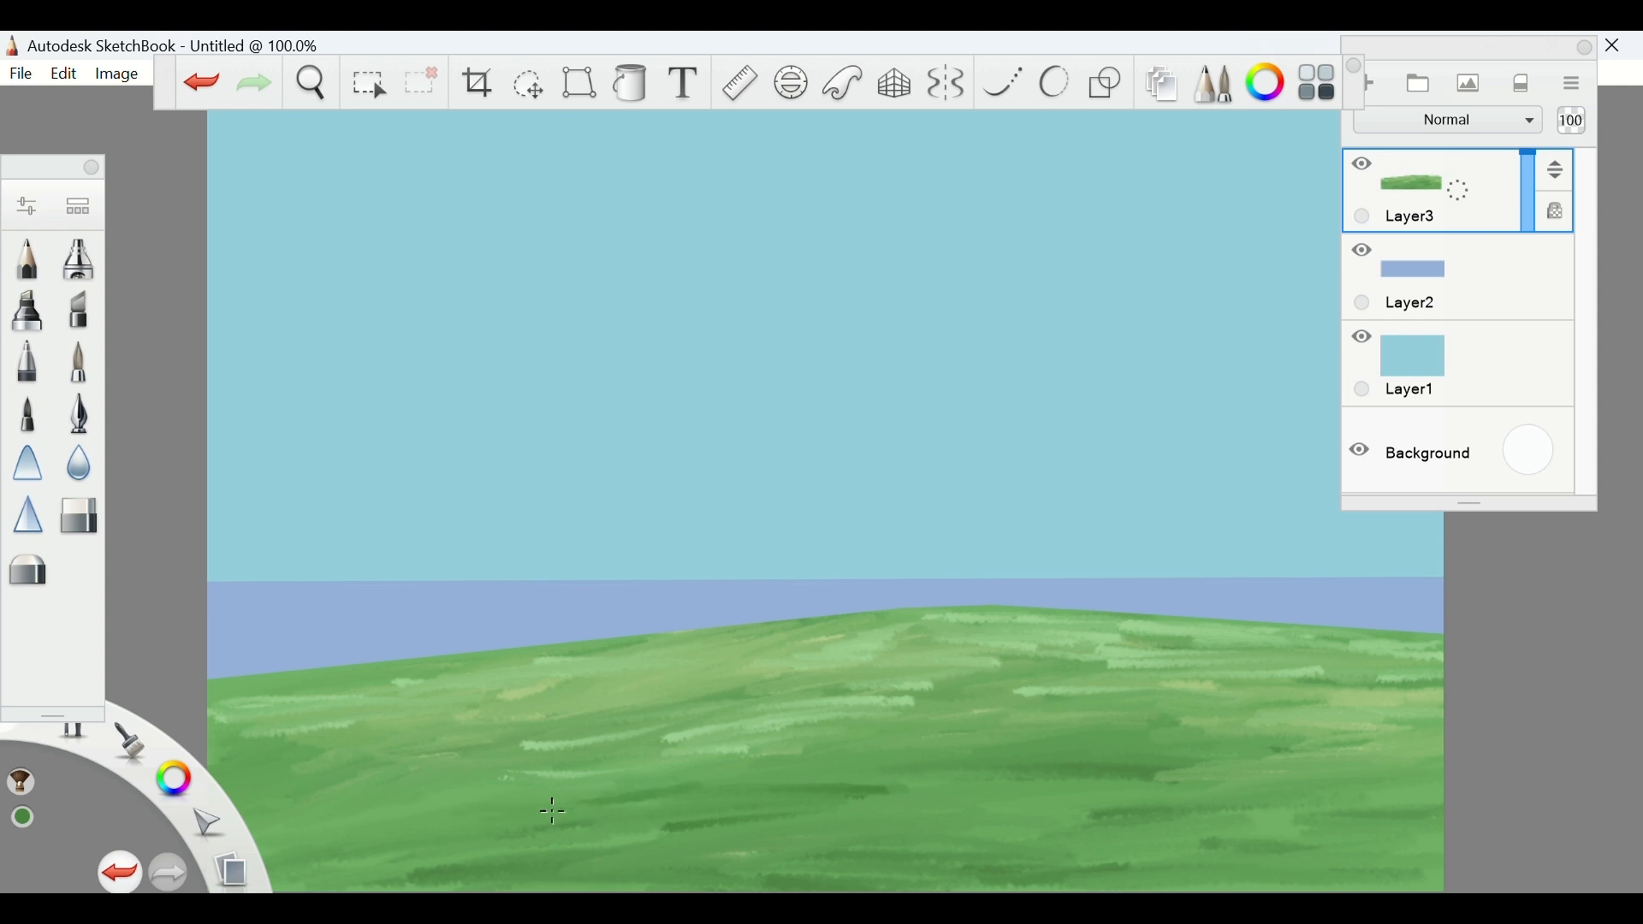
pyautogui.moveTo(554, 812)
pyautogui.mouseDown()
pyautogui.moveTo(604, 802)
pyautogui.moveTo(732, 842)
pyautogui.moveTo(950, 786)
pyautogui.moveTo(1071, 779)
pyautogui.moveTo(1024, 776)
pyautogui.moveTo(1292, 798)
pyautogui.moveTo(930, 824)
pyautogui.mouseUp()
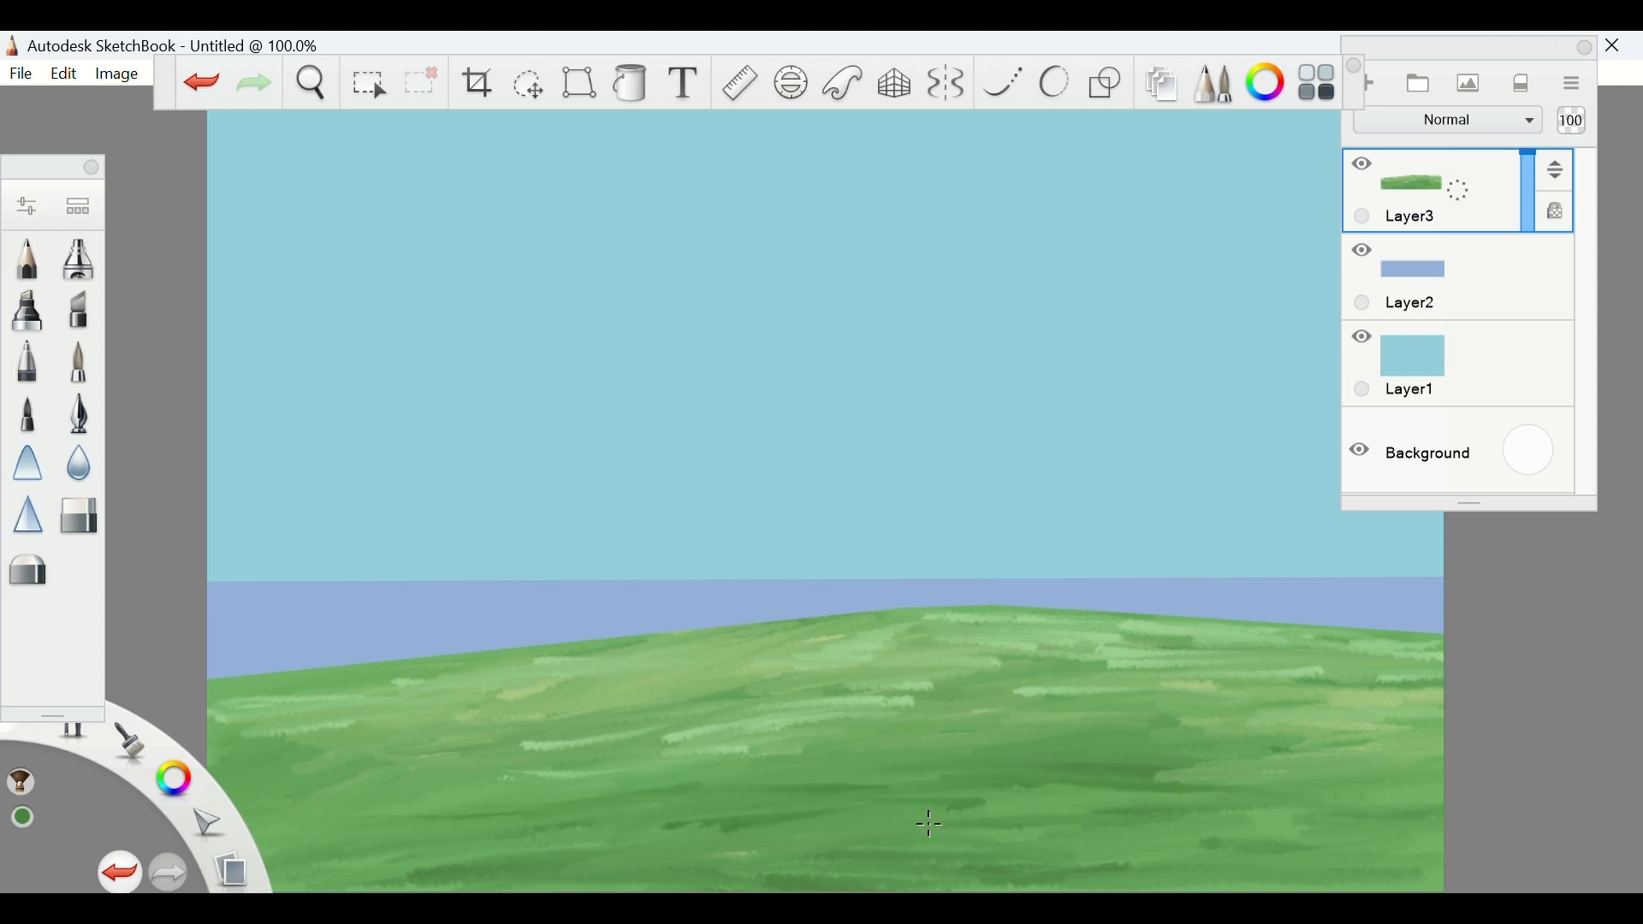
pyautogui.moveTo(375, 852)
pyautogui.mouseDown()
pyautogui.moveTo(386, 768)
pyautogui.moveTo(189, 754)
pyautogui.moveTo(326, 748)
pyautogui.moveTo(606, 808)
pyautogui.mouseUp()
pyautogui.moveTo(949, 742); pyautogui.dragTo(880, 756)
# Enlarge the Salty Watercolor brush and paint broad dark green shading along the bottom of the hill
pyautogui.click(26, 205)
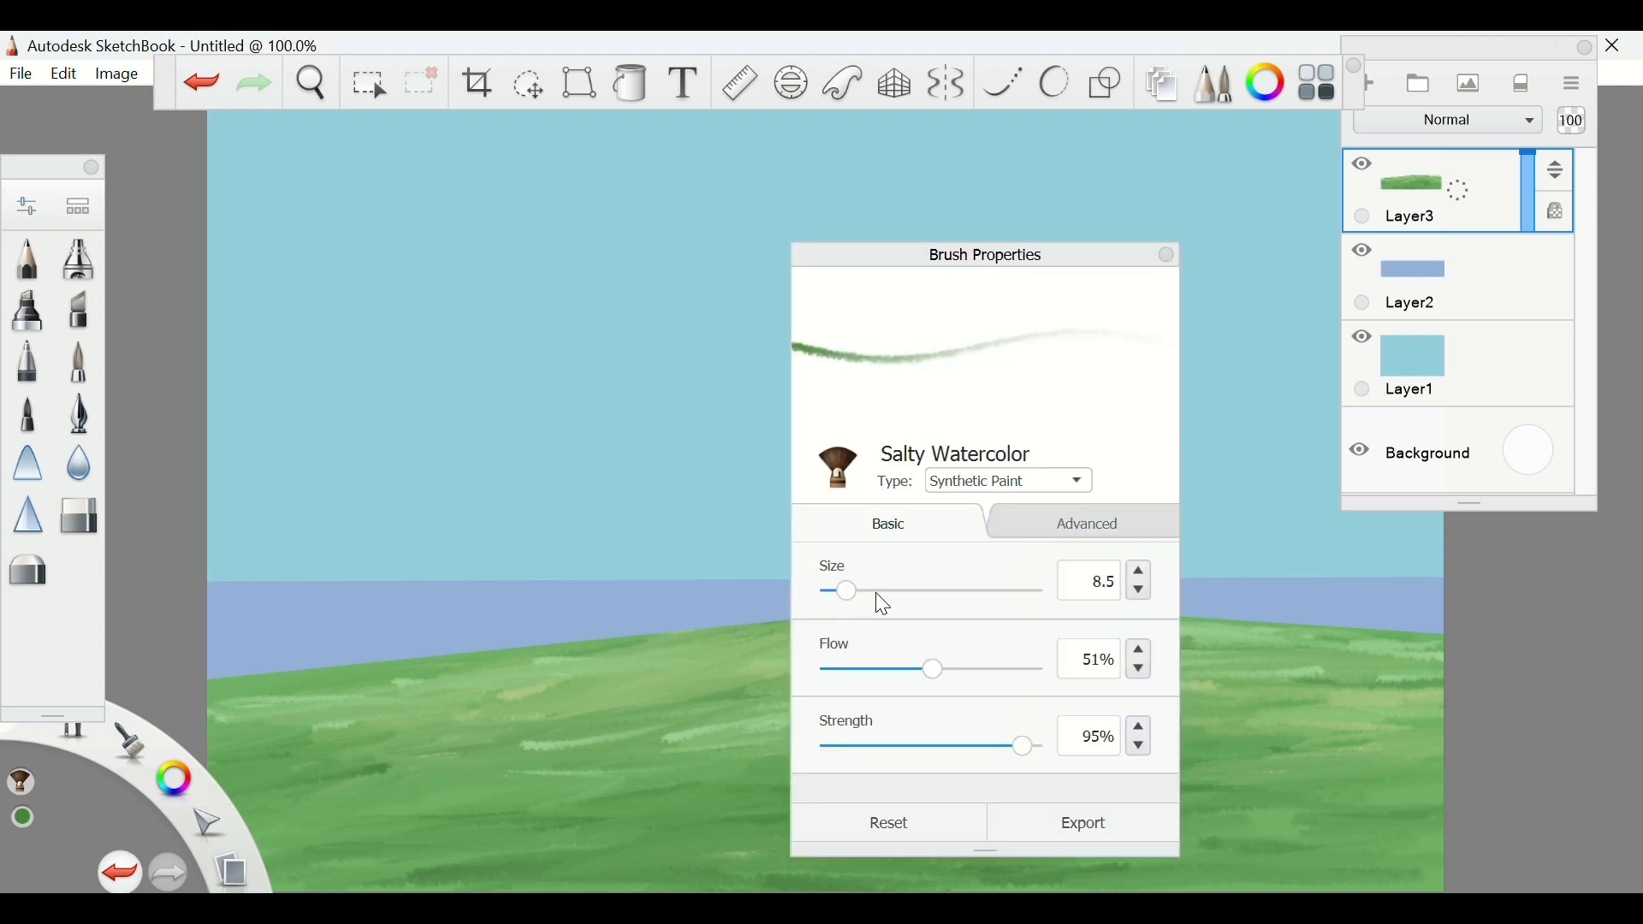
pyautogui.click(873, 593)
pyautogui.click(1165, 255)
pyautogui.moveTo(842, 822)
pyautogui.mouseDown()
pyautogui.moveTo(325, 855)
pyautogui.moveTo(1295, 836)
pyautogui.moveTo(1437, 864)
pyautogui.mouseUp()
pyautogui.moveTo(597, 875)
pyautogui.mouseDown()
pyautogui.moveTo(1247, 865)
pyautogui.moveTo(274, 881)
pyautogui.mouseUp()
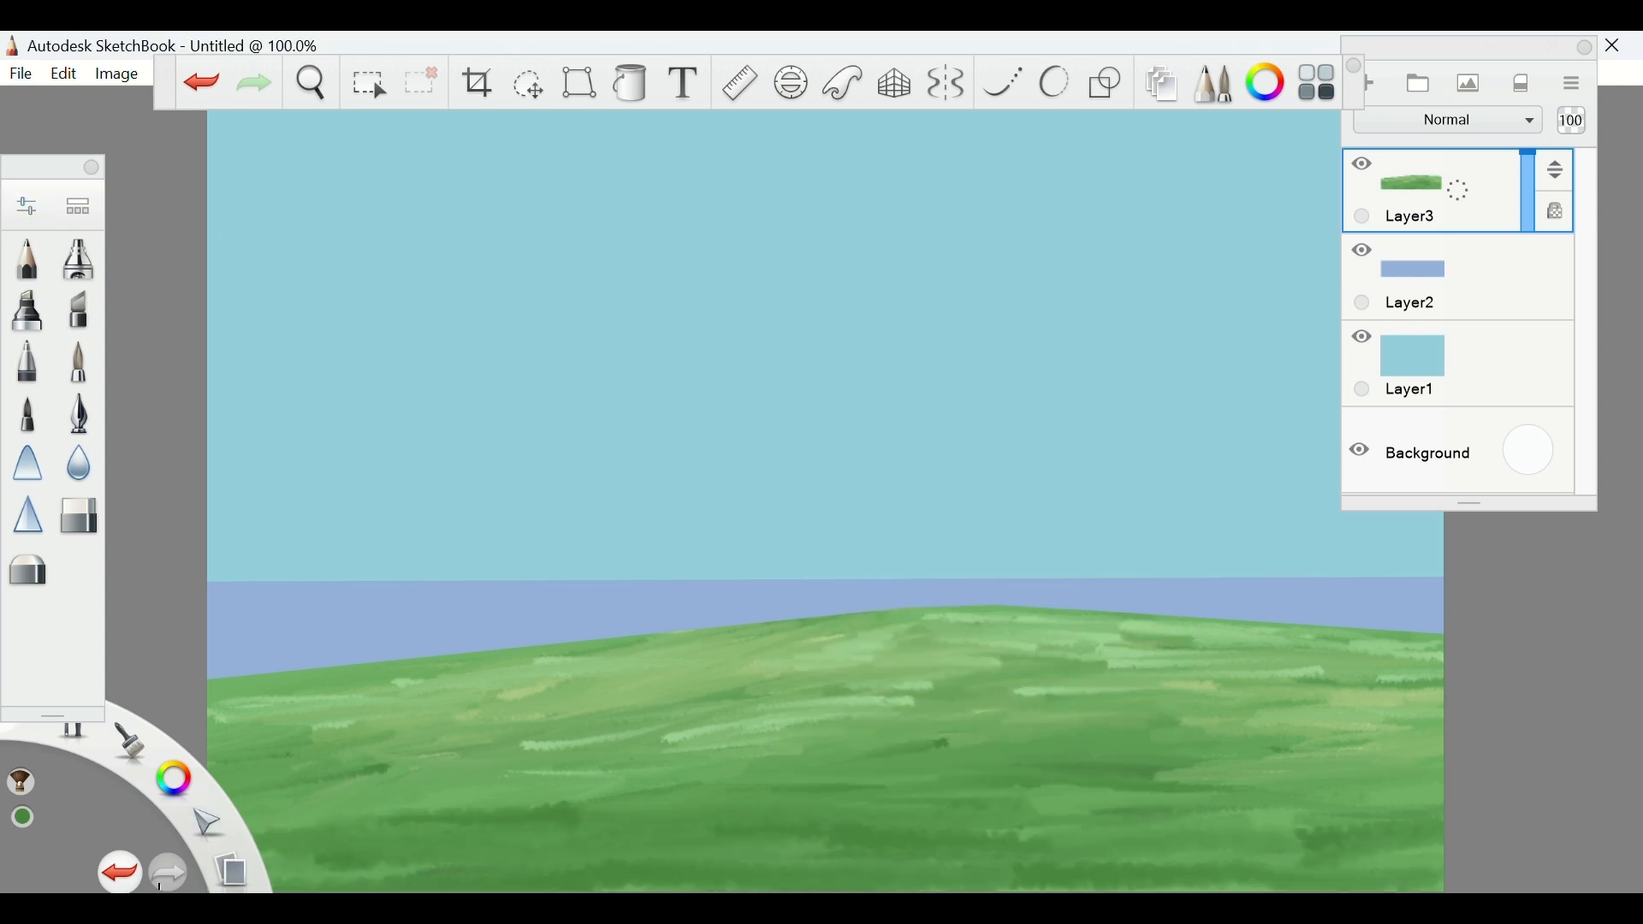
# Choose the Blending brush from the Artist brush set
pyautogui.click(26, 206)
pyautogui.click(1165, 255)
pyautogui.click(79, 206)
pyautogui.doubleClick(624, 780)
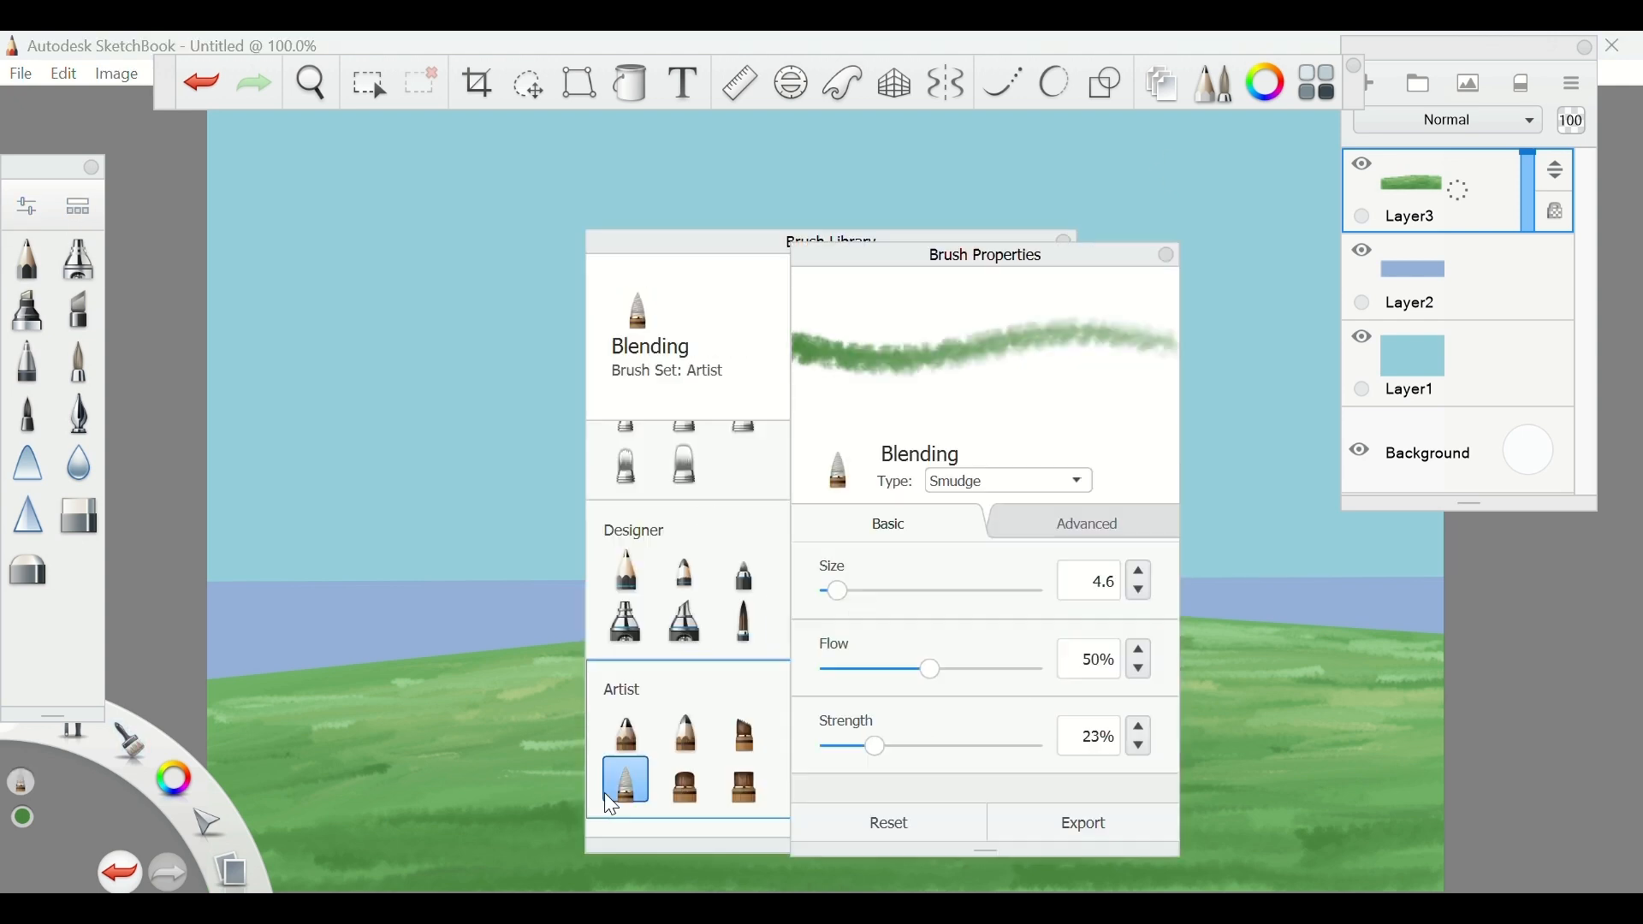
# Adjust the Blending brush size and smudge the hill's highlights and shadows together with long horizontal strokes, using the straight line tool
pyautogui.moveTo(835, 590); pyautogui.dragTo(858, 588)
pyautogui.click(1174, 255)
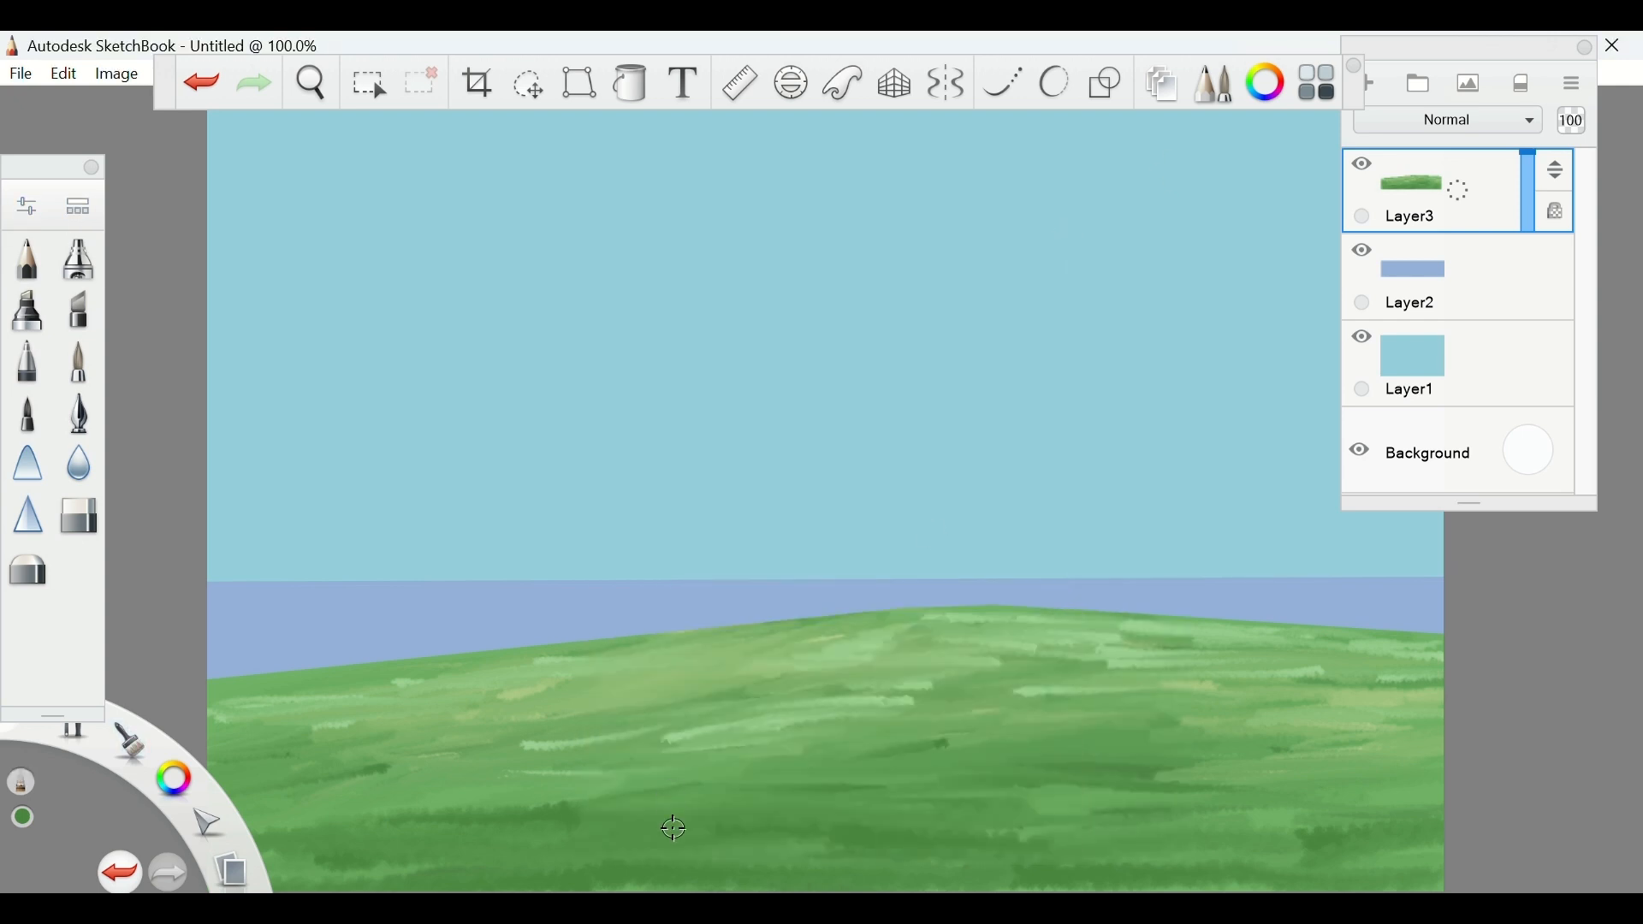
pyautogui.click(1107, 96)
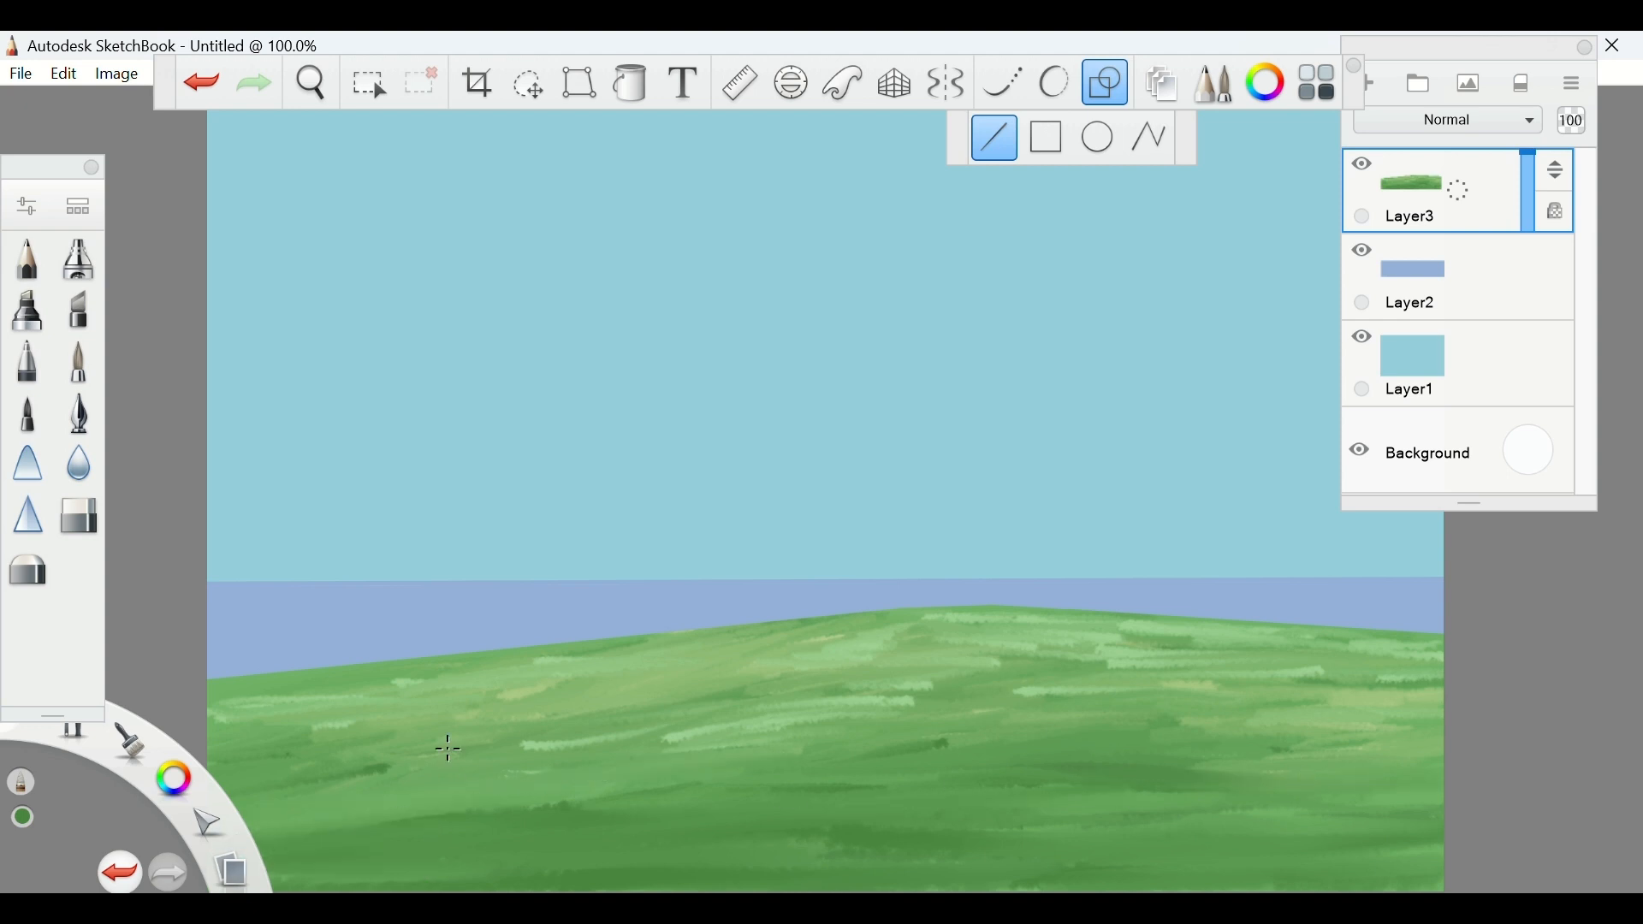
pyautogui.hotkey('ctrl', 'b')
pyautogui.moveTo(844, 588); pyautogui.dragTo(833, 588)
pyautogui.click(1164, 254)
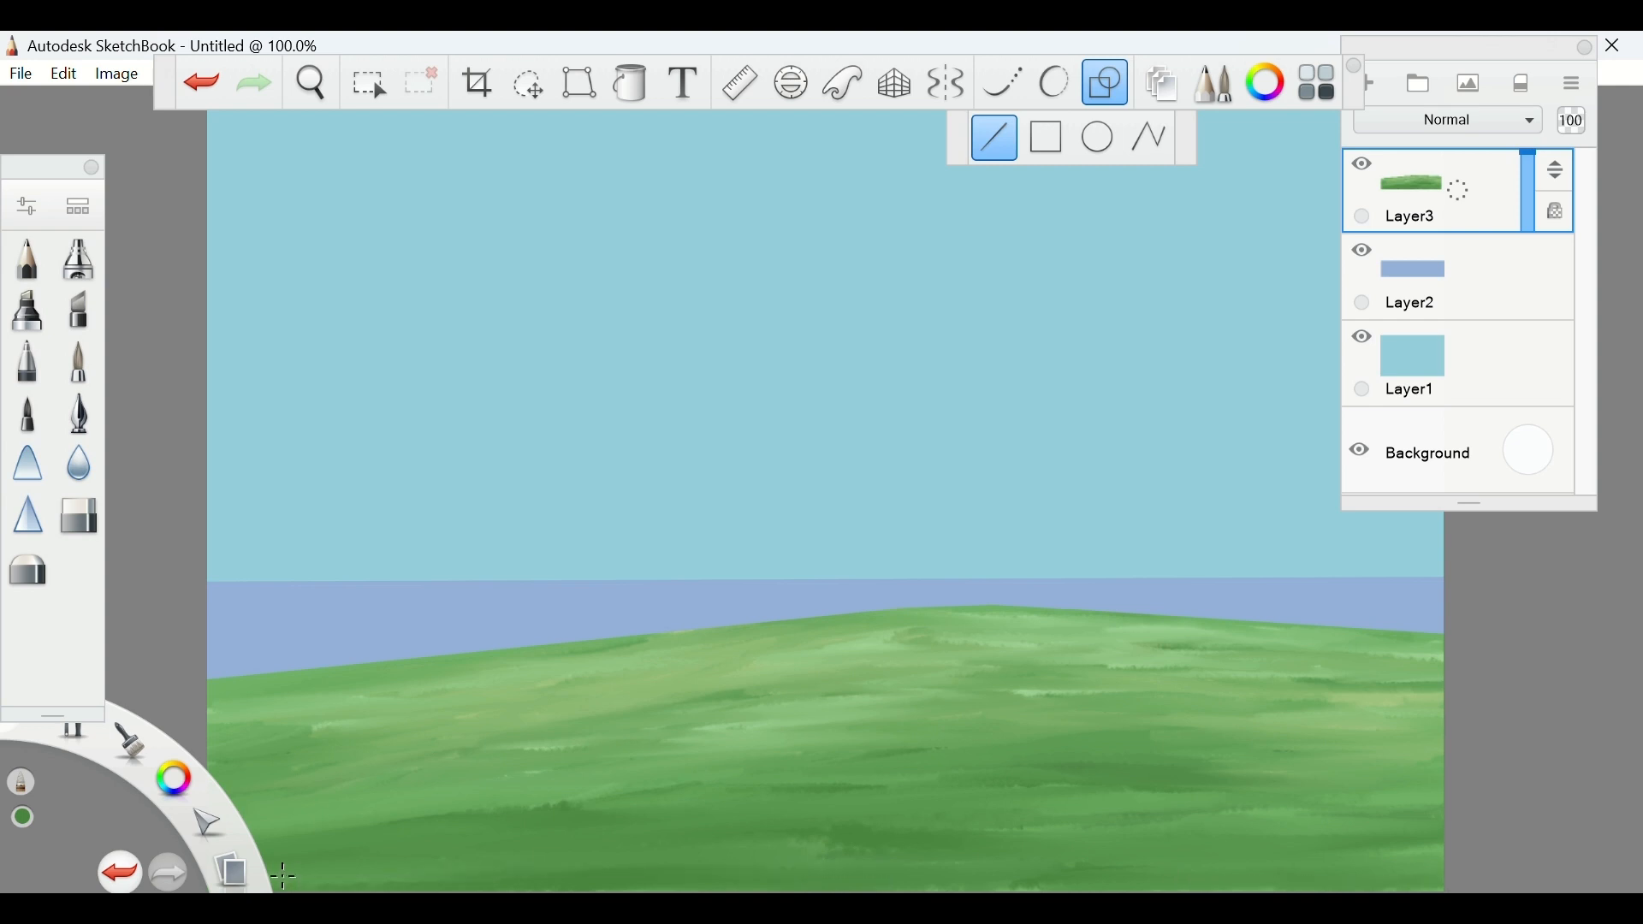
# Choose the Salty Watercolor brush from the Artist set and pick a near-white pale blue colour
pyautogui.click(78, 206)
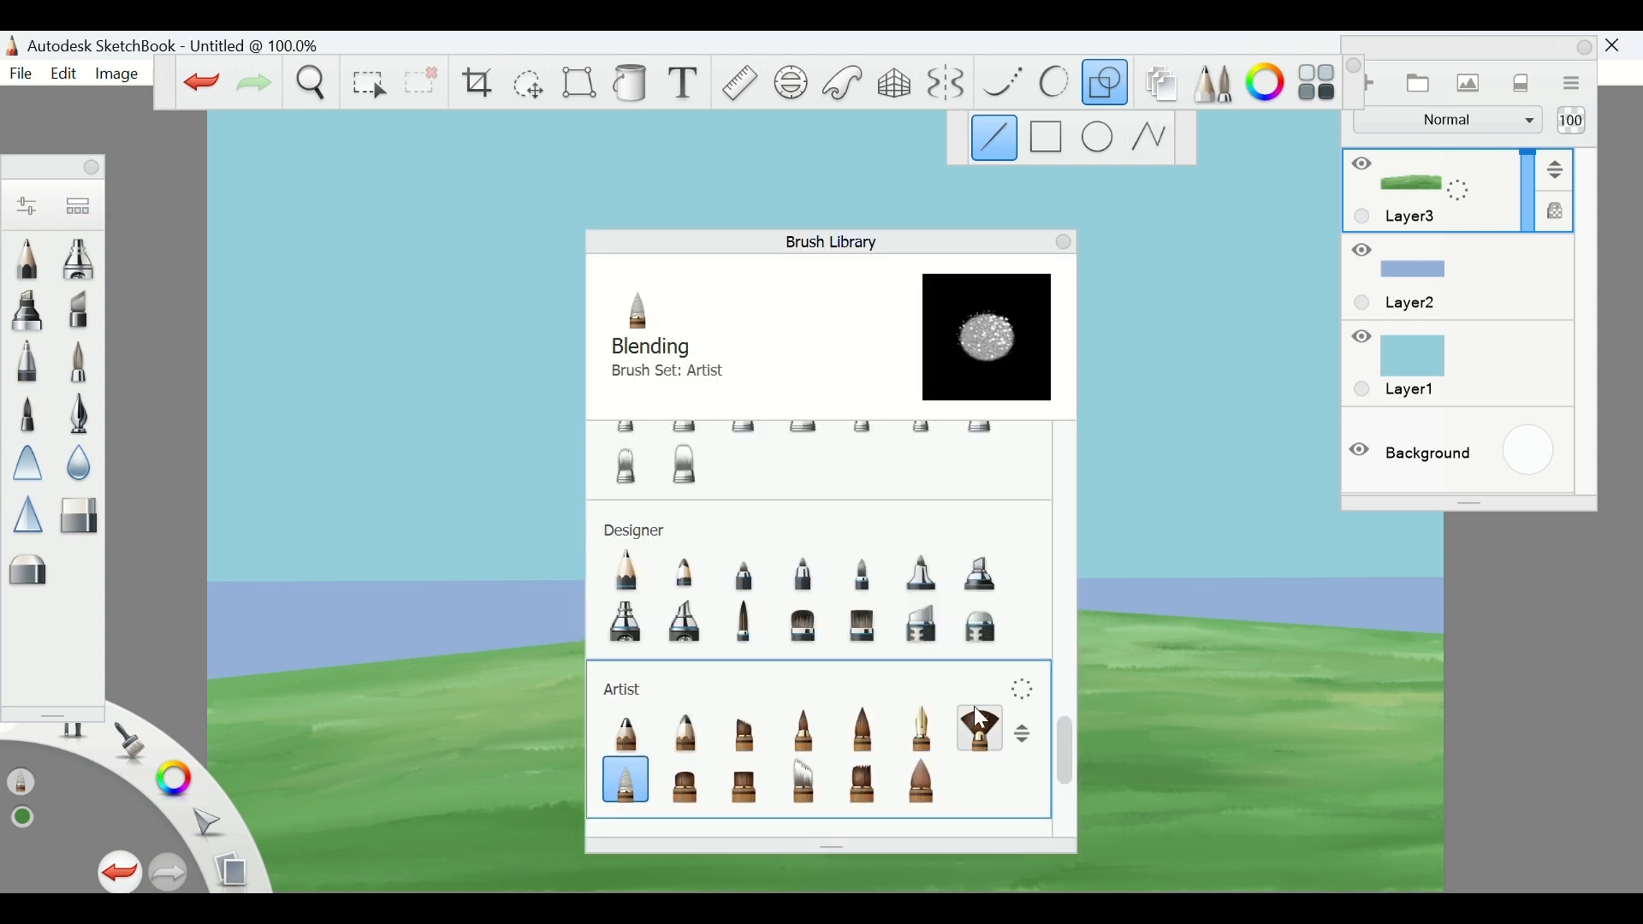
pyautogui.doubleClick(979, 726)
pyautogui.click(1167, 255)
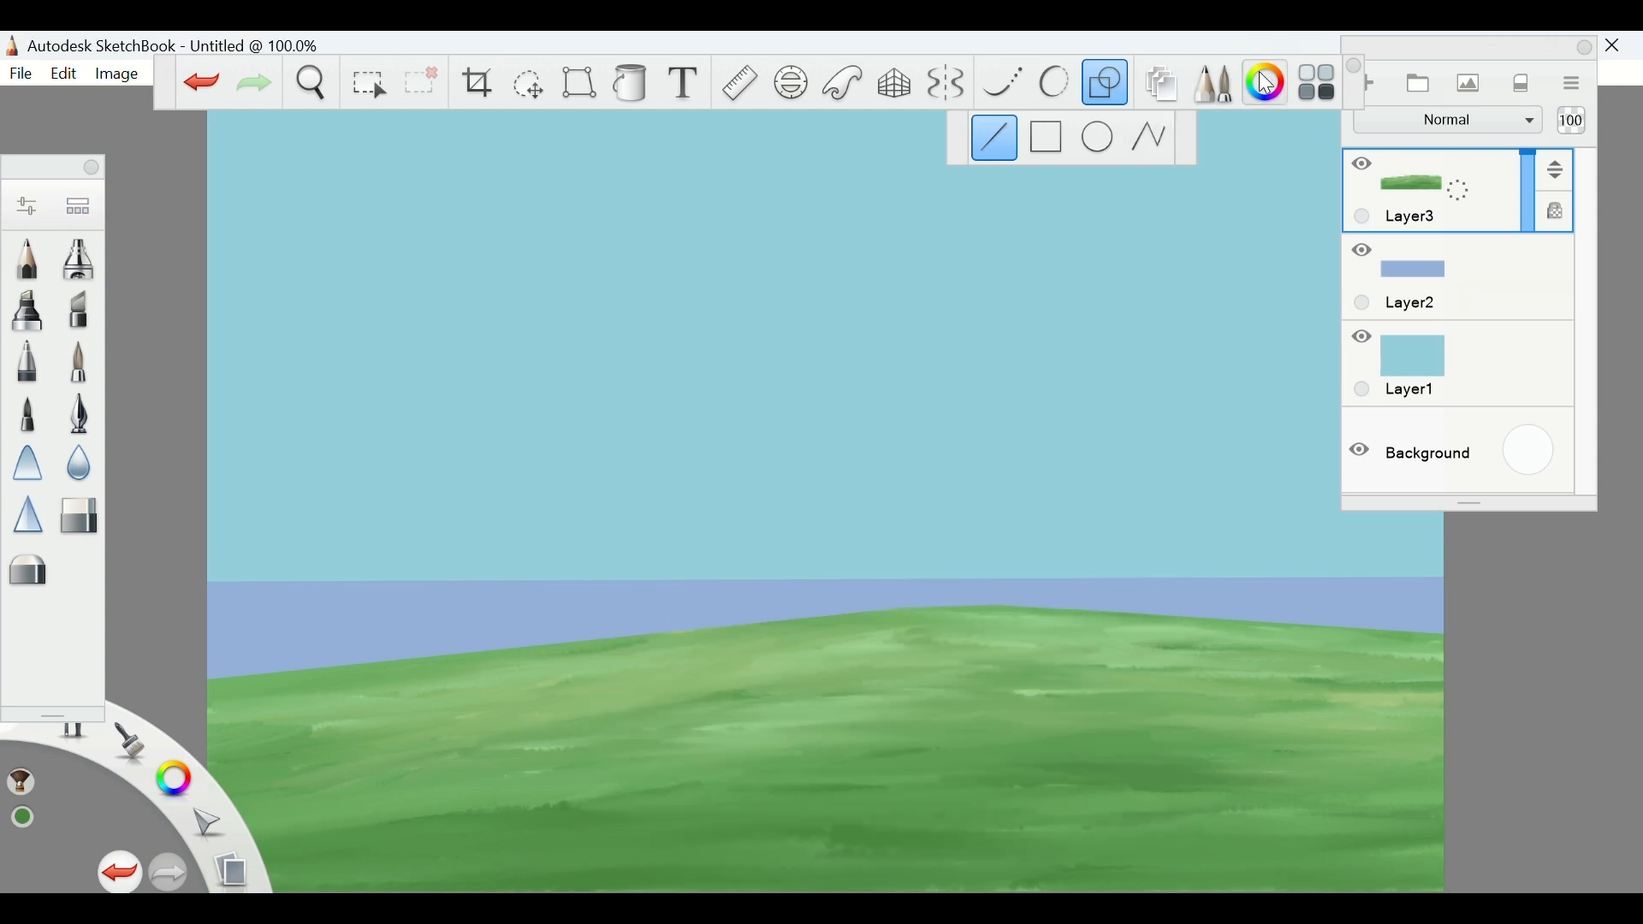
pyautogui.click(1266, 82)
pyautogui.click(560, 546)
pyautogui.click(613, 493)
pyautogui.moveTo(612, 492); pyautogui.dragTo(631, 382)
pyautogui.click(741, 288)
# Paint long, nearly horizontal cloud streaks on Layer1 across the lower sky, down to the periwinkle band
pyautogui.click(1421, 368)
pyautogui.moveTo(212, 503)
pyautogui.mouseDown()
pyautogui.moveTo(592, 507)
pyautogui.moveTo(480, 480)
pyautogui.moveTo(1280, 474)
pyautogui.moveTo(1252, 521)
pyautogui.moveTo(1446, 518)
pyautogui.mouseUp()
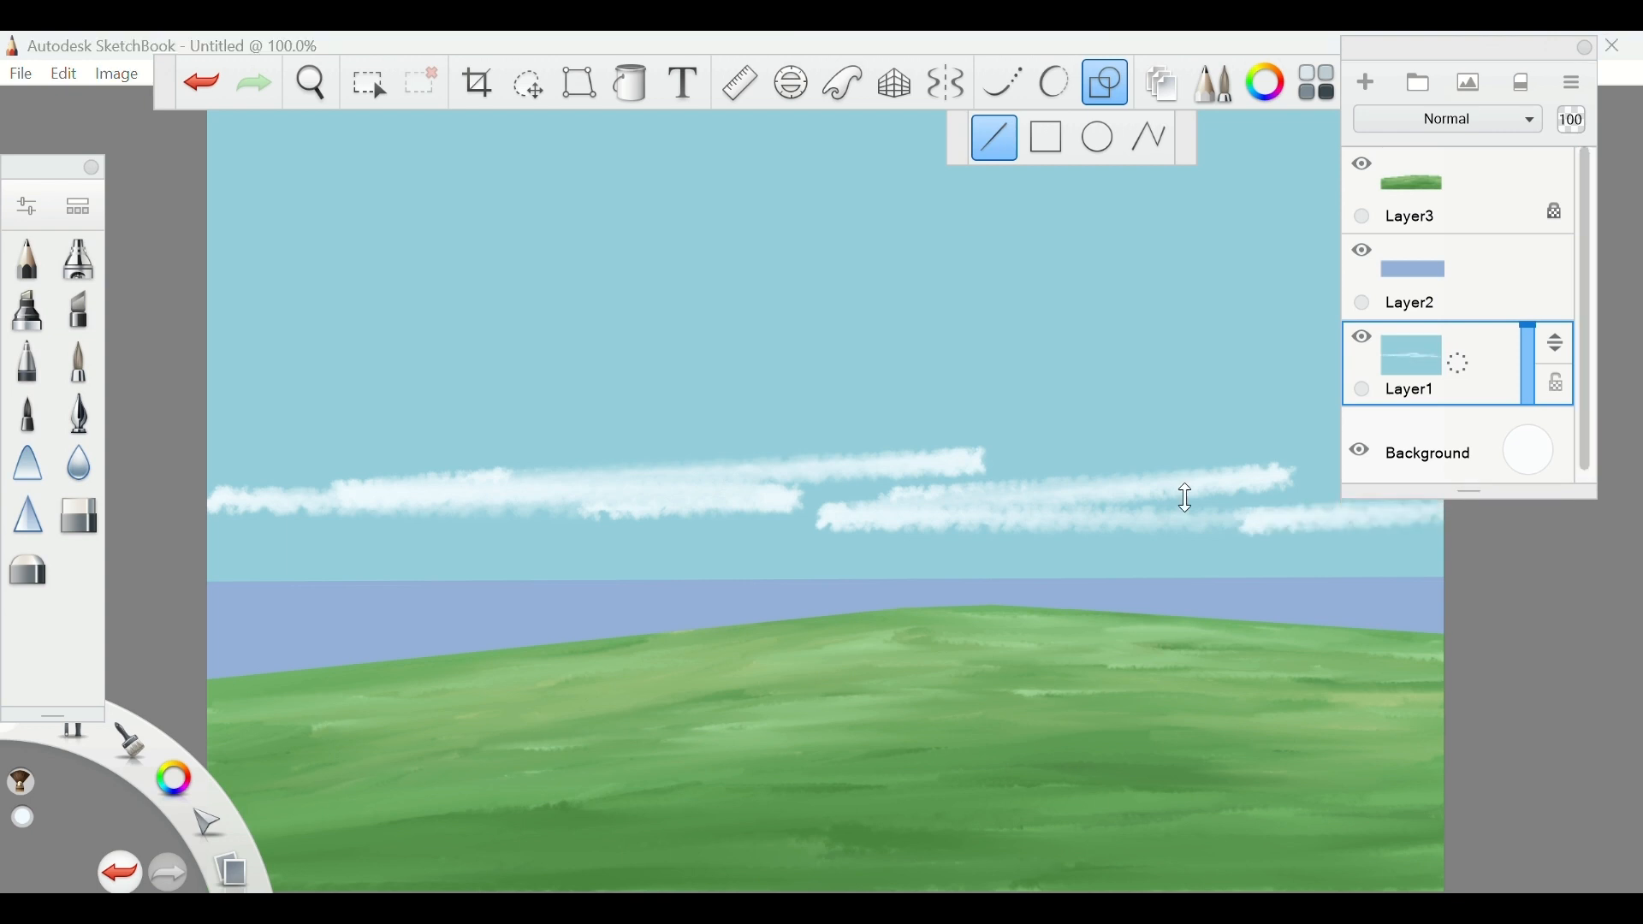
pyautogui.click(1585, 48)
pyautogui.moveTo(1019, 445)
pyautogui.mouseDown()
pyautogui.moveTo(1506, 443)
pyautogui.moveTo(1108, 496)
pyautogui.moveTo(213, 542)
pyautogui.mouseUp()
pyautogui.moveTo(357, 565)
pyautogui.mouseDown()
pyautogui.moveTo(1291, 531)
pyautogui.moveTo(1276, 587)
pyautogui.moveTo(1126, 542)
pyautogui.moveTo(1074, 565)
pyautogui.moveTo(177, 576)
pyautogui.mouseUp()
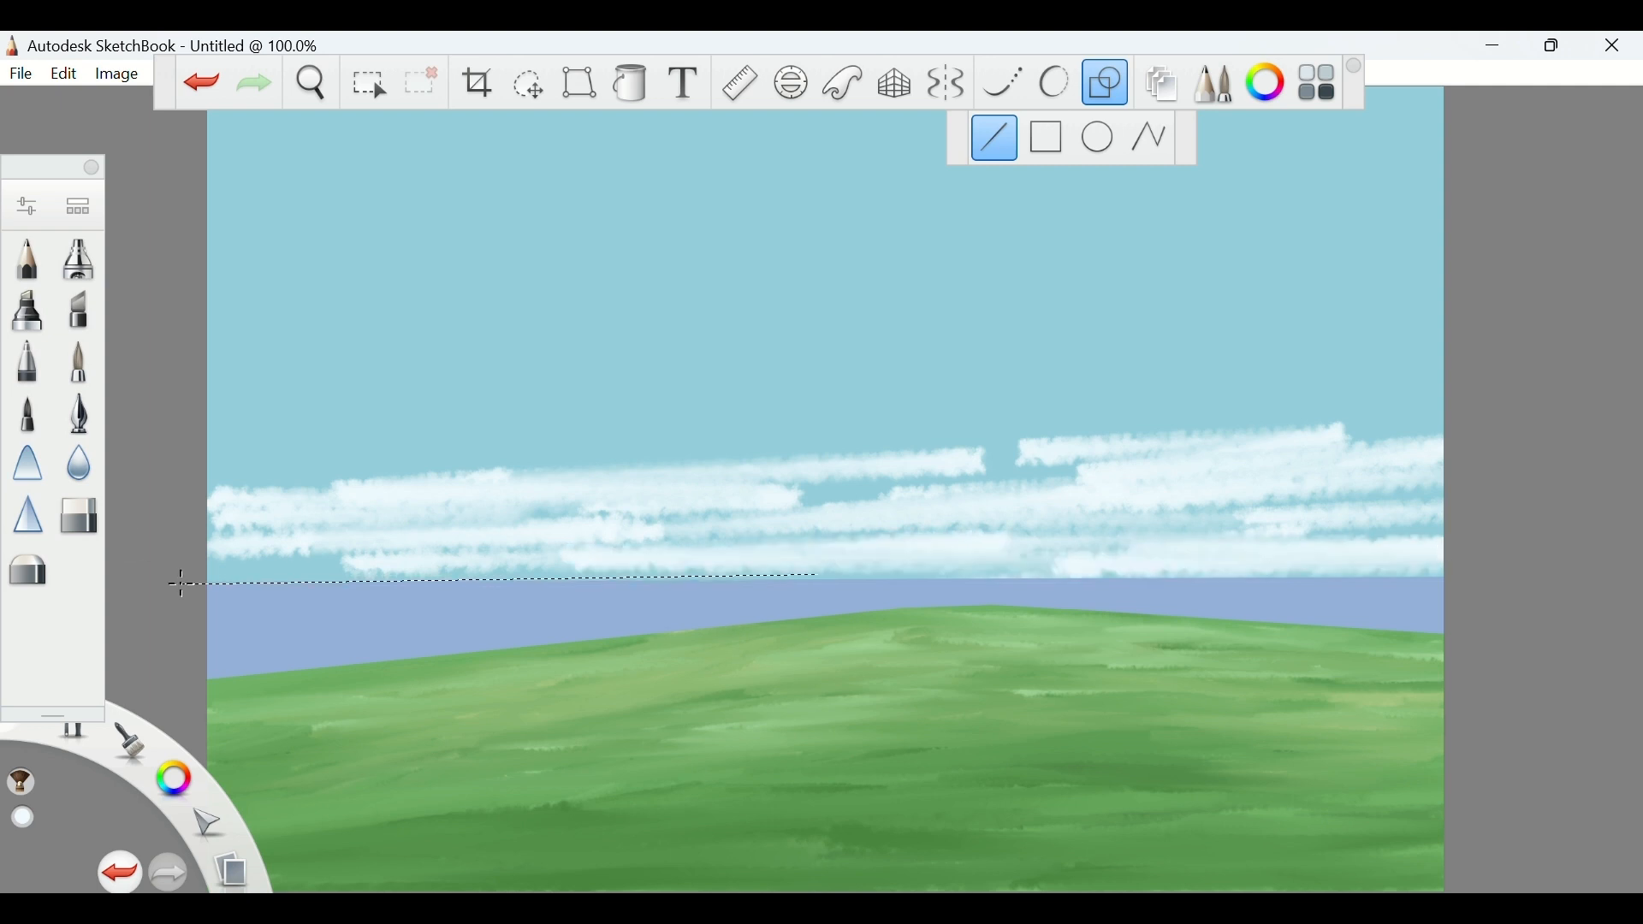
# Add higher cloud streaks rising towards the right edge of the canvas and a few small clouds above the bank
pyautogui.moveTo(781, 455)
pyautogui.mouseDown()
pyautogui.moveTo(1375, 396)
pyautogui.moveTo(1283, 363)
pyautogui.moveTo(1452, 319)
pyautogui.moveTo(1318, 312)
pyautogui.mouseUp()
pyautogui.moveTo(528, 370); pyautogui.dragTo(582, 368)
pyautogui.moveTo(539, 466)
pyautogui.mouseDown()
pyautogui.moveTo(466, 447)
pyautogui.moveTo(412, 469)
pyautogui.moveTo(214, 475)
pyautogui.mouseUp()
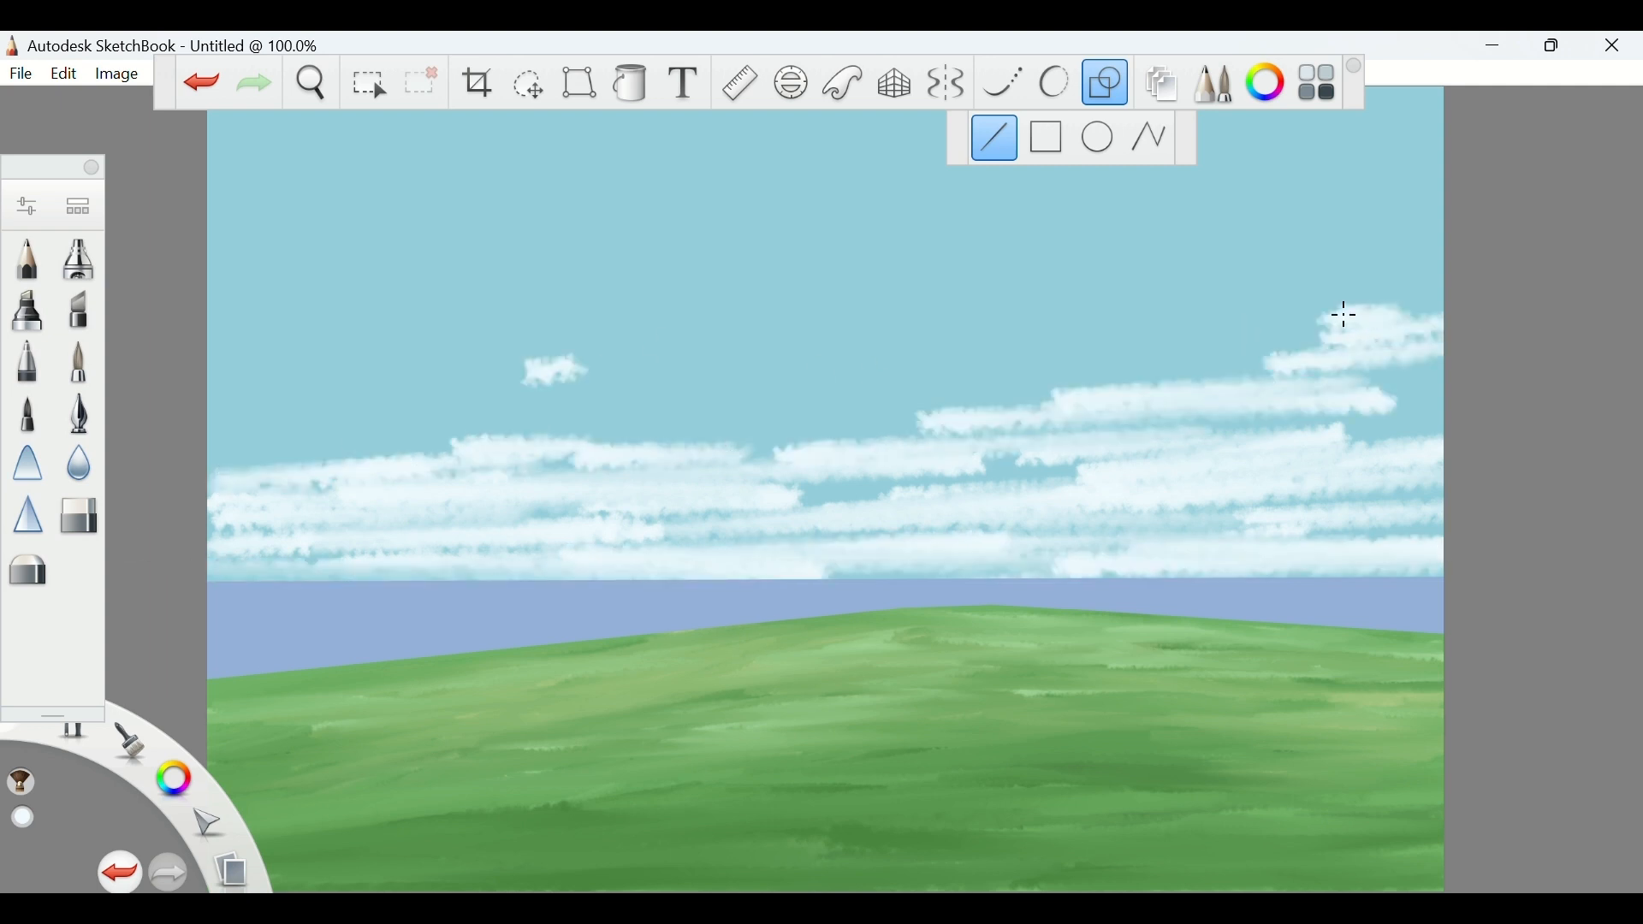
pyautogui.moveTo(1348, 317); pyautogui.dragTo(1409, 268)
pyautogui.moveTo(1258, 315); pyautogui.dragTo(1198, 313)
# Adjust the Salty Watercolor brush size and paint short strokes as small isolated clouds across the middle of the sky
pyautogui.click(26, 206)
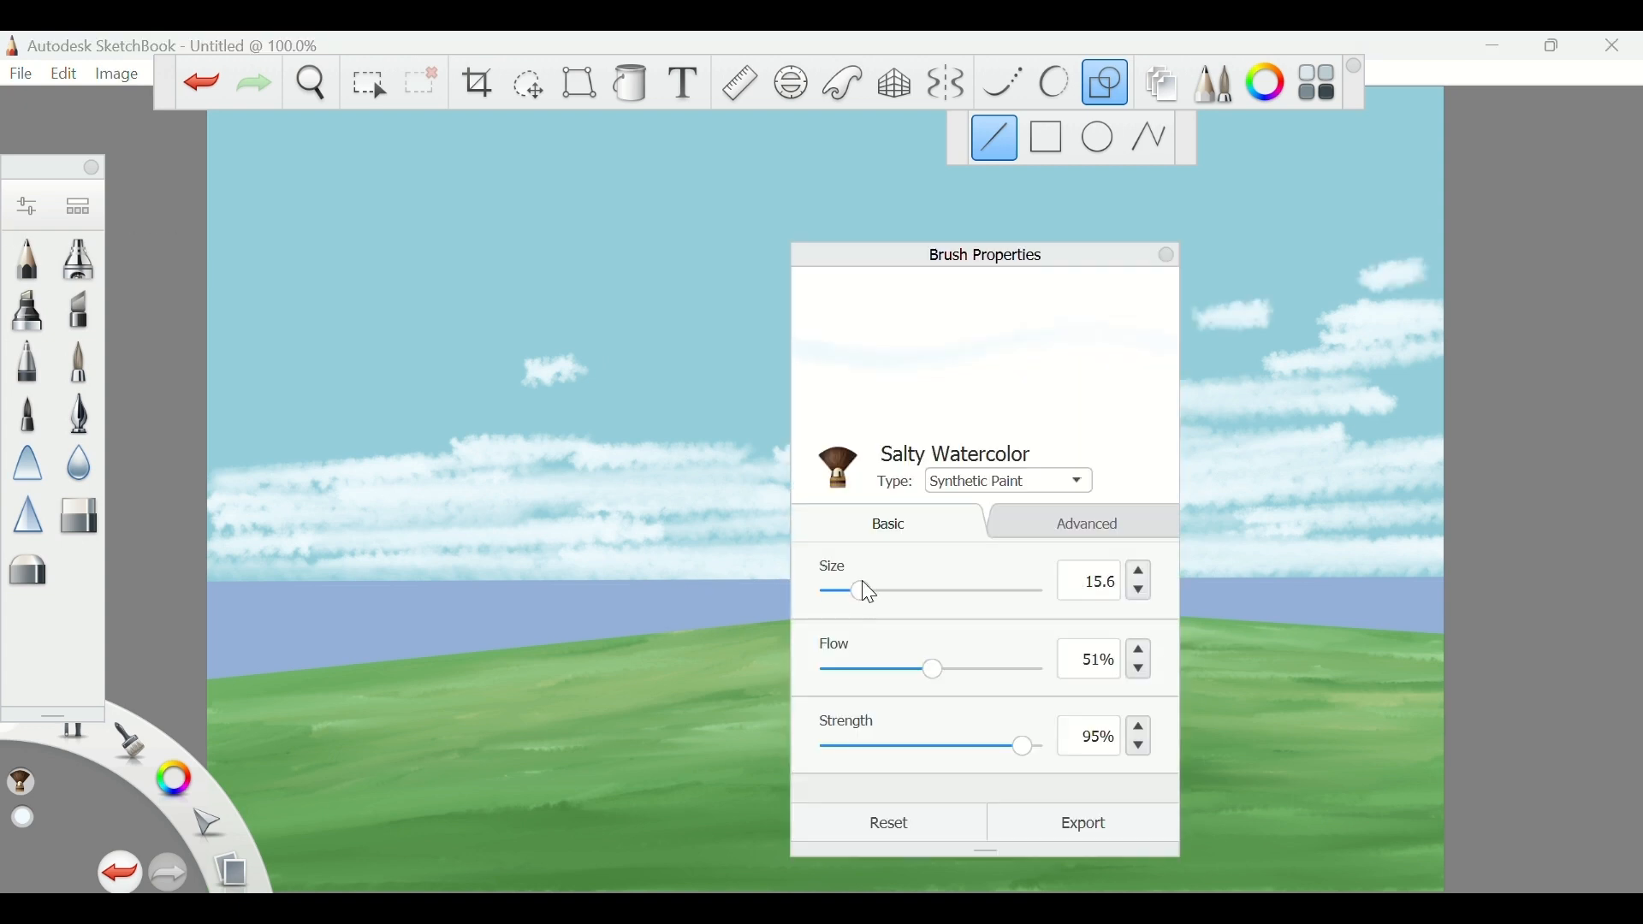
pyautogui.click(496, 398)
pyautogui.moveTo(734, 384); pyautogui.dragTo(794, 382)
pyautogui.moveTo(1202, 290); pyautogui.dragTo(1248, 290)
pyautogui.moveTo(1060, 342); pyautogui.dragTo(1106, 344)
pyautogui.moveTo(1205, 354); pyautogui.dragTo(1275, 356)
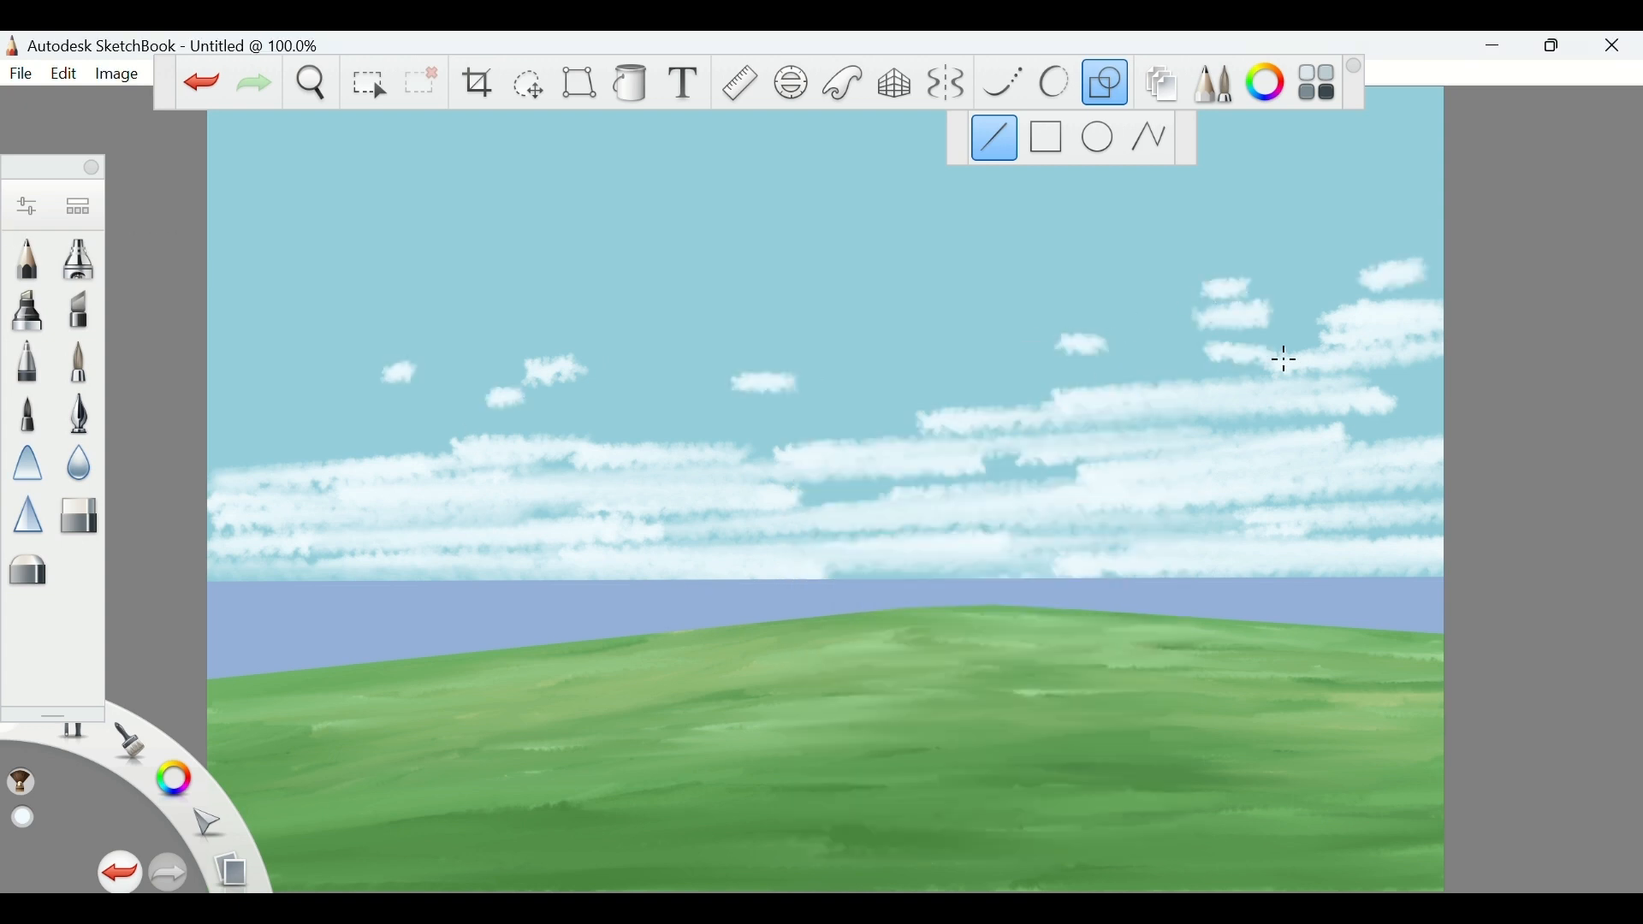
# Fill the gaps in the low cloud bank and extend the clouds at the canvas's right edge with more pale streaks
pyautogui.moveTo(1326, 421); pyautogui.dragTo(1443, 419)
pyautogui.moveTo(1443, 521); pyautogui.dragTo(1307, 521)
pyautogui.moveTo(1445, 536); pyautogui.dragTo(1284, 536)
pyautogui.moveTo(838, 572); pyautogui.dragTo(1335, 550)
pyautogui.moveTo(655, 566); pyautogui.dragTo(1438, 574)
pyautogui.moveTo(1438, 575)
pyautogui.mouseDown()
pyautogui.moveTo(143, 579)
pyautogui.moveTo(856, 567)
pyautogui.mouseUp()
pyautogui.moveTo(240, 553); pyautogui.dragTo(524, 550)
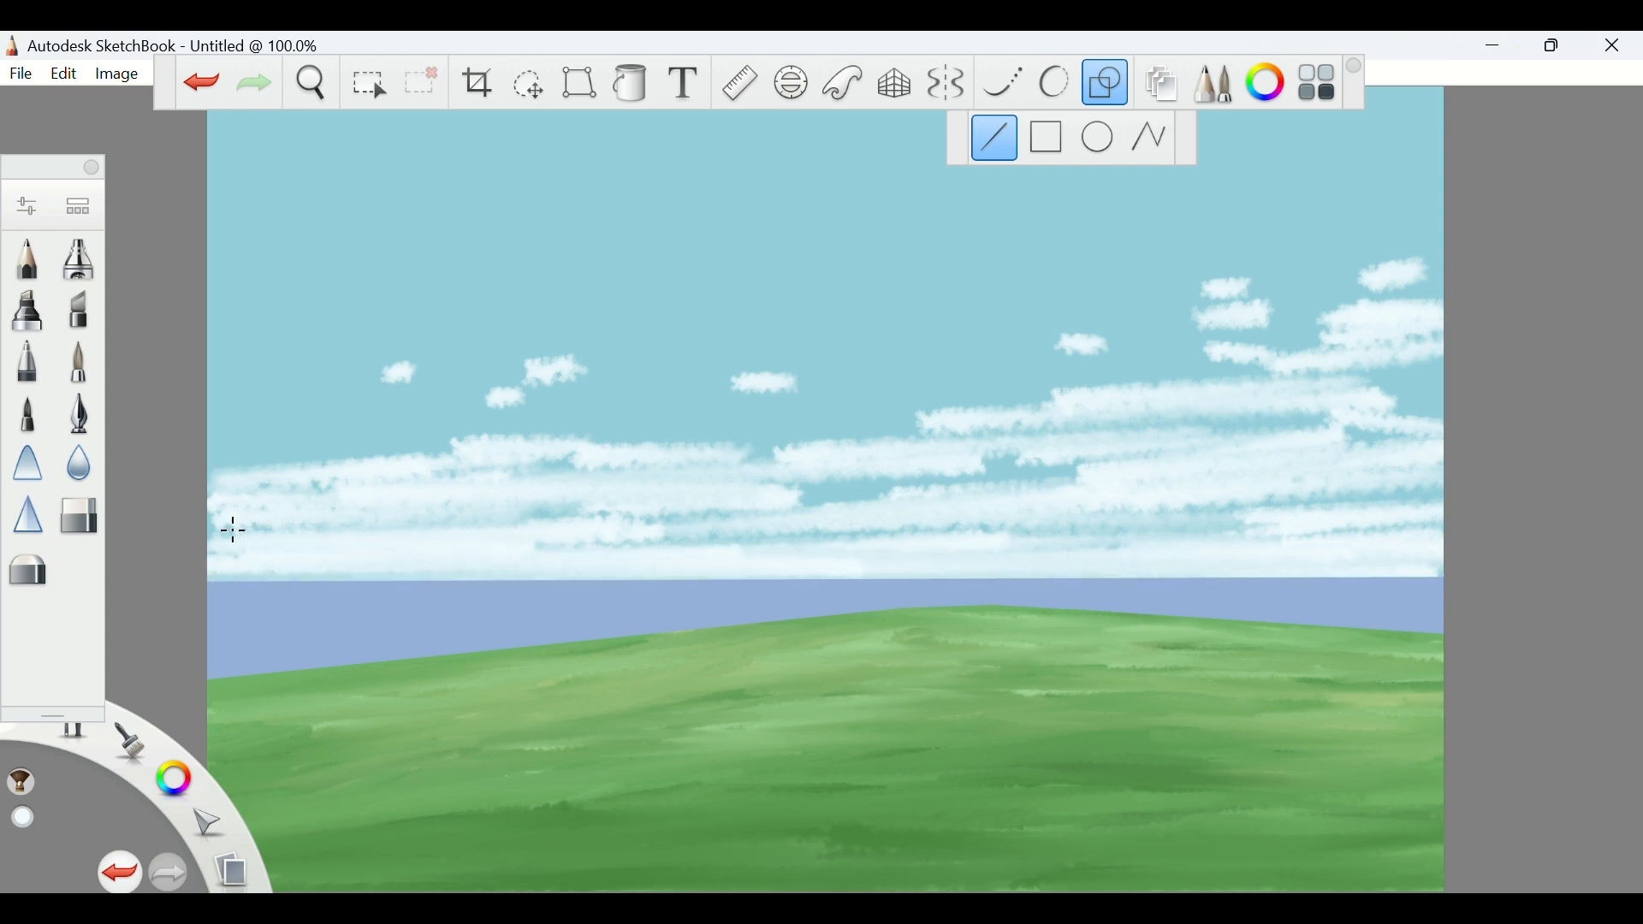
pyautogui.moveTo(233, 530); pyautogui.dragTo(1178, 484)
pyautogui.moveTo(1469, 496); pyautogui.dragTo(931, 509)
pyautogui.moveTo(1214, 508); pyautogui.dragTo(1455, 478)
pyautogui.moveTo(1335, 436); pyautogui.dragTo(1489, 414)
pyautogui.moveTo(1450, 345); pyautogui.dragTo(1186, 366)
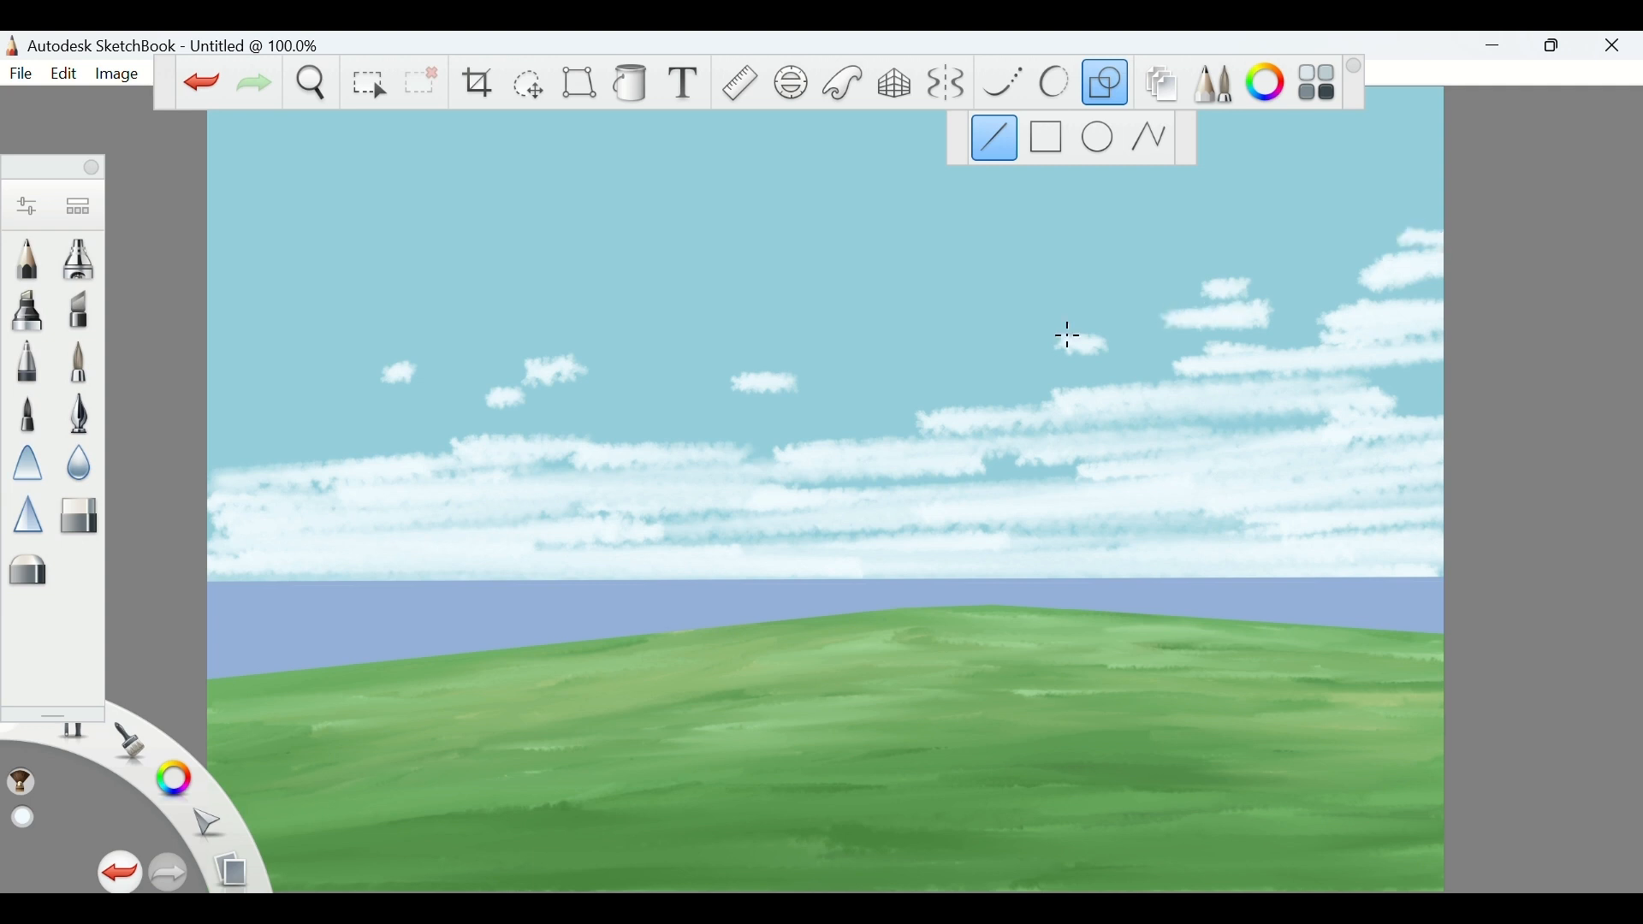
# Fit the whole painting in view and choose the Blending brush from the Artist set
pyautogui.scroll(-3, 295, 355)
pyautogui.hotkey('ctrl', '0')
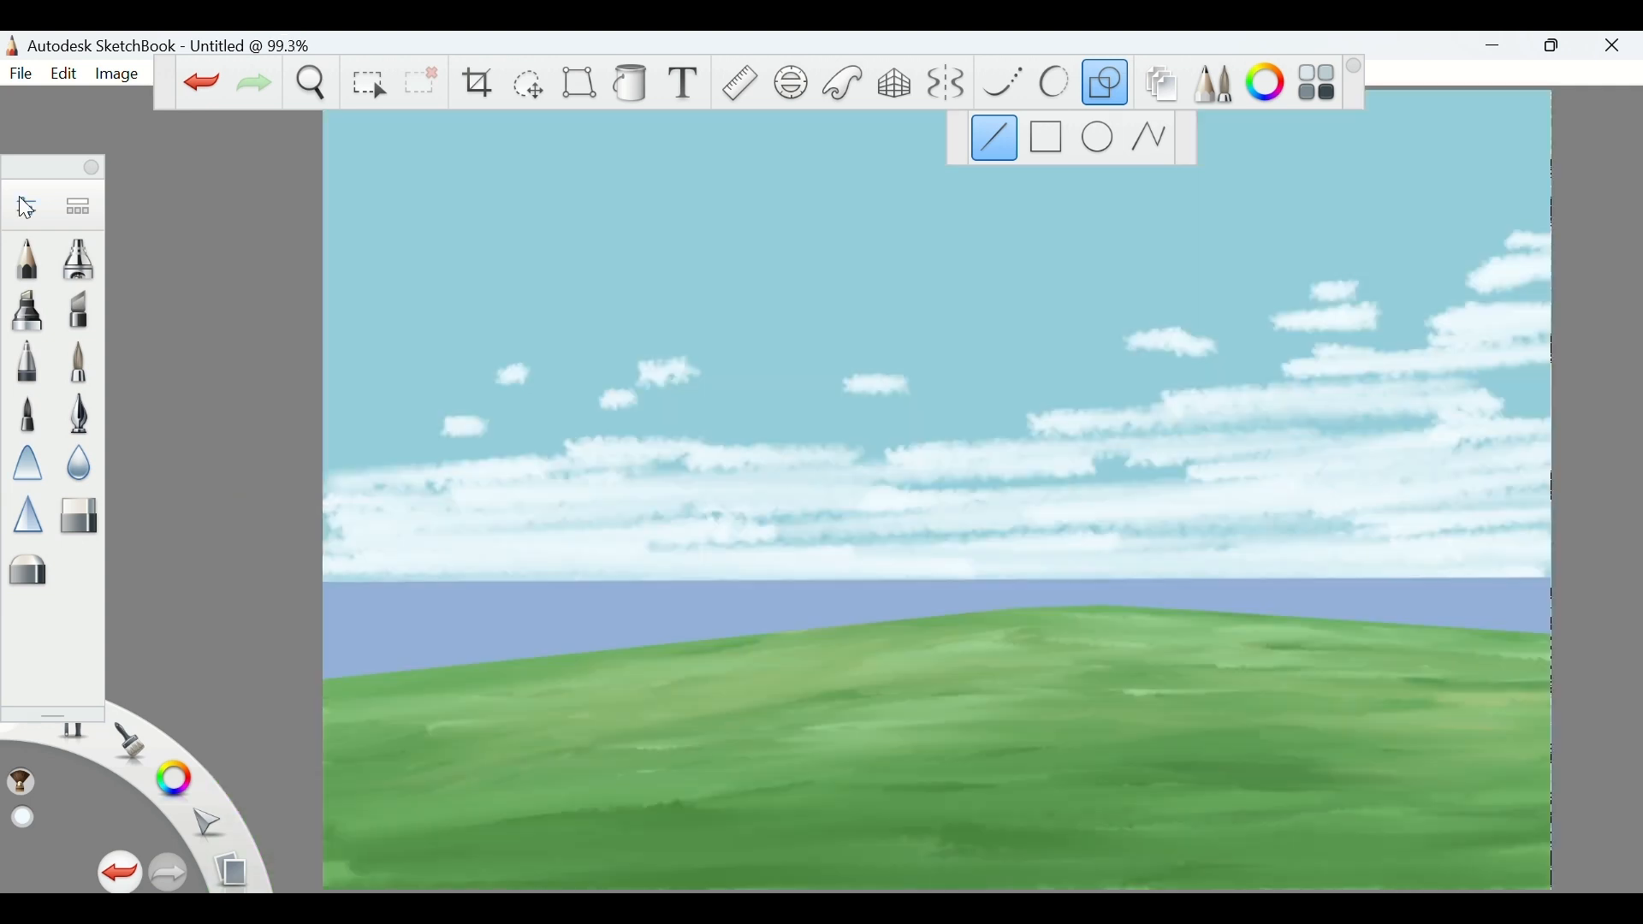
pyautogui.click(27, 206)
pyautogui.click(1166, 254)
pyautogui.click(78, 207)
pyautogui.doubleClick(802, 778)
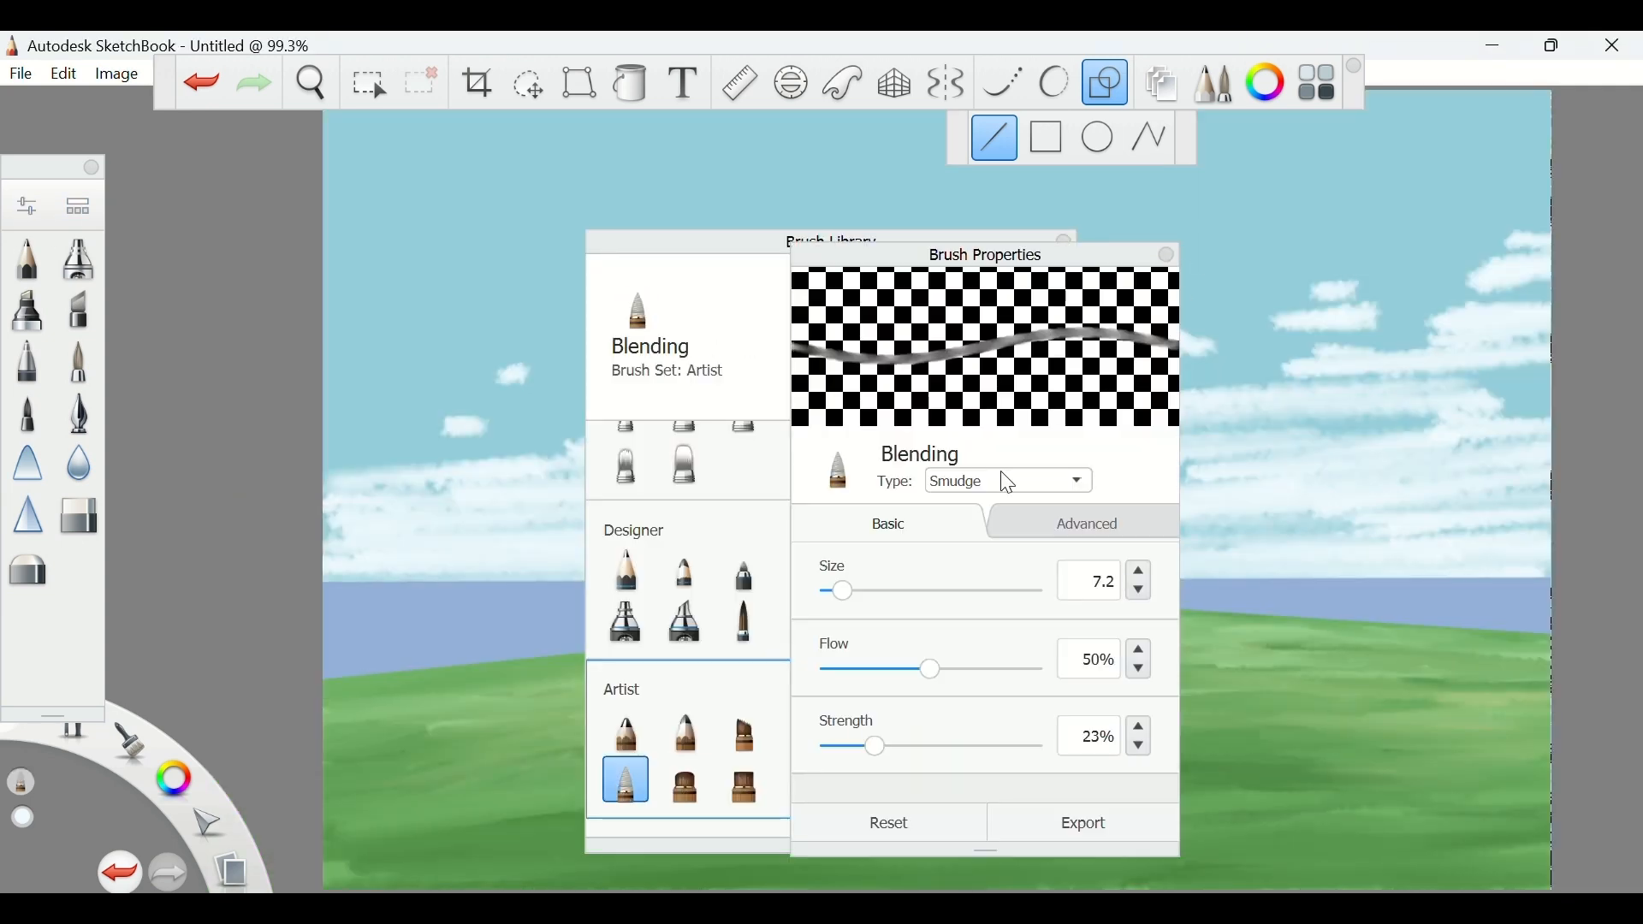
pyautogui.click(1166, 247)
pyautogui.click(1066, 243)
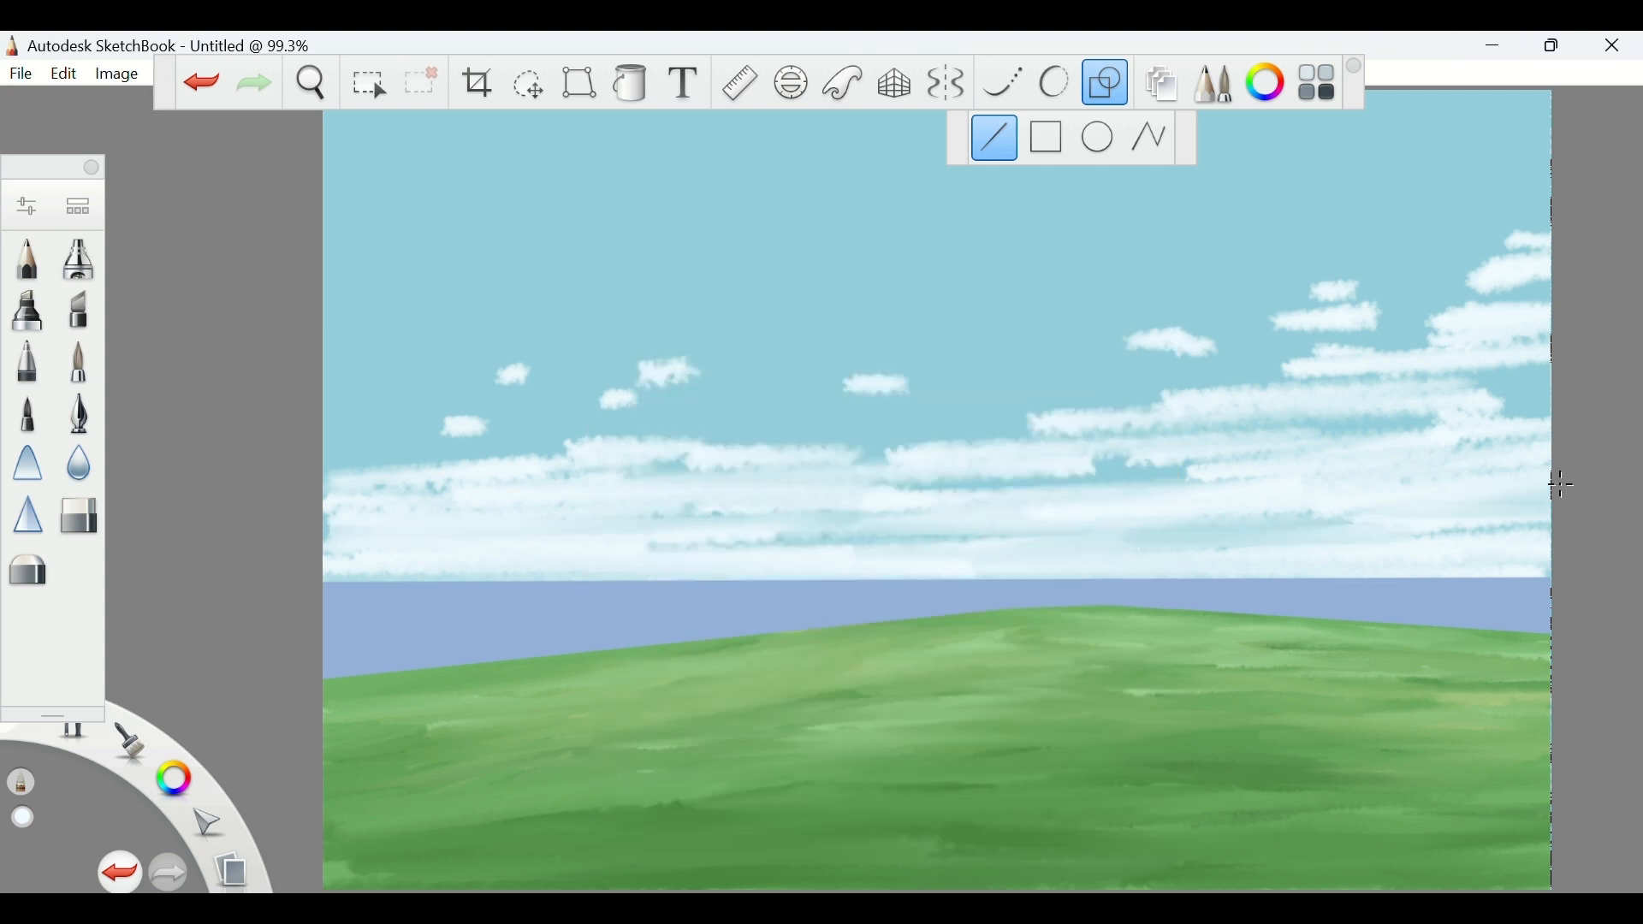
# Smudge the cloud streaks and the small clouds above them into soft horizontal wisps with straight blending strokes
pyautogui.moveTo(1443, 515); pyautogui.dragTo(774, 516)
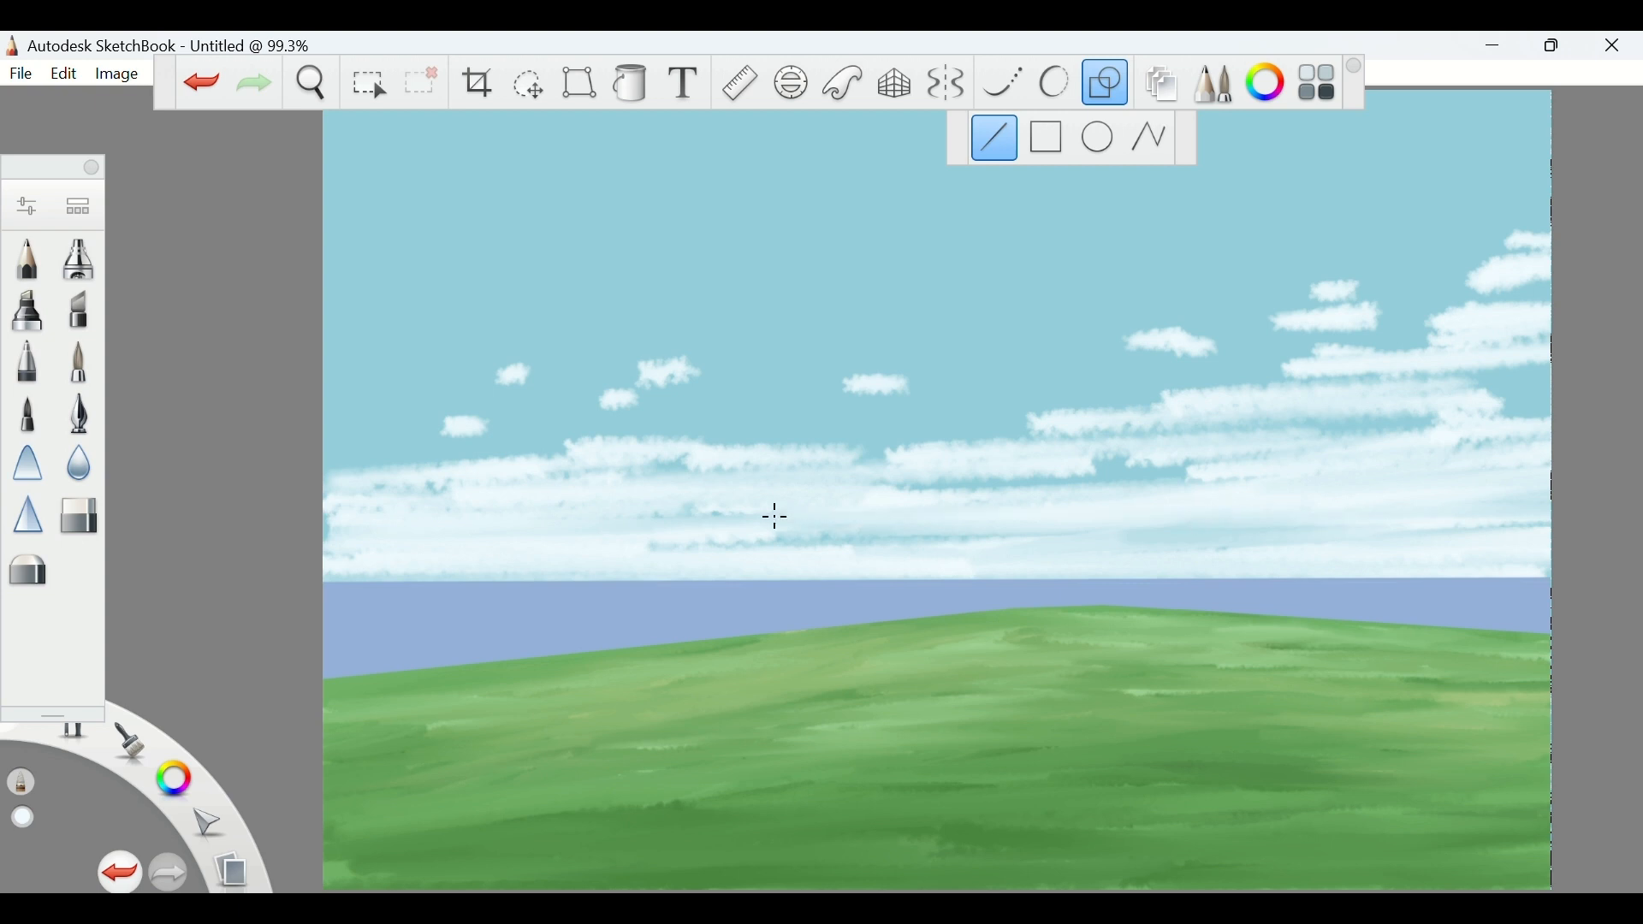
pyautogui.moveTo(1112, 532)
pyautogui.mouseDown()
pyautogui.moveTo(414, 550)
pyautogui.moveTo(587, 470)
pyautogui.moveTo(888, 442)
pyautogui.moveTo(862, 477)
pyautogui.moveTo(1090, 476)
pyautogui.moveTo(1304, 444)
pyautogui.moveTo(1430, 407)
pyautogui.moveTo(921, 414)
pyautogui.moveTo(1024, 430)
pyautogui.moveTo(1331, 417)
pyautogui.moveTo(1181, 368)
pyautogui.moveTo(1606, 363)
pyautogui.moveTo(1250, 337)
pyautogui.moveTo(1536, 319)
pyautogui.moveTo(1397, 297)
pyautogui.moveTo(1569, 245)
pyautogui.moveTo(1375, 319)
pyautogui.moveTo(1218, 330)
pyautogui.moveTo(1228, 300)
pyautogui.moveTo(1247, 348)
pyautogui.moveTo(1085, 343)
pyautogui.moveTo(780, 397)
pyautogui.moveTo(510, 396)
pyautogui.moveTo(594, 367)
pyautogui.moveTo(508, 441)
pyautogui.moveTo(407, 433)
pyautogui.mouseUp()
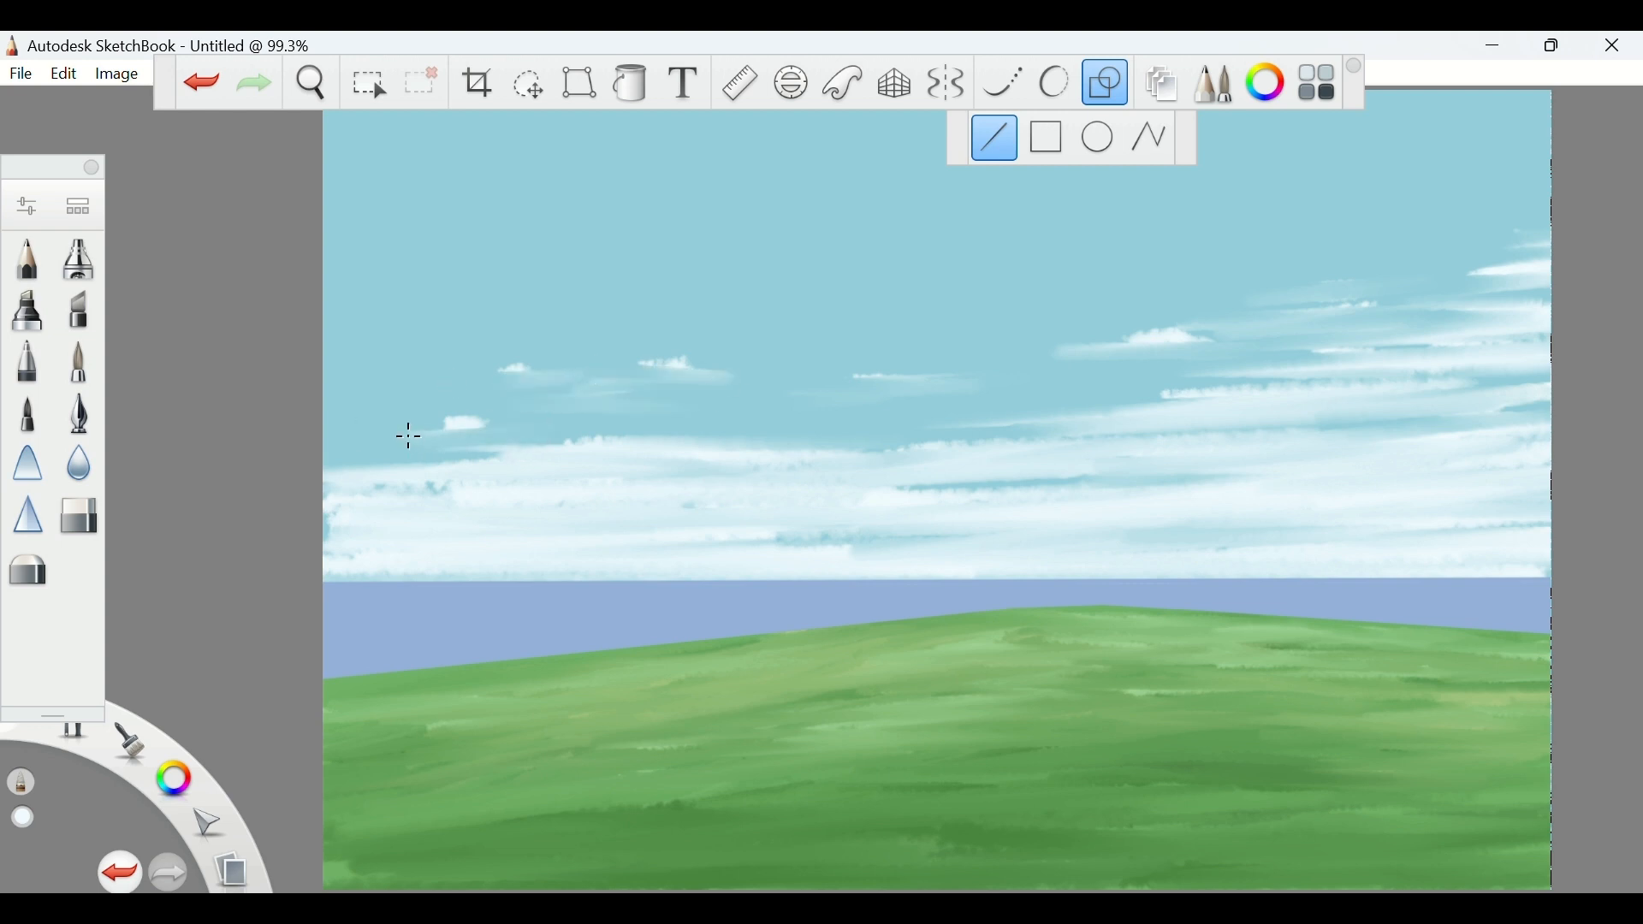
pyautogui.moveTo(1348, 493); pyautogui.dragTo(1356, 492)
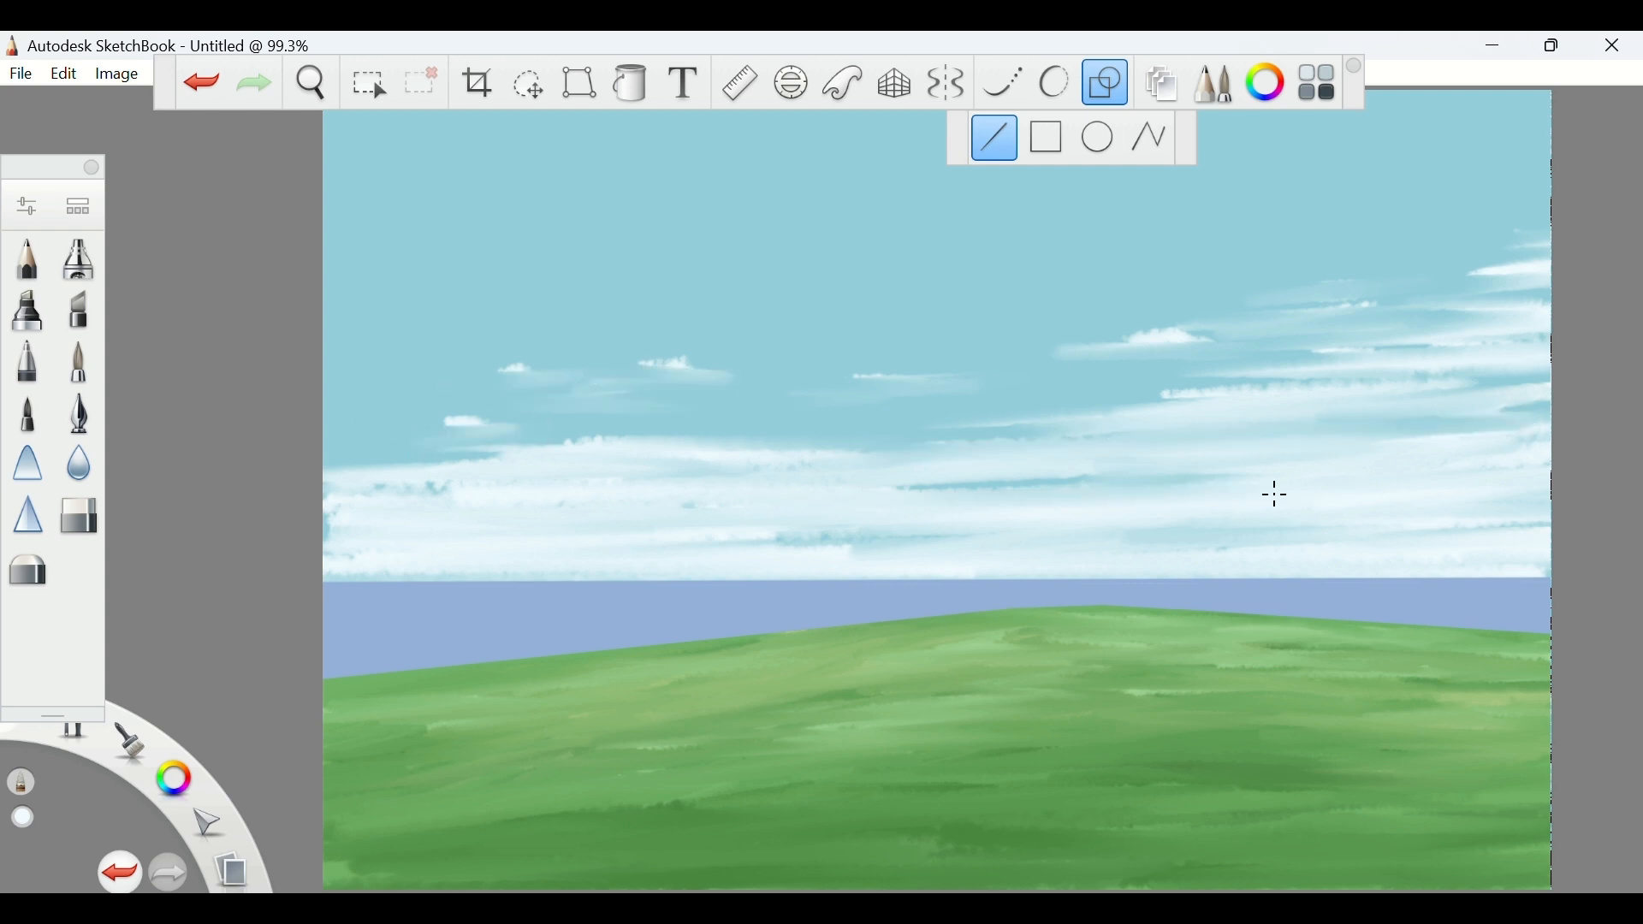
pyautogui.moveTo(1087, 541); pyautogui.dragTo(727, 550)
pyautogui.moveTo(676, 491); pyautogui.dragTo(266, 493)
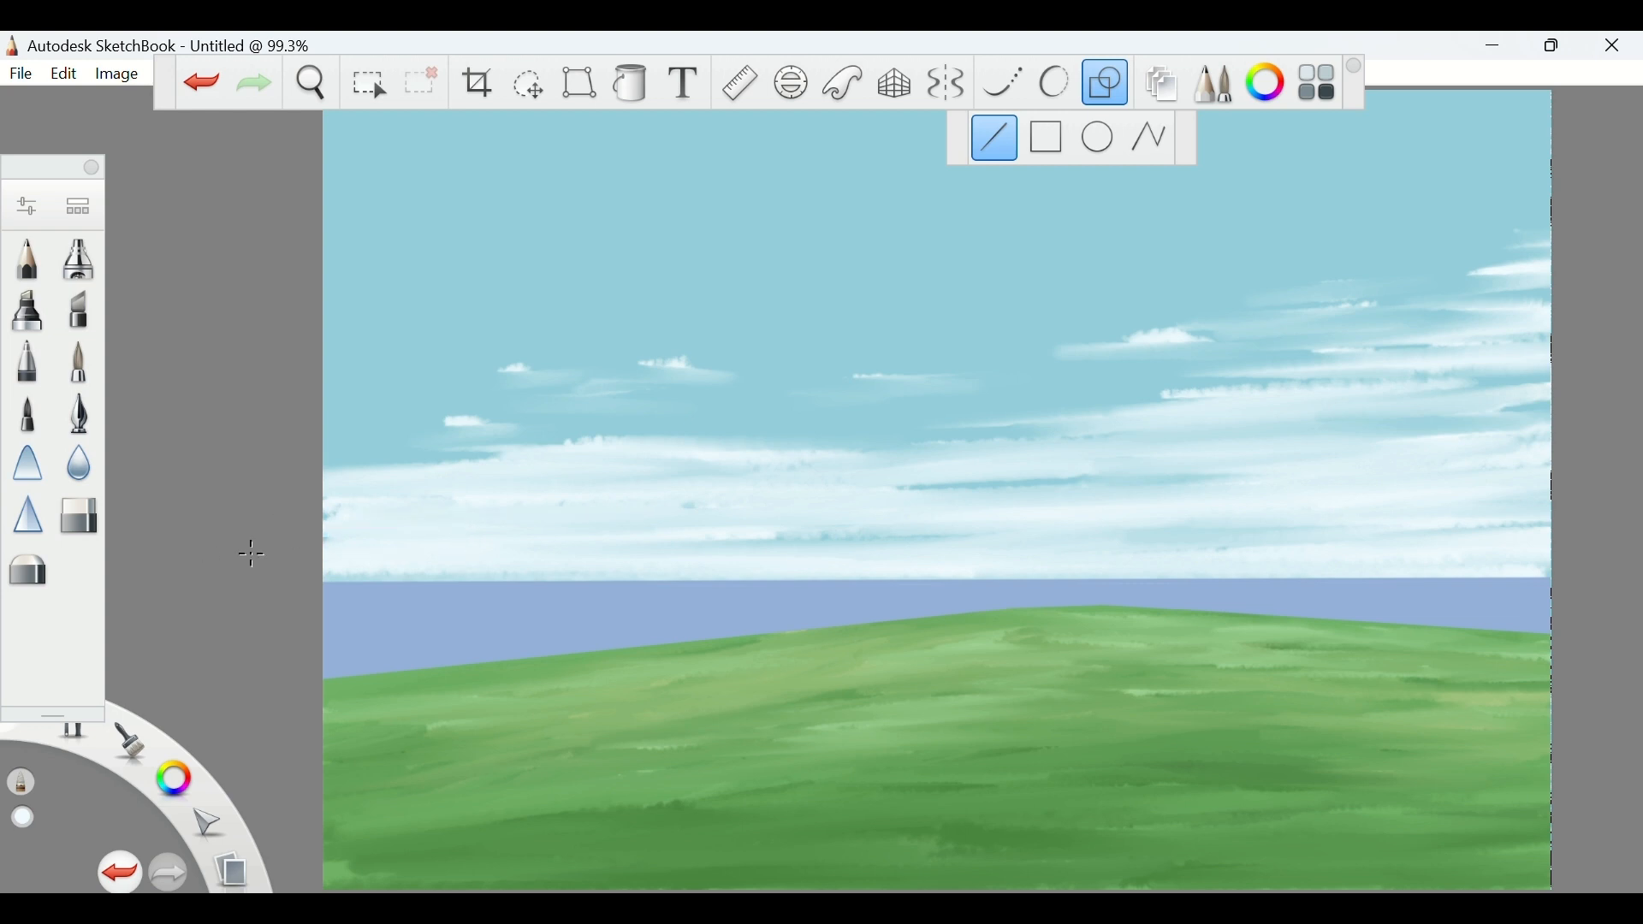
pyautogui.moveTo(1305, 478); pyautogui.dragTo(726, 496)
pyautogui.moveTo(889, 457); pyautogui.dragTo(551, 454)
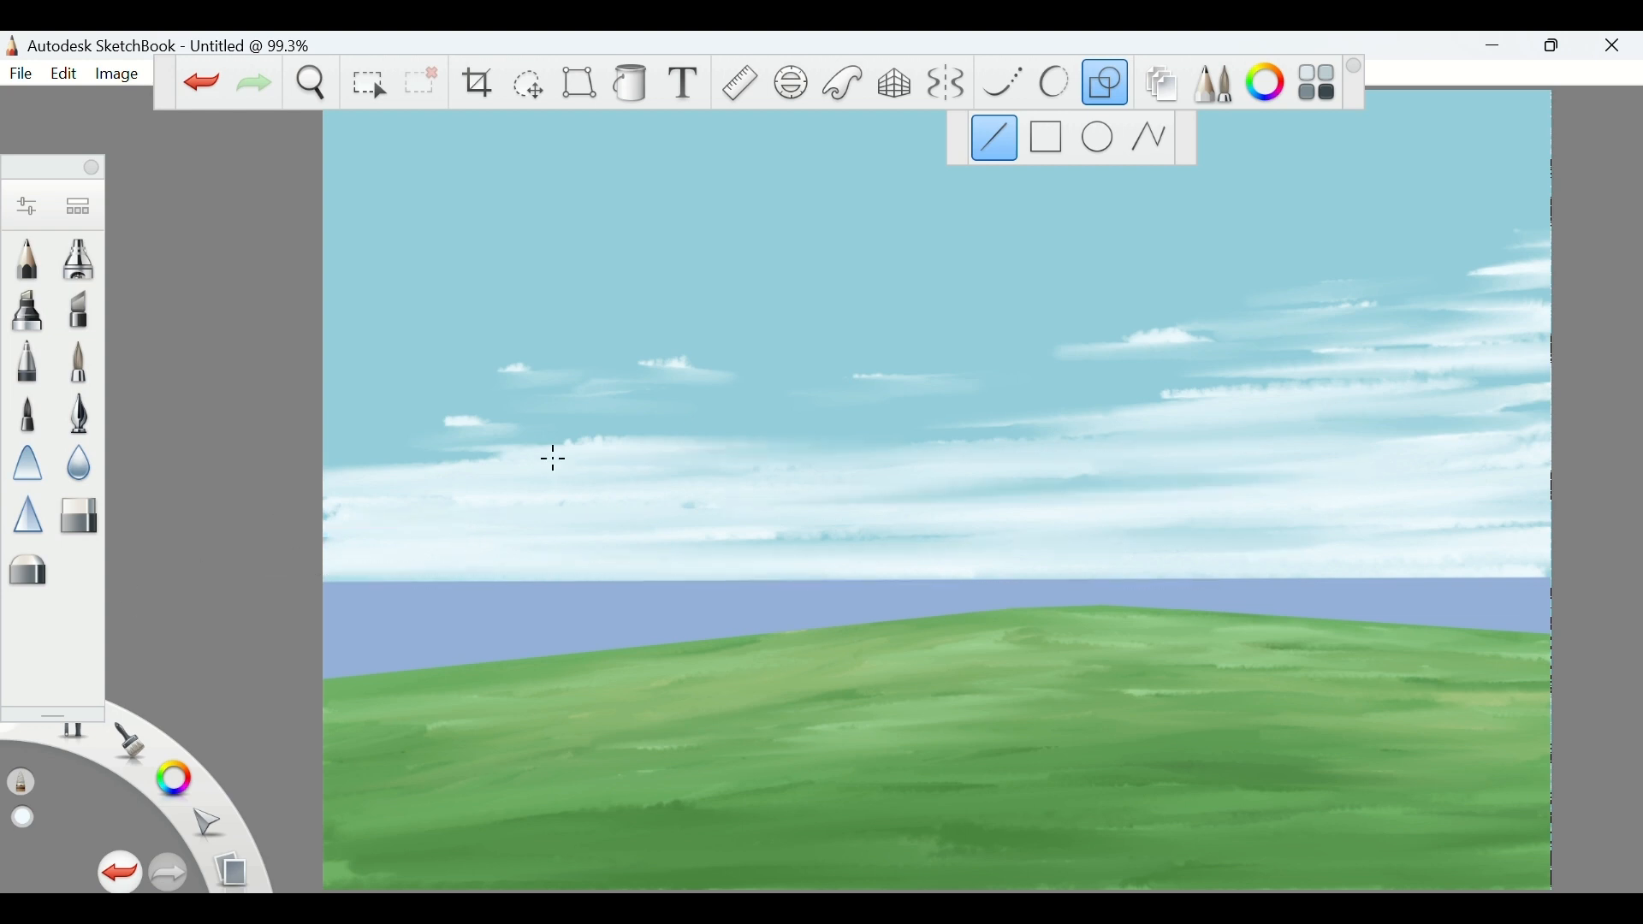
# Blend the upper cloud edges and the rising streaks at the canvas's right side further with long straight strokes
pyautogui.moveTo(898, 437)
pyautogui.mouseDown()
pyautogui.moveTo(402, 455)
pyautogui.moveTo(762, 459)
pyautogui.moveTo(1625, 414)
pyautogui.mouseUp()
pyautogui.moveTo(1412, 420)
pyautogui.mouseDown()
pyautogui.moveTo(1634, 391)
pyautogui.moveTo(965, 391)
pyautogui.mouseUp()
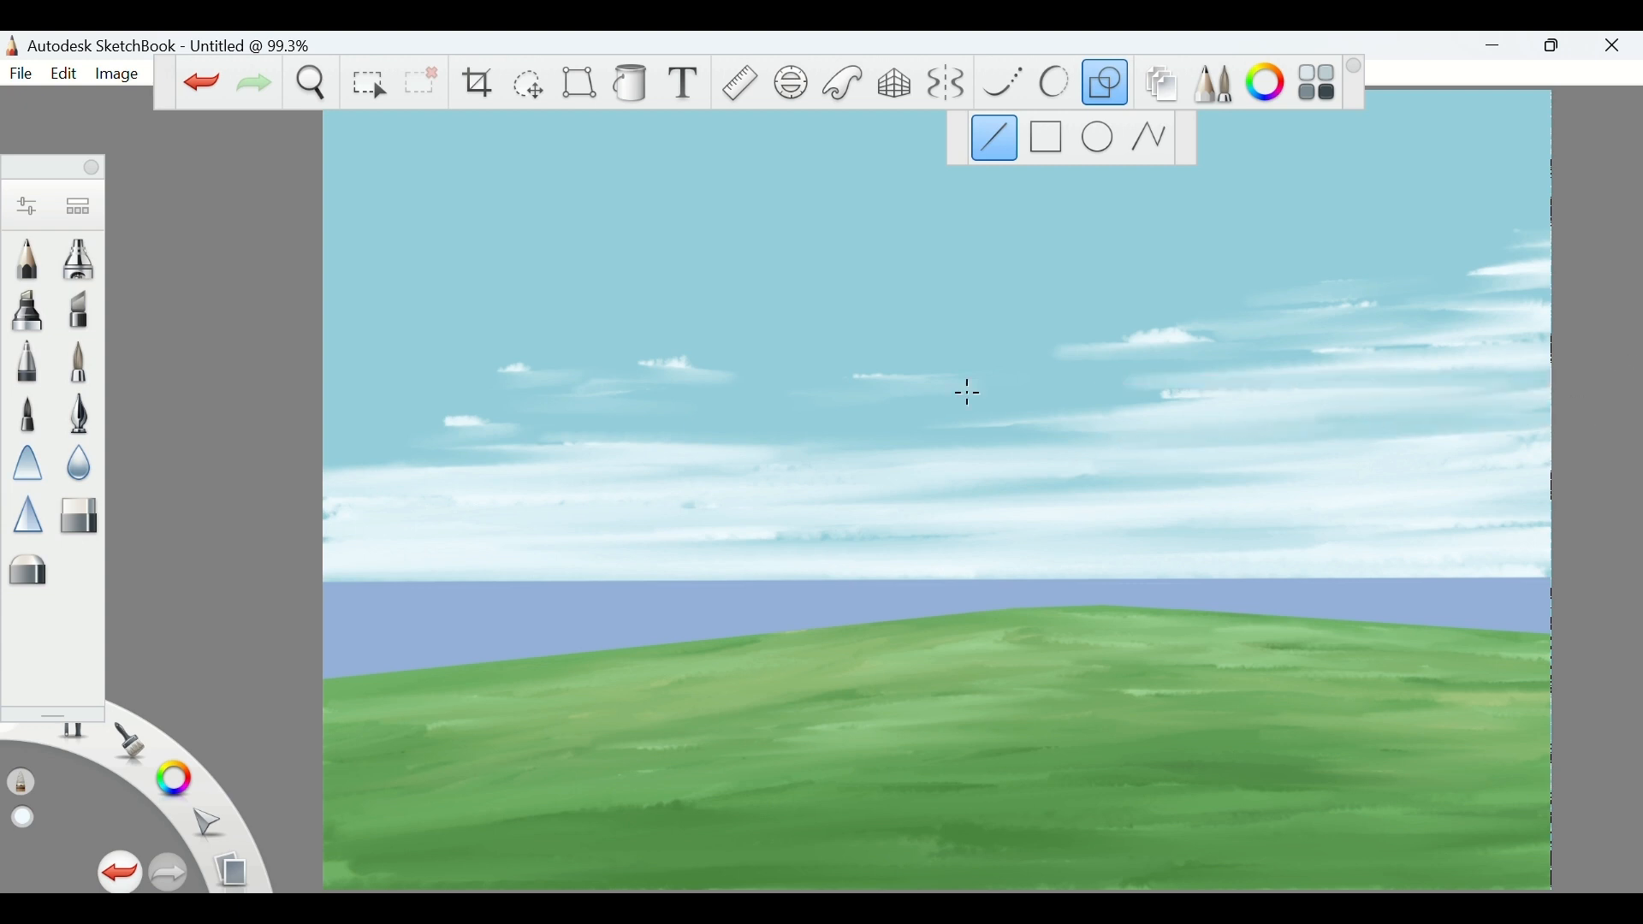
pyautogui.moveTo(1265, 357); pyautogui.dragTo(1626, 337)
pyautogui.moveTo(1230, 300); pyautogui.dragTo(1592, 270)
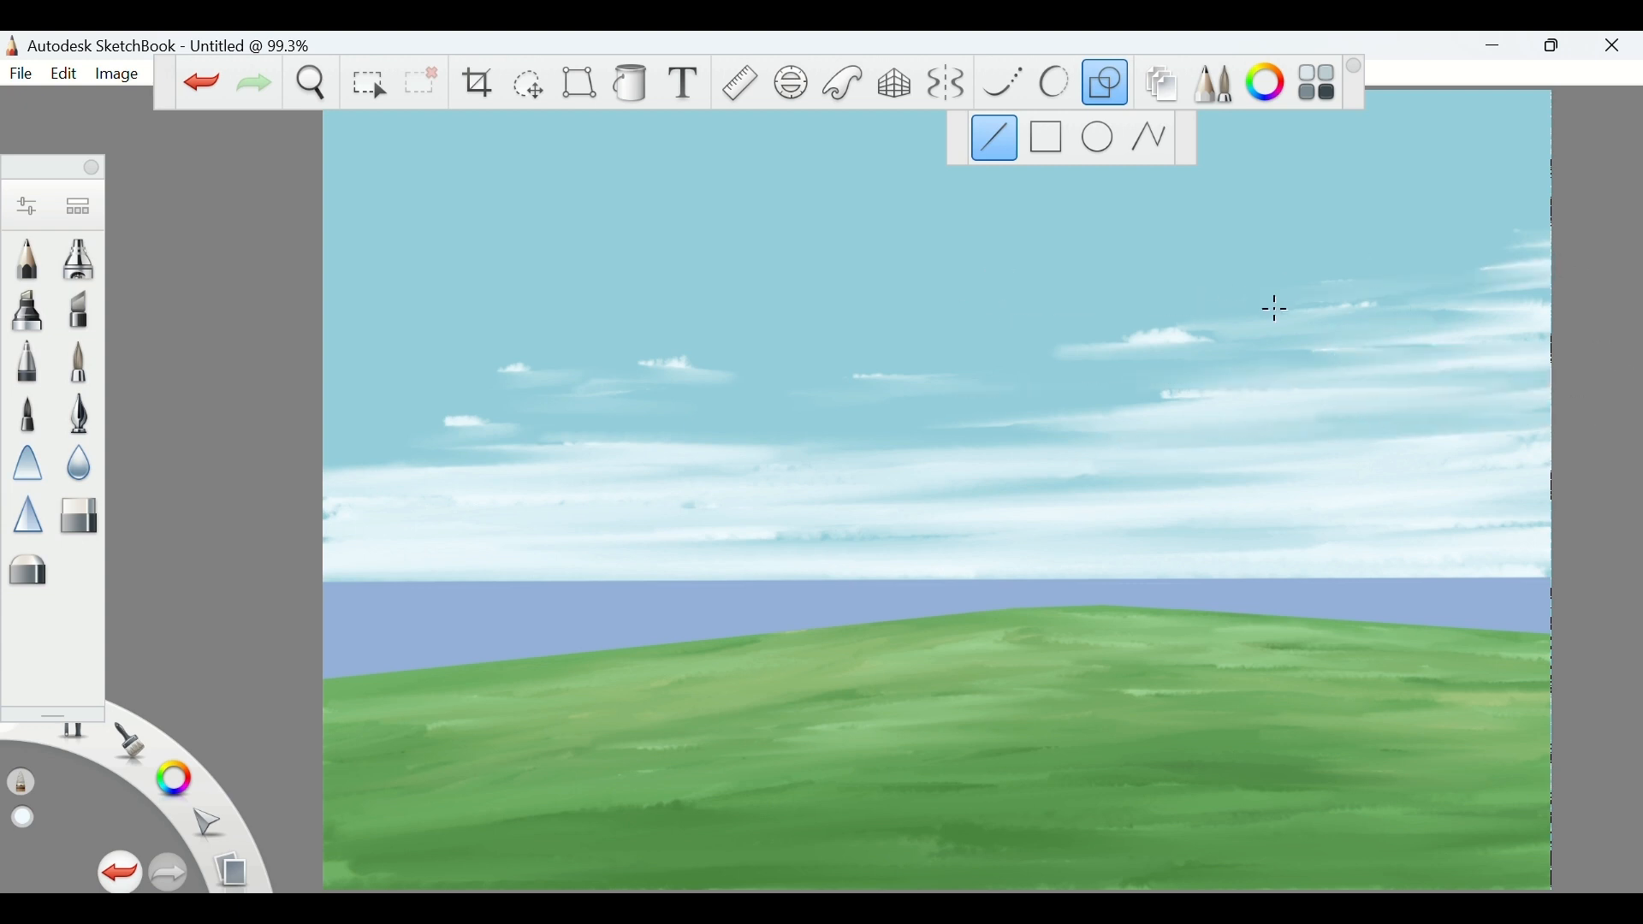
pyautogui.moveTo(1274, 308); pyautogui.dragTo(1174, 314)
pyautogui.moveTo(947, 539); pyautogui.dragTo(713, 546)
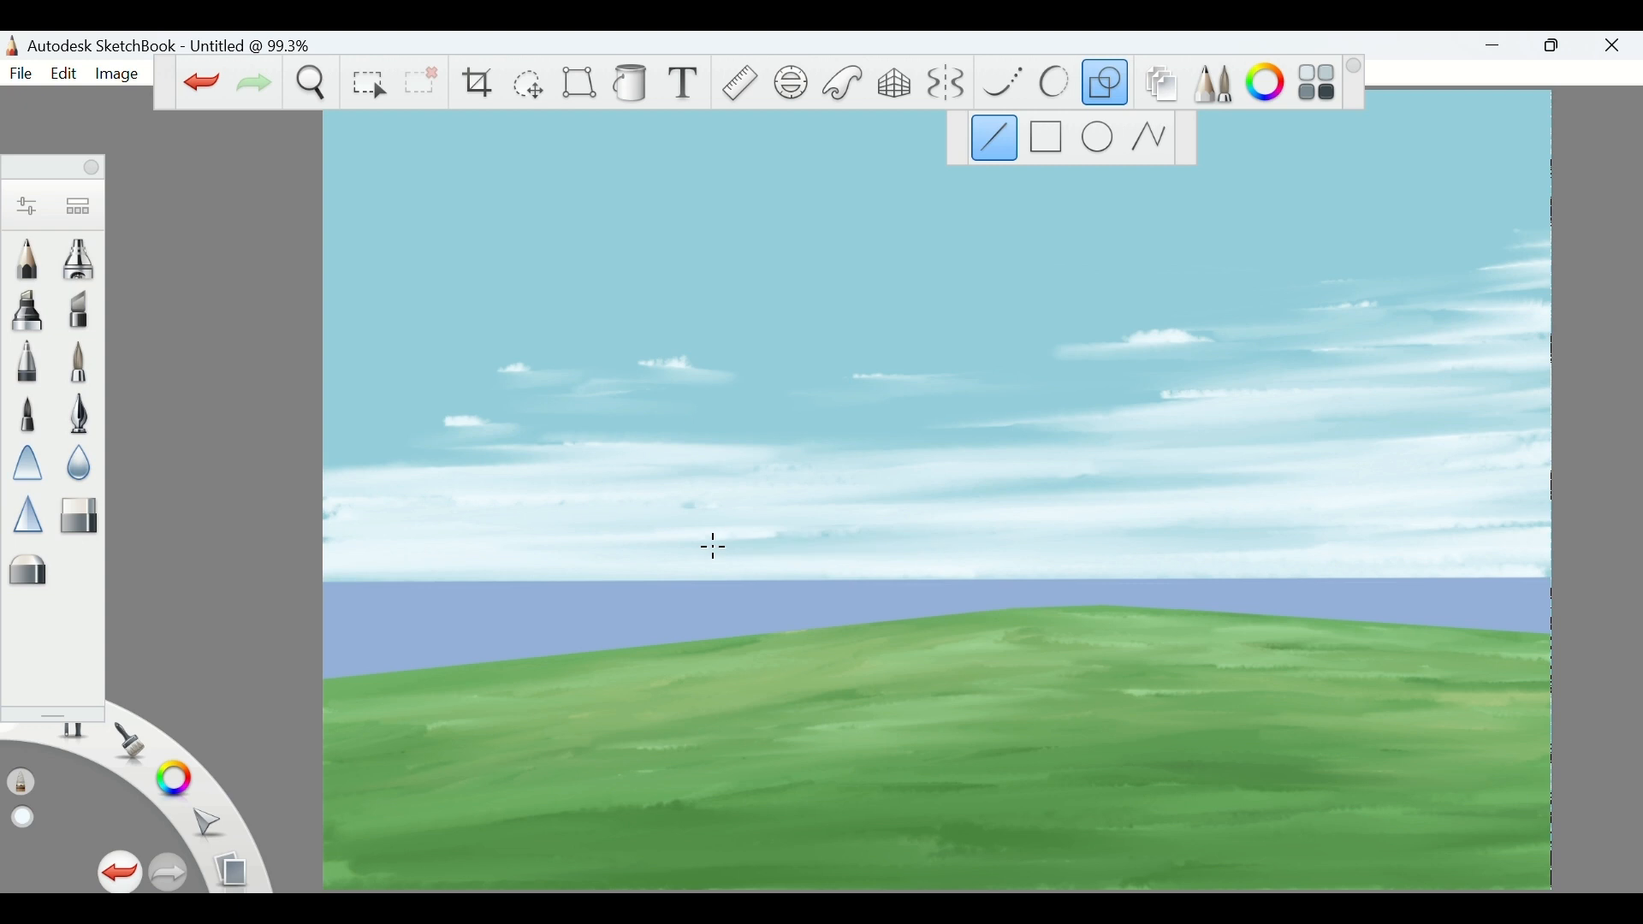
# Turn off the line tool and soften the small clouds and cloud edges with freehand blending strokes
pyautogui.click(1085, 84)
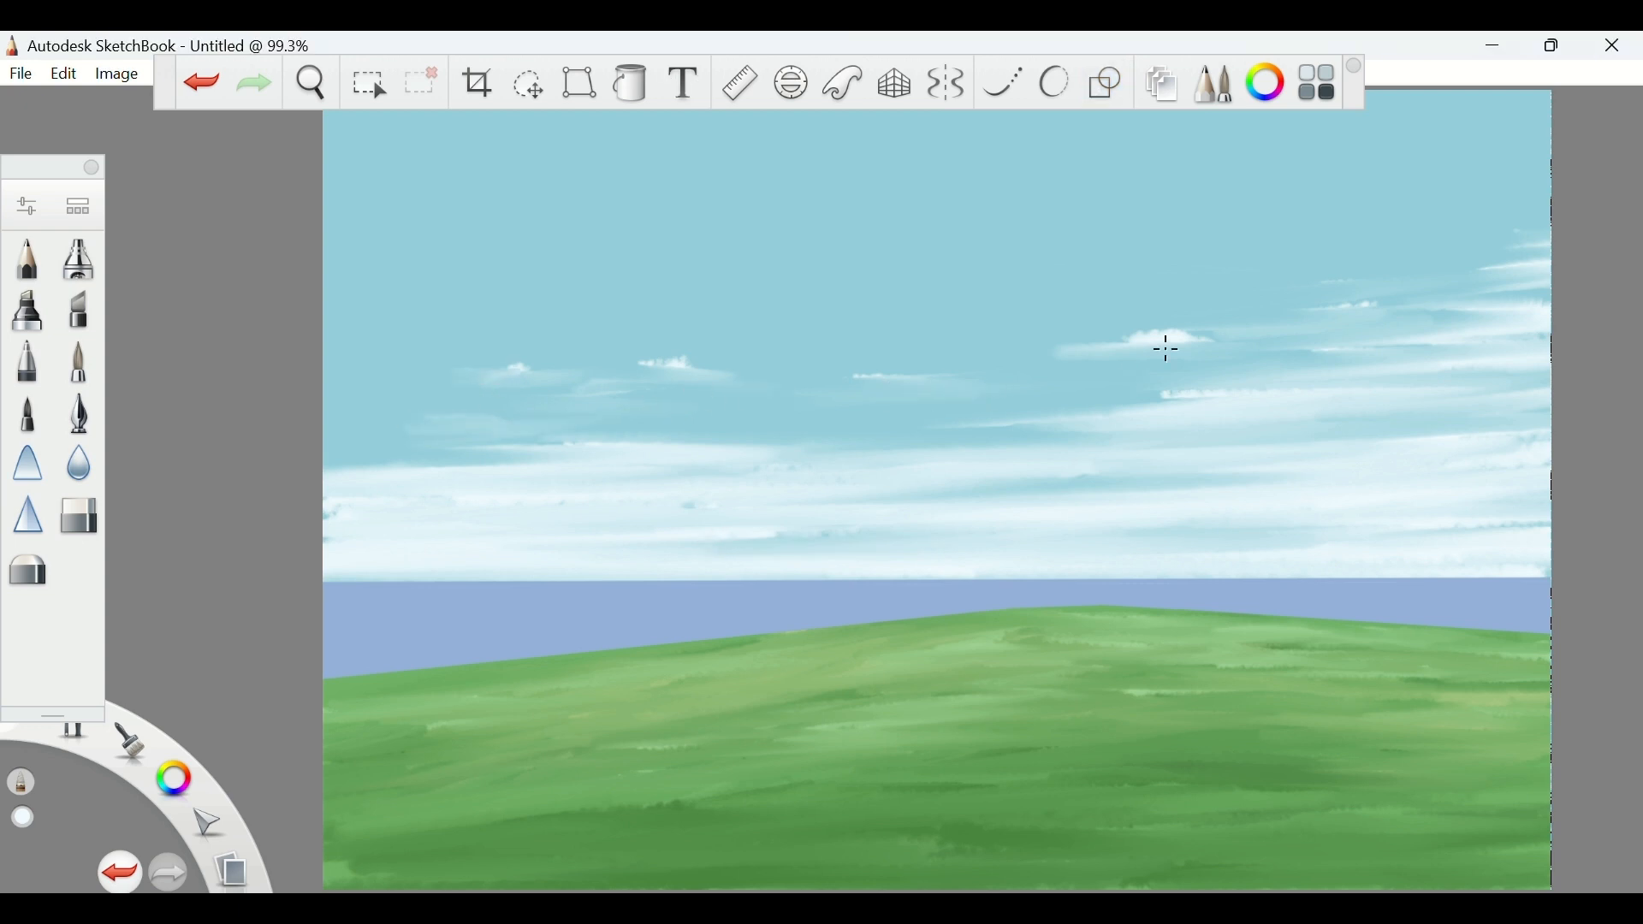
pyautogui.moveTo(1167, 349); pyautogui.dragTo(1265, 342)
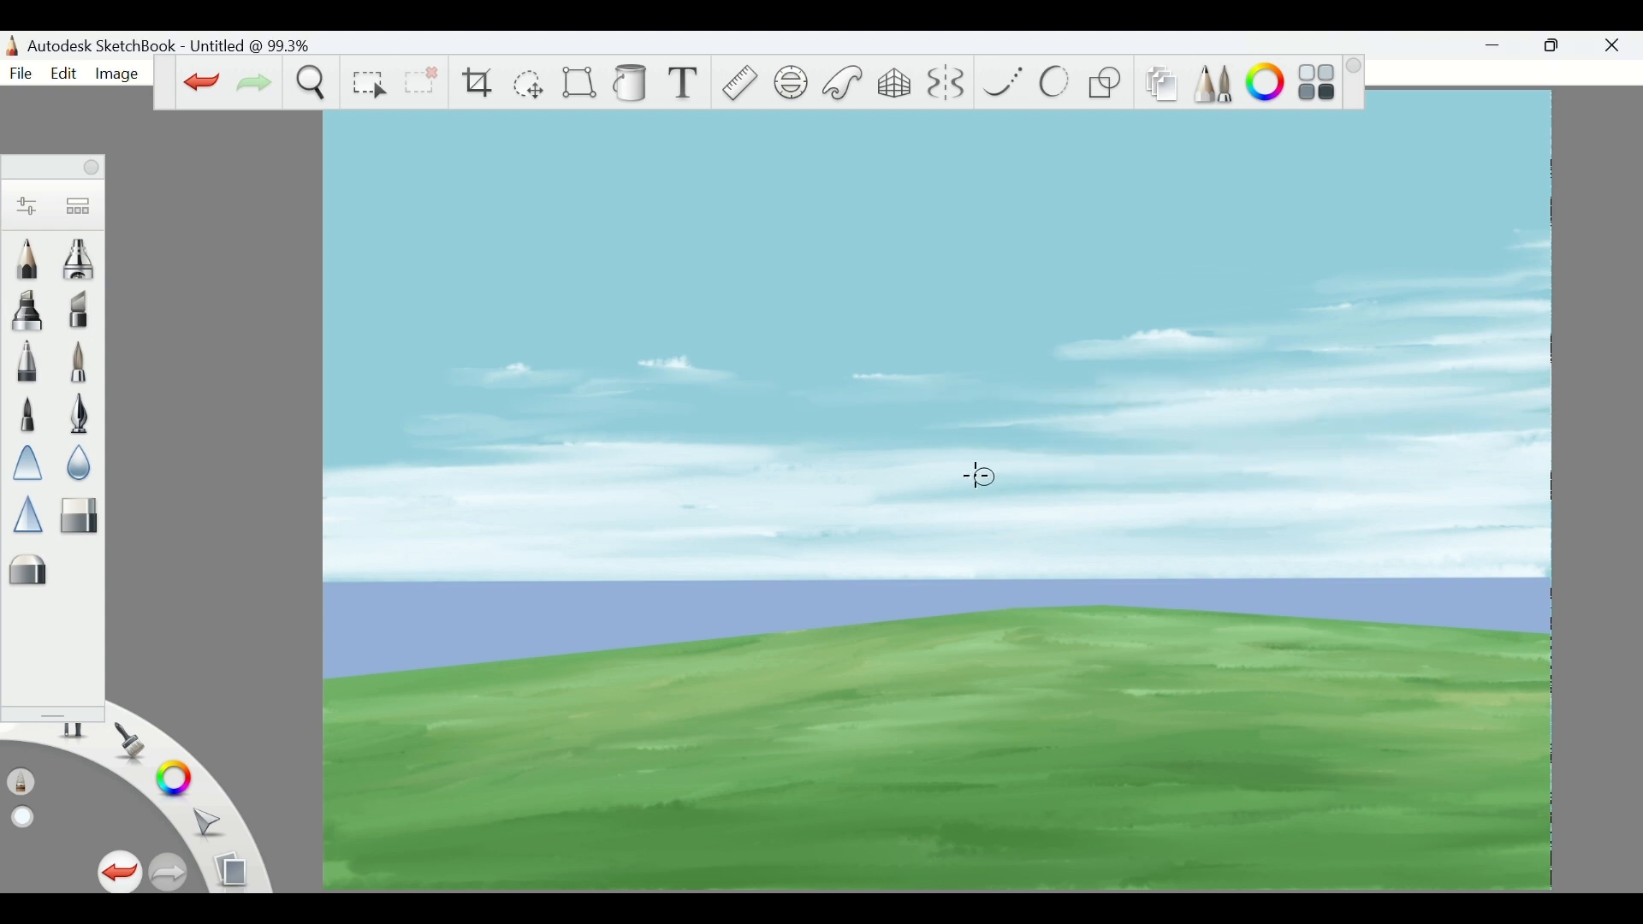
pyautogui.moveTo(565, 440); pyautogui.dragTo(501, 450)
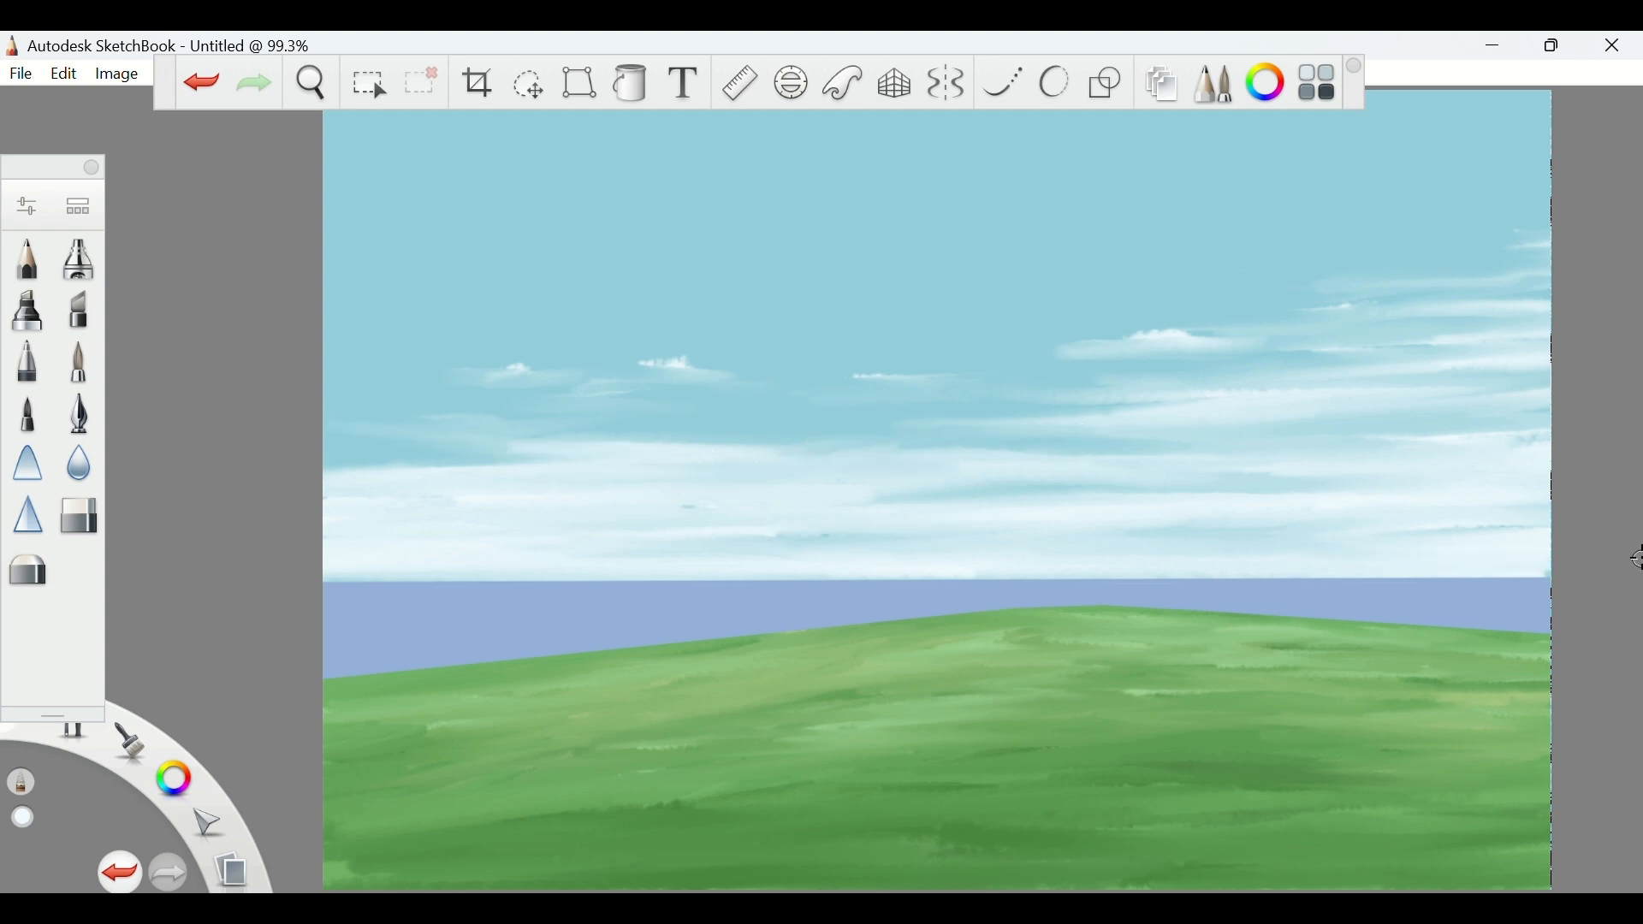
# Make Layer2 active and choose the Hard Airbrush from the Traditional set with a reduced brush size
pyautogui.hotkey('ctrl', 'l')
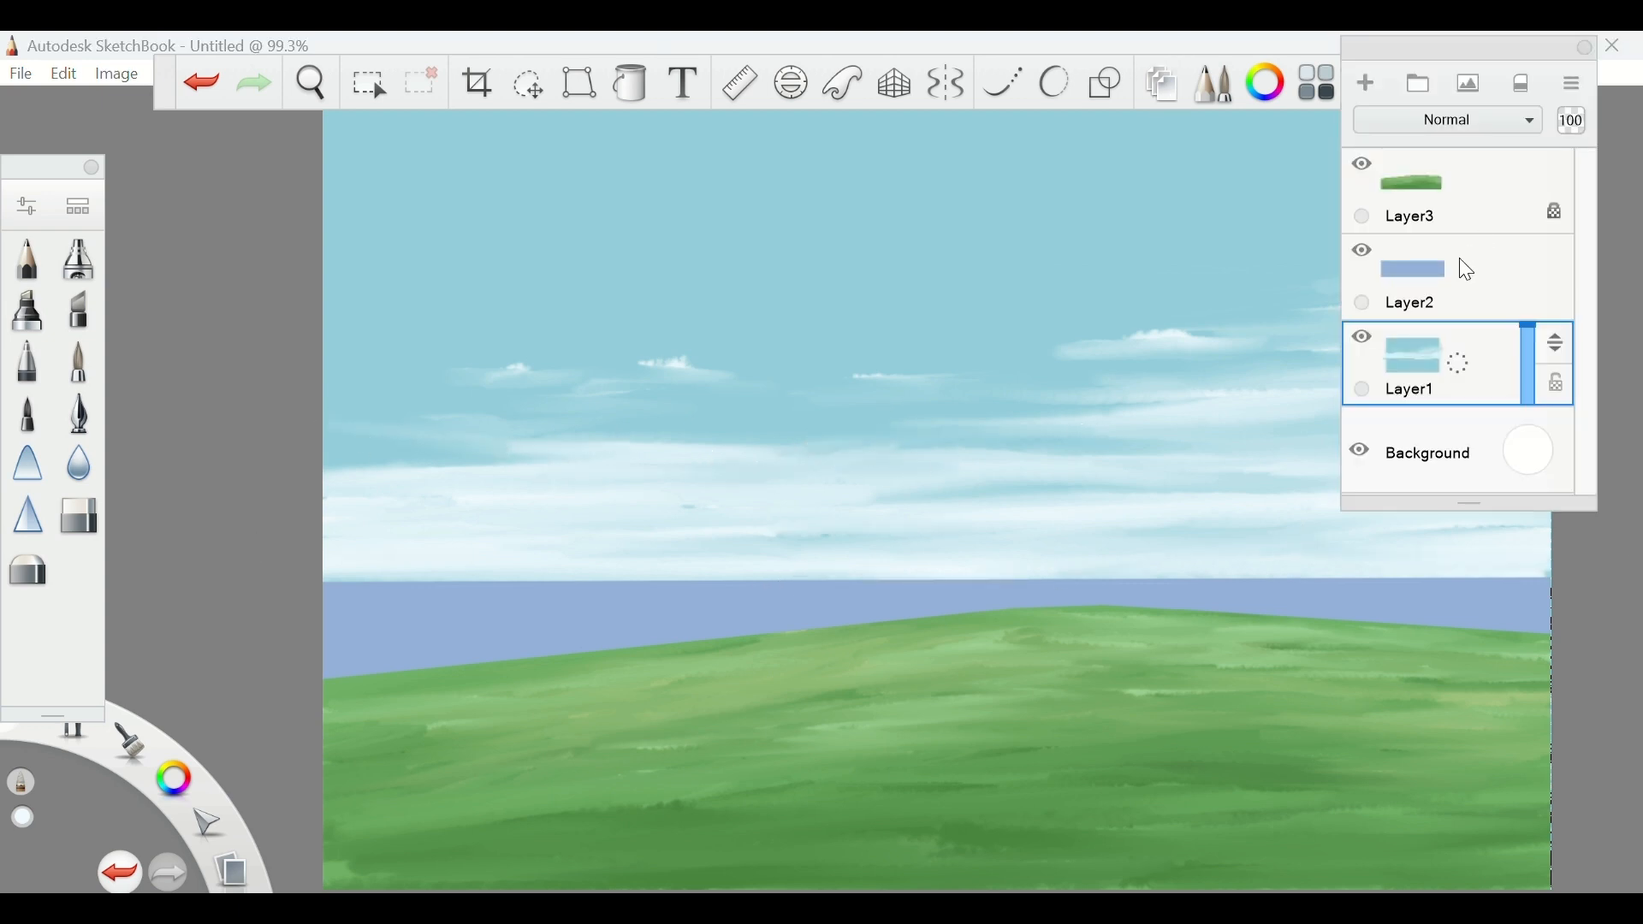
pyautogui.click(1460, 267)
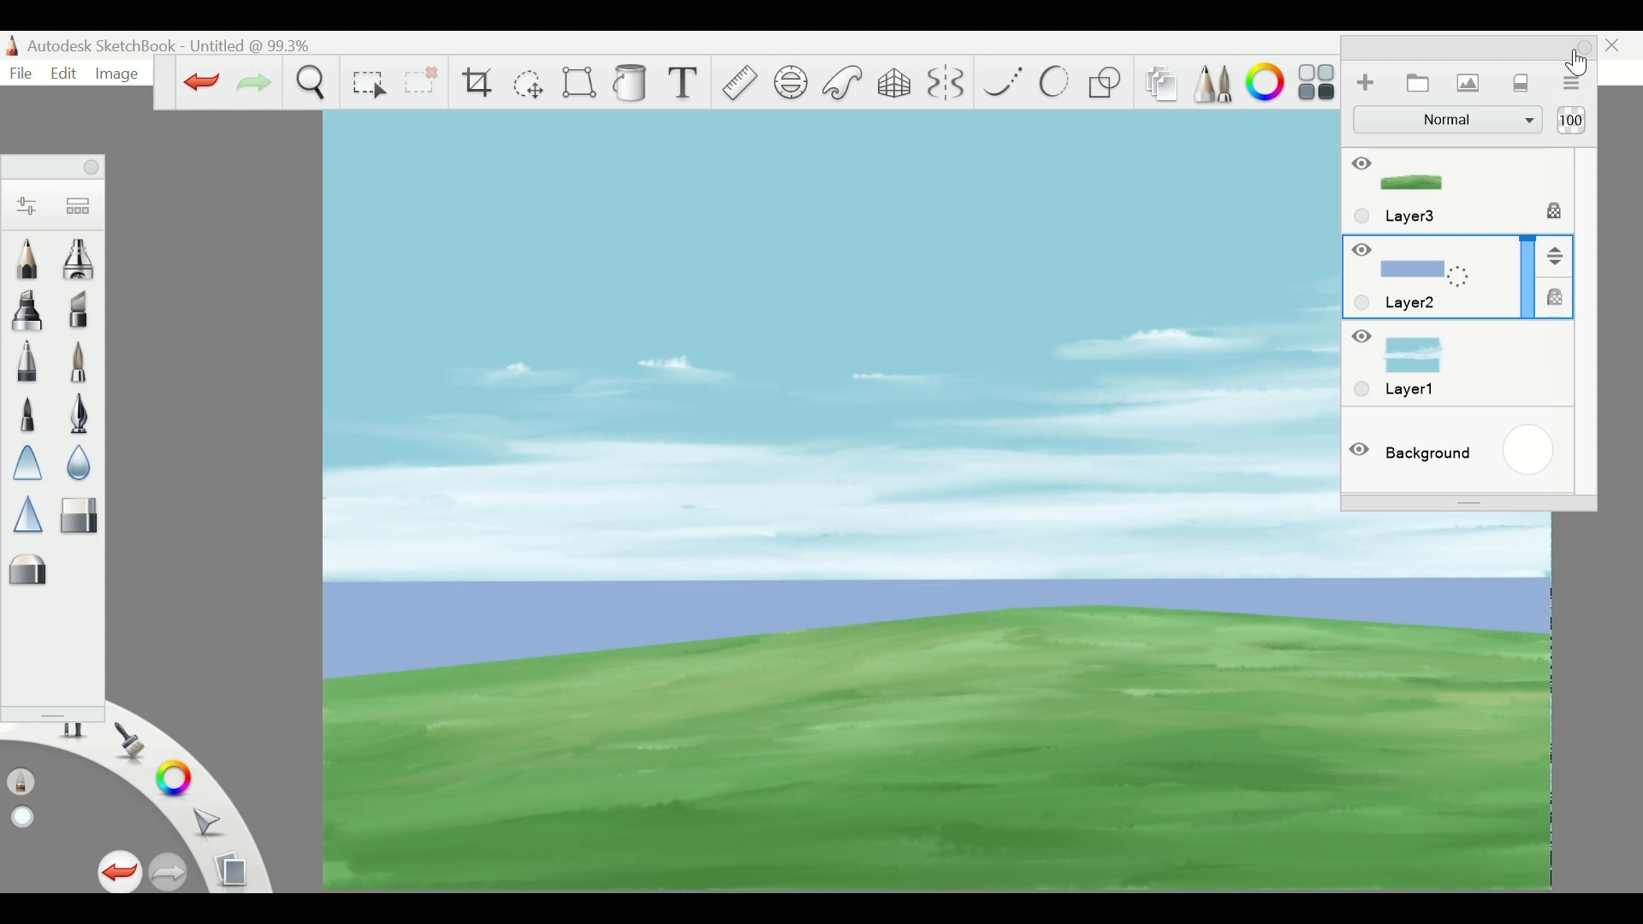
pyautogui.click(1585, 48)
pyautogui.click(1216, 83)
pyautogui.scroll(-5, 753, 661)
pyautogui.scroll(1, 753, 672)
pyautogui.doubleClick(744, 668)
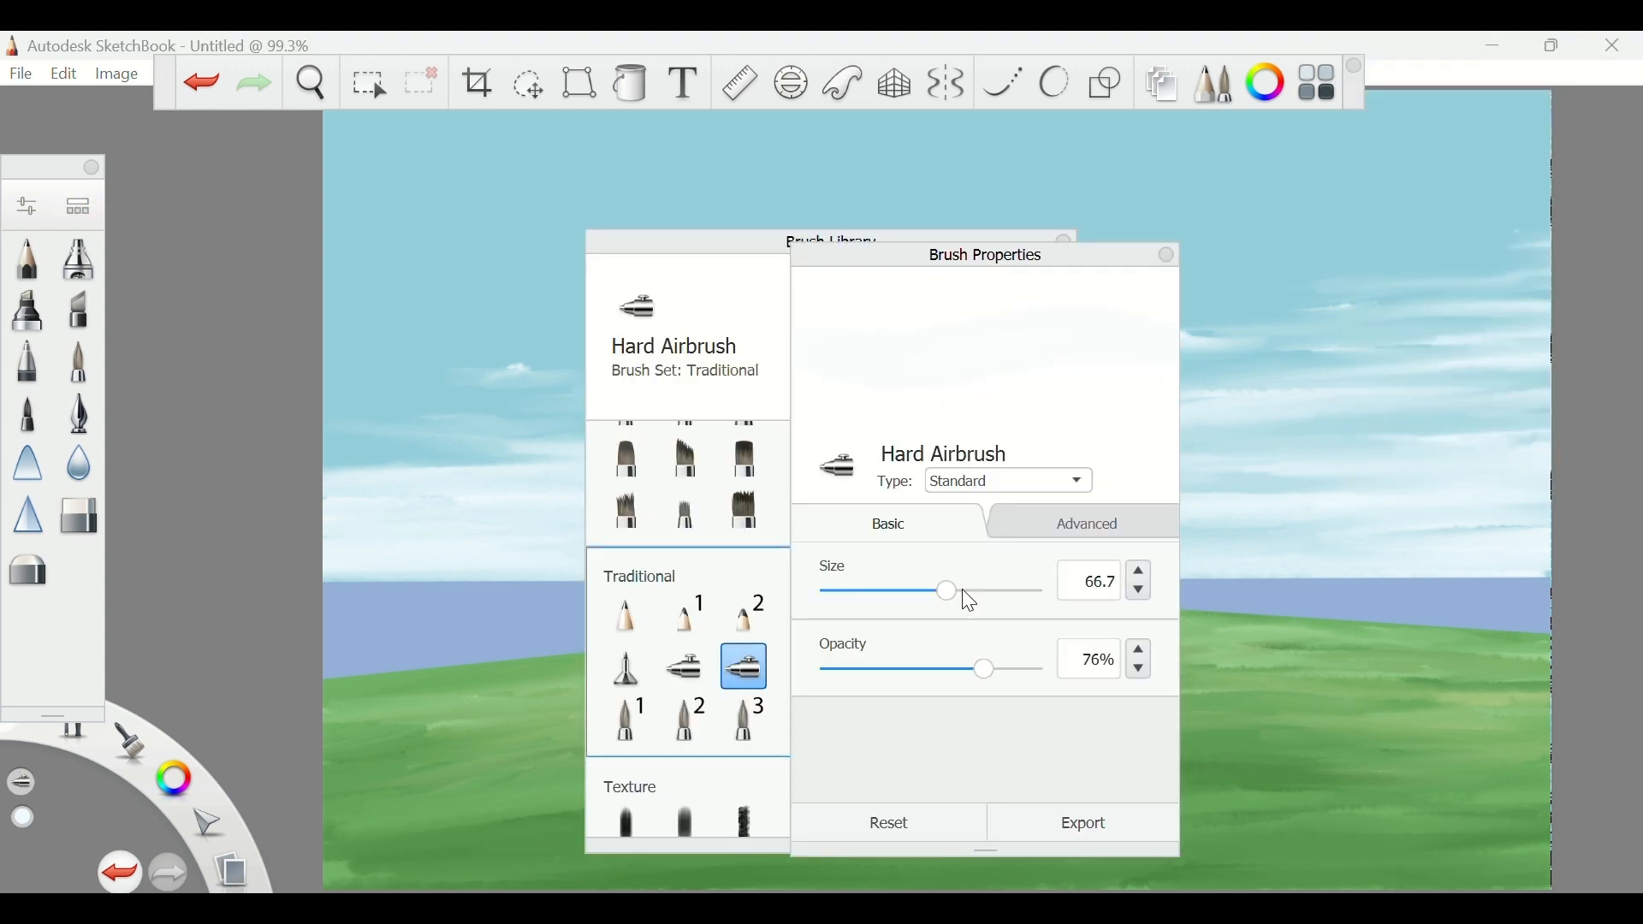
pyautogui.moveTo(947, 591); pyautogui.dragTo(880, 591)
pyautogui.click(1165, 255)
pyautogui.click(1063, 241)
# Sample the periwinkle band's colour and set a deeper medium blue as the painting colour
pyautogui.click(1265, 83)
pyautogui.click(519, 374)
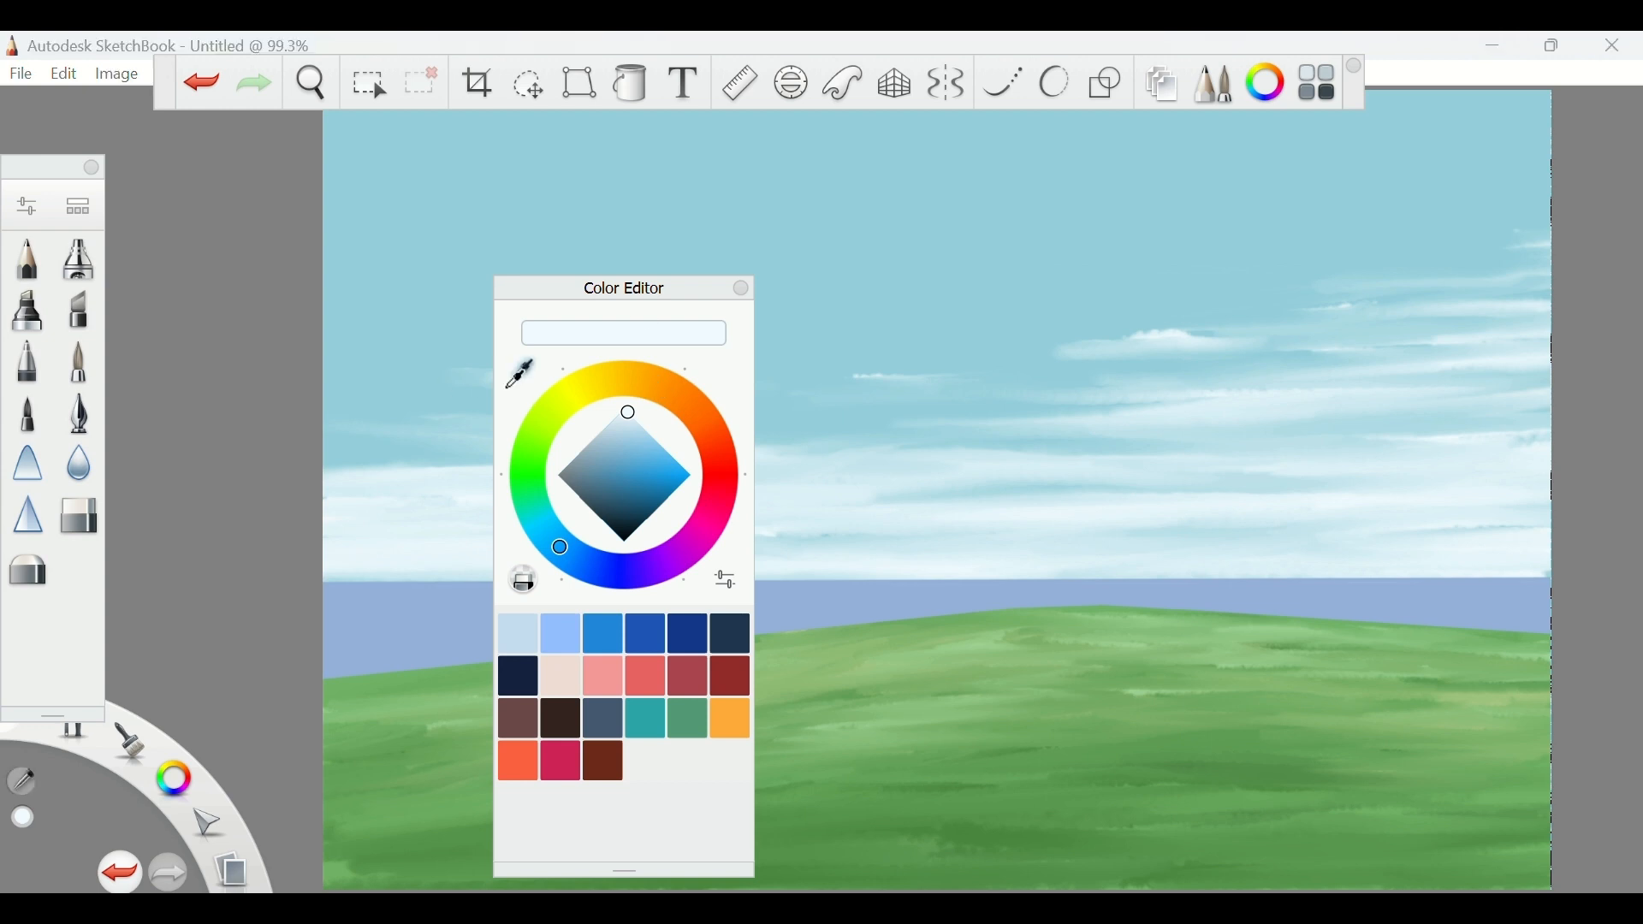
pyautogui.click(813, 604)
pyautogui.click(741, 288)
# Paint straight medium blue shading along the upper part of the periwinkle band with the line tool, undoing unwanted strokes
pyautogui.moveTo(363, 590); pyautogui.dragTo(676, 578)
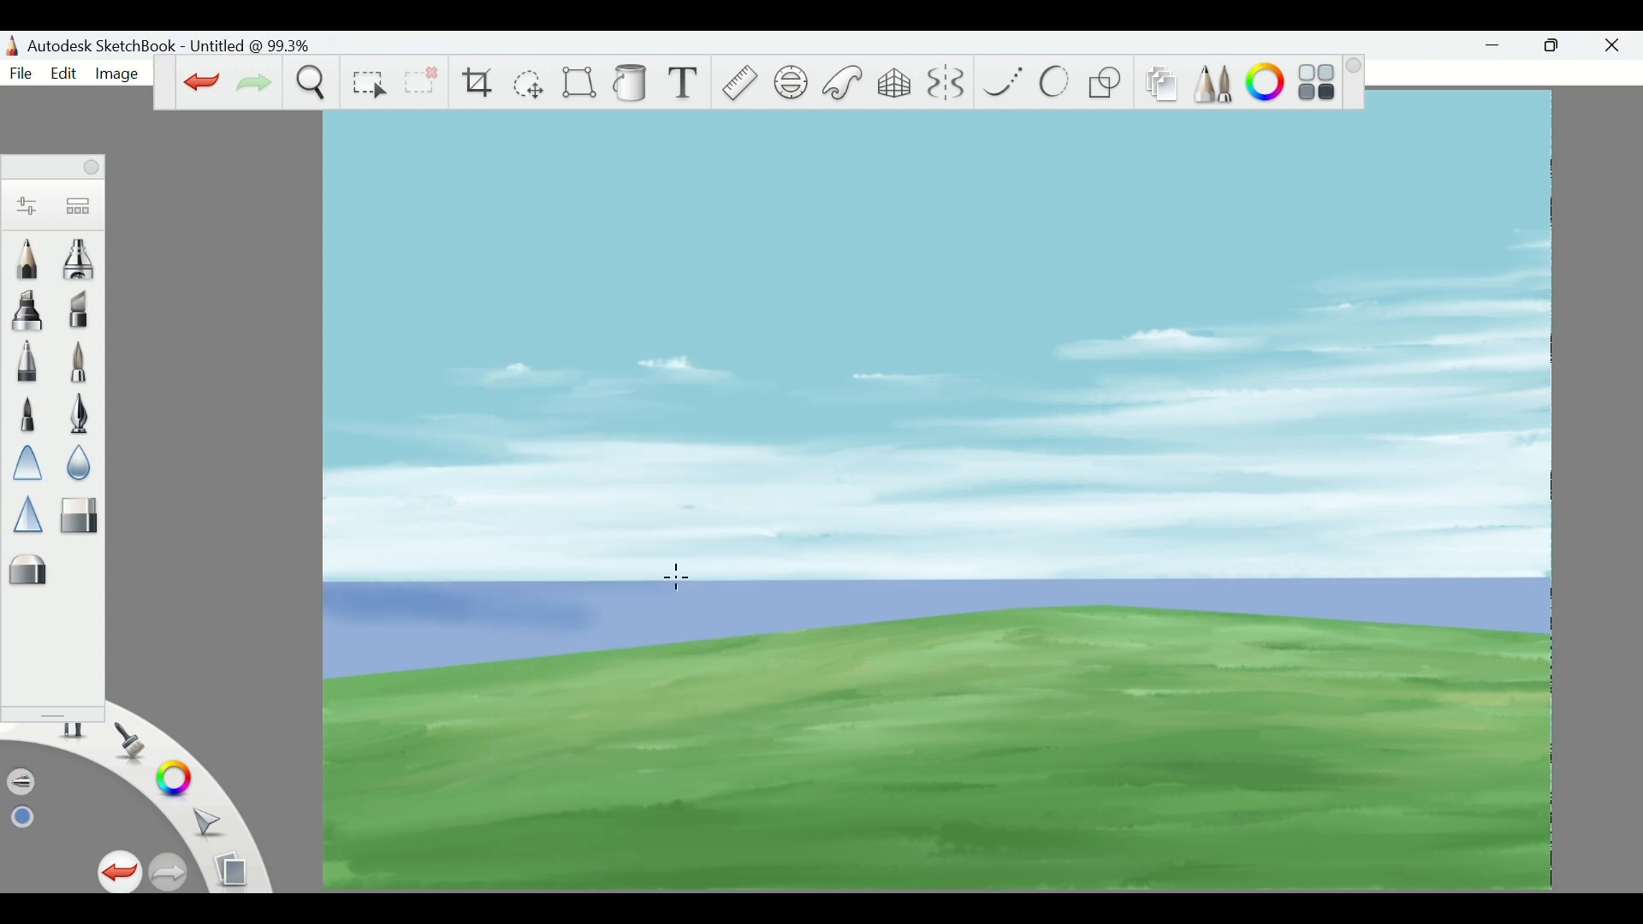
pyautogui.hotkey('ctrl', 'z')
pyautogui.click(1106, 83)
pyautogui.moveTo(1506, 587)
pyautogui.mouseDown()
pyautogui.moveTo(1537, 584)
pyautogui.moveTo(318, 614)
pyautogui.mouseUp()
pyautogui.moveTo(948, 613); pyautogui.dragTo(1540, 580)
pyautogui.hotkey('ctrl', 'z')
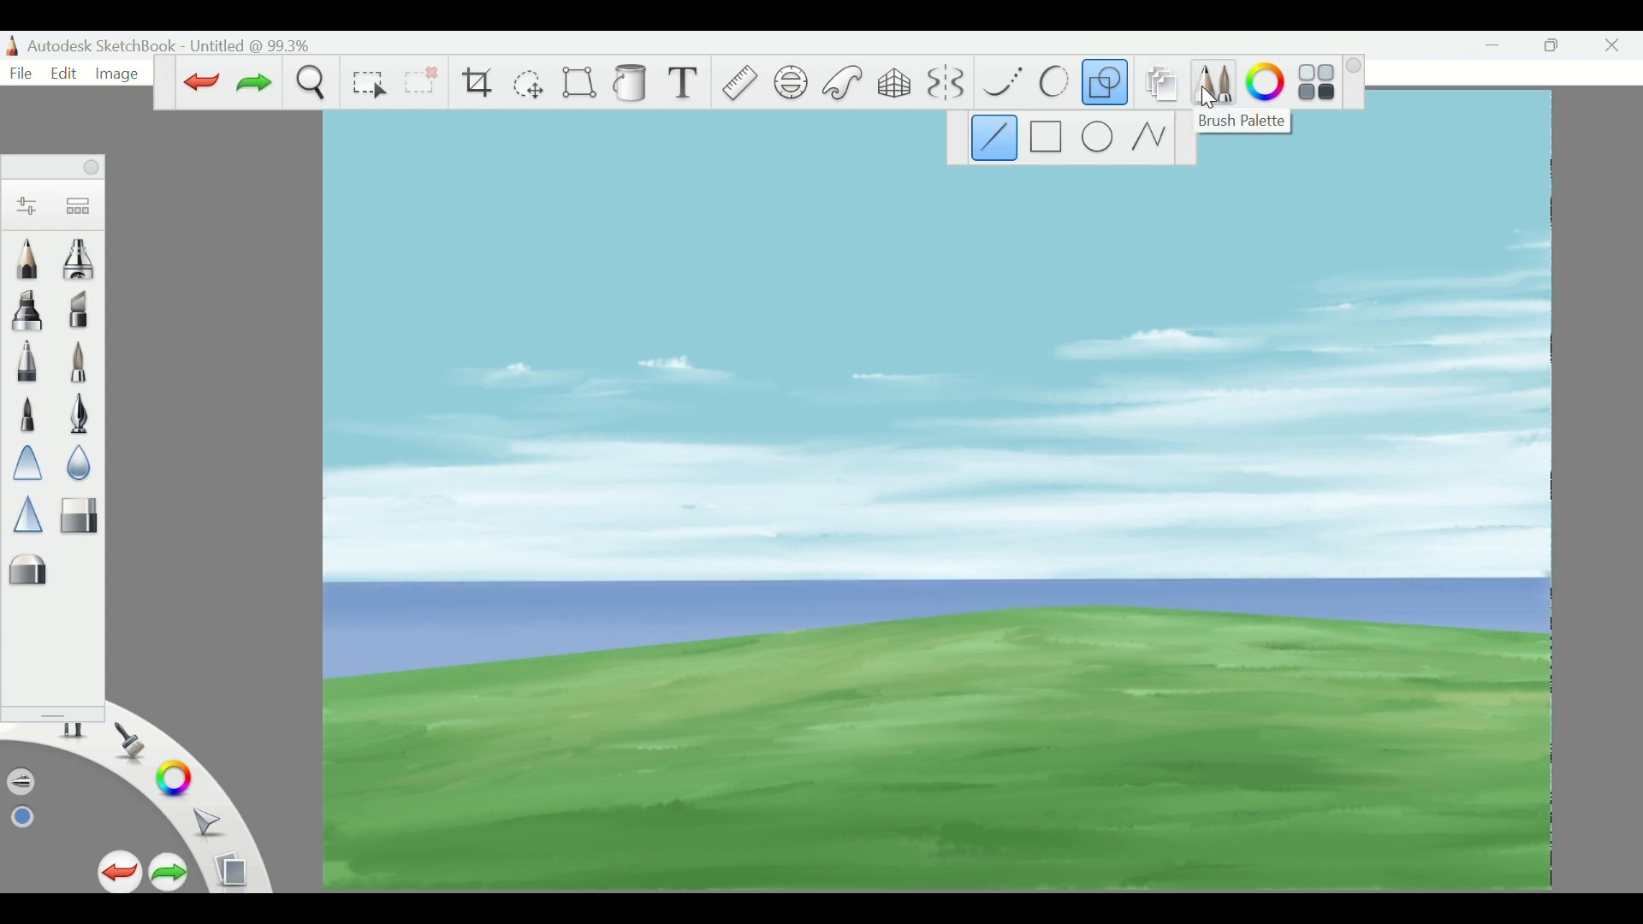
# Set a pale periwinkle blue as the painting colour and choose the Sharp Glaze brush from the Artist set at size 3.3
pyautogui.click(1318, 82)
pyautogui.click(1318, 82)
pyautogui.click(1267, 82)
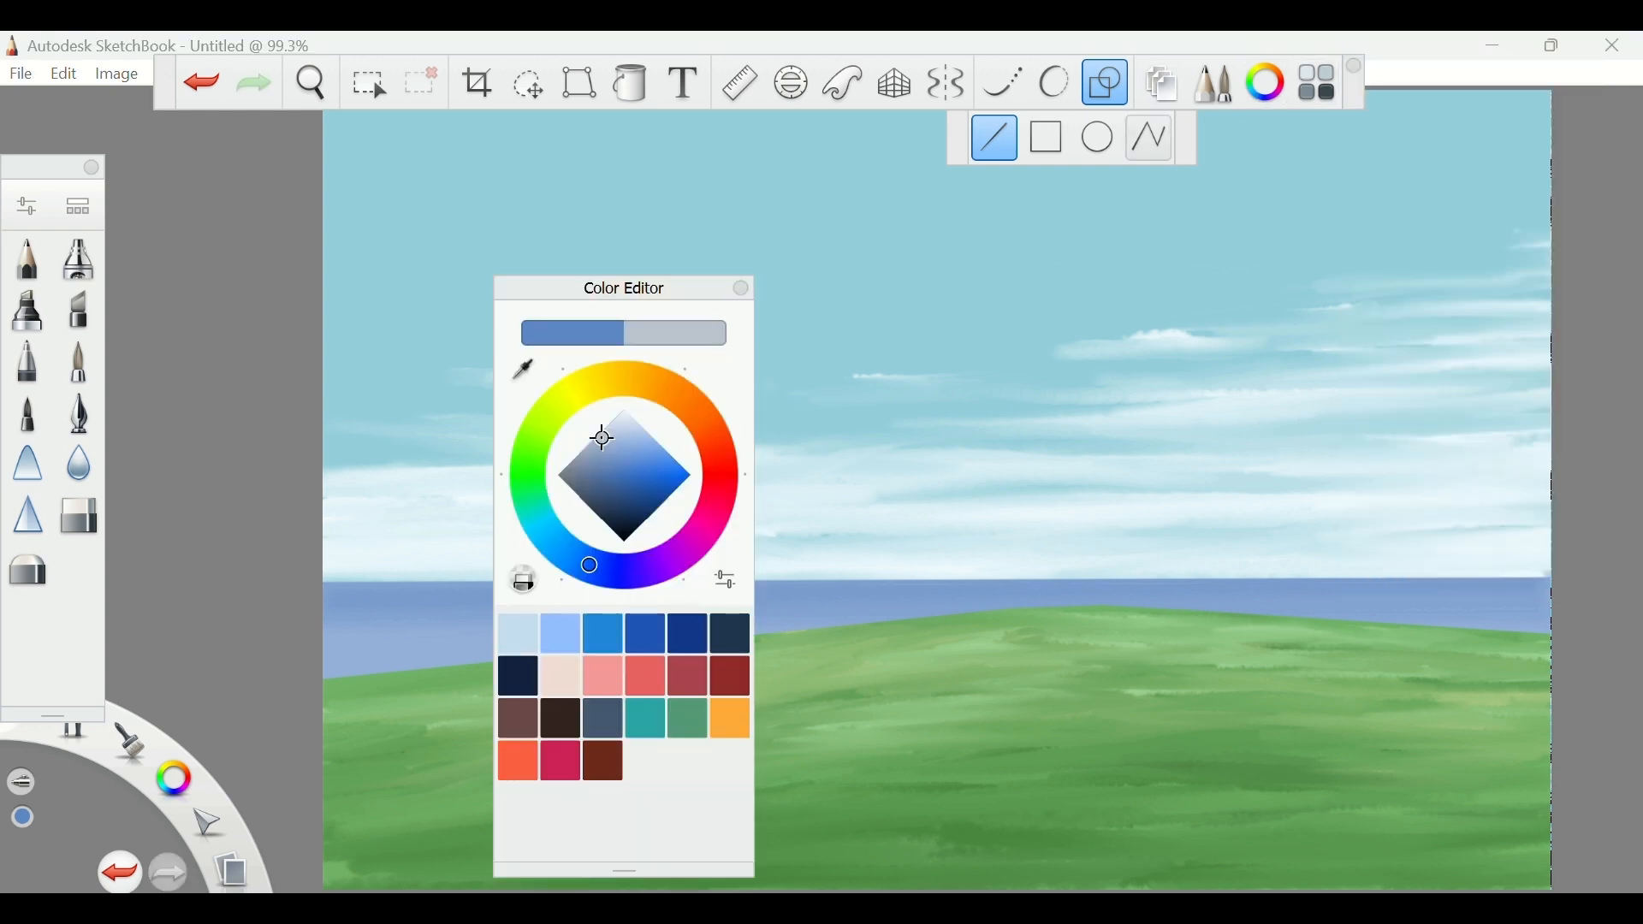
pyautogui.hotkey('ctrl', 'b')
pyautogui.scroll(-3, 850, 726)
pyautogui.doubleClick(804, 511)
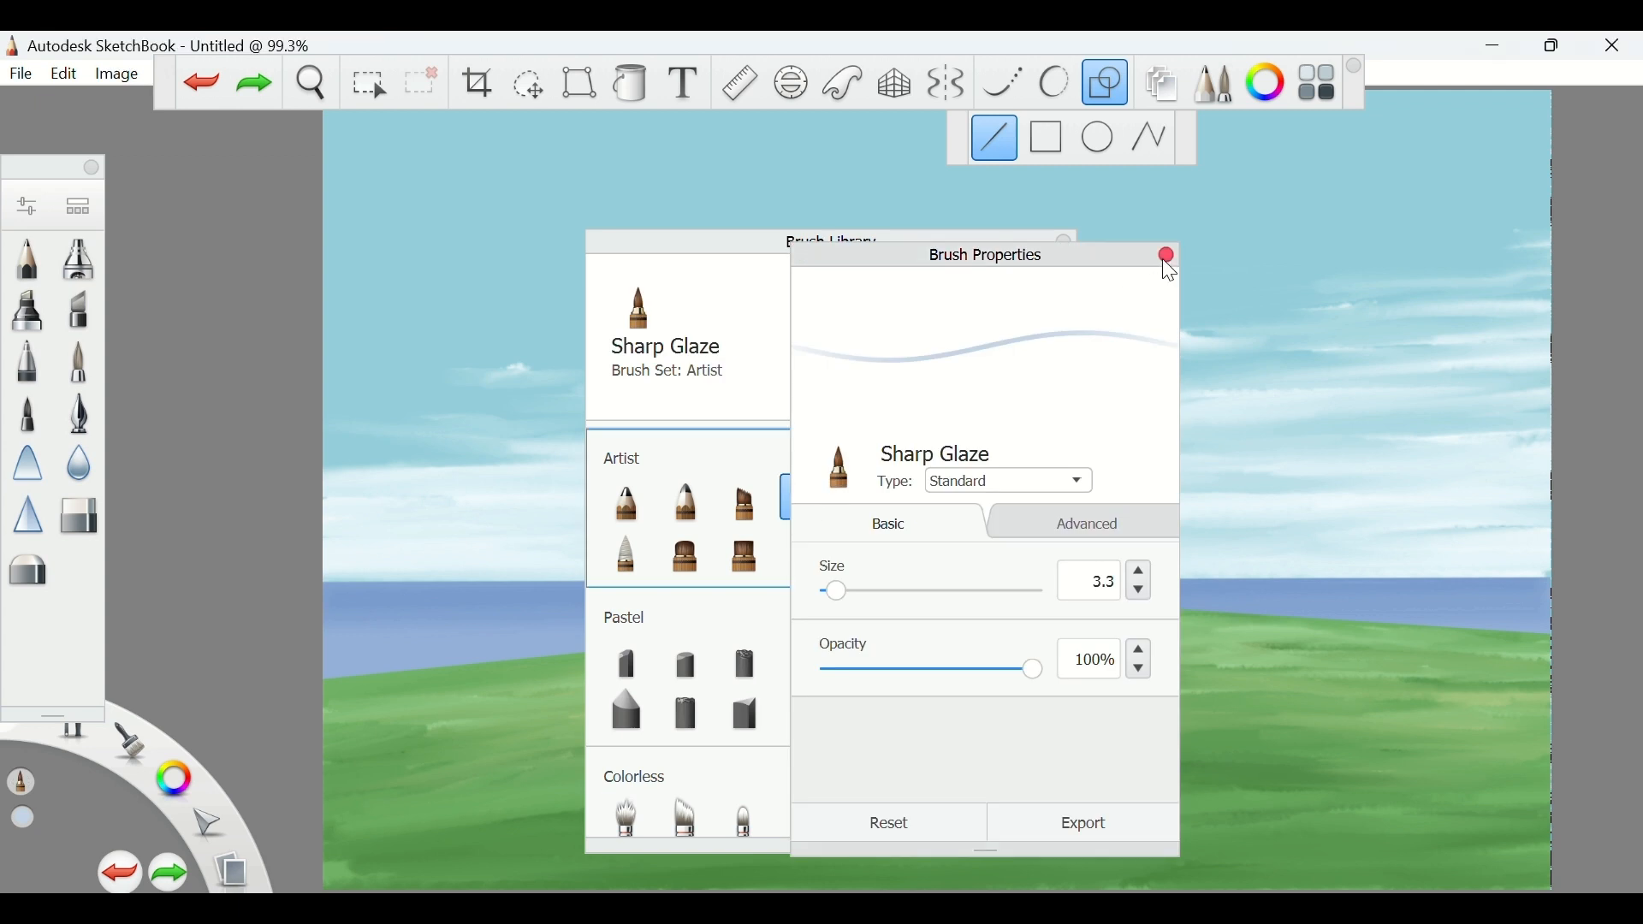
# Outline the house's rectangular side wall with straight pale blue lines on the hill crest, undoing the misplaced line
pyautogui.click(858, 673)
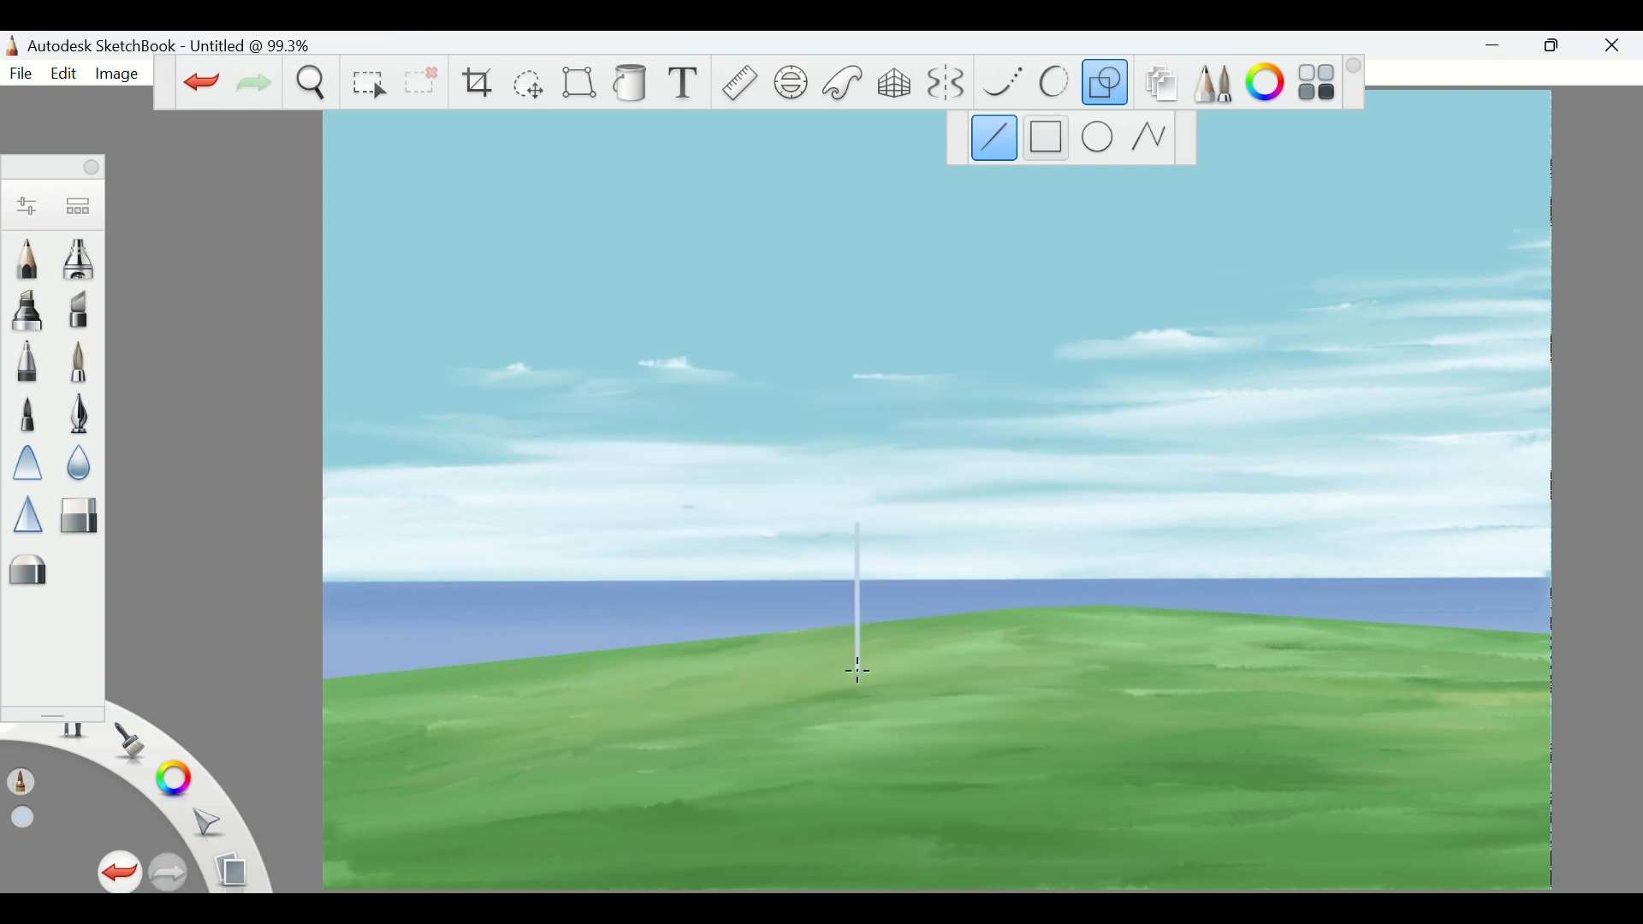
pyautogui.click(1061, 673)
pyautogui.hotkey('ctrl', 'z')
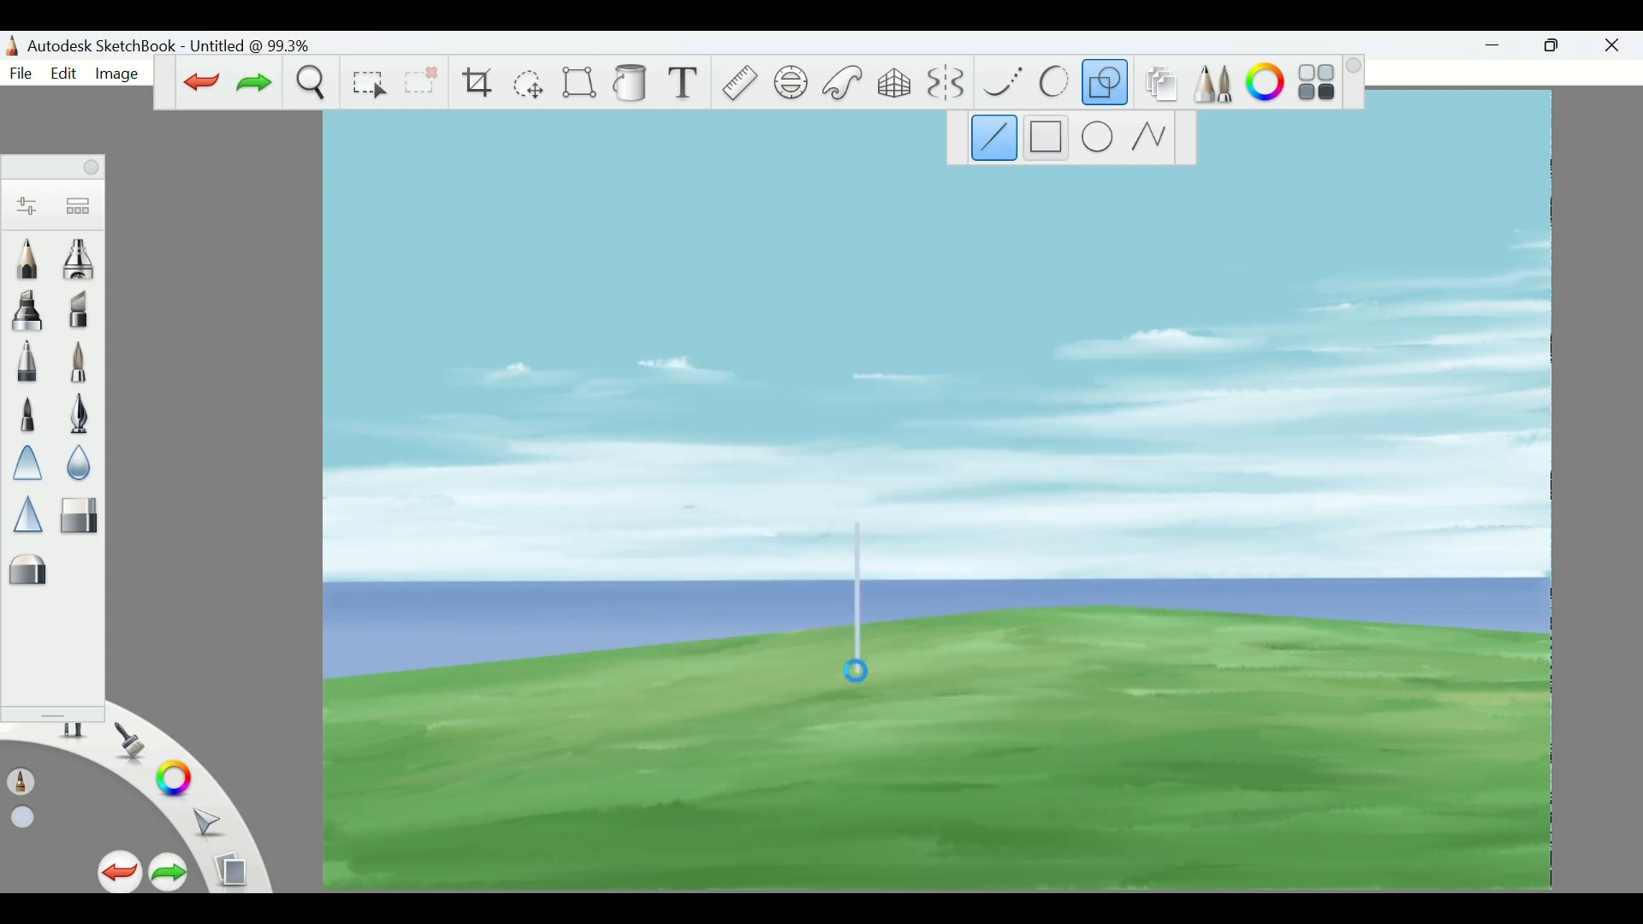
pyautogui.moveTo(856, 672); pyautogui.dragTo(1069, 668)
pyautogui.click(1072, 523)
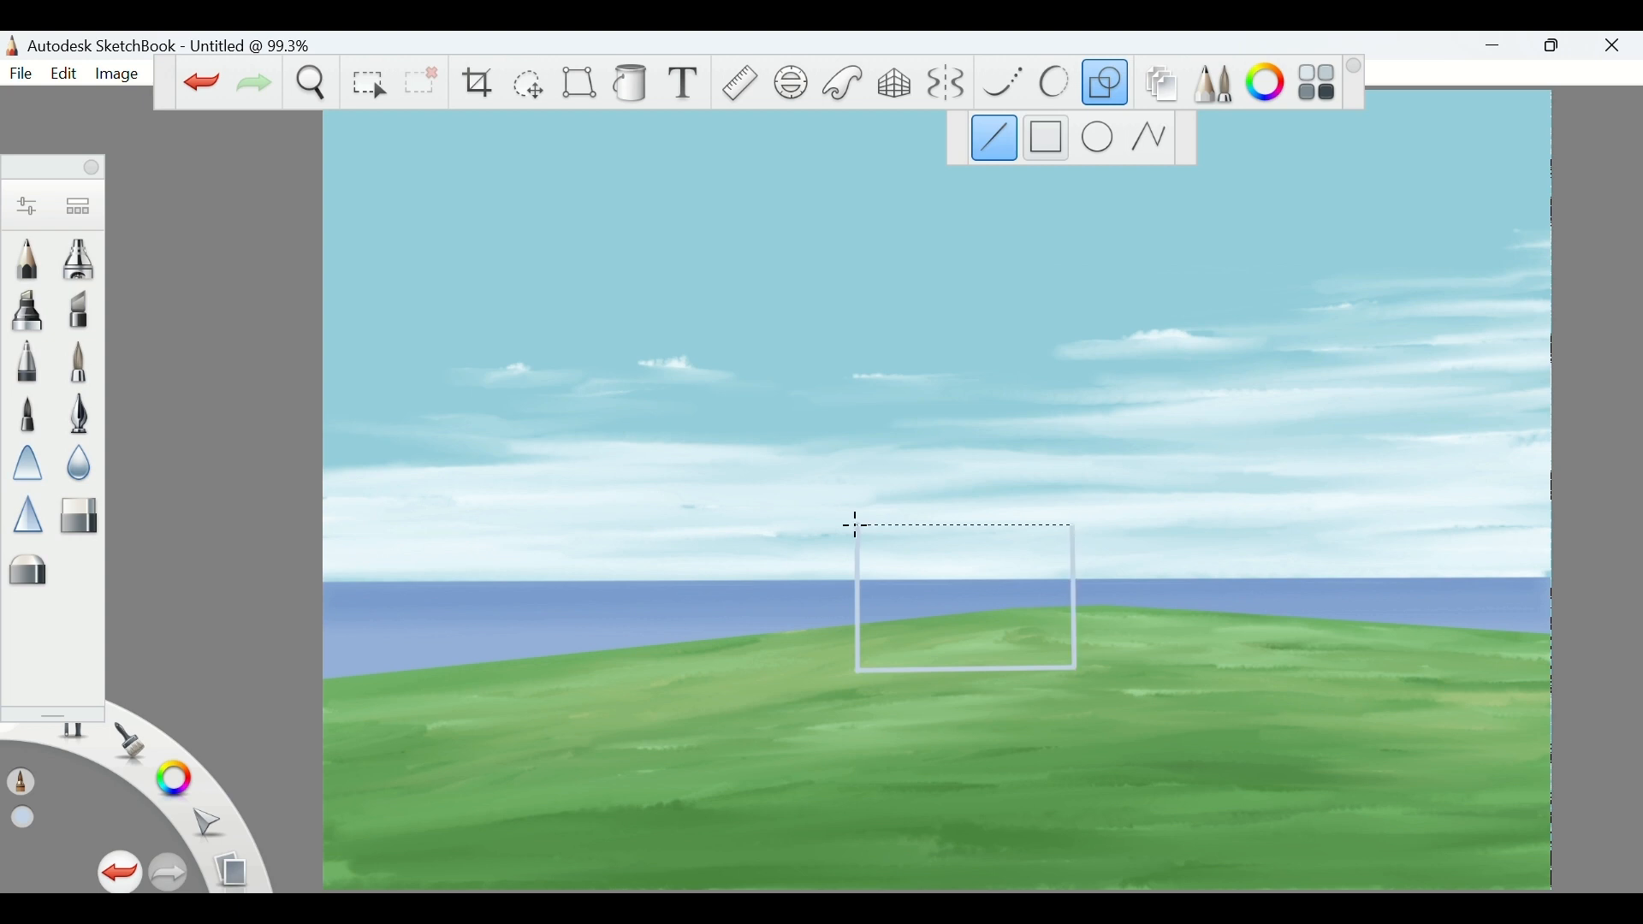
pyautogui.click(856, 526)
# Add a layer above Layer4 and outline the house's gabled front wall with straight lines adjoining the rectangle's right edge
pyautogui.click(1168, 94)
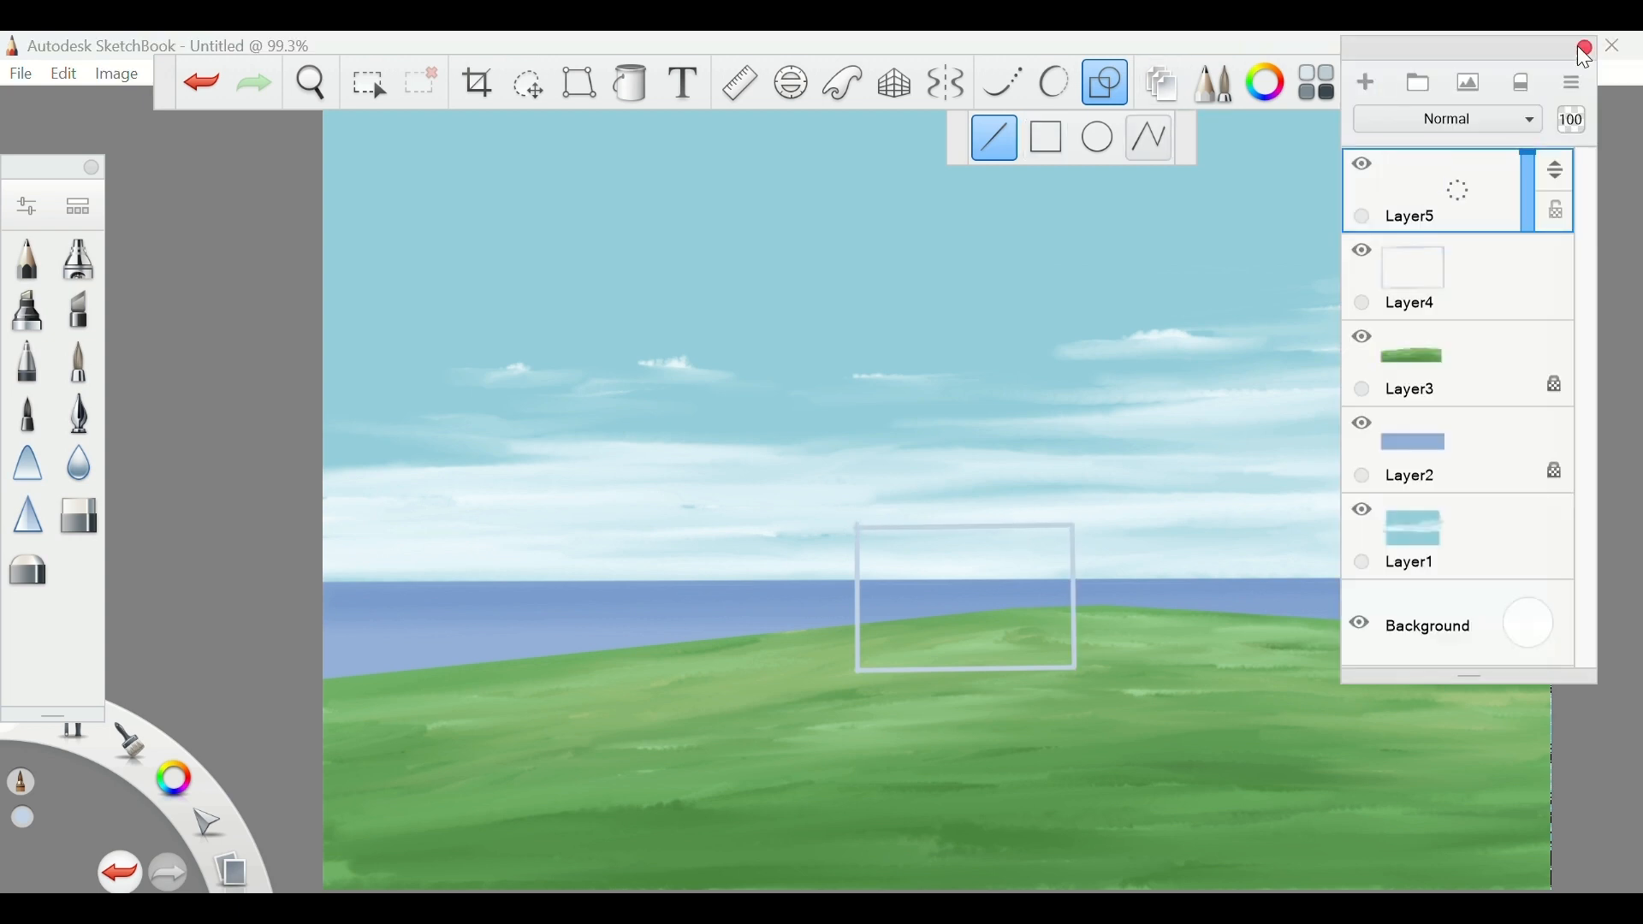
pyautogui.click(1585, 51)
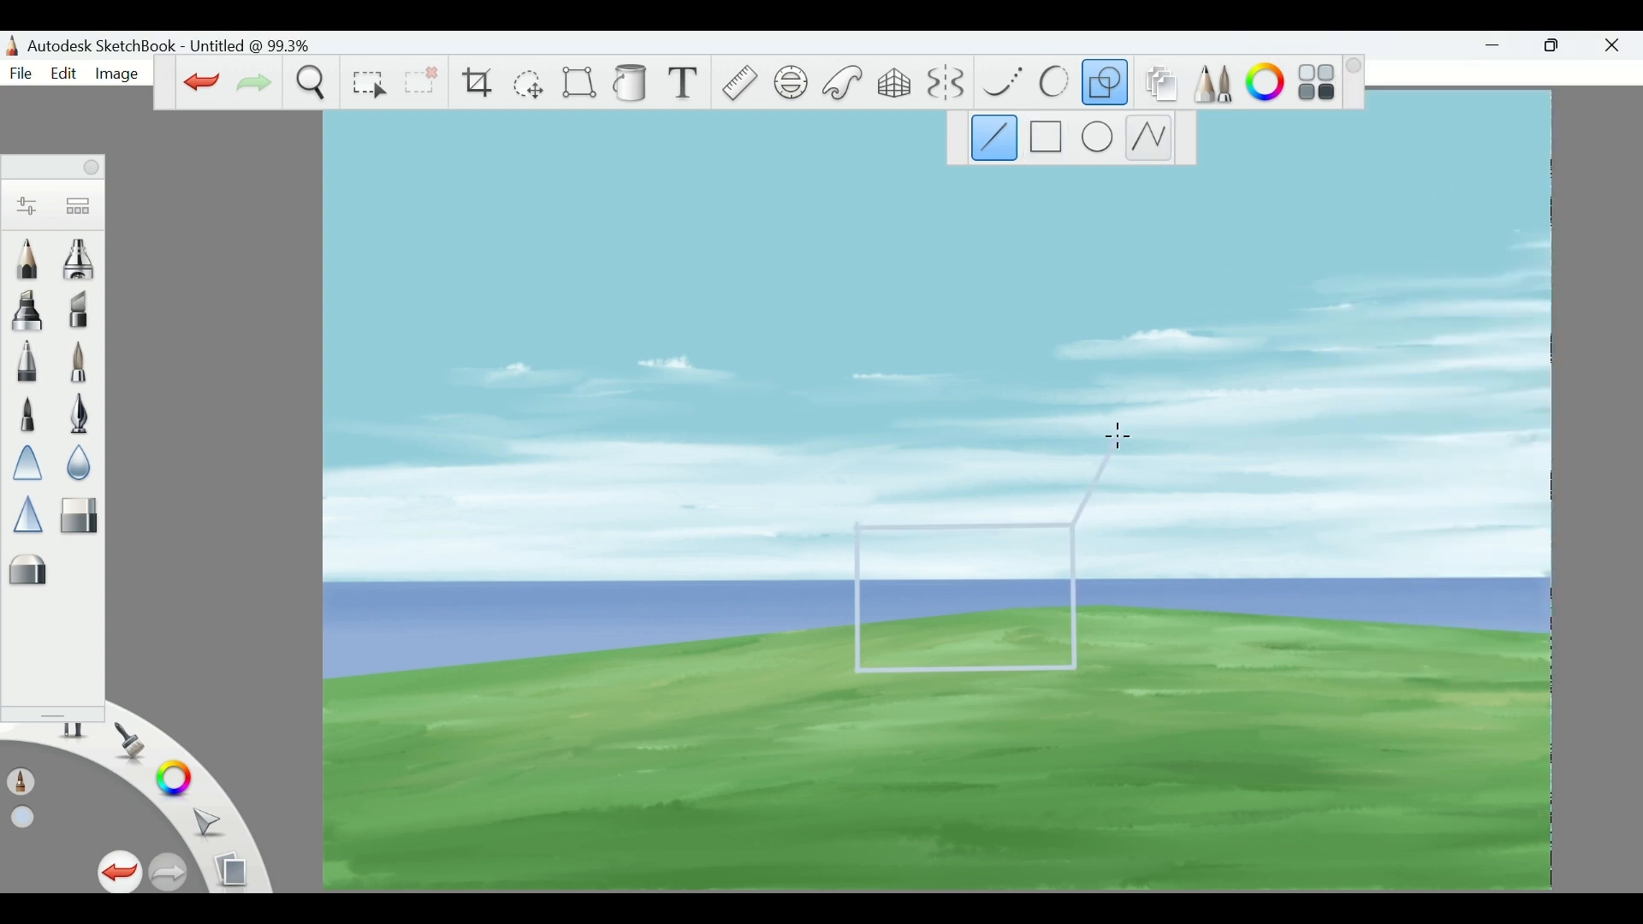
pyautogui.hotkey('ctrl', 'z')
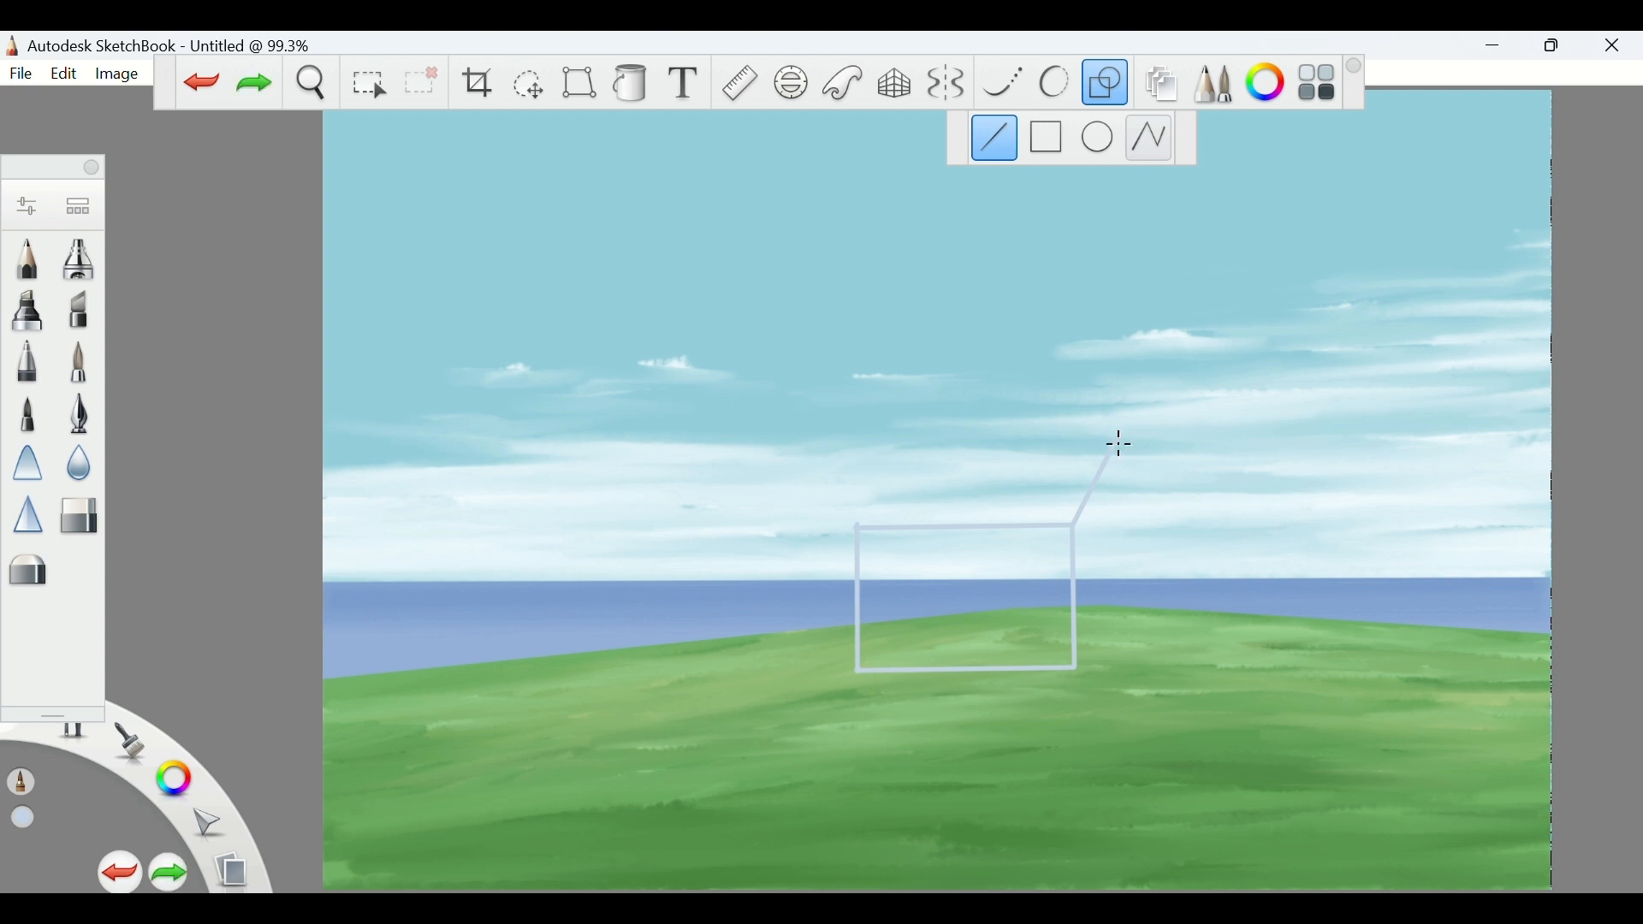
pyautogui.click(1190, 518)
pyautogui.click(1189, 665)
pyautogui.click(1078, 672)
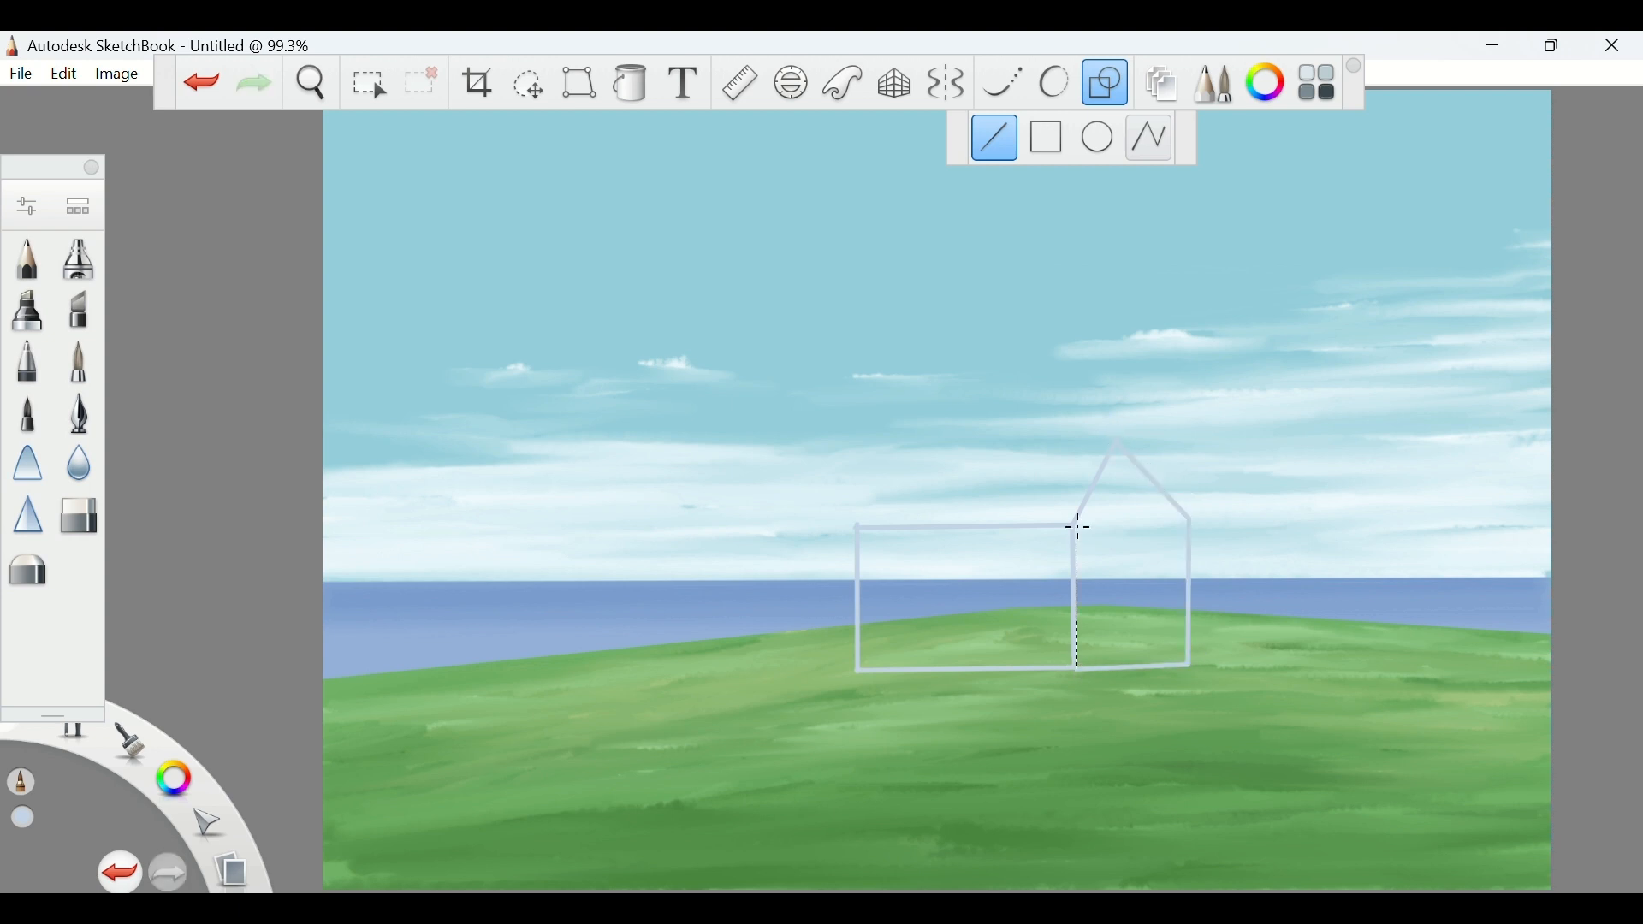
# Flood fill the gabled wall on Layer5 and the rectangular side wall on Layer4 with the pale periwinkle blue
pyautogui.click(631, 83)
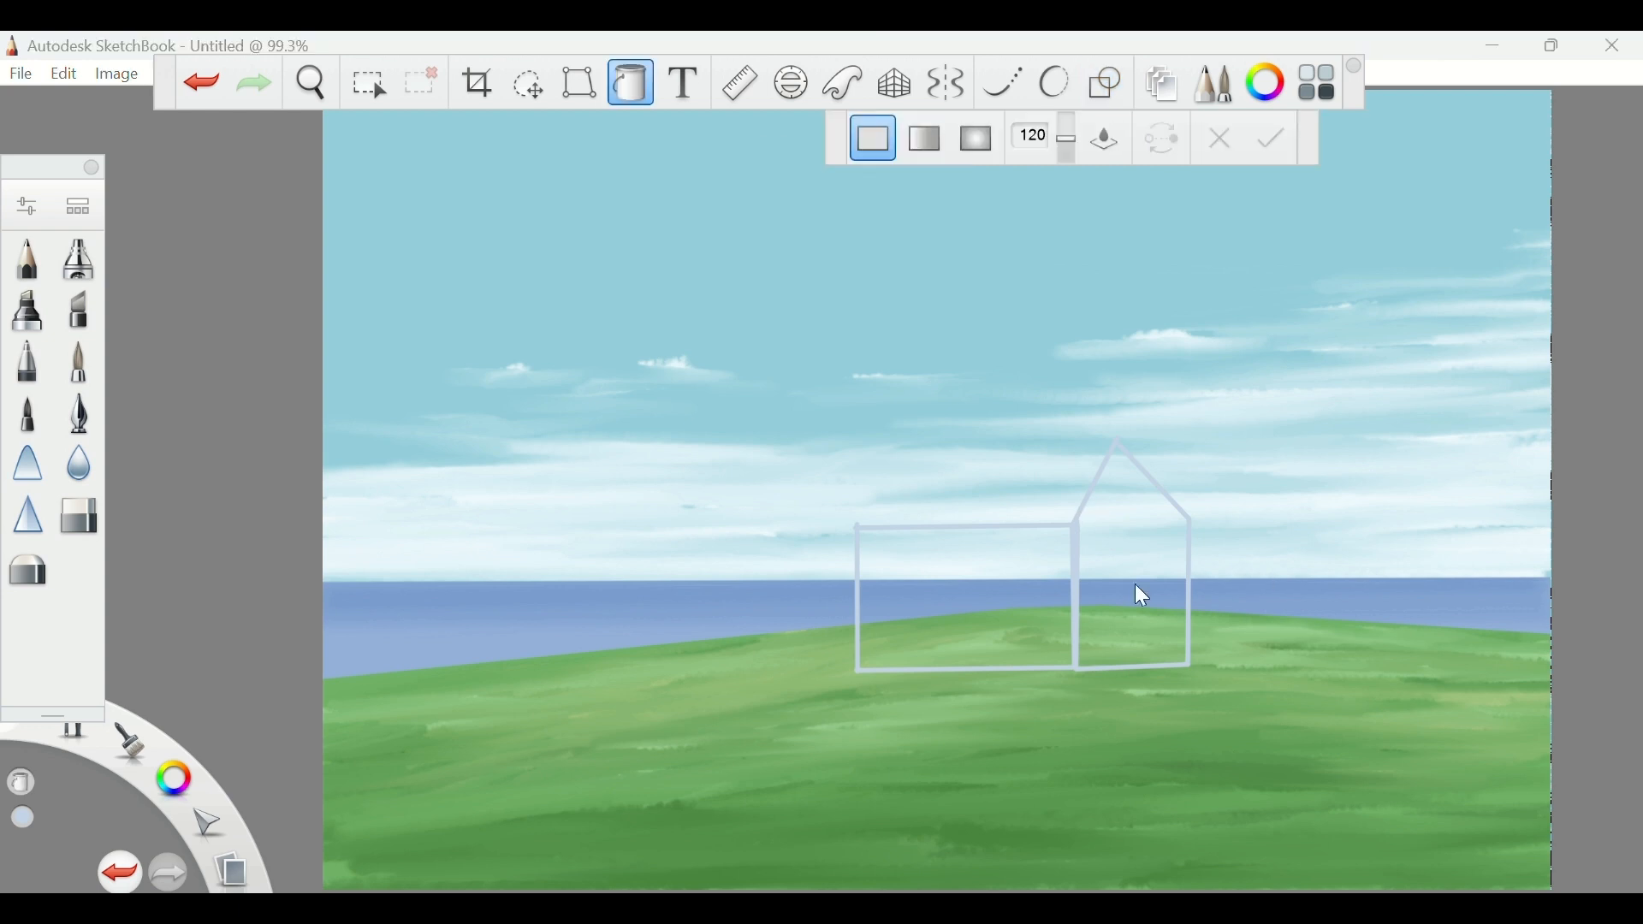
pyautogui.click(1136, 594)
pyautogui.click(1317, 83)
pyautogui.click(630, 83)
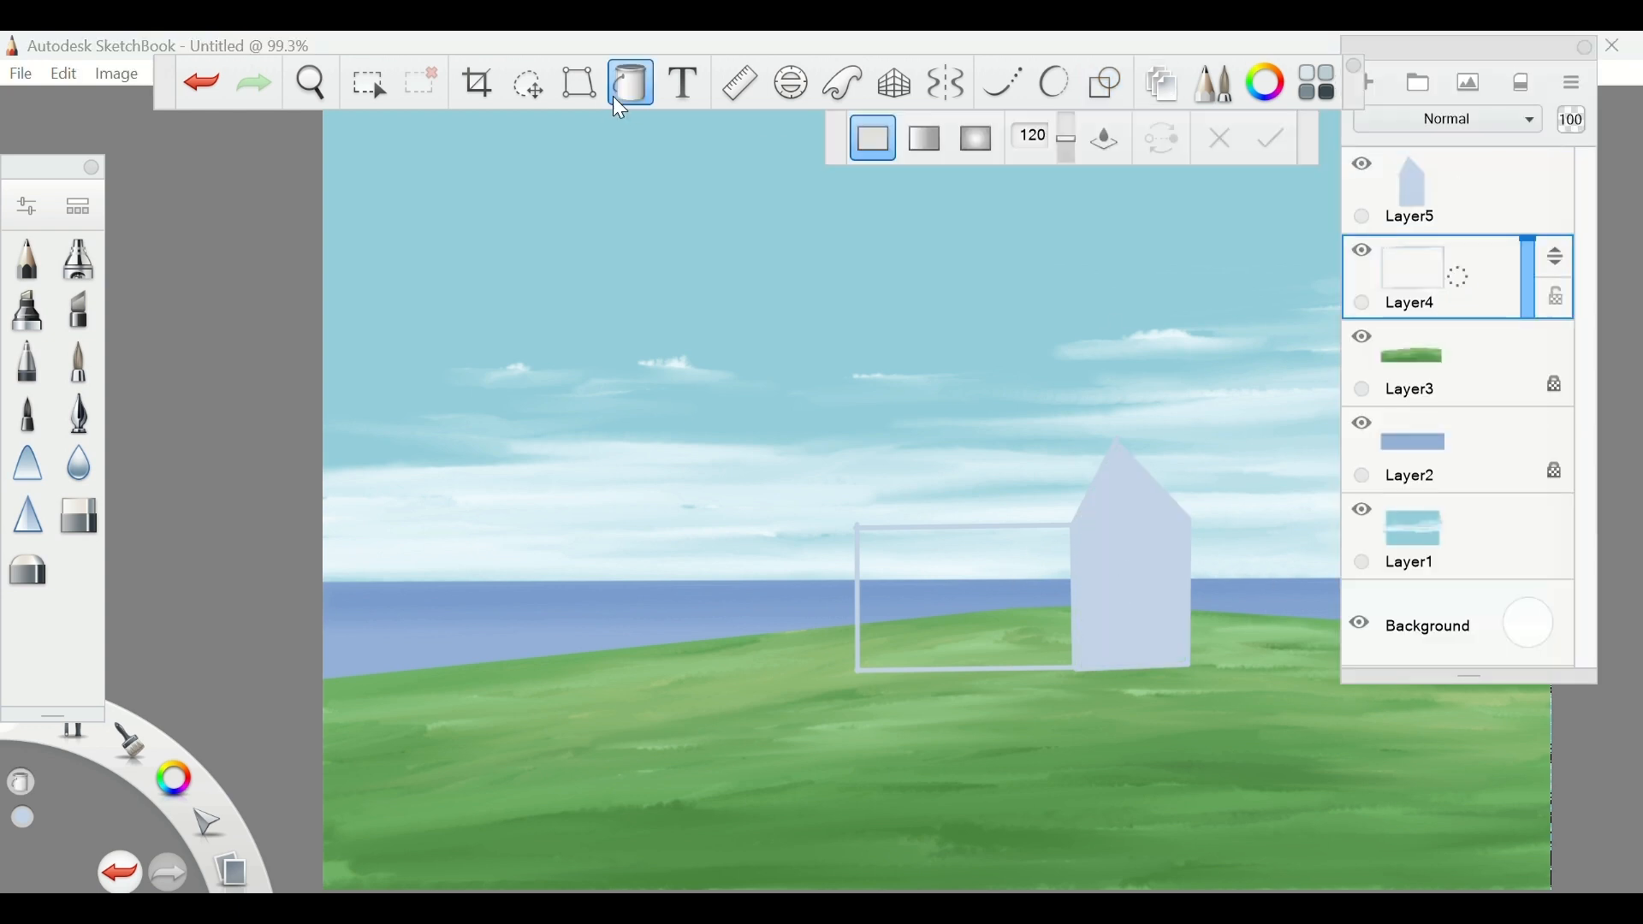
pyautogui.click(992, 603)
# Add a new layer for the roof, set a reddish brown as the painting colour and turn off the fill tool
pyautogui.click(1367, 83)
pyautogui.click(1585, 49)
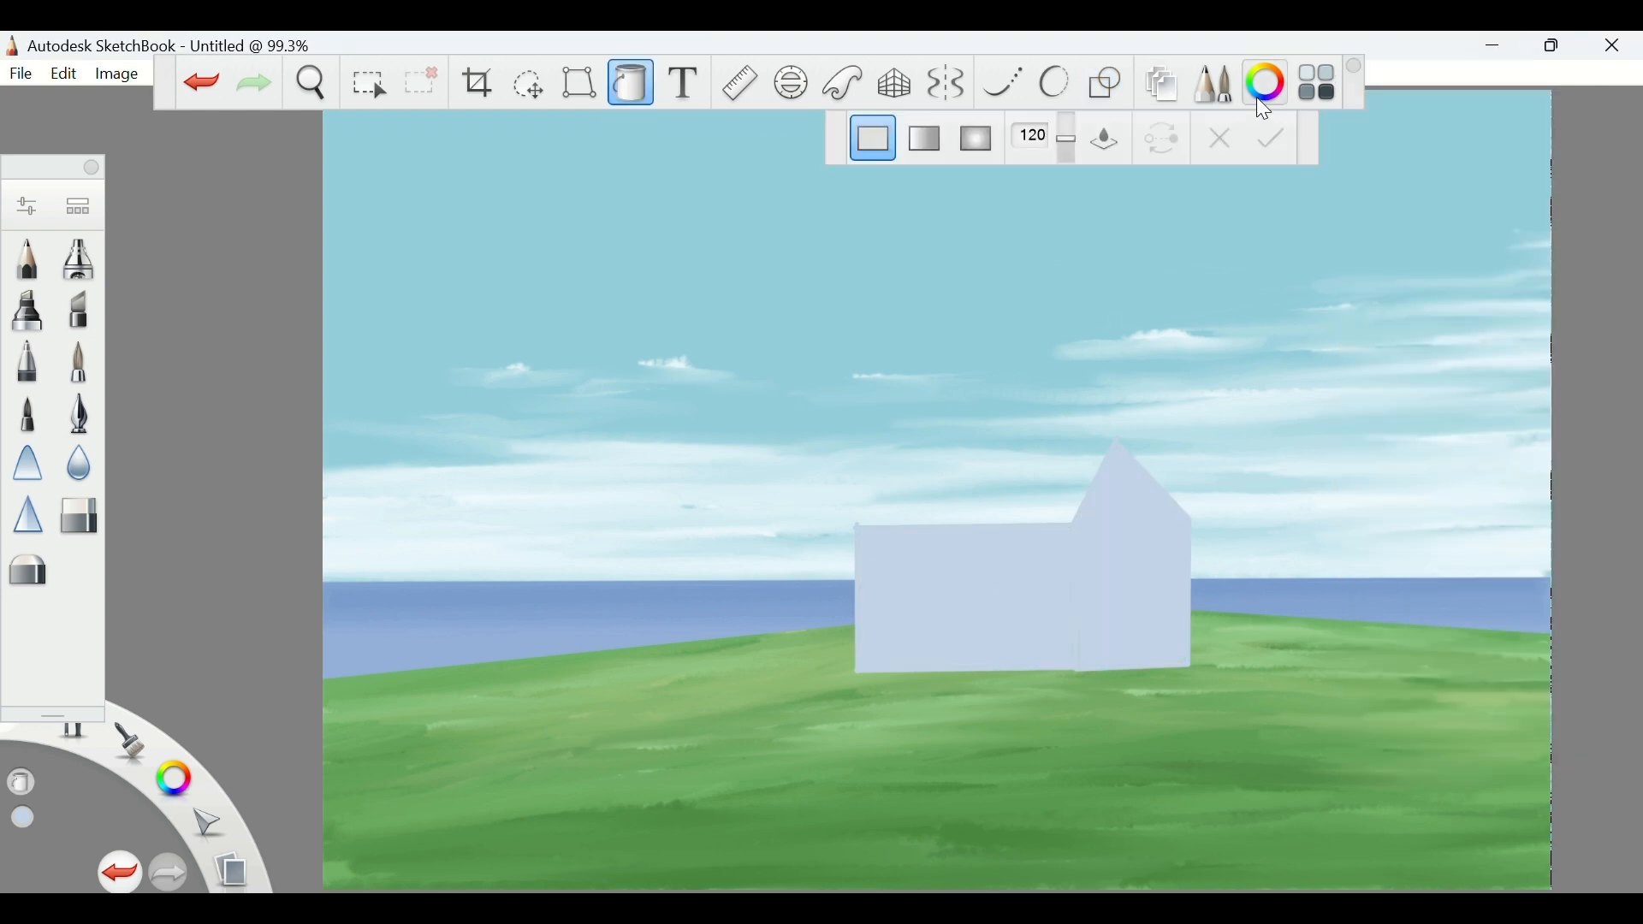
pyautogui.click(1267, 83)
pyautogui.click(669, 519)
pyautogui.click(676, 492)
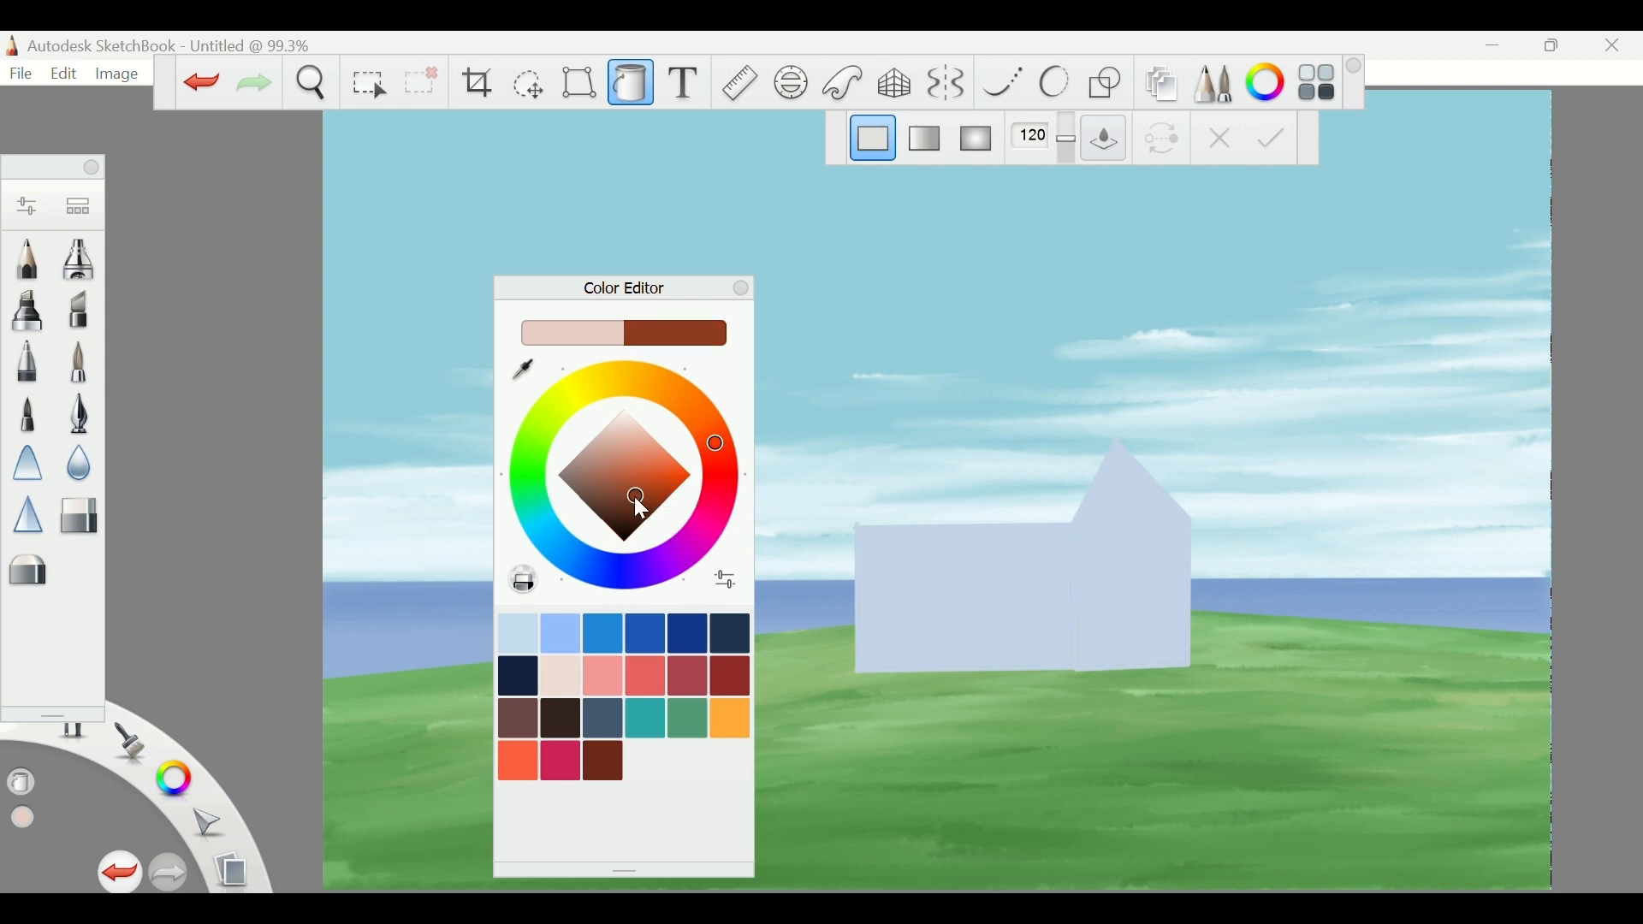
pyautogui.moveTo(634, 497); pyautogui.dragTo(625, 484)
pyautogui.click(629, 101)
pyautogui.click(632, 103)
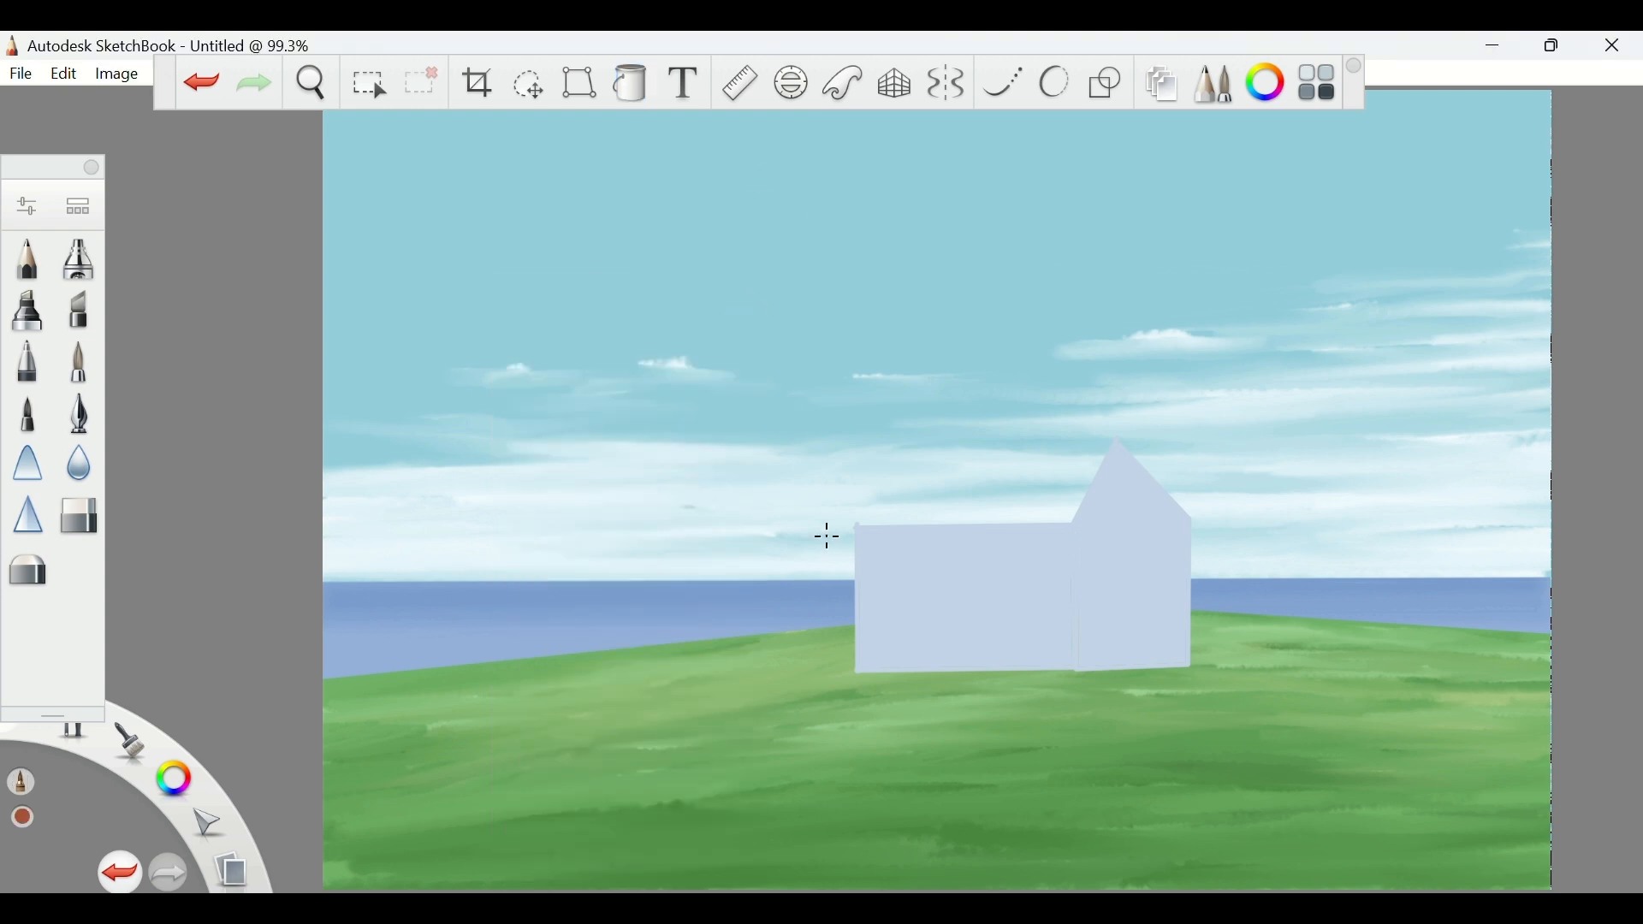
pyautogui.hotkey('ctrl', 'z')
pyautogui.moveTo(834, 533); pyautogui.dragTo(1045, 532)
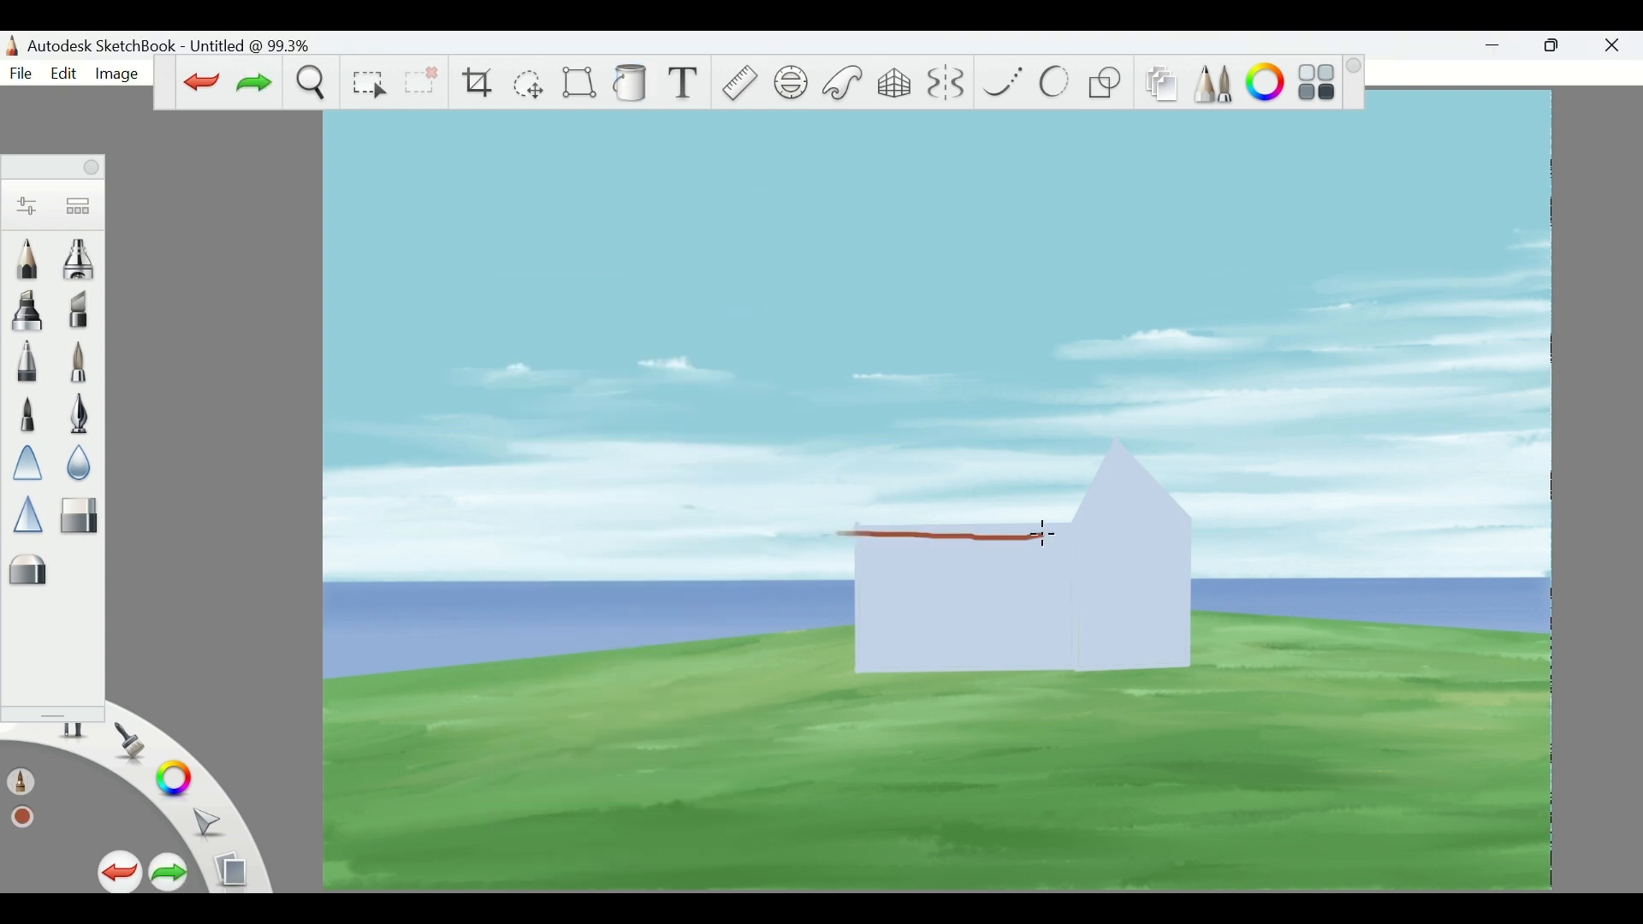
pyautogui.hotkey('ctrl', 'z')
# Outline the roof with straight reddish brown lines: a slanted parallelogram above the side wall and a narrow slope along the gable's right edge
pyautogui.press('l')
pyautogui.moveTo(825, 533); pyautogui.dragTo(1072, 531)
pyautogui.moveTo(1072, 531); pyautogui.dragTo(1123, 432)
pyautogui.moveTo(1123, 431); pyautogui.dragTo(876, 434)
pyautogui.moveTo(876, 434); pyautogui.dragTo(828, 534)
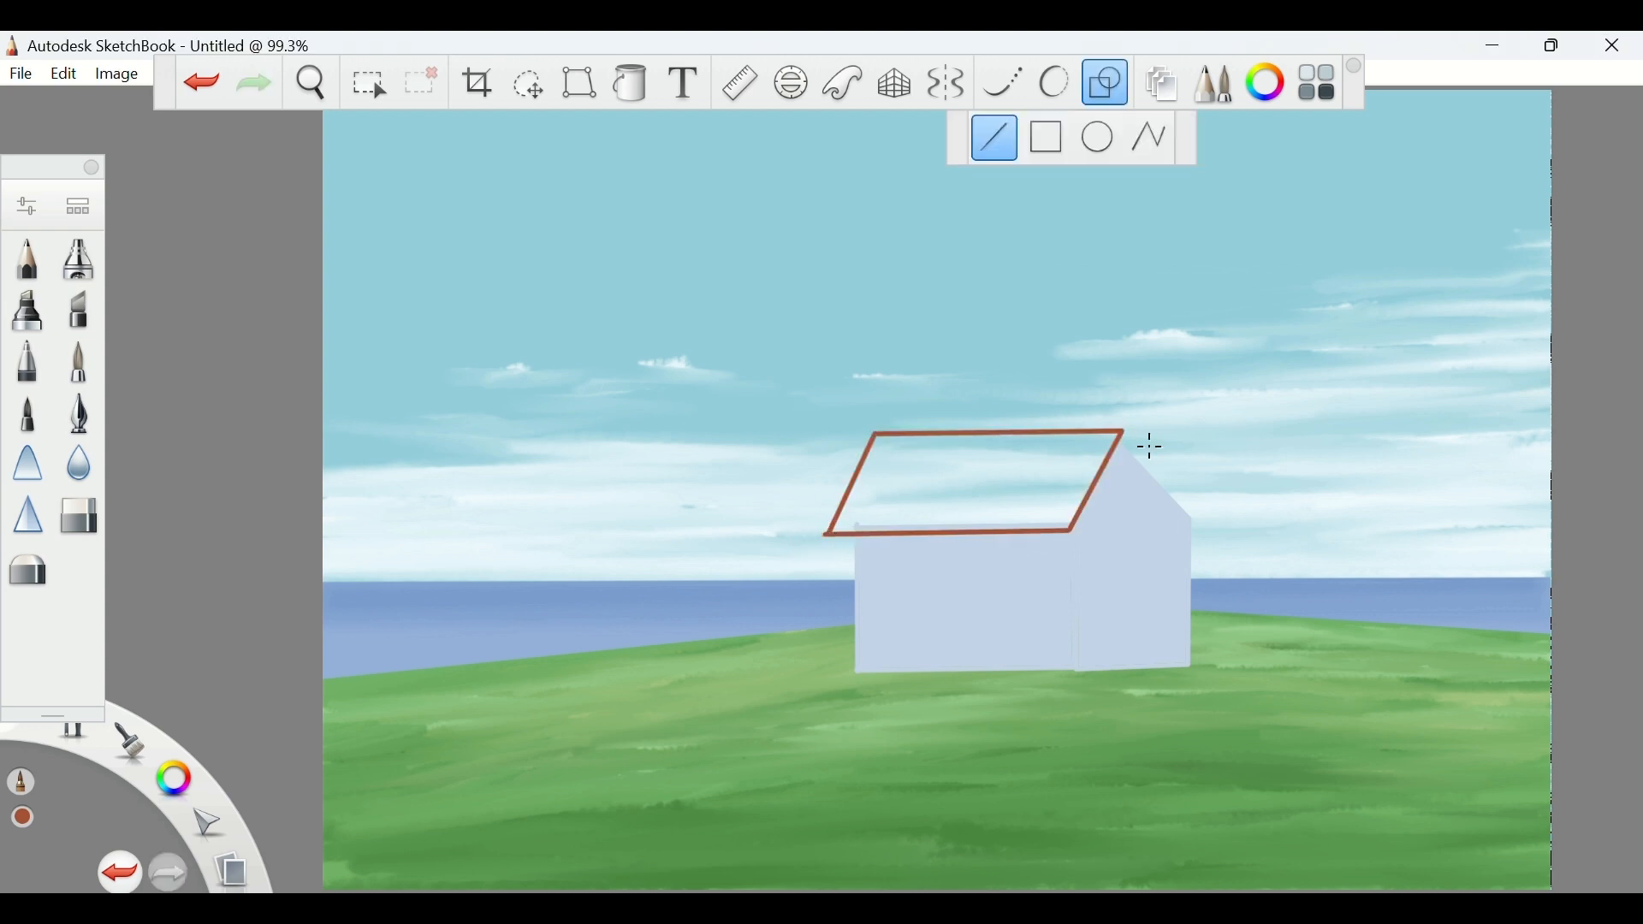
pyautogui.moveTo(1207, 513); pyautogui.dragTo(1206, 513)
# Flood fill the roof's slanted panel and its narrow right slope with the reddish brown
pyautogui.press('f')
pyautogui.click(1006, 505)
pyautogui.click(1193, 516)
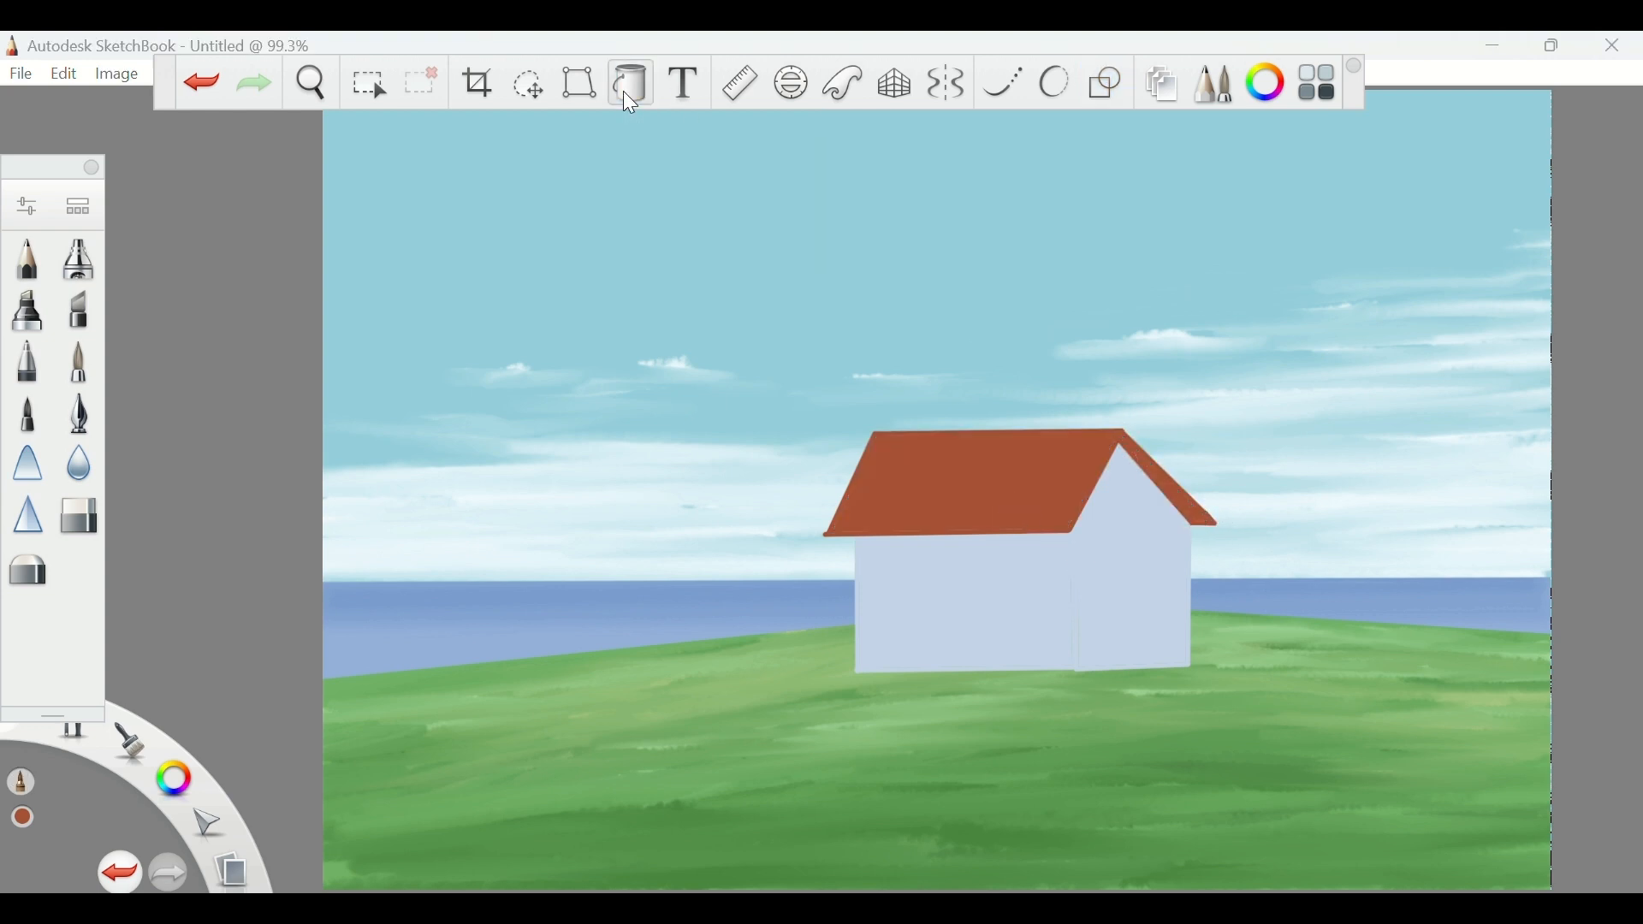
# Choose the Soft Airbrush from the Traditional set with a reduced brush size and set a dark brown as the painting colour
pyautogui.click(79, 207)
pyautogui.scroll(-10, 685, 659)
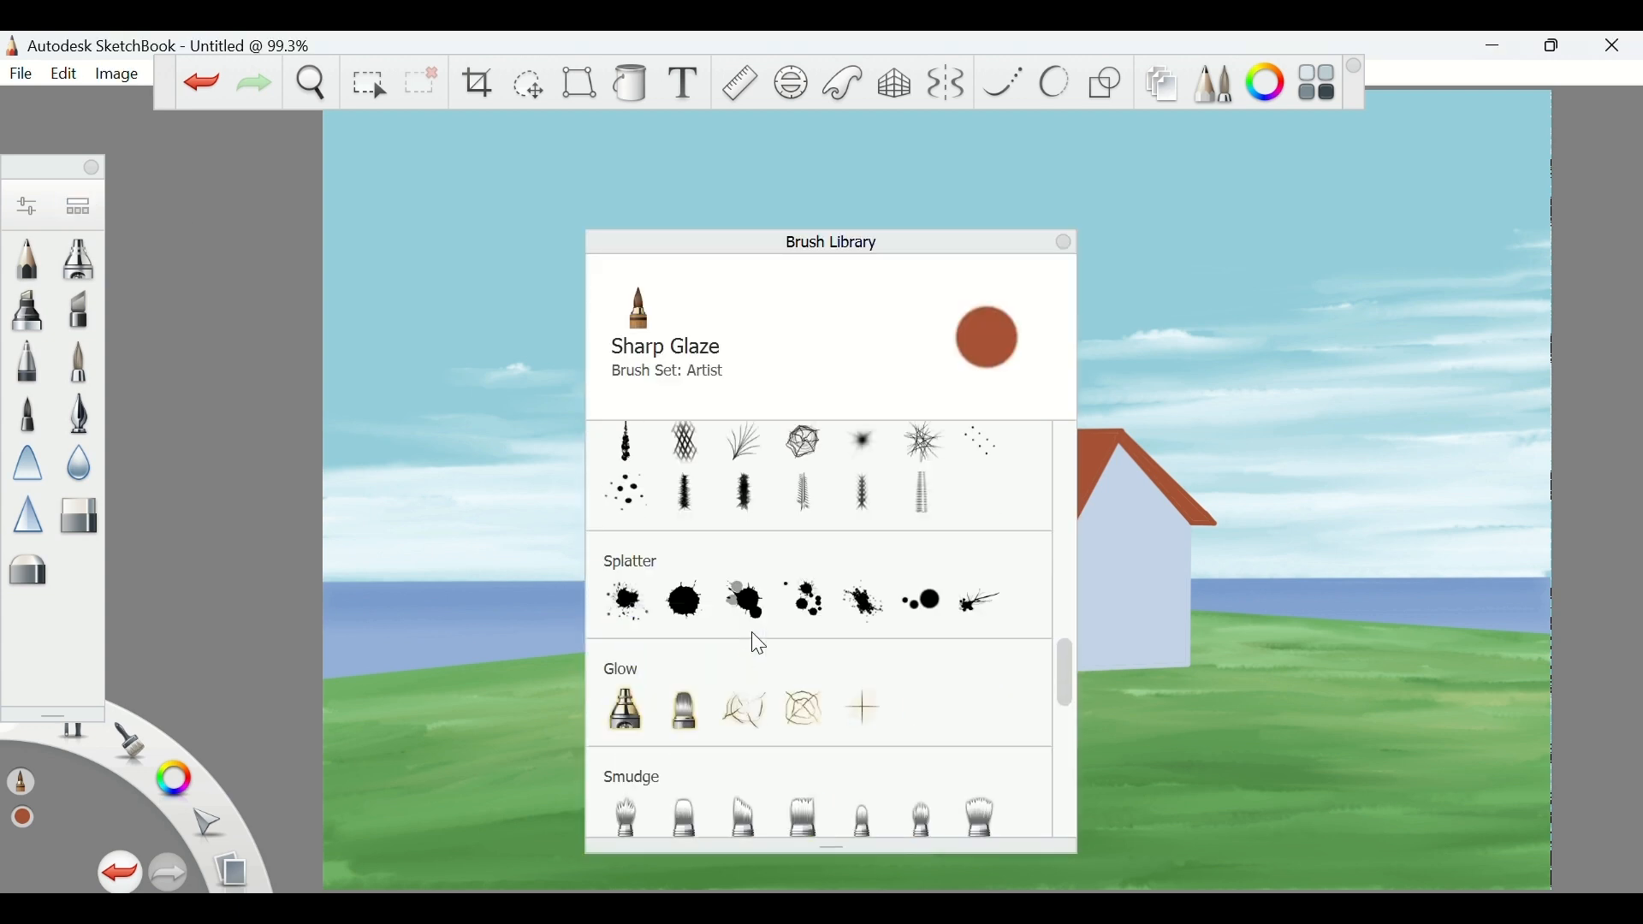
pyautogui.doubleClick(685, 680)
pyautogui.moveTo(993, 598); pyautogui.dragTo(885, 589)
pyautogui.click(1165, 254)
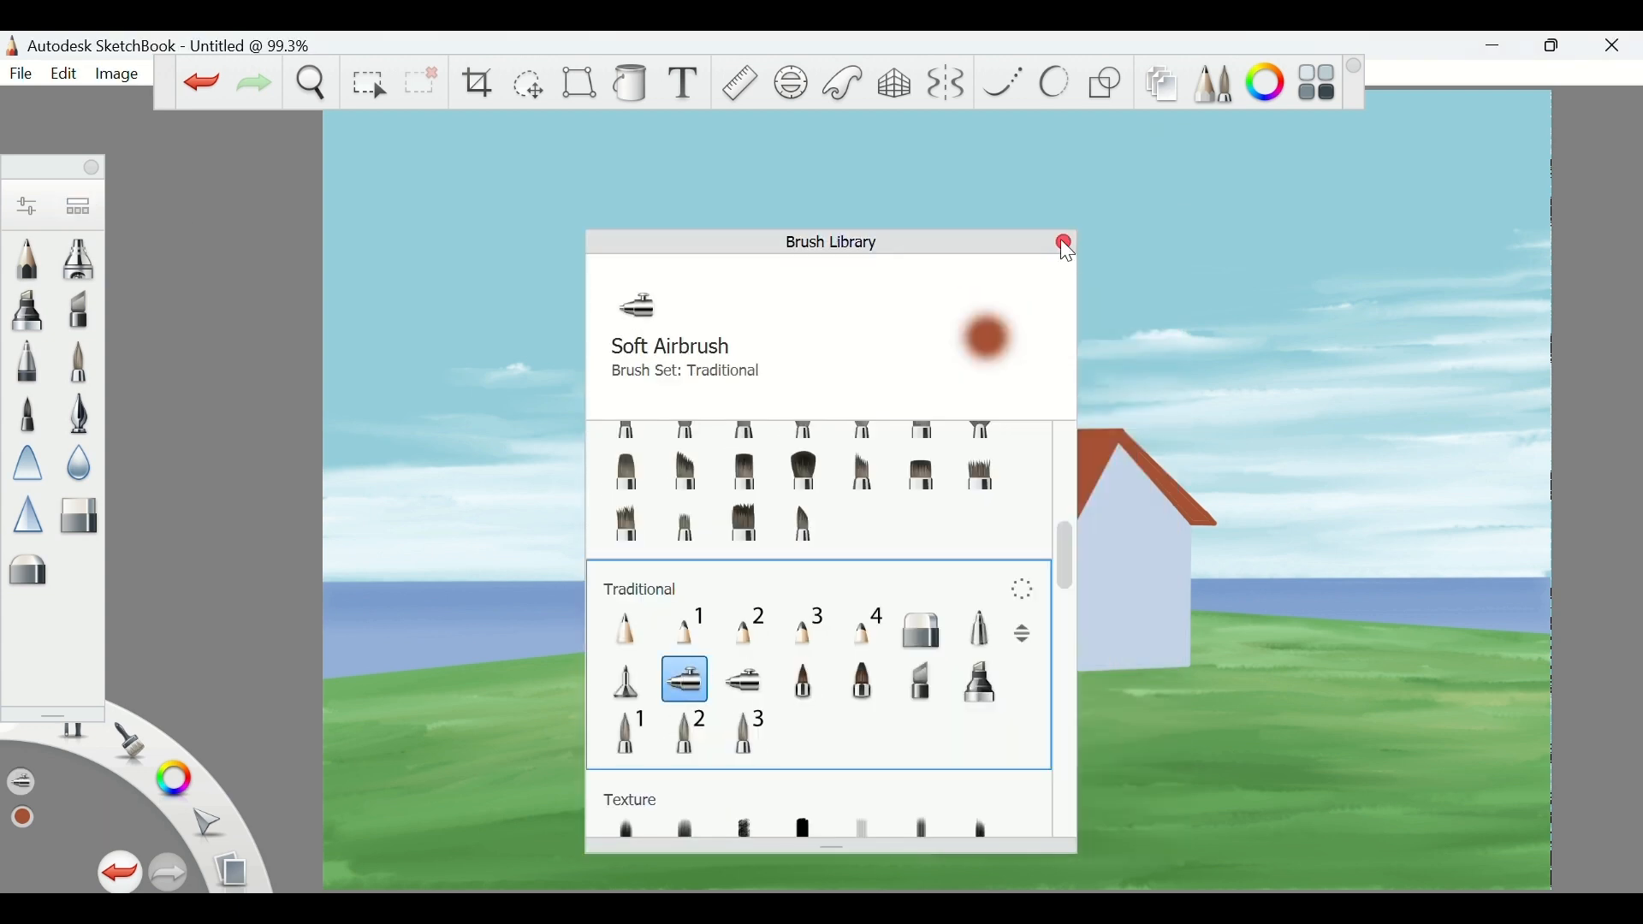
pyautogui.click(1063, 241)
pyautogui.click(1265, 82)
pyautogui.click(616, 503)
pyautogui.click(741, 288)
# Undo the stray stroke, lock the roof layer's transparency and airbrush dark brown shading over the roof and its right slope
pyautogui.moveTo(830, 518)
pyautogui.mouseDown()
pyautogui.moveTo(913, 430)
pyautogui.moveTo(950, 479)
pyautogui.moveTo(847, 520)
pyautogui.moveTo(1071, 503)
pyautogui.moveTo(1046, 435)
pyautogui.mouseUp()
pyautogui.hotkey('ctrl', 'z')
pyautogui.click(1161, 83)
pyautogui.click(1548, 213)
pyautogui.click(1586, 47)
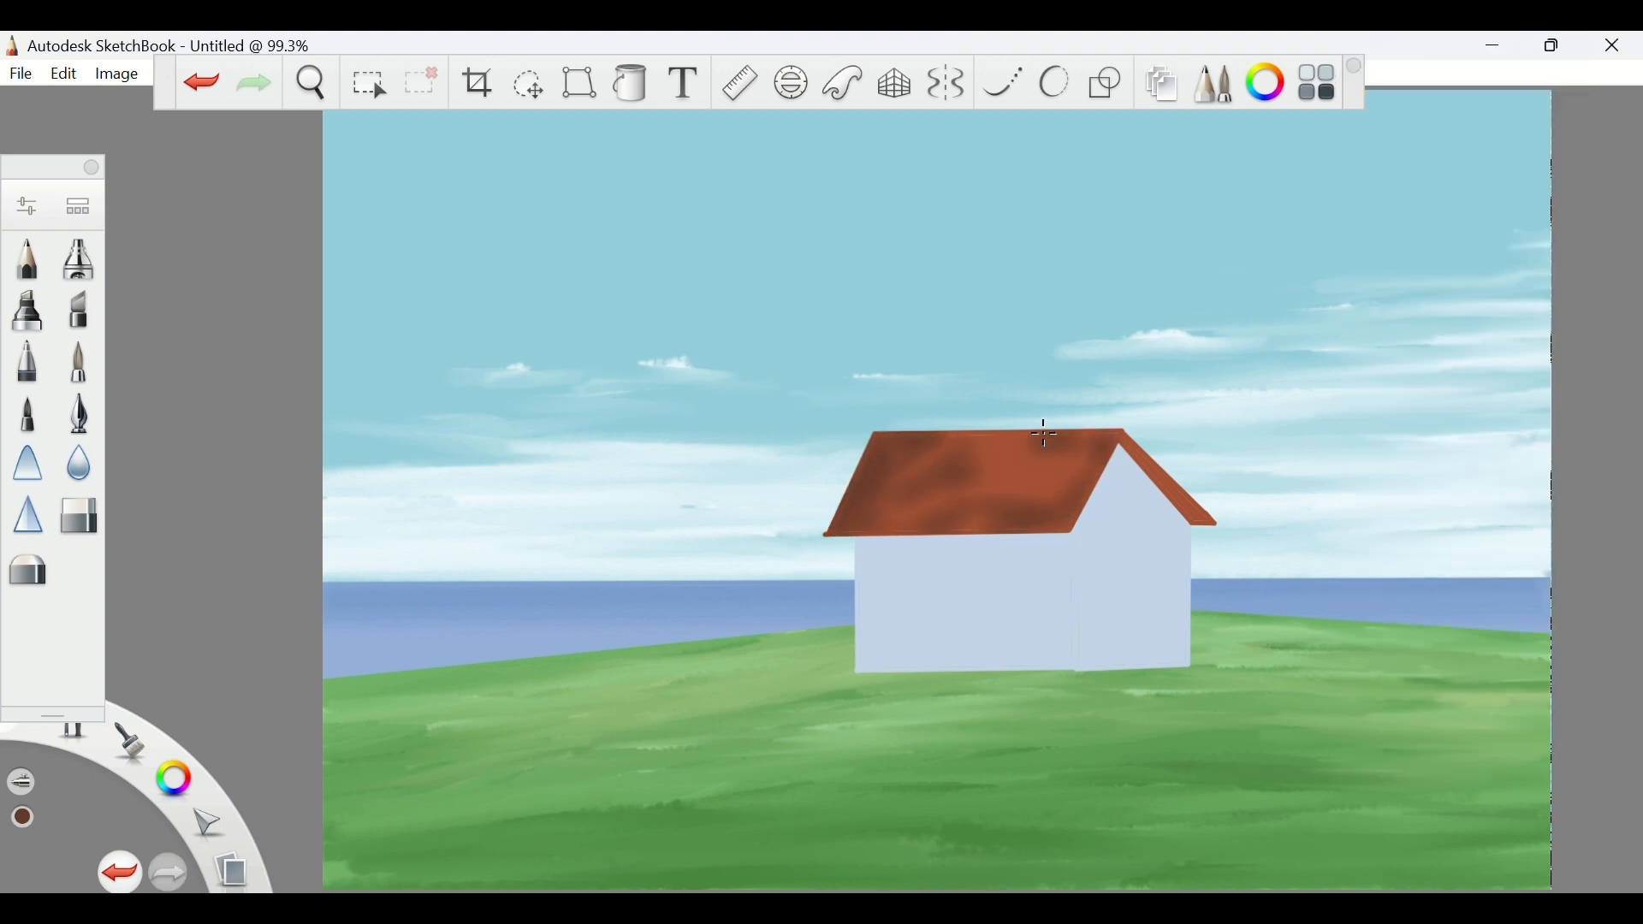
pyautogui.moveTo(939, 429)
pyautogui.mouseDown()
pyautogui.moveTo(1177, 514)
pyautogui.moveTo(1126, 443)
pyautogui.moveTo(1198, 513)
pyautogui.mouseUp()
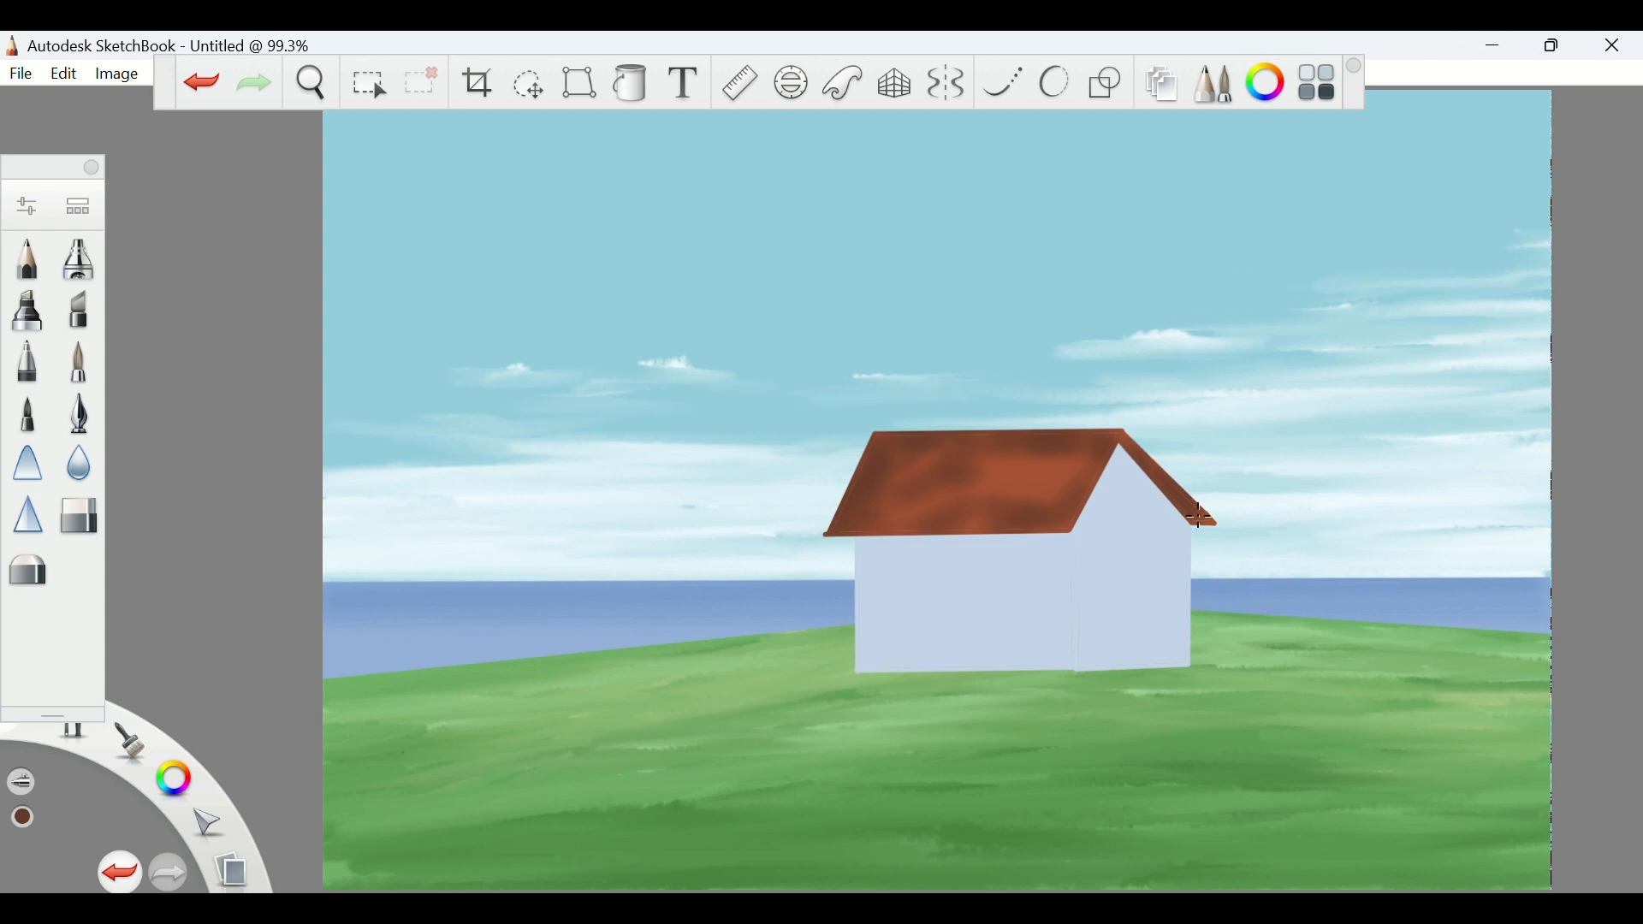
pyautogui.click(77, 209)
pyautogui.click(741, 675)
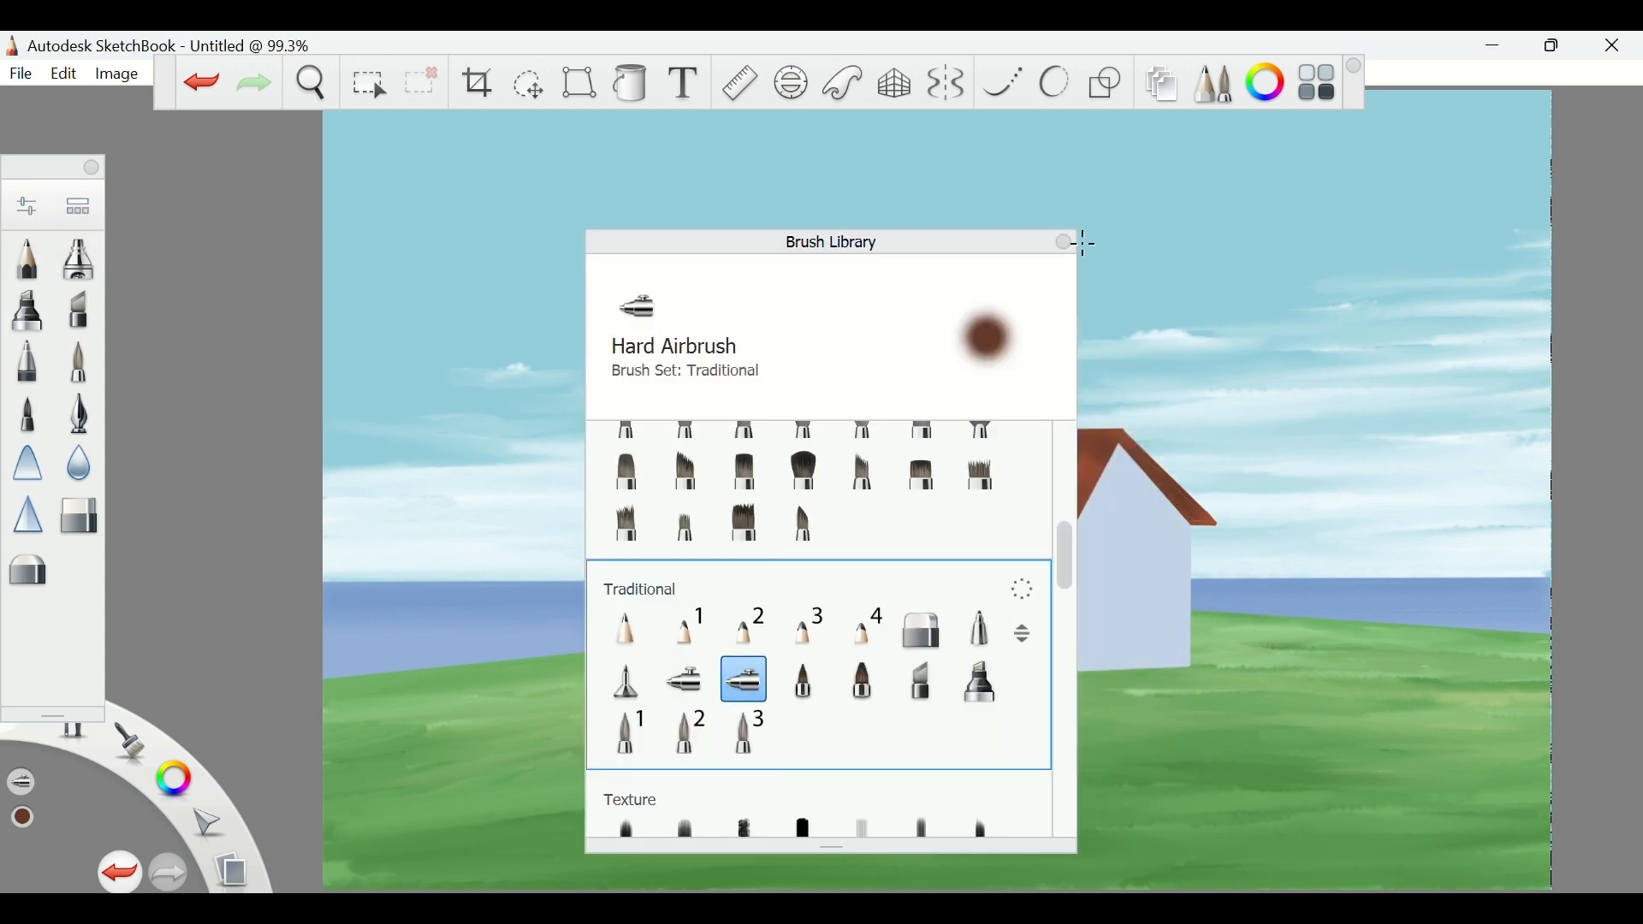
pyautogui.click(1081, 242)
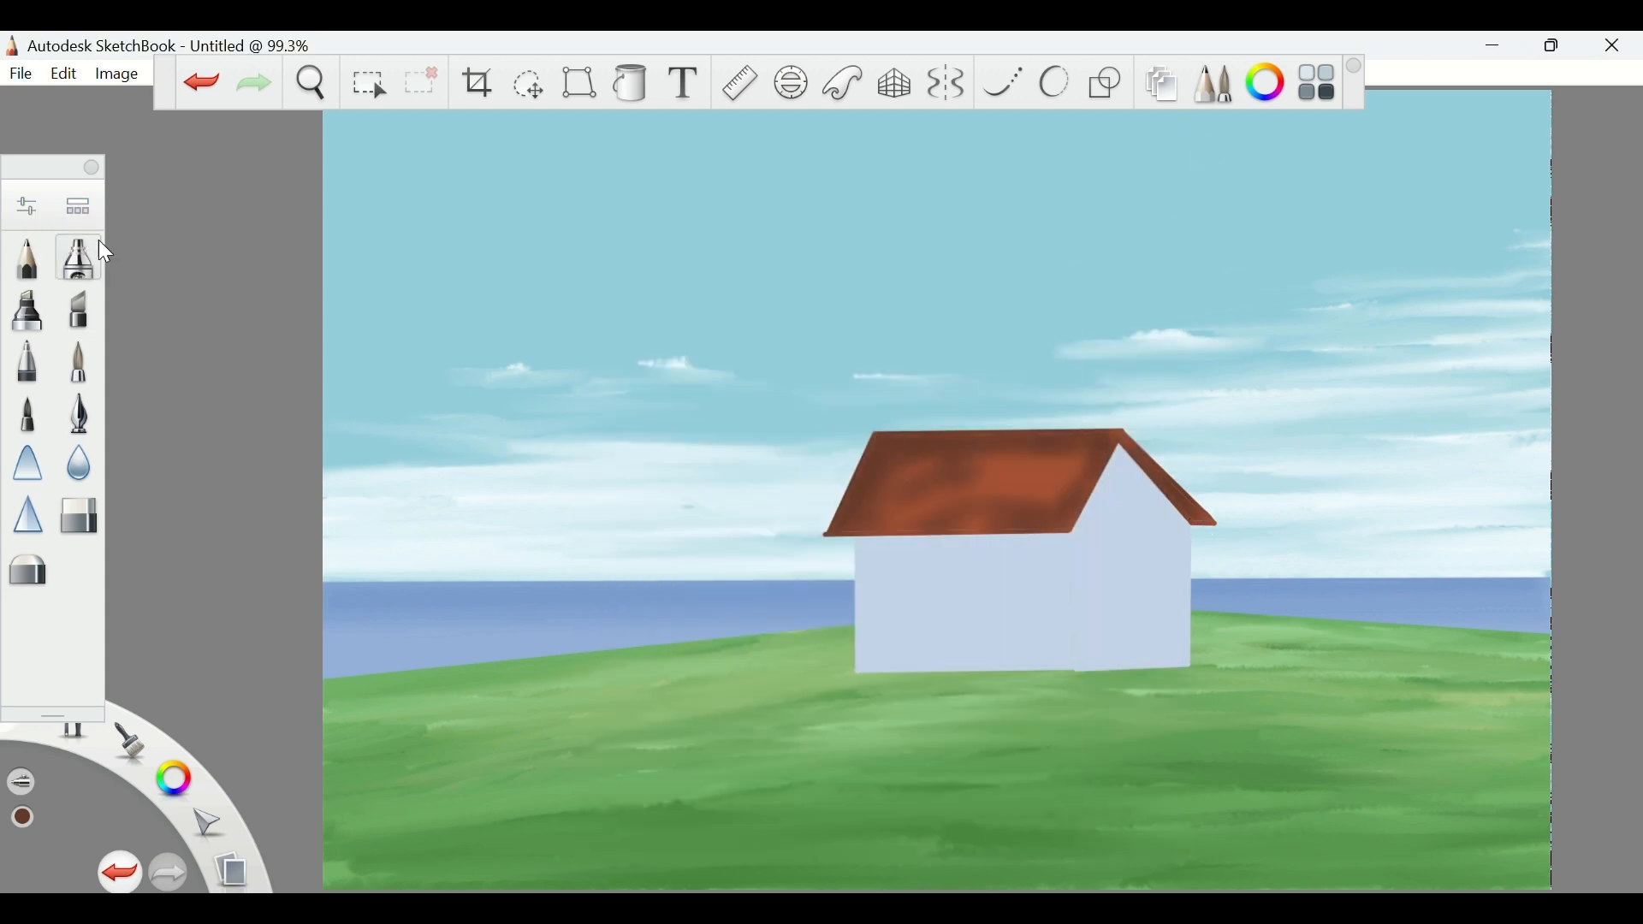
# Reselect the Soft Airbrush and blend the roof's shading with dark brown and a lighter reddish brown, undoing unwanted strokes
pyautogui.click(77, 208)
pyautogui.doubleClick(686, 677)
pyautogui.click(1158, 251)
pyautogui.moveTo(1066, 466); pyautogui.dragTo(915, 517)
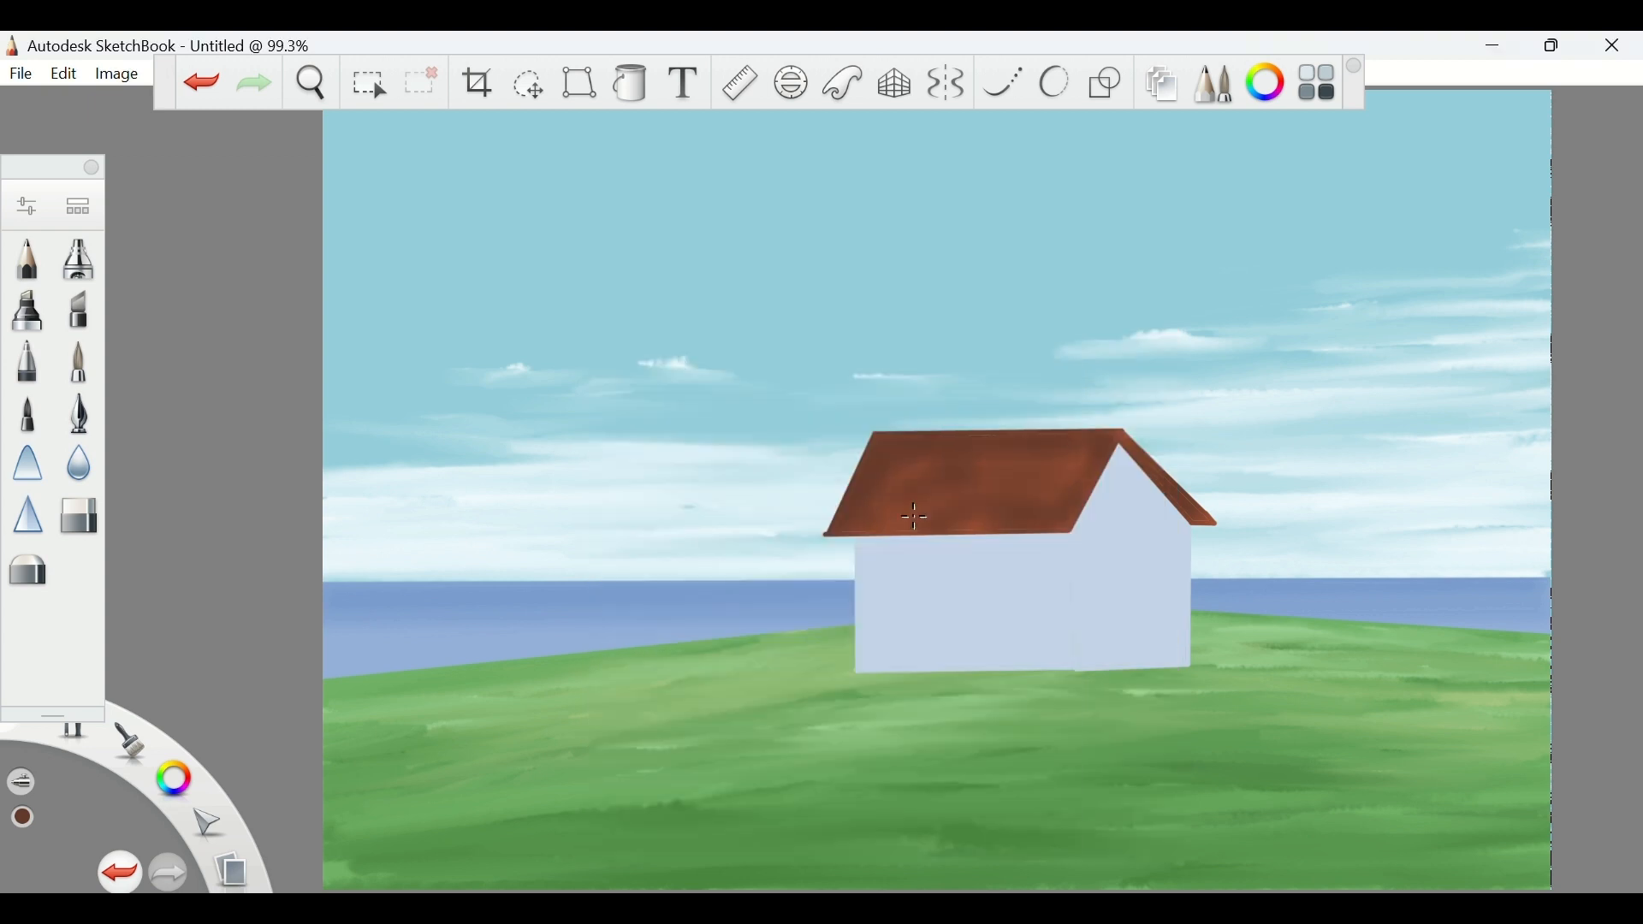
pyautogui.hotkey('ctrl', 'z')
pyautogui.hotkey('ctrl', 'y')
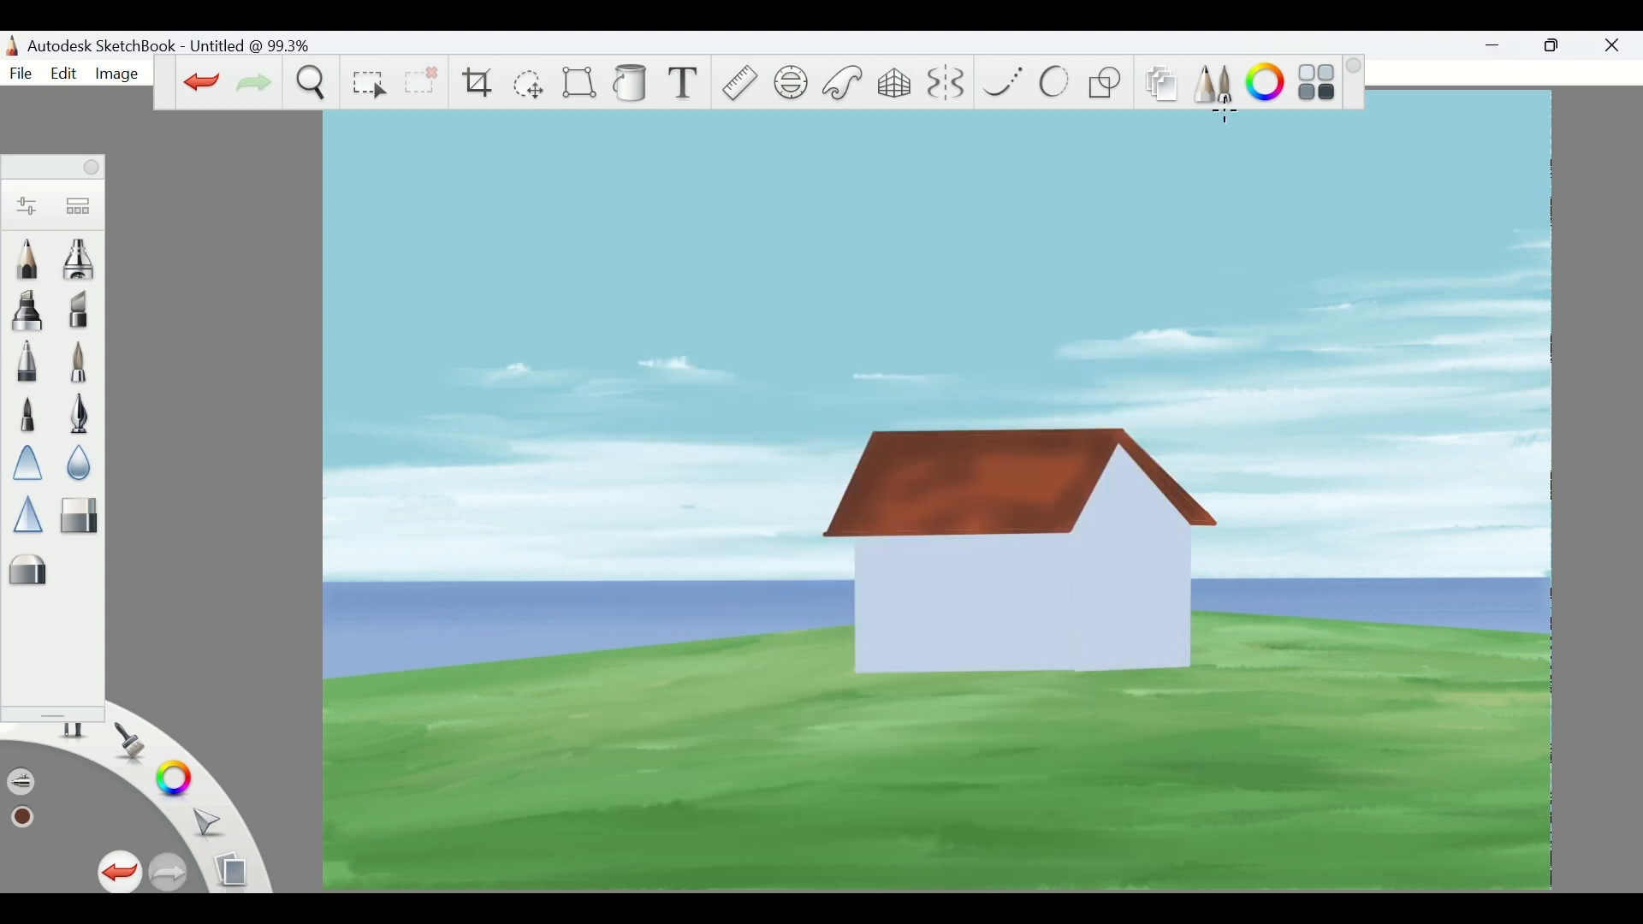
pyautogui.click(1267, 82)
pyautogui.click(619, 486)
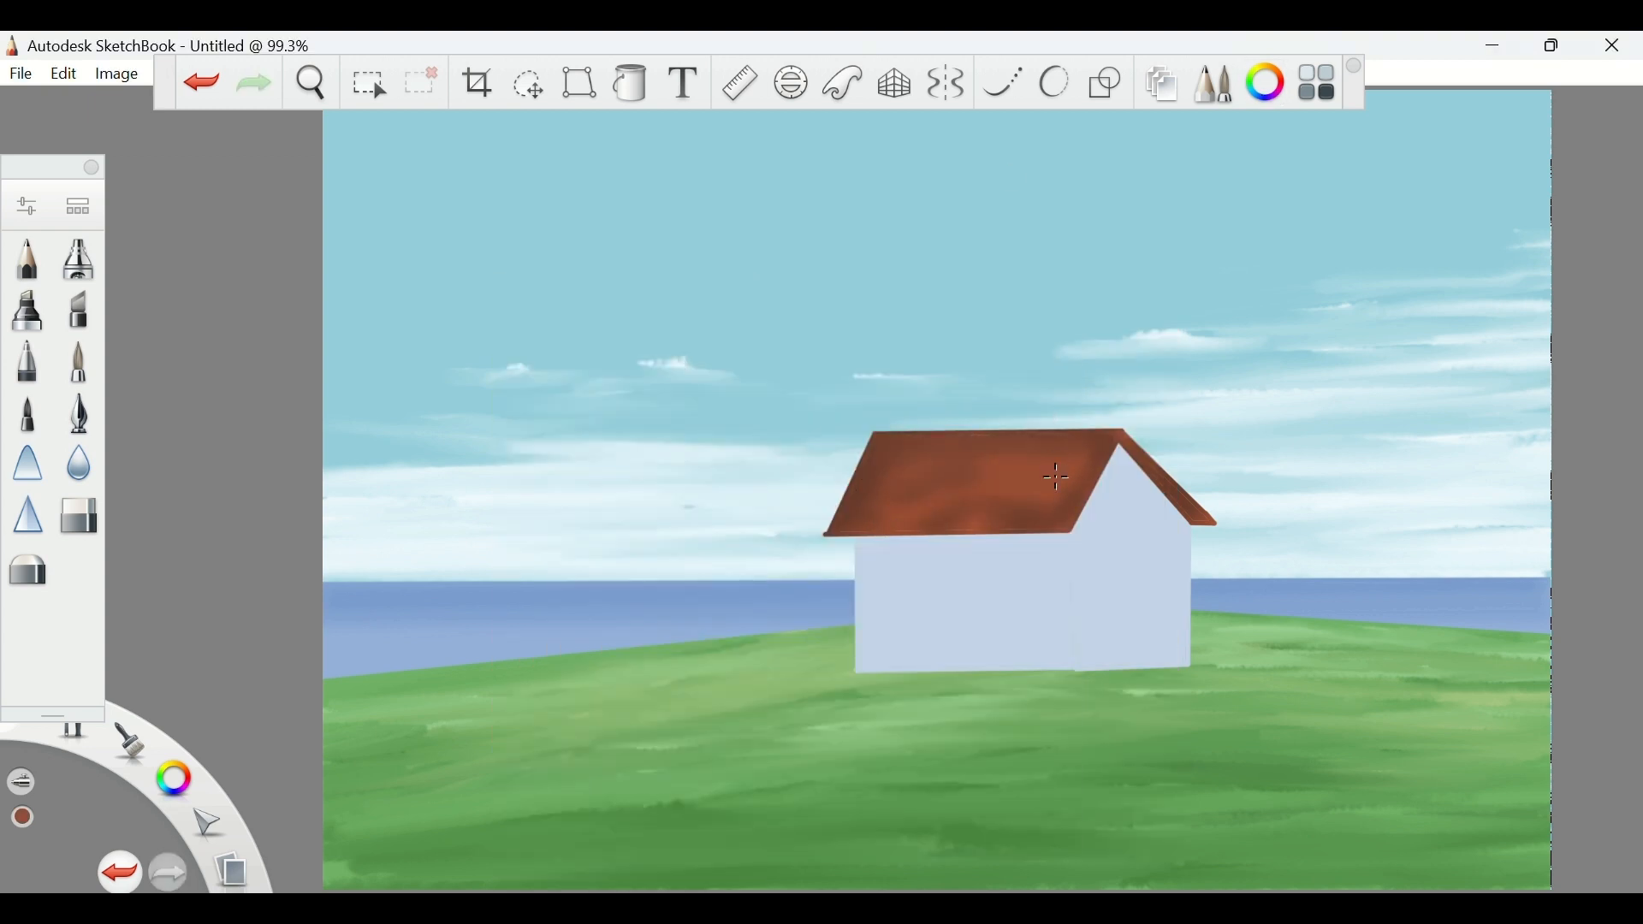
# Make Layer4 with the side wall active and set the Soft Airbrush size to about 31.8
pyautogui.click(1317, 82)
pyautogui.click(1401, 299)
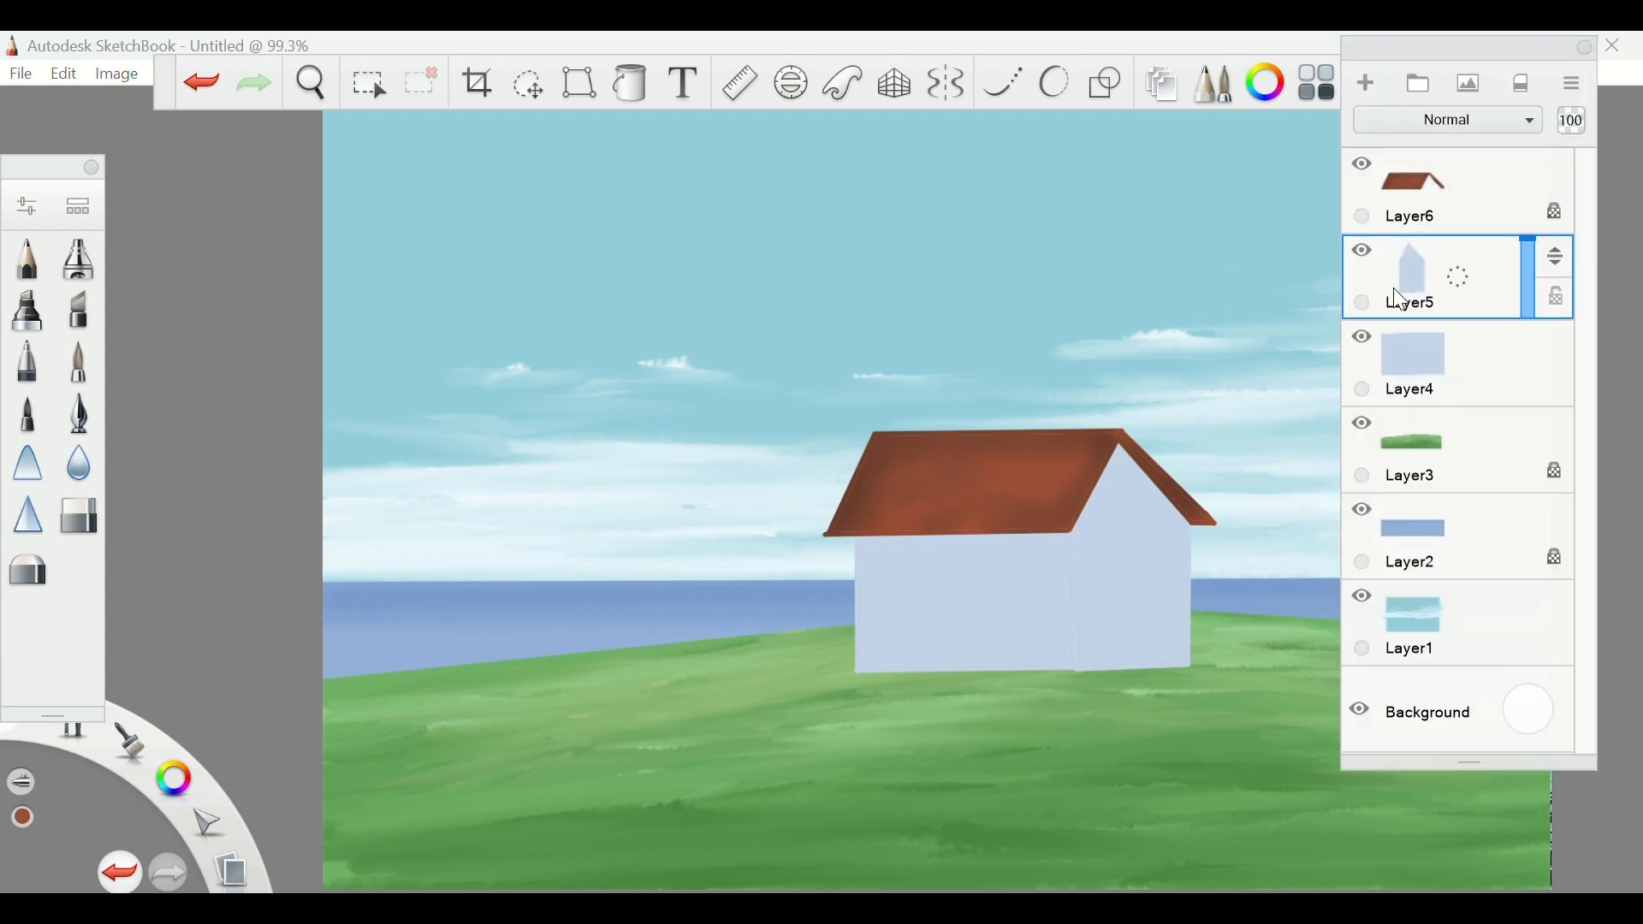
pyautogui.click(1412, 377)
pyautogui.hotkey('ctrl', 'b')
pyautogui.moveTo(931, 592); pyautogui.dragTo(897, 575)
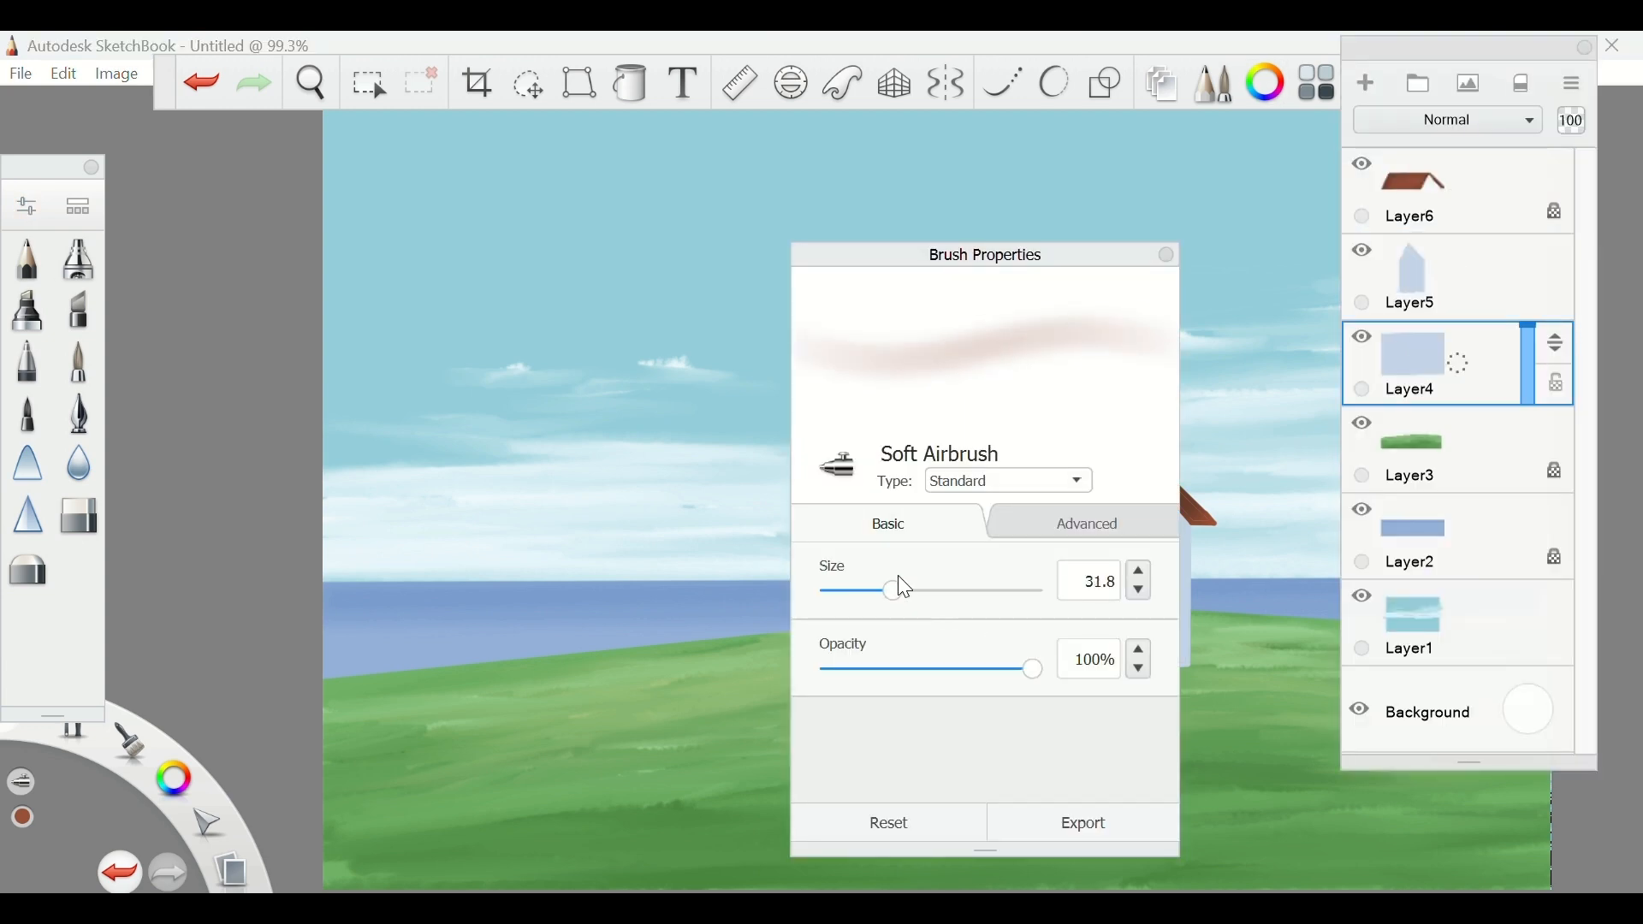
pyautogui.hotkey('ctrl', 'b')
pyautogui.click(1585, 47)
# Sample the side wall's pale blue and set a deeper greyish blue as the painting colour
pyautogui.click(1267, 88)
pyautogui.click(523, 366)
pyautogui.click(907, 582)
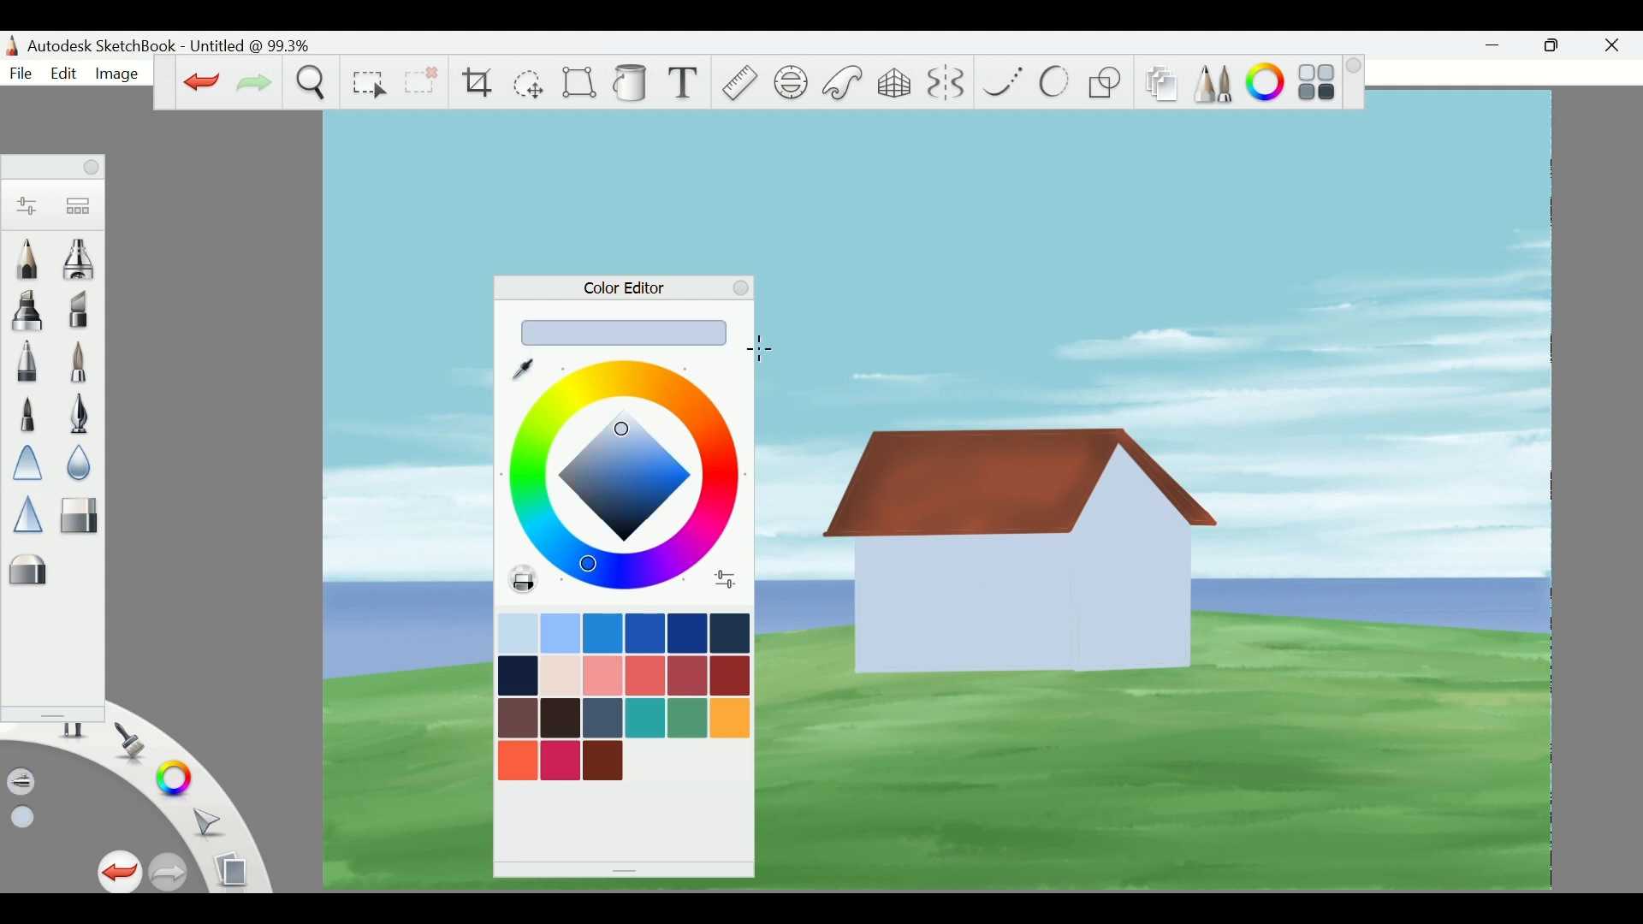
pyautogui.click(739, 286)
pyautogui.click(1267, 101)
pyautogui.moveTo(621, 433); pyautogui.dragTo(608, 455)
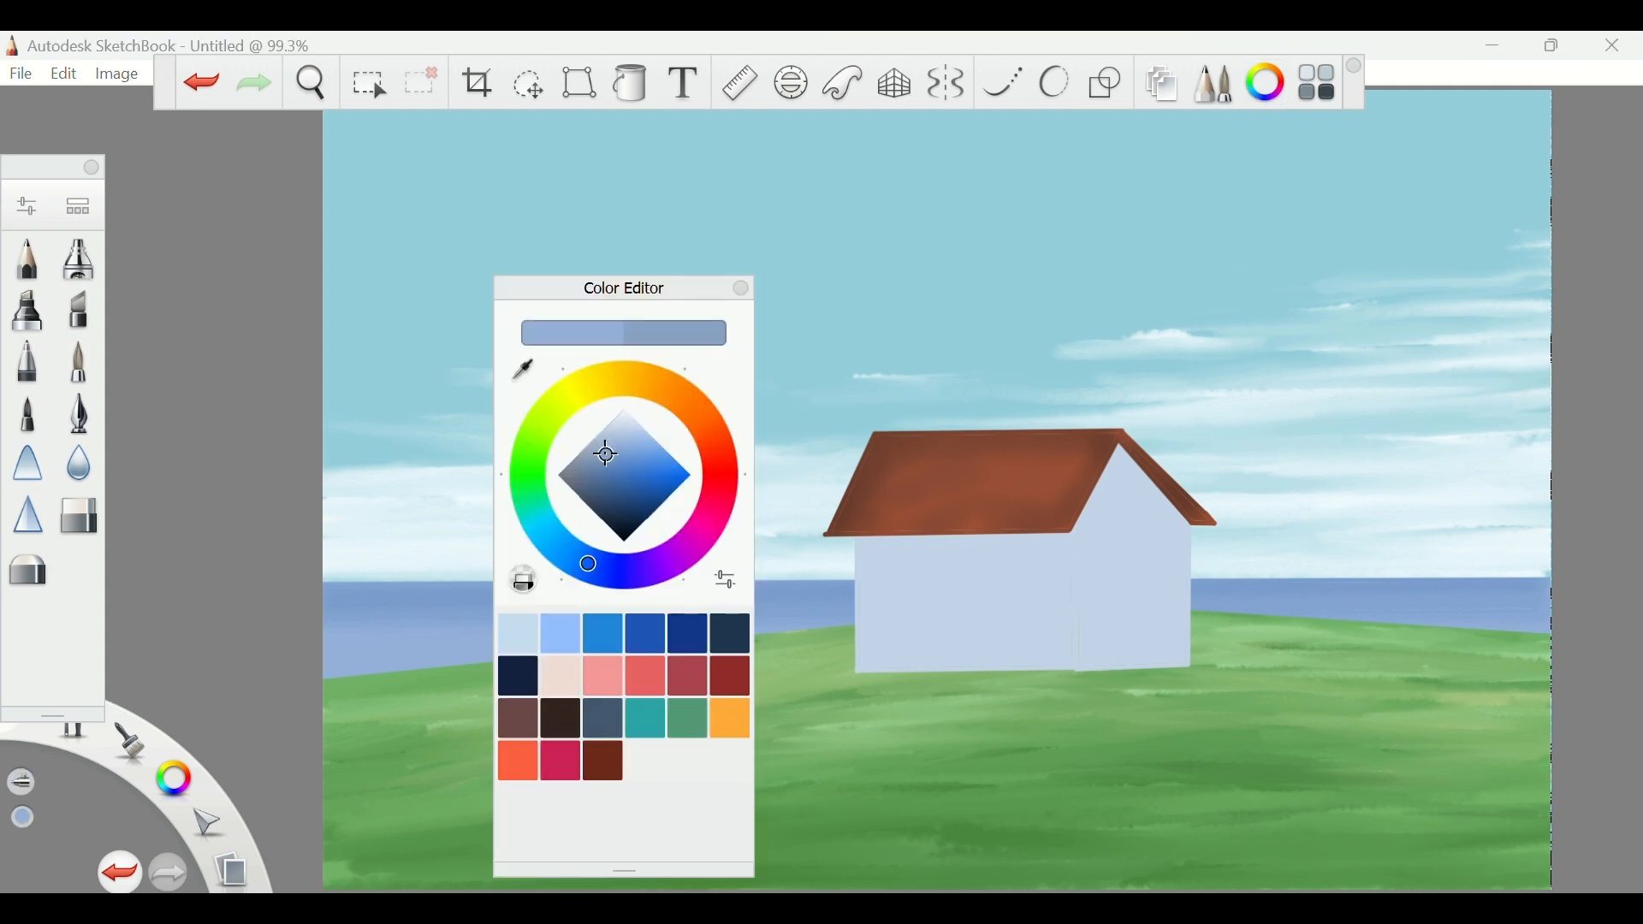
# Lock Layer4's transparency and choose the Hard Airbrush from the Traditional set at size 19.5
pyautogui.hotkey('ctrl', 'i')
pyautogui.hotkey('ctrl', 'l')
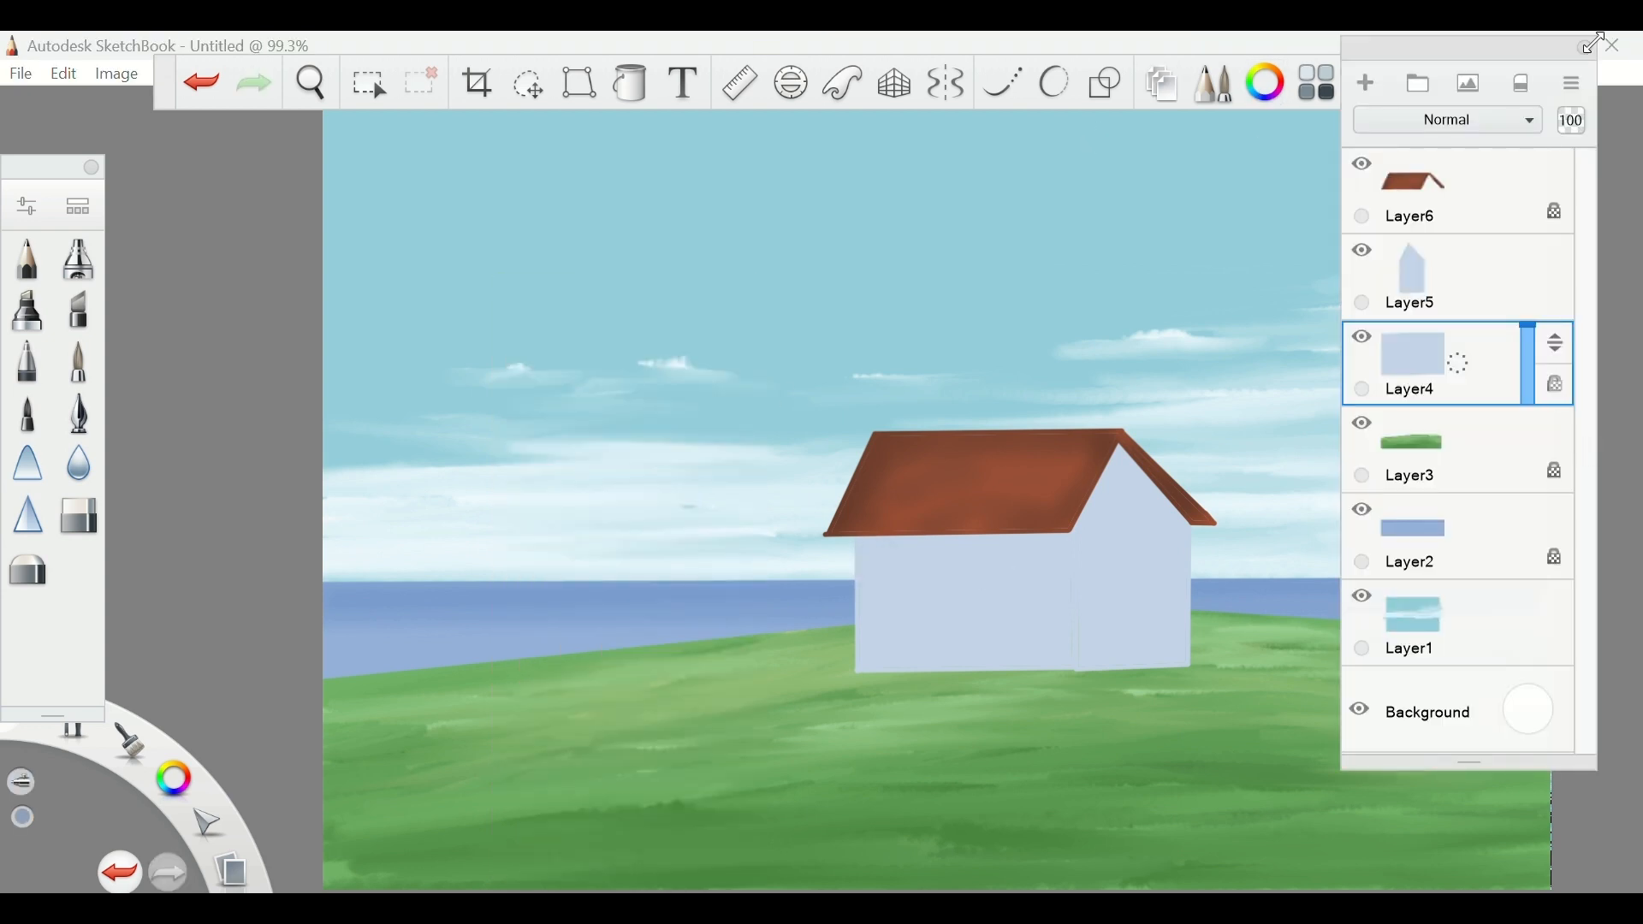
pyautogui.click(1593, 43)
pyautogui.moveTo(909, 579)
pyautogui.mouseDown()
pyautogui.moveTo(873, 542)
pyautogui.moveTo(871, 676)
pyautogui.moveTo(924, 631)
pyautogui.moveTo(1052, 608)
pyautogui.moveTo(946, 554)
pyautogui.moveTo(1054, 550)
pyautogui.moveTo(928, 542)
pyautogui.moveTo(884, 575)
pyautogui.mouseUp()
pyautogui.click(78, 209)
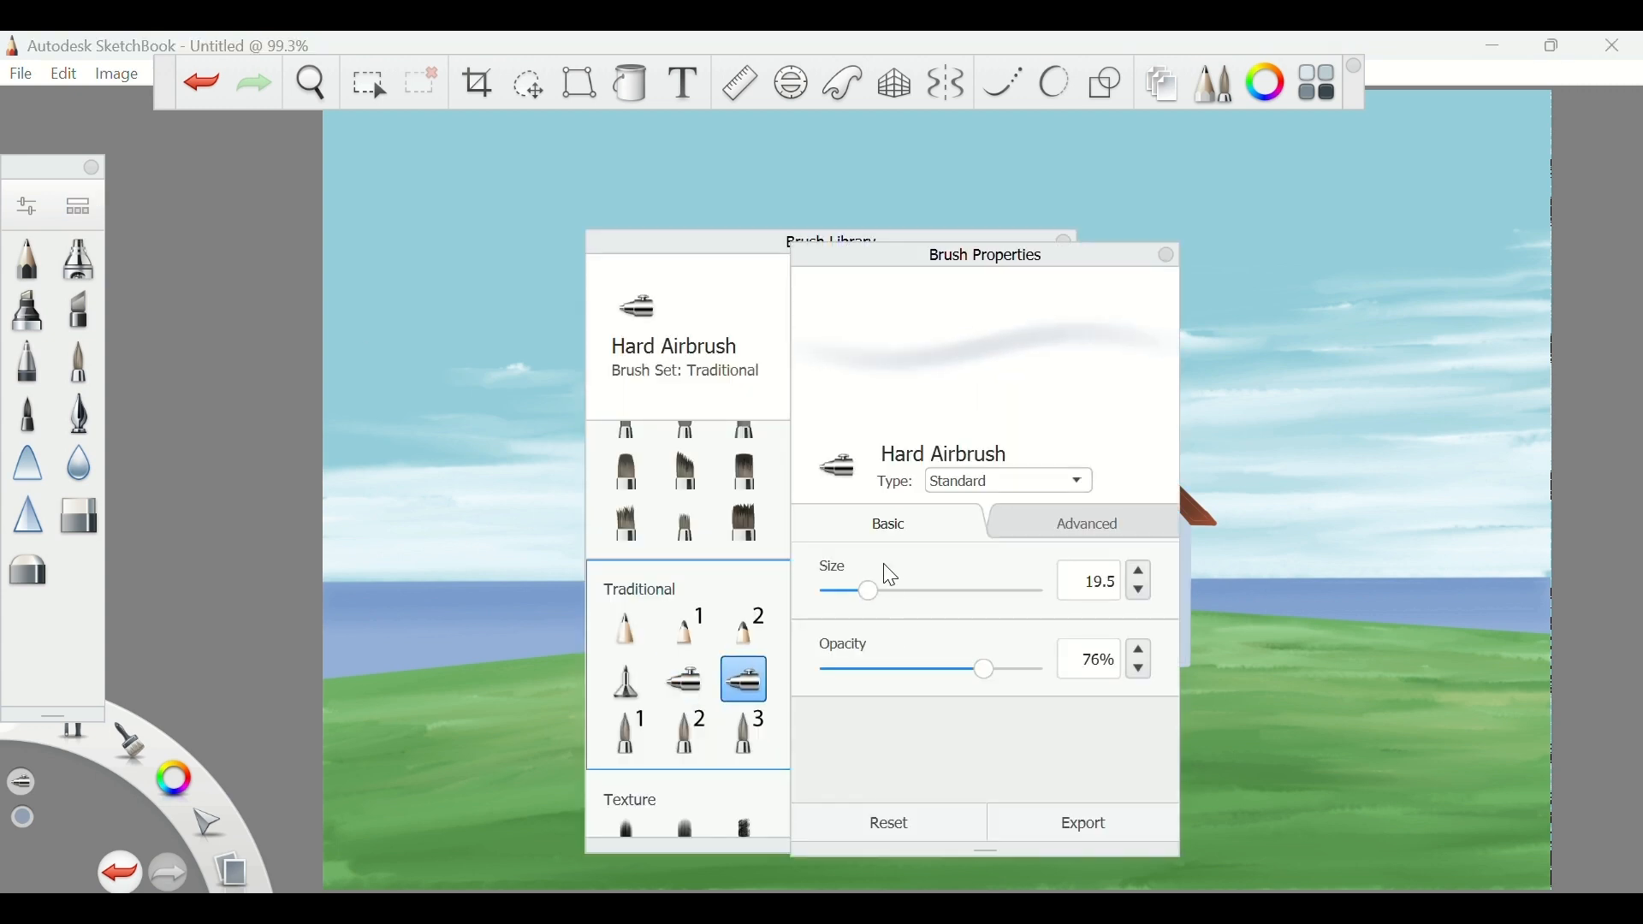
pyautogui.click(1063, 245)
pyautogui.click(1063, 245)
# Set a darker greyish blue and airbrush shading along the base and lower part of the side wall
pyautogui.click(1263, 89)
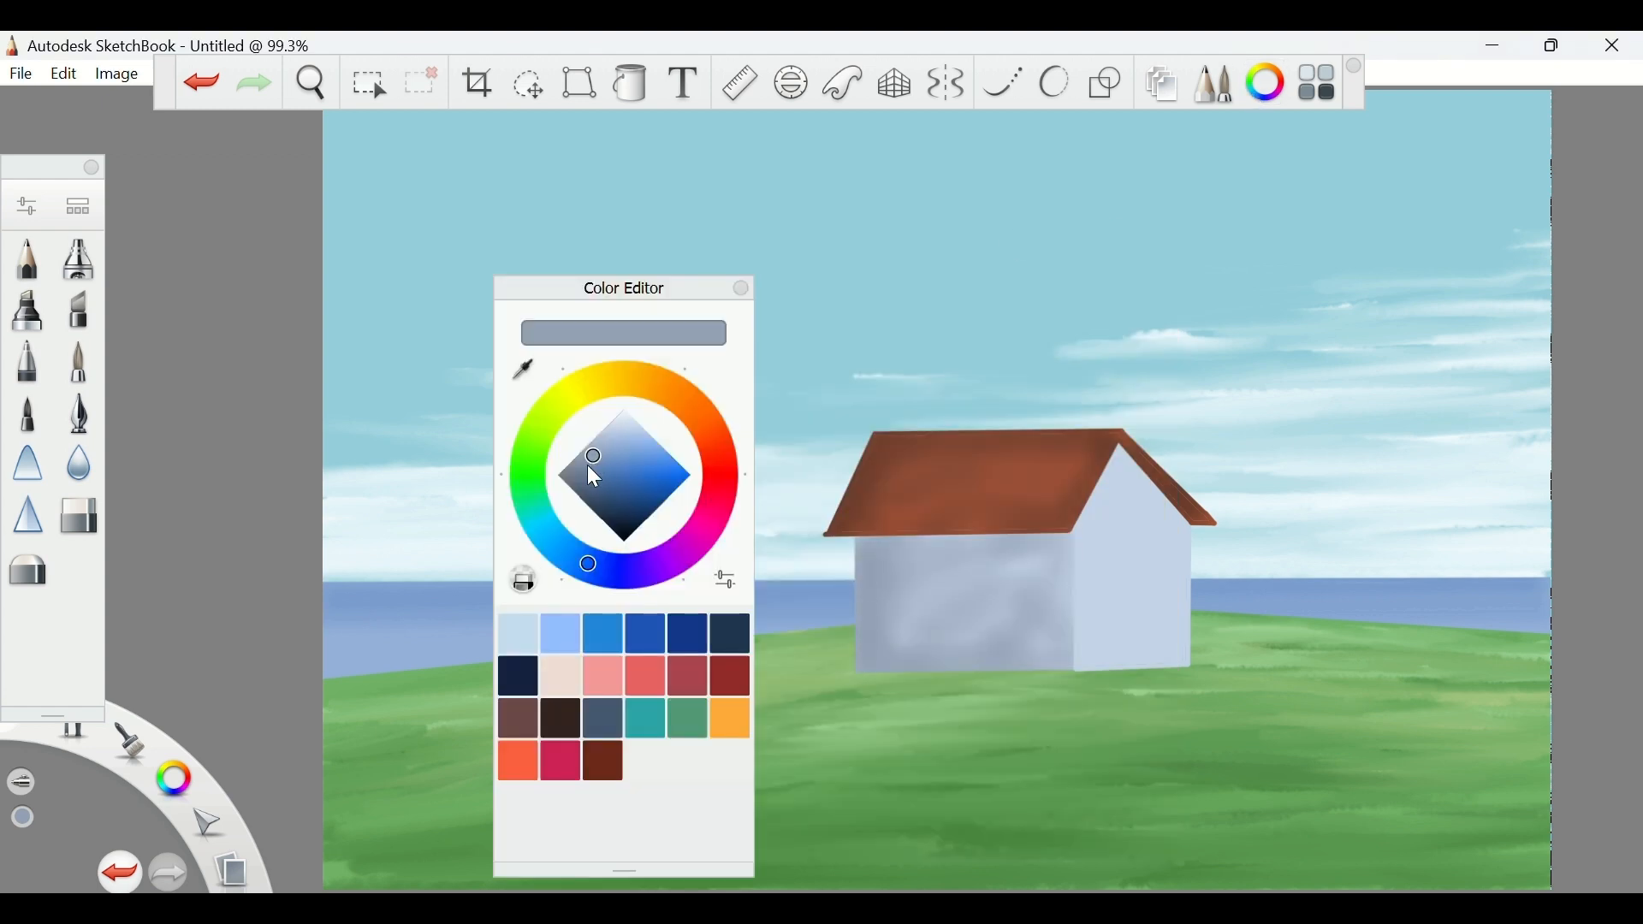
pyautogui.click(588, 470)
pyautogui.click(740, 285)
pyautogui.moveTo(1055, 657)
pyautogui.mouseDown()
pyautogui.moveTo(888, 649)
pyautogui.moveTo(1013, 654)
pyautogui.mouseUp()
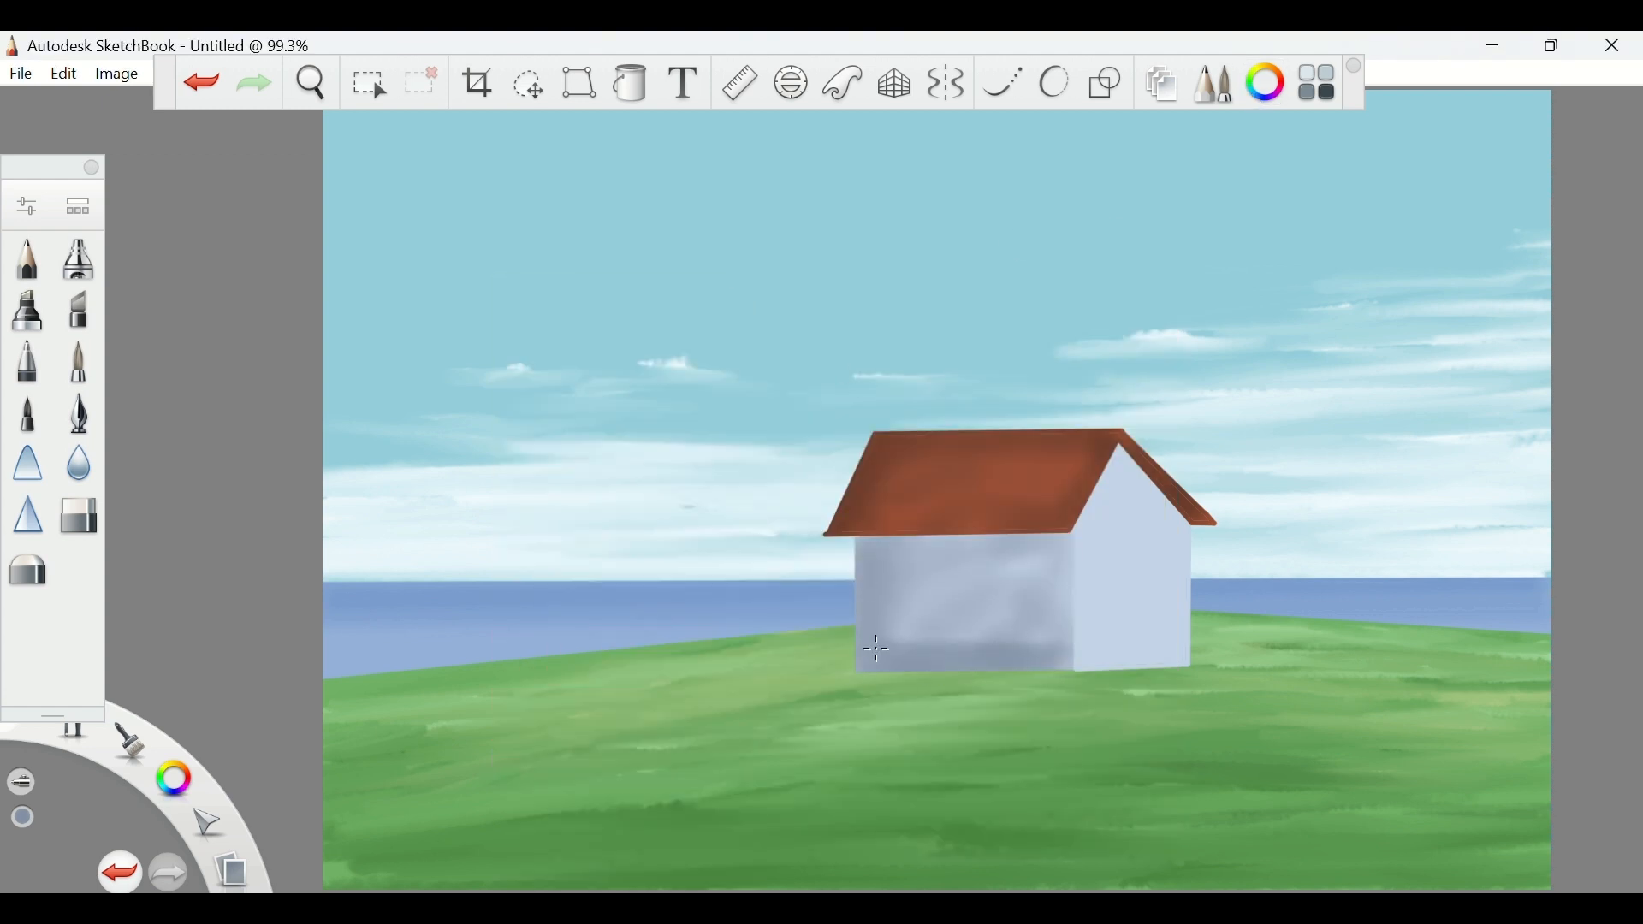
pyautogui.moveTo(900, 631); pyautogui.dragTo(1067, 630)
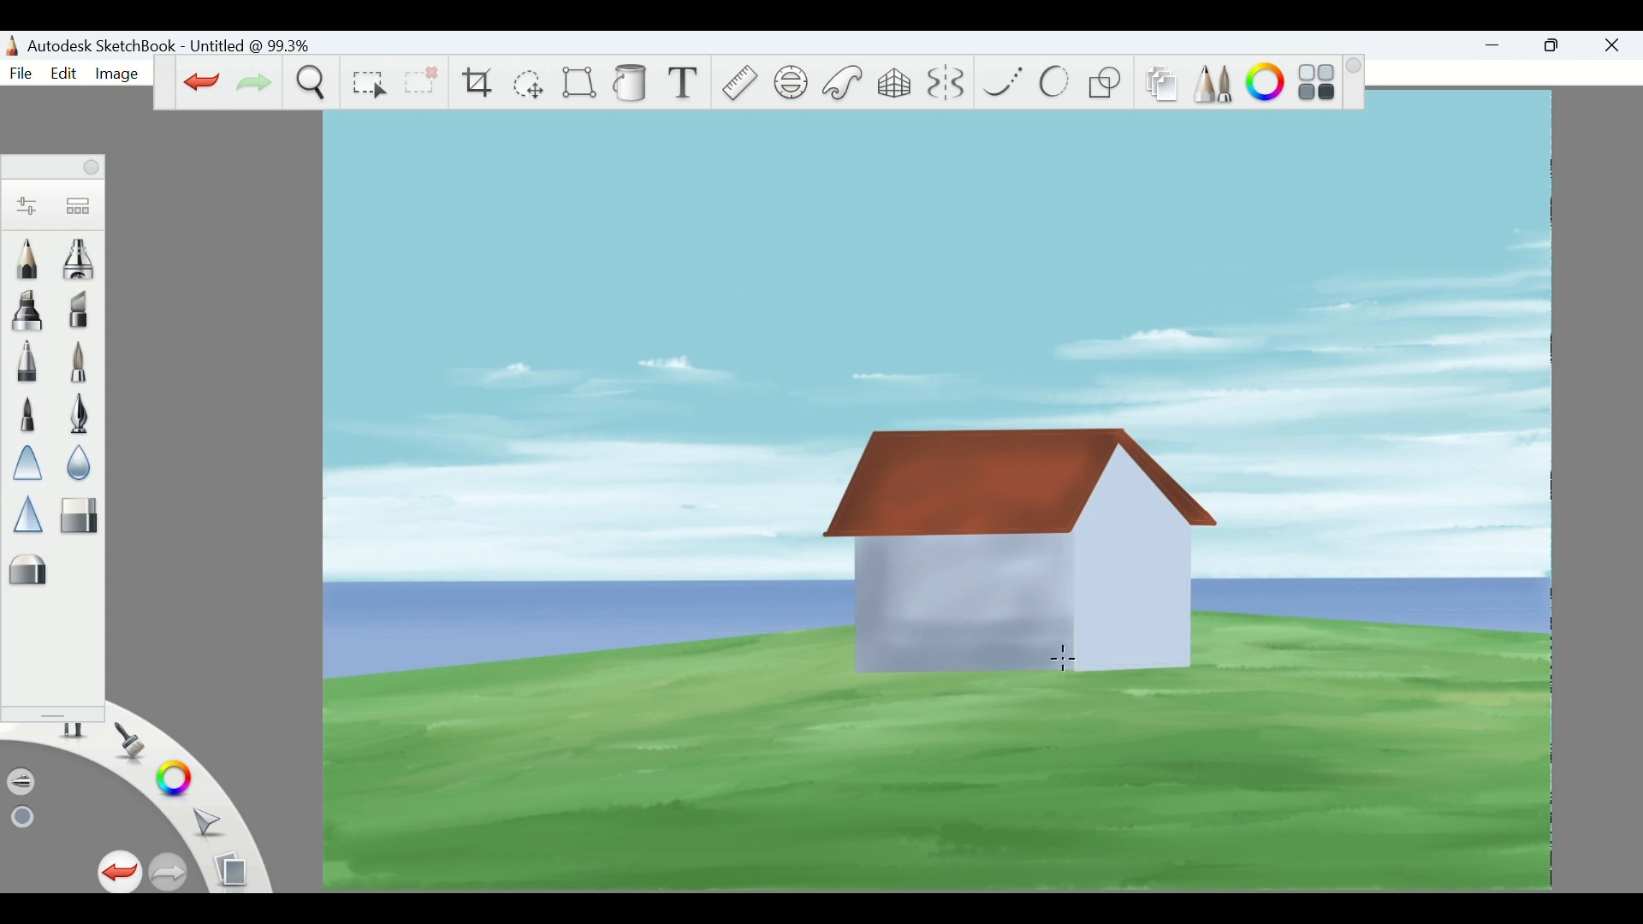
# Adjust the greyish blue, make Layer5 active with locked transparency and choose the Soft Airbrush from the Traditional set
pyautogui.click(1265, 83)
pyautogui.click(578, 471)
pyautogui.click(740, 286)
pyautogui.hotkey('ctrl', 'l')
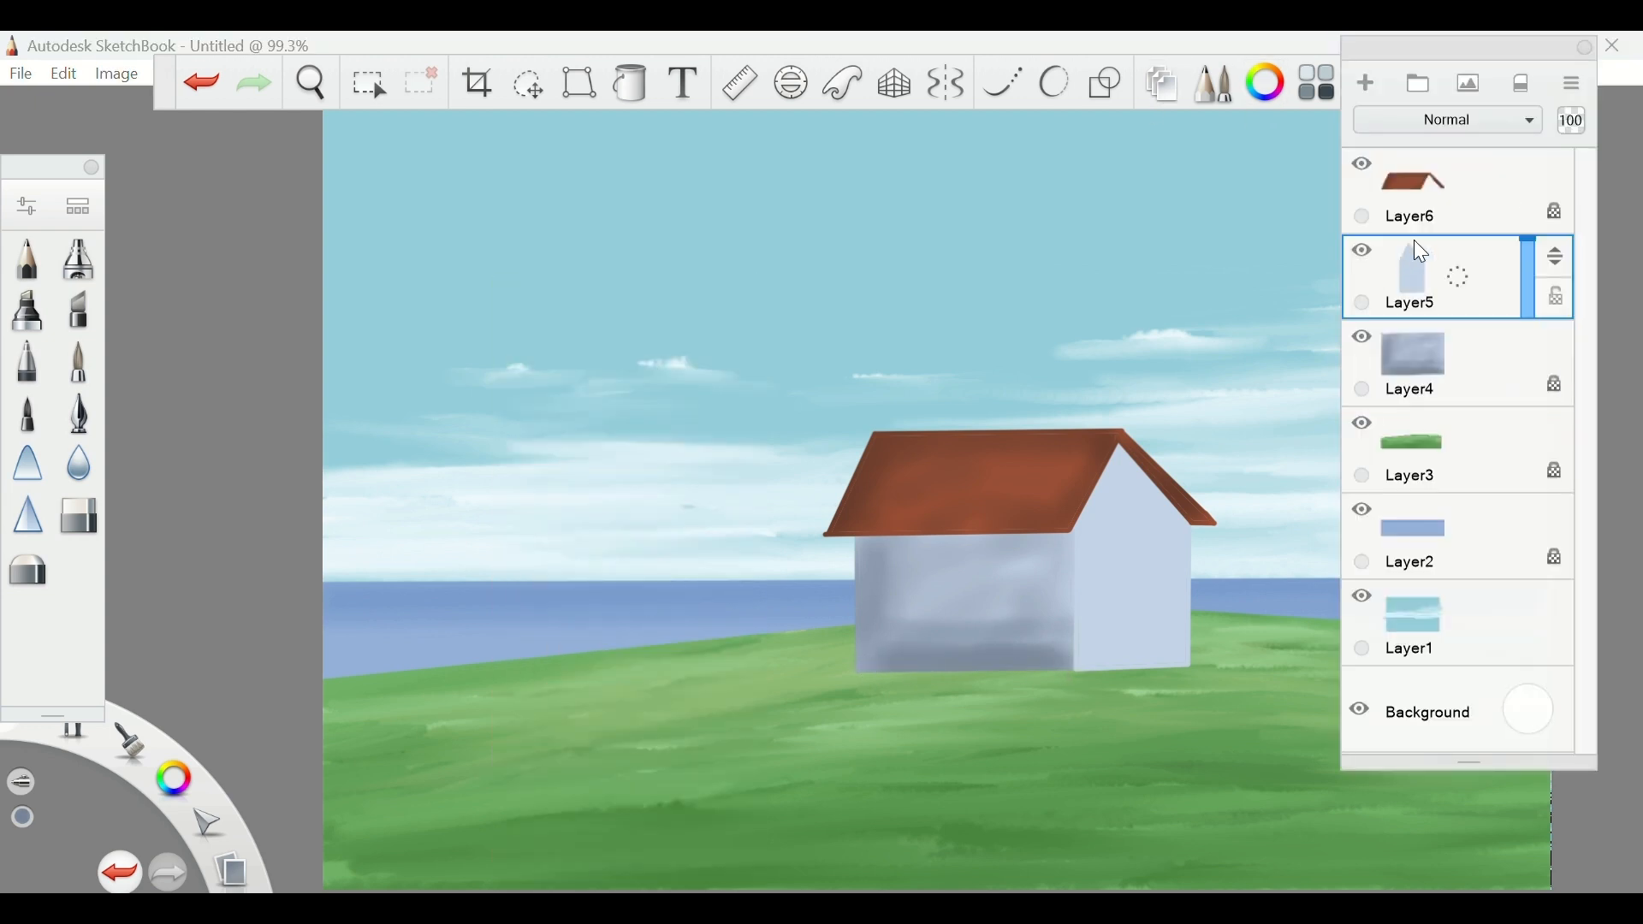
pyautogui.click(78, 207)
pyautogui.doubleClick(685, 681)
pyautogui.click(1166, 254)
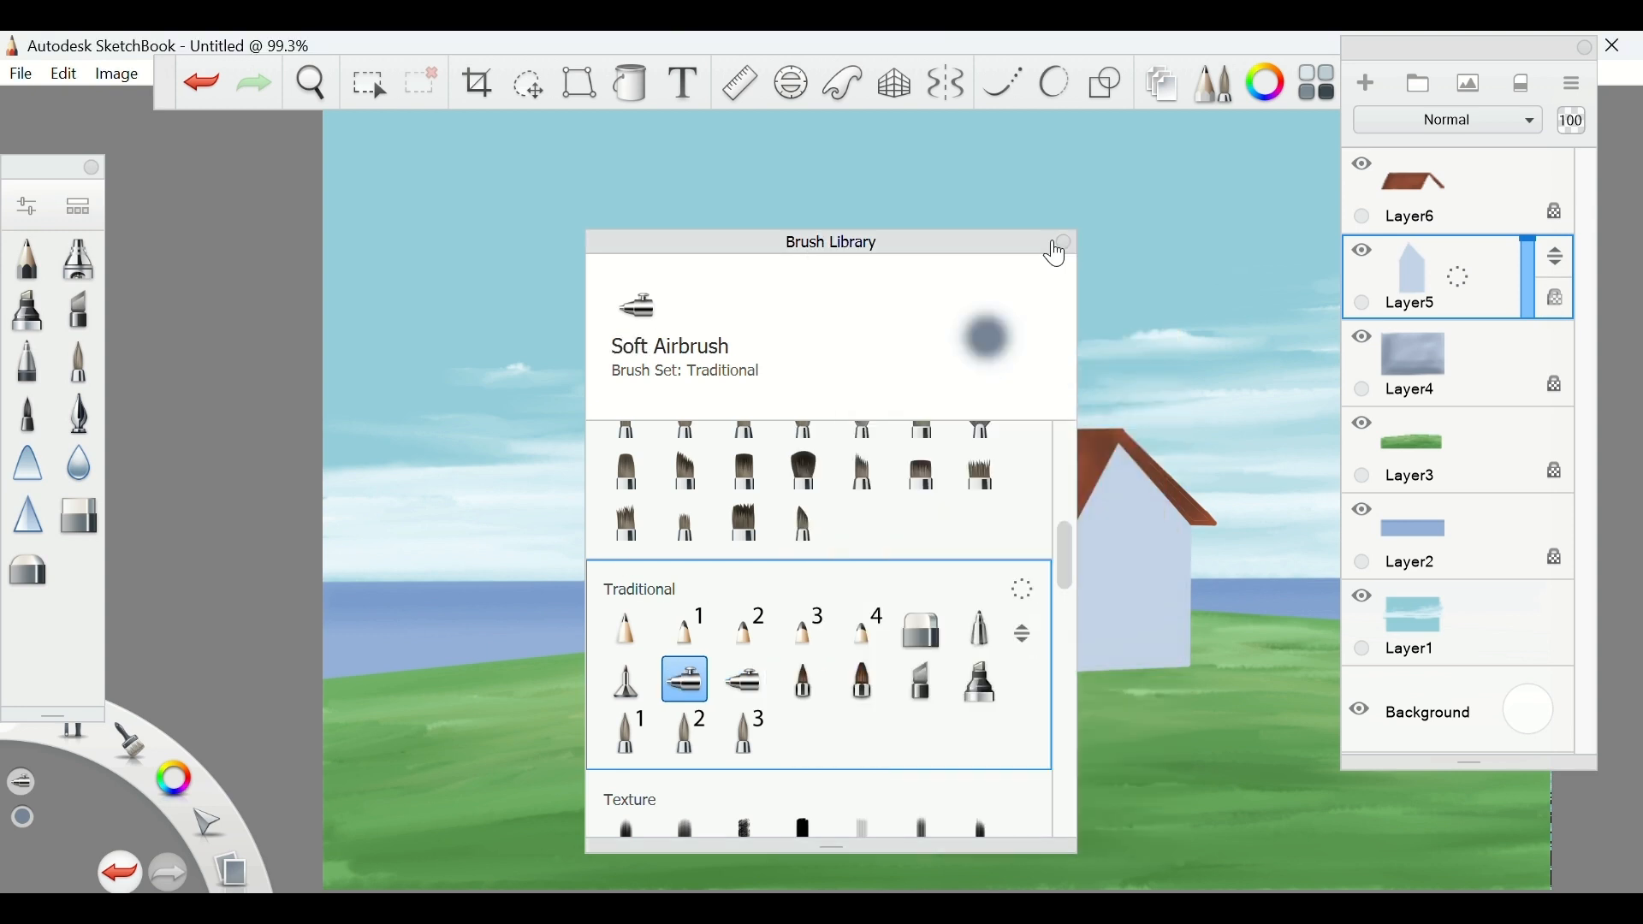
pyautogui.click(1063, 242)
# Undo the trial stroke, reduce the Soft Airbrush size and shade the gable wall greyish blue down its edge and along its base
pyautogui.moveTo(1112, 561); pyautogui.dragTo(1090, 634)
pyautogui.hotkey('ctrl', 'z')
pyautogui.click(26, 206)
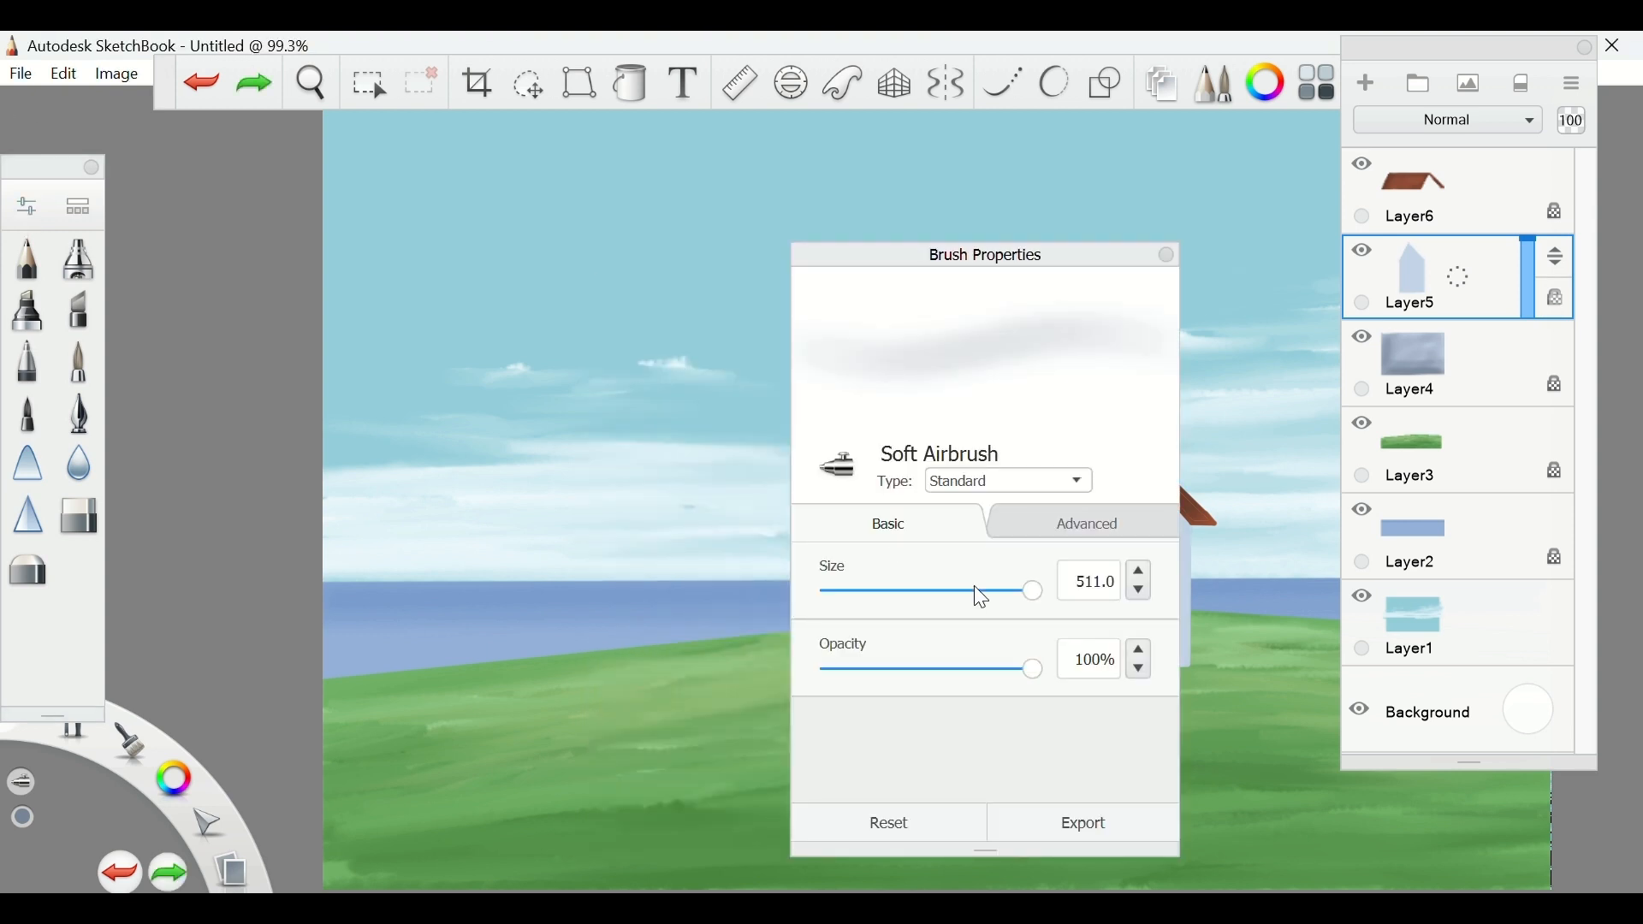
pyautogui.moveTo(975, 587); pyautogui.dragTo(942, 587)
pyautogui.click(1159, 253)
pyautogui.moveTo(1104, 599)
pyautogui.mouseDown()
pyautogui.moveTo(1078, 539)
pyautogui.moveTo(1117, 632)
pyautogui.moveTo(1185, 640)
pyautogui.mouseUp()
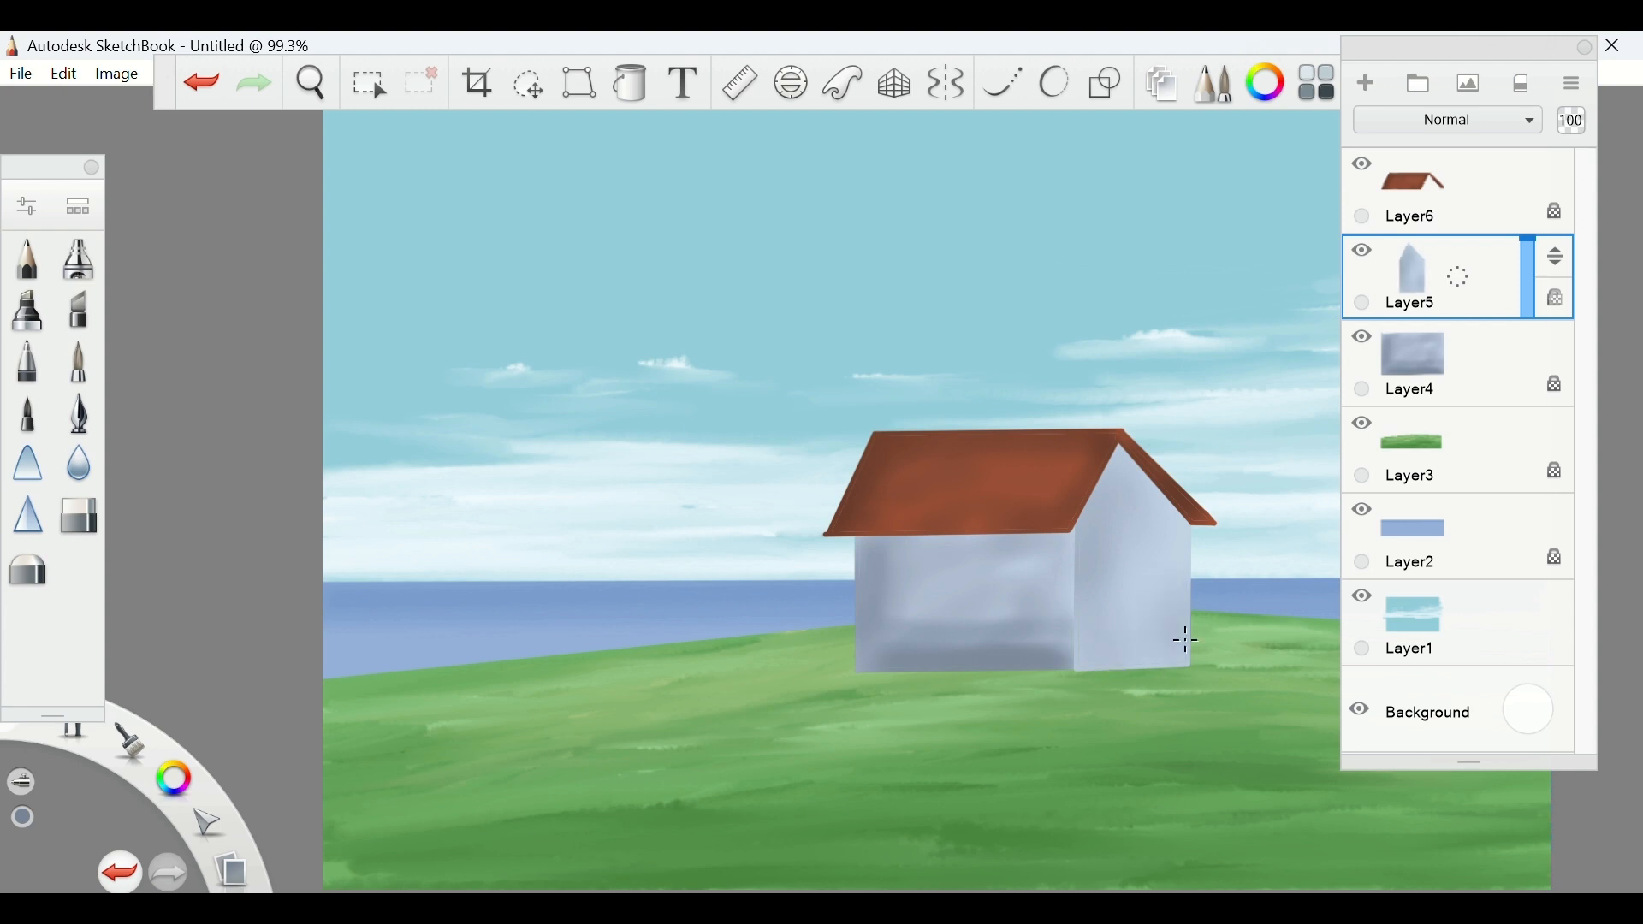
pyautogui.click(1587, 50)
# Choose the Sharp Glaze brush from the Artist set and set a dark charcoal grey as the painting colour
pyautogui.click(78, 206)
pyautogui.scroll(-5, 737, 657)
pyautogui.doubleClick(799, 576)
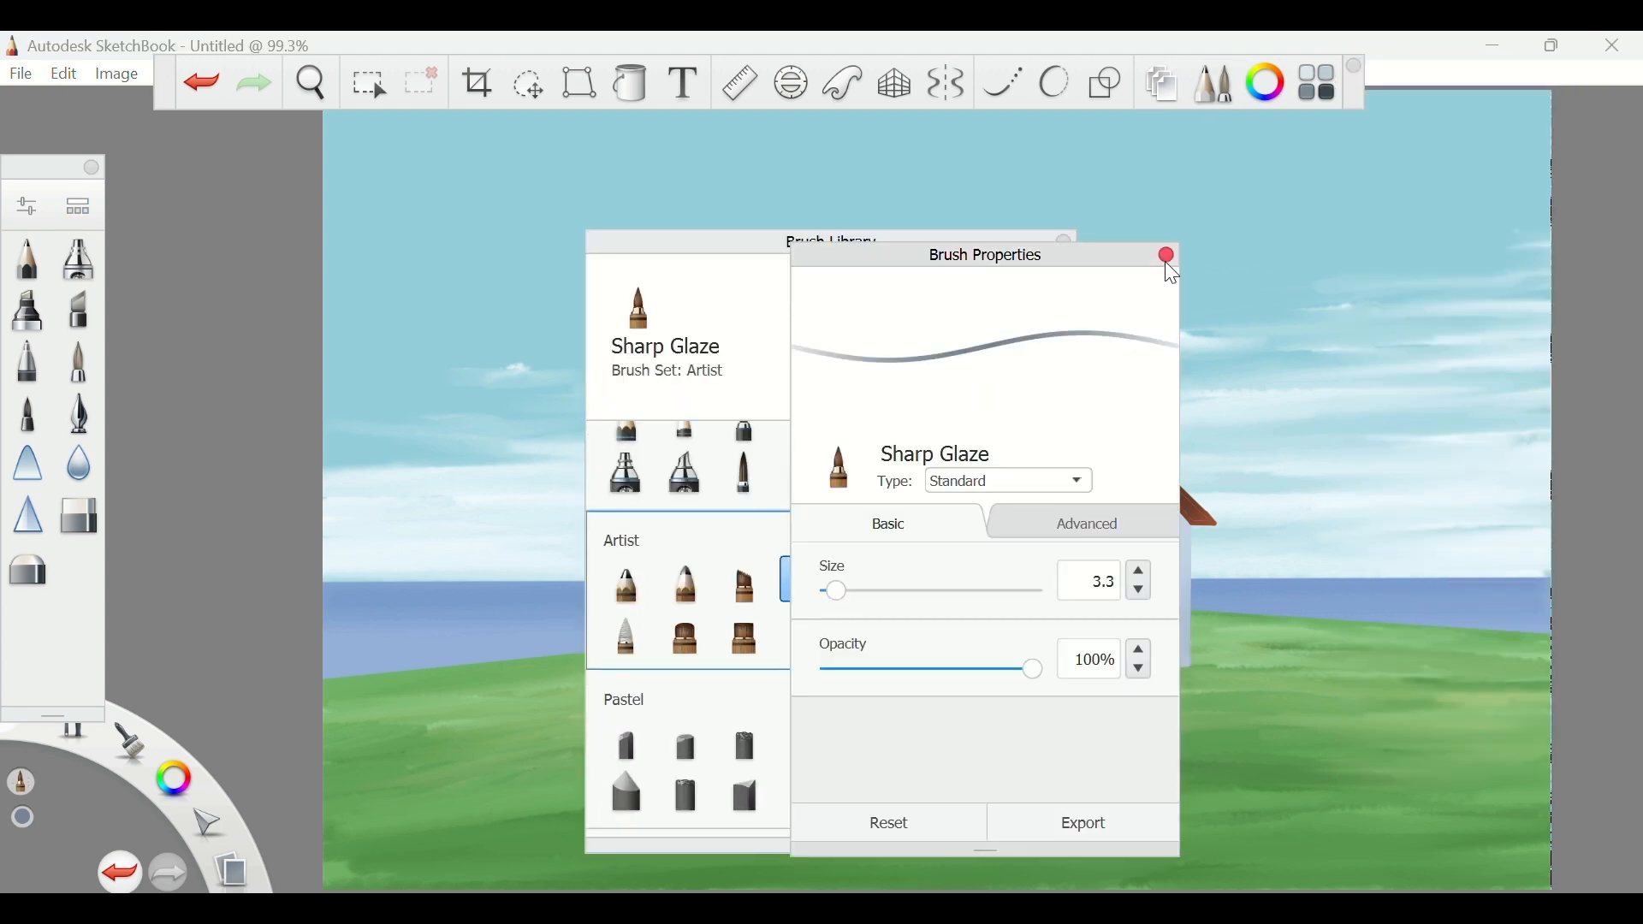
pyautogui.click(1169, 255)
pyautogui.click(1266, 83)
pyautogui.click(742, 288)
# Draw two dark rectangular window outlines side by side on the side wall in Layer4
pyautogui.click(1107, 83)
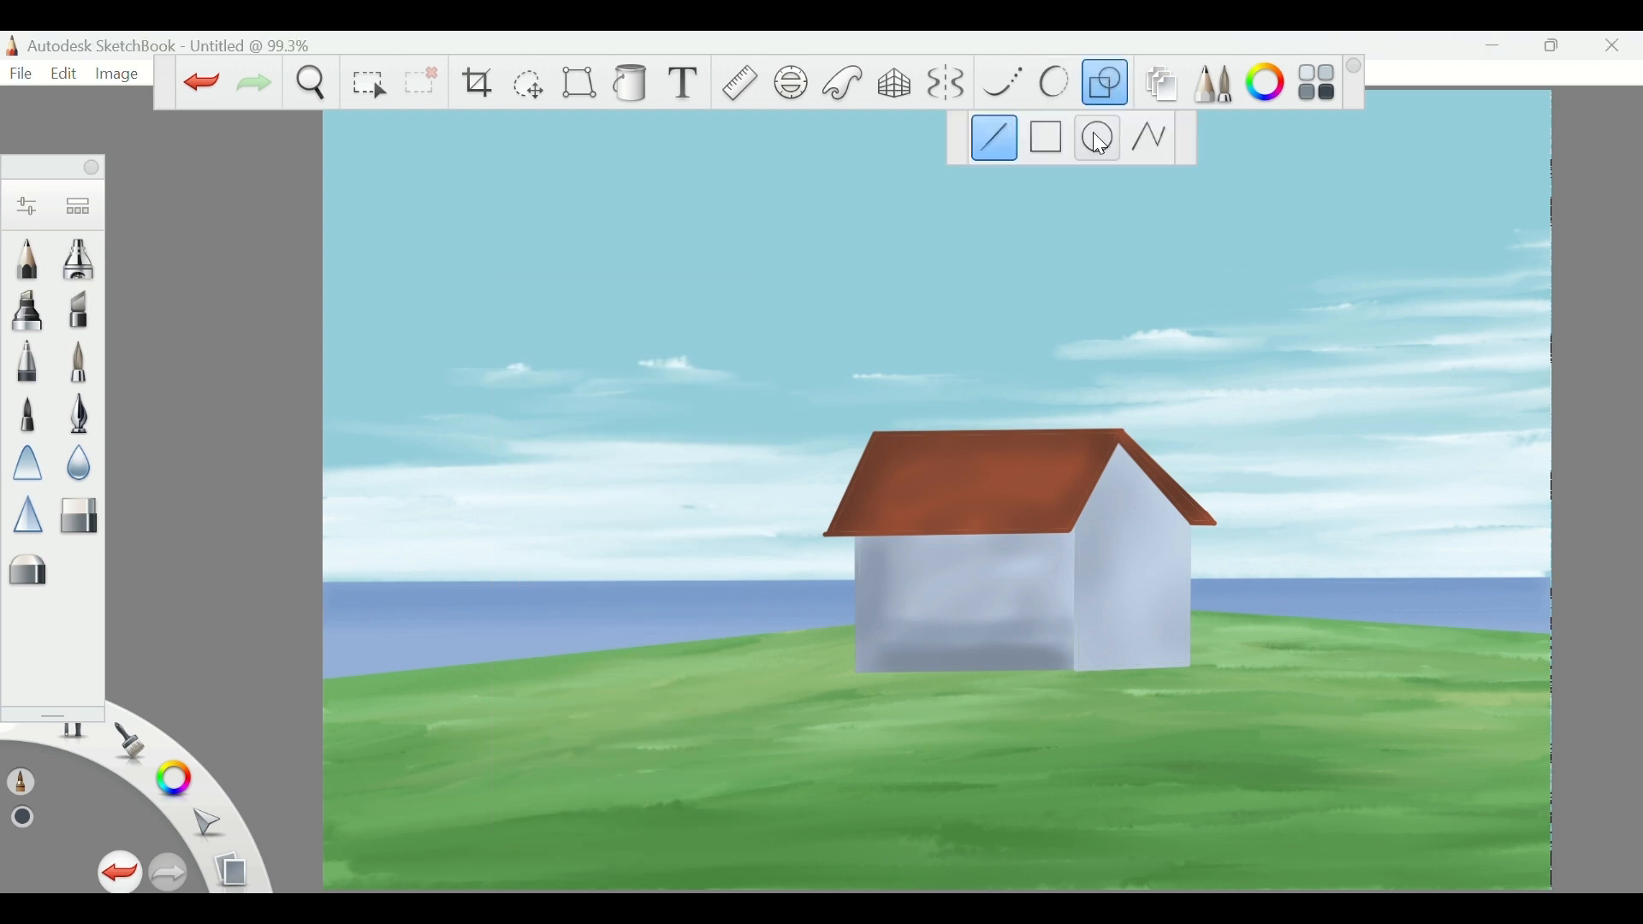
pyautogui.click(1046, 138)
pyautogui.click(1318, 83)
pyautogui.hotkey('ctrl', 'l')
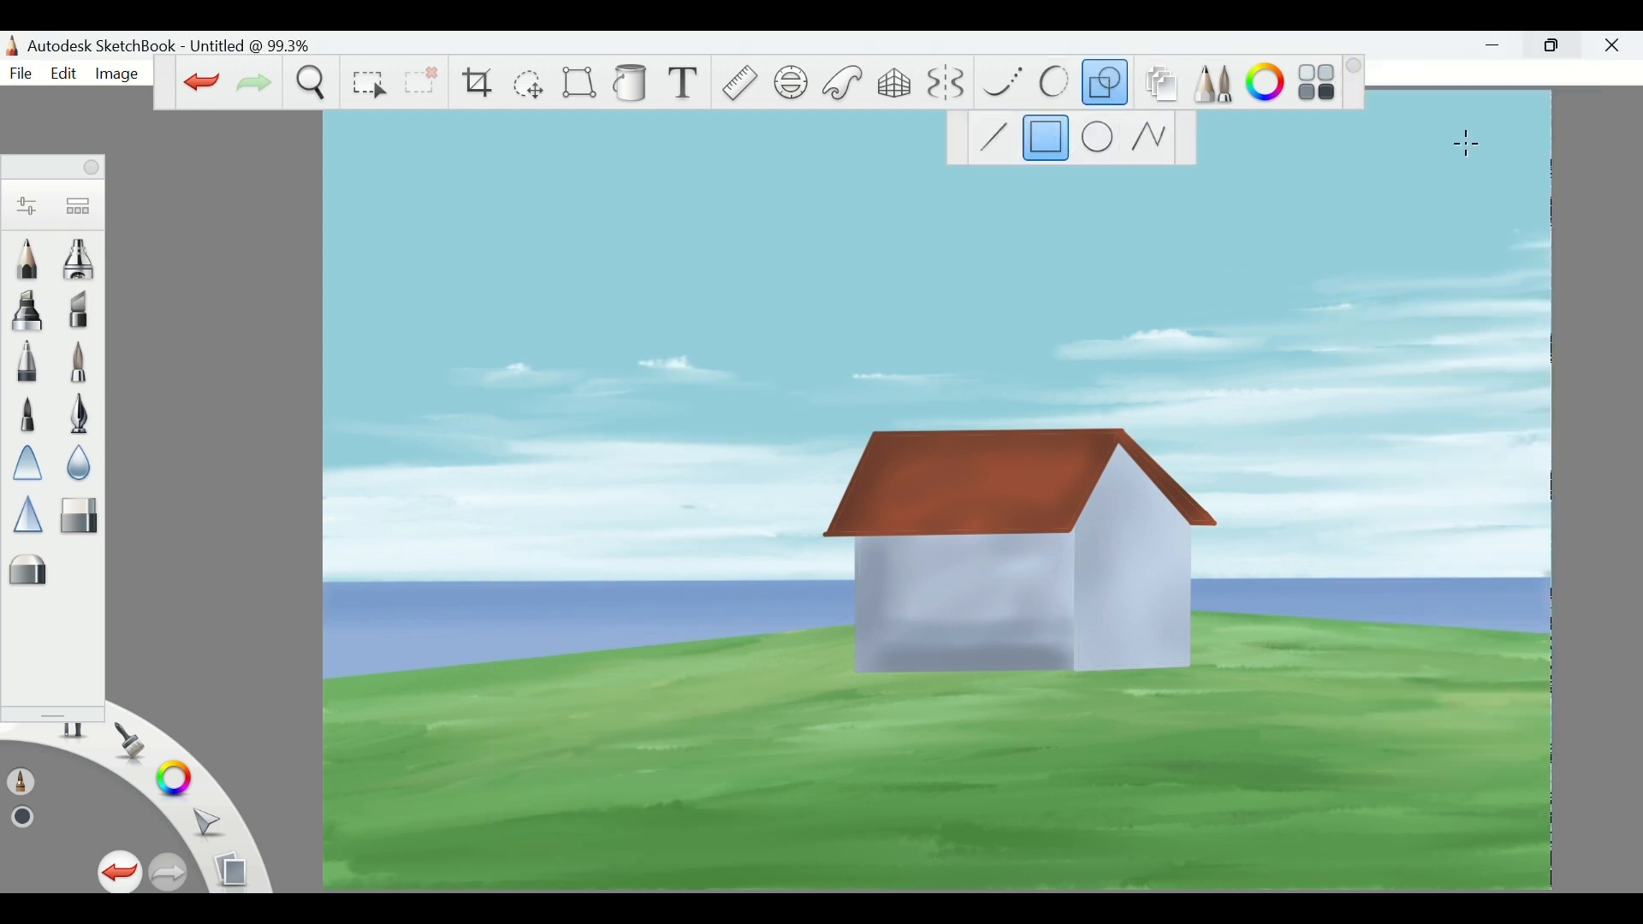
pyautogui.moveTo(918, 608); pyautogui.dragTo(920, 610)
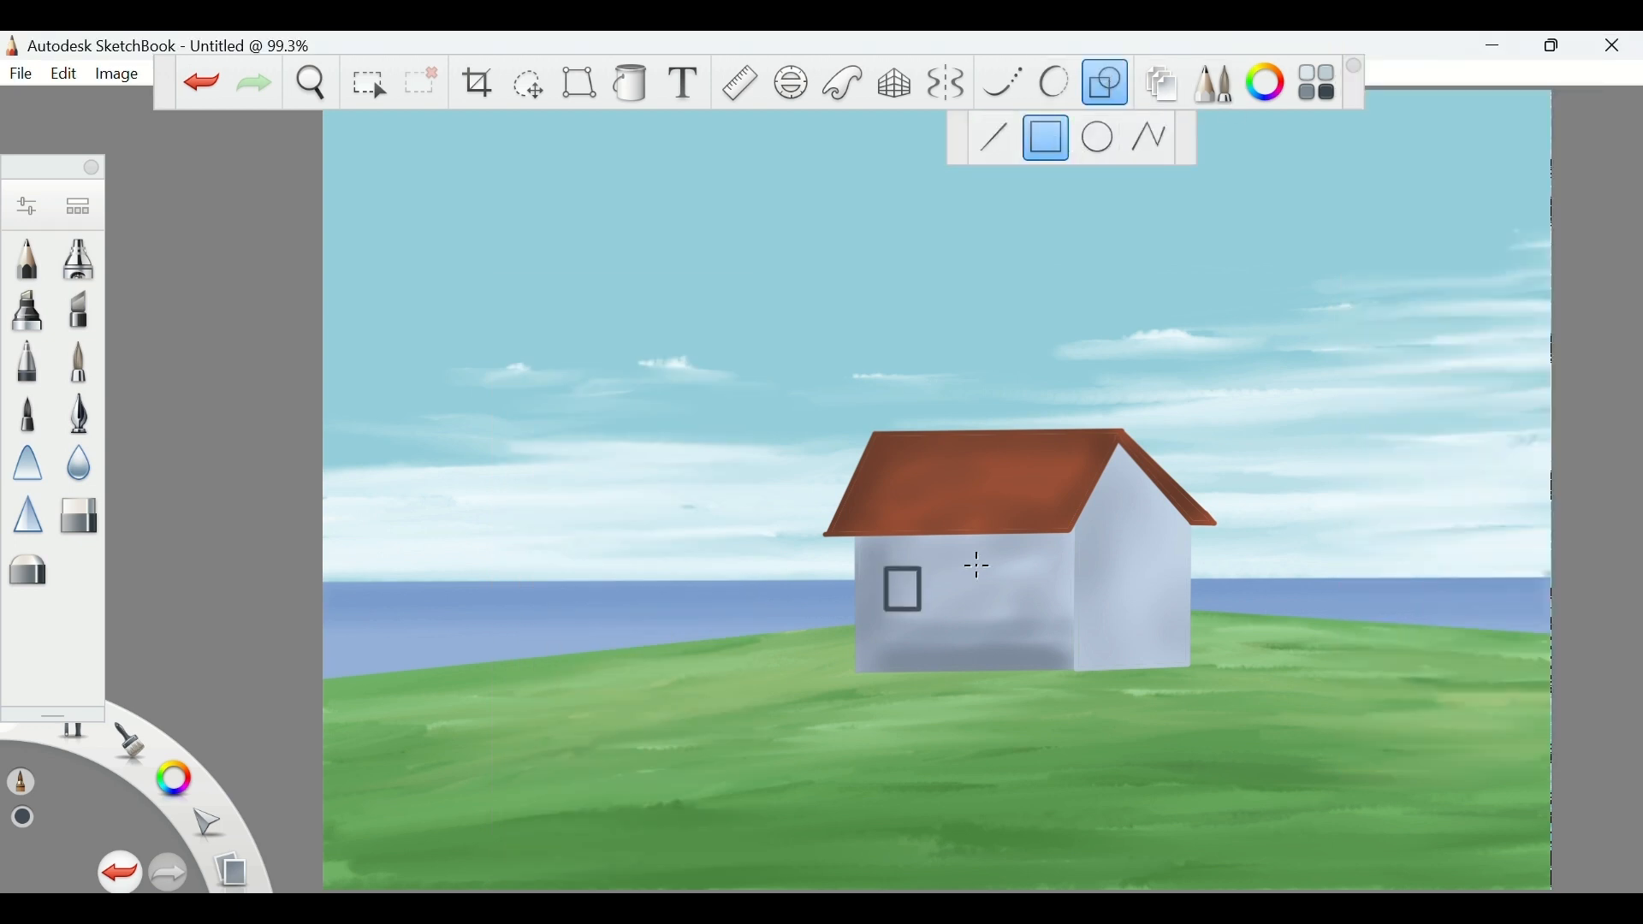
pyautogui.moveTo(997, 569)
pyautogui.mouseDown()
pyautogui.moveTo(1033, 623)
pyautogui.moveTo(1032, 609)
pyautogui.mouseUp()
pyautogui.hotkey('ctrl', 'z')
# Draw a tall narrow door outline and two small window outlines above it on the gable wall in Layer5
pyautogui.click(1161, 83)
pyautogui.click(1424, 297)
pyautogui.click(1587, 51)
pyautogui.moveTo(1121, 577); pyautogui.dragTo(1141, 670)
pyautogui.hotkey('ctrl', 'z')
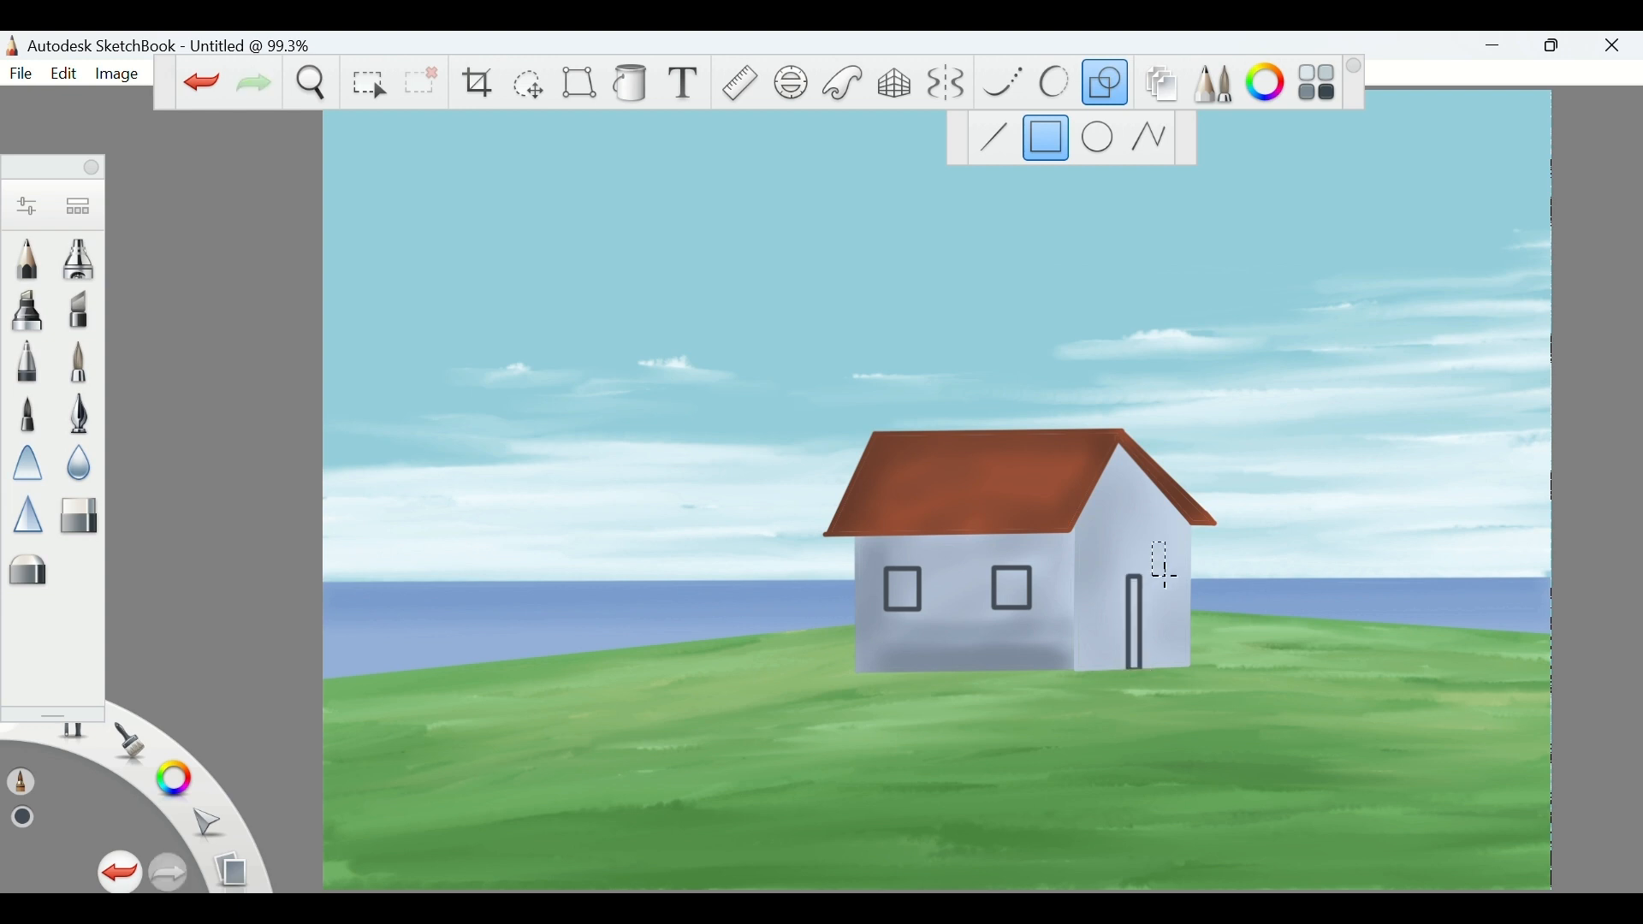
pyautogui.moveTo(1165, 575); pyautogui.dragTo(1166, 576)
# Fill the gable wall's door and two small windows with solid dark charcoal grey
pyautogui.press('f')
pyautogui.click(1110, 562)
pyautogui.click(1161, 560)
pyautogui.click(1138, 618)
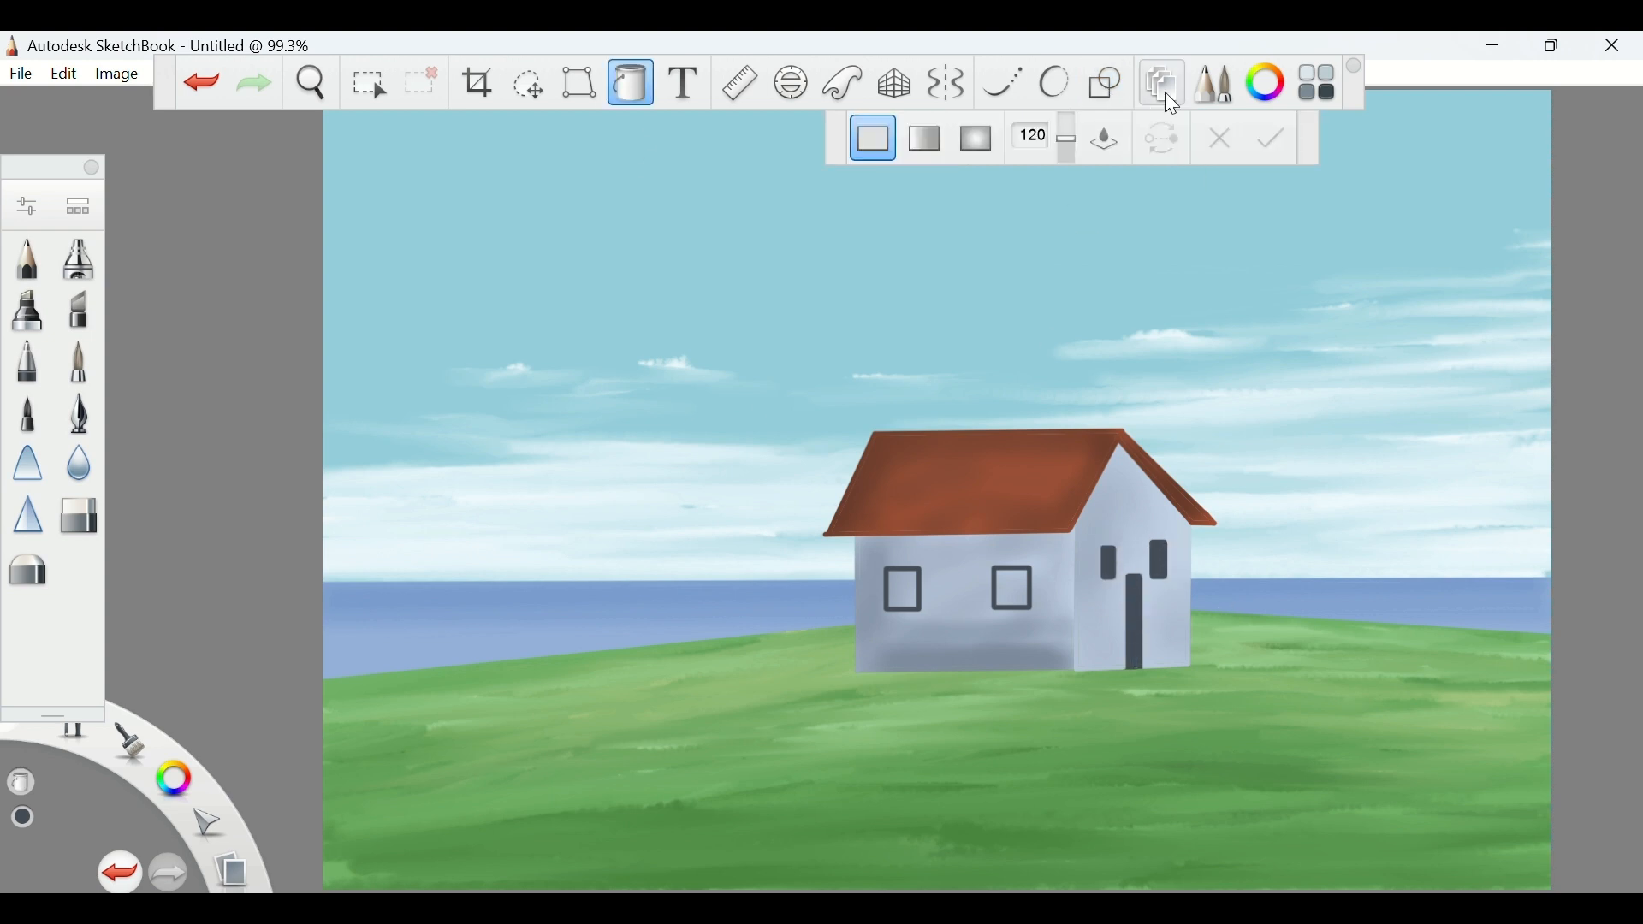
# Make Layer4 active and fill the side wall's two windows with solid dark charcoal grey
pyautogui.click(1172, 104)
pyautogui.click(903, 590)
pyautogui.click(1014, 591)
pyautogui.click(1164, 83)
pyautogui.moveTo(1554, 46)
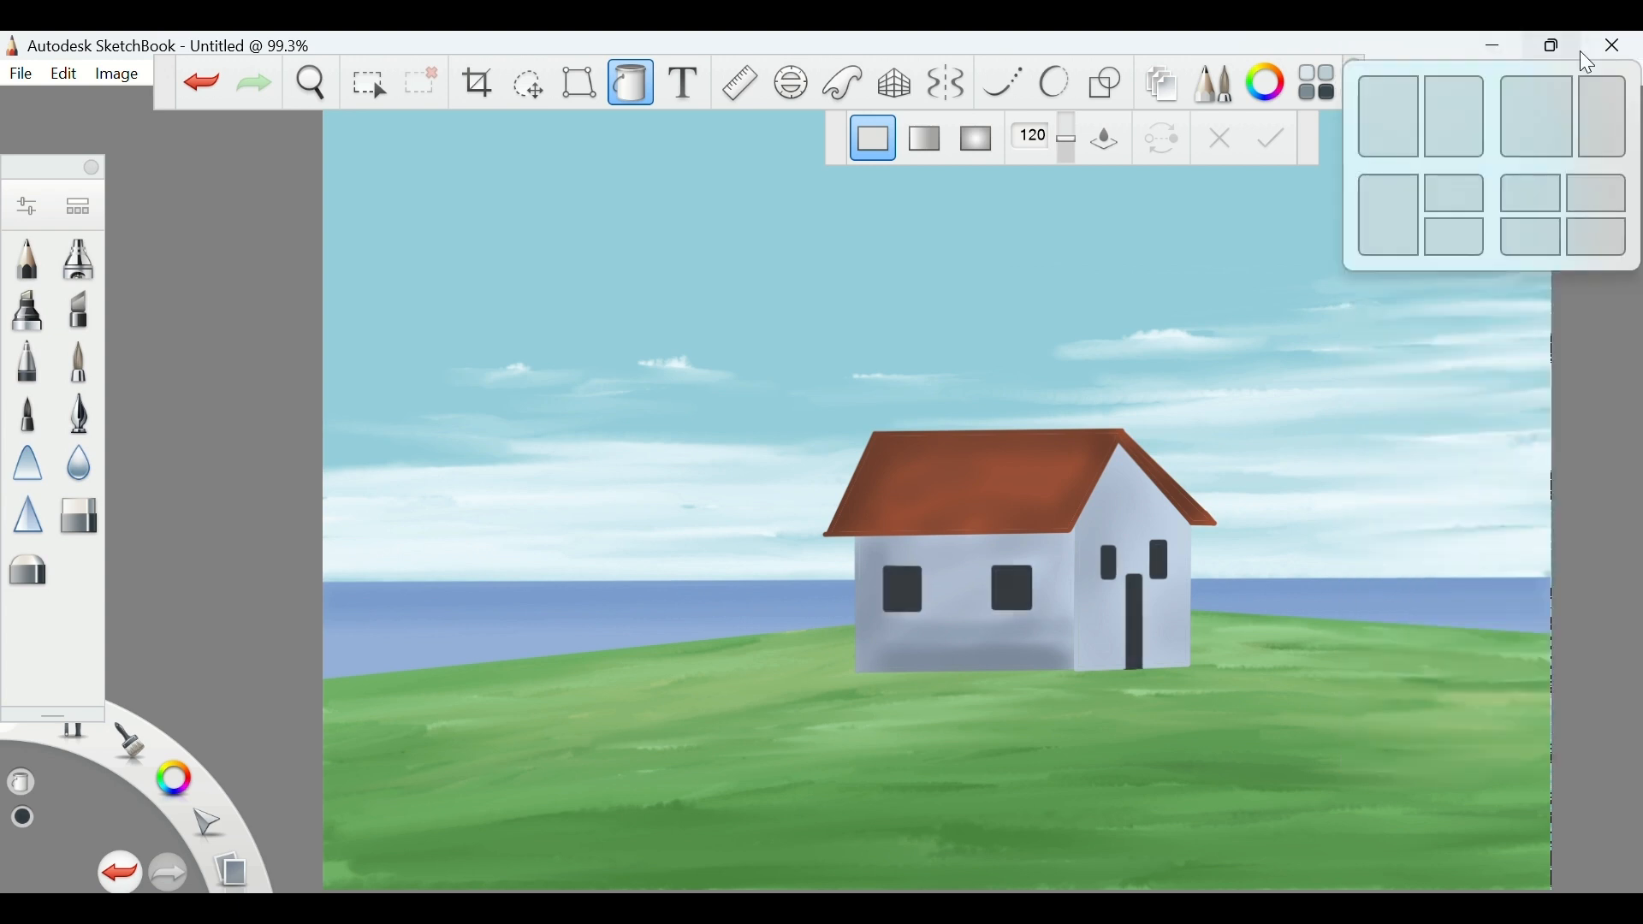
# Narrow the roof on Layer6 slightly so that its overhang past the side wall's outer corner shrinks
pyautogui.click(1164, 83)
pyautogui.click(1456, 184)
pyautogui.hotkey('ctrl', 't')
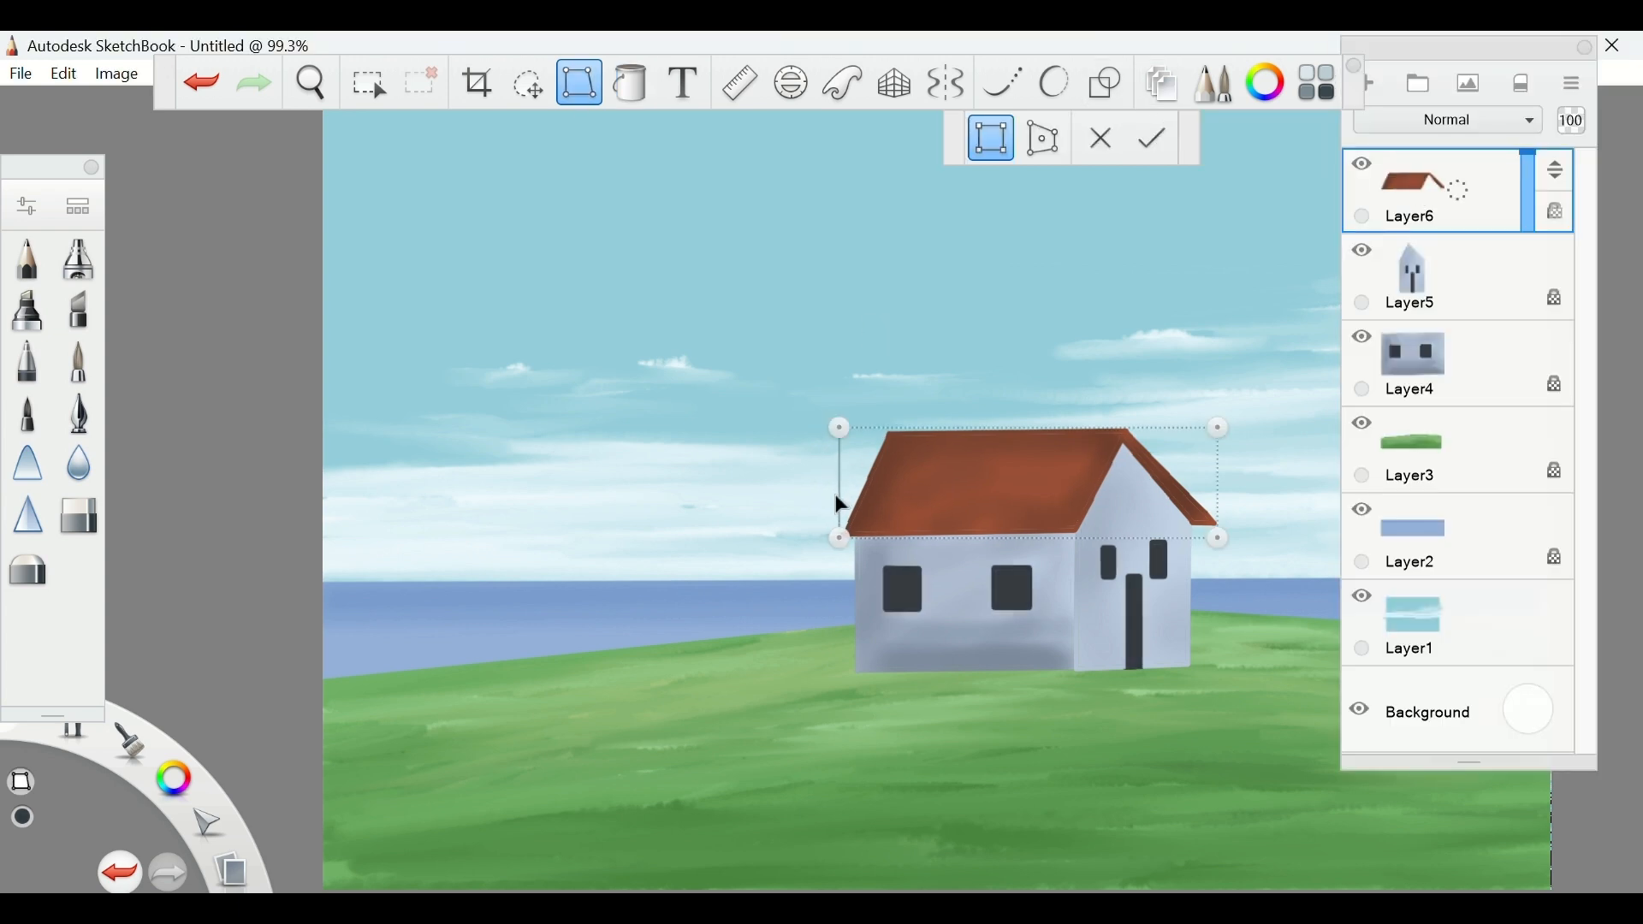
# Merge Layer4, Layer5 and Layer6 into a single house layer
pyautogui.keyDown('shift'); pyautogui.click(1493, 355); pyautogui.keyUp('shift')
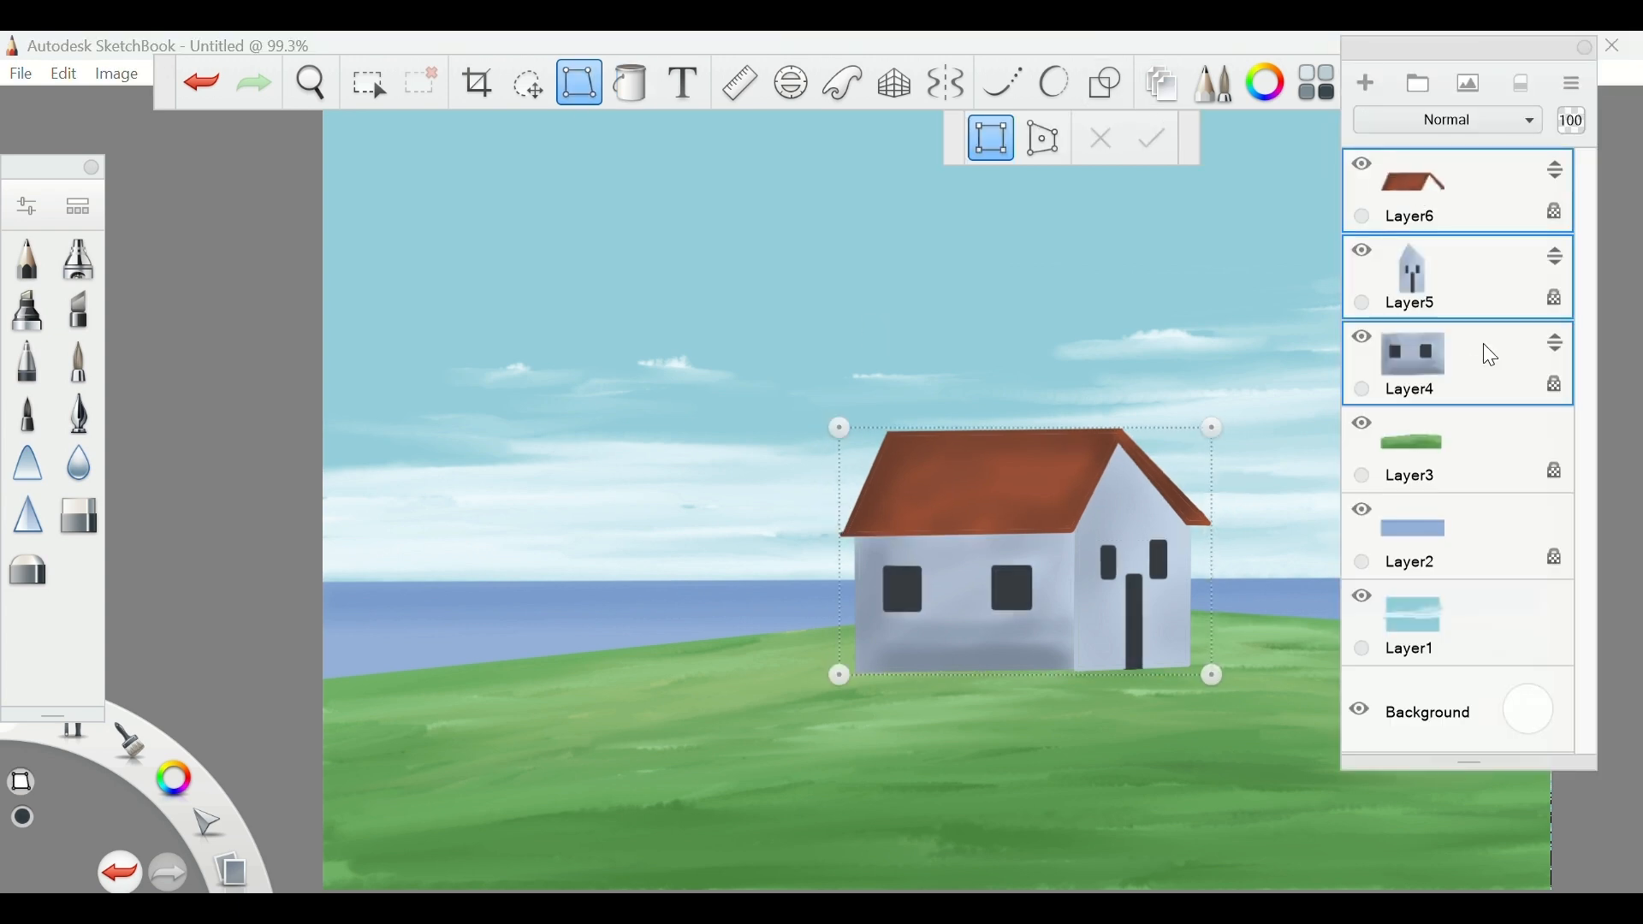
pyautogui.click(1572, 83)
pyautogui.click(1492, 429)
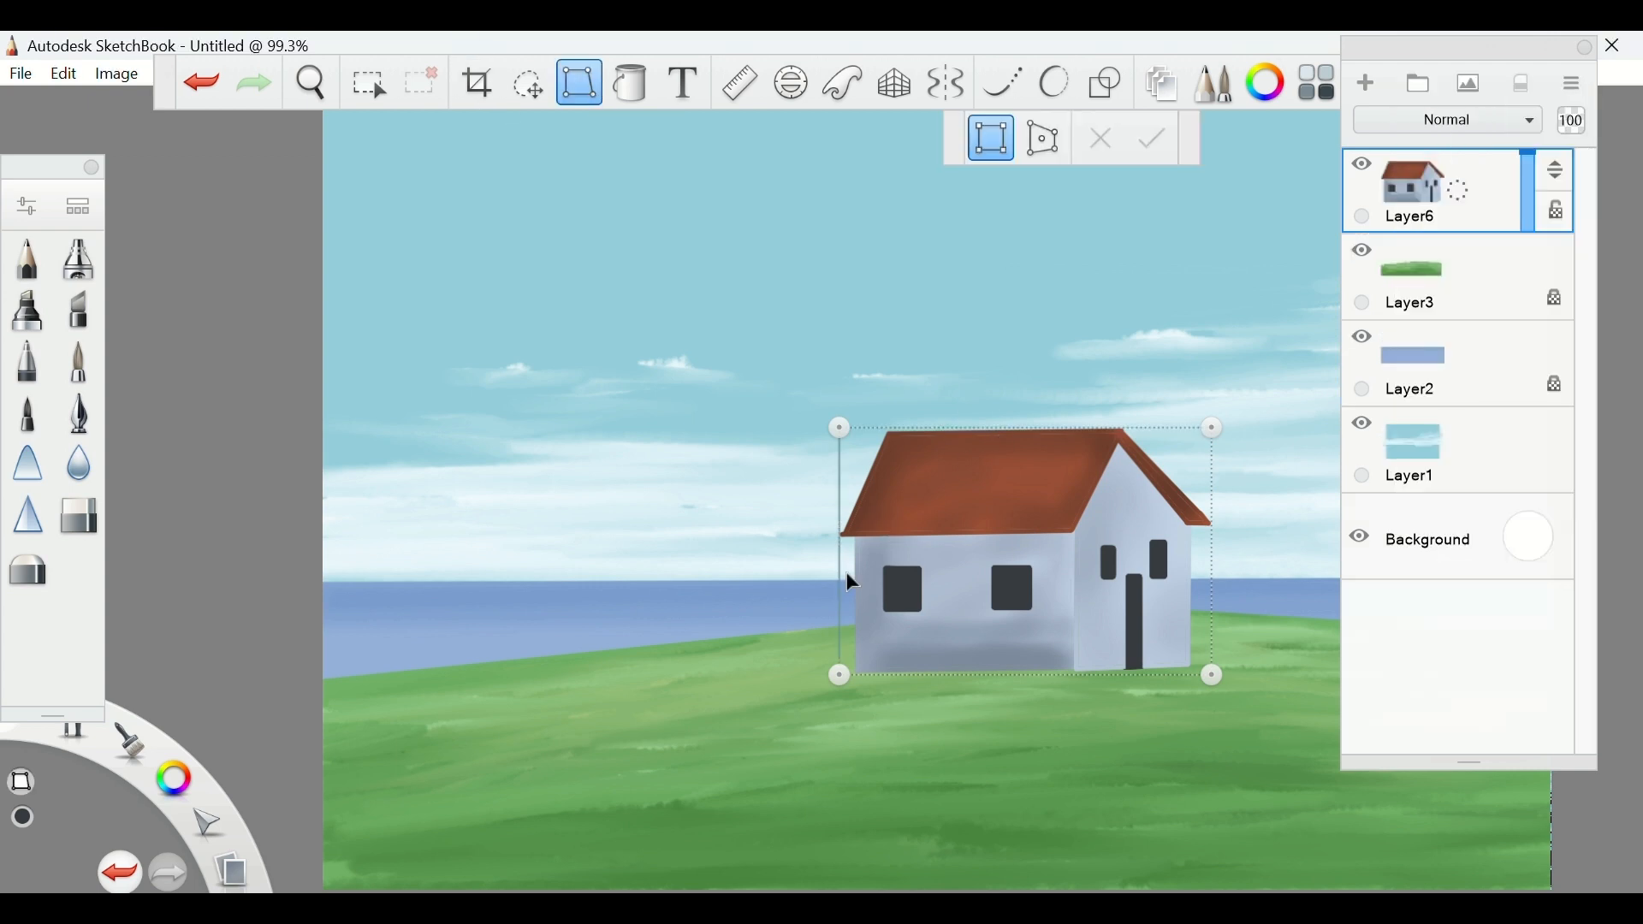
# Scale the house down to well under half its size and place it on the hill's crest
pyautogui.moveTo(853, 584); pyautogui.dragTo(1072, 520)
pyautogui.moveTo(1205, 634); pyautogui.dragTo(1085, 592)
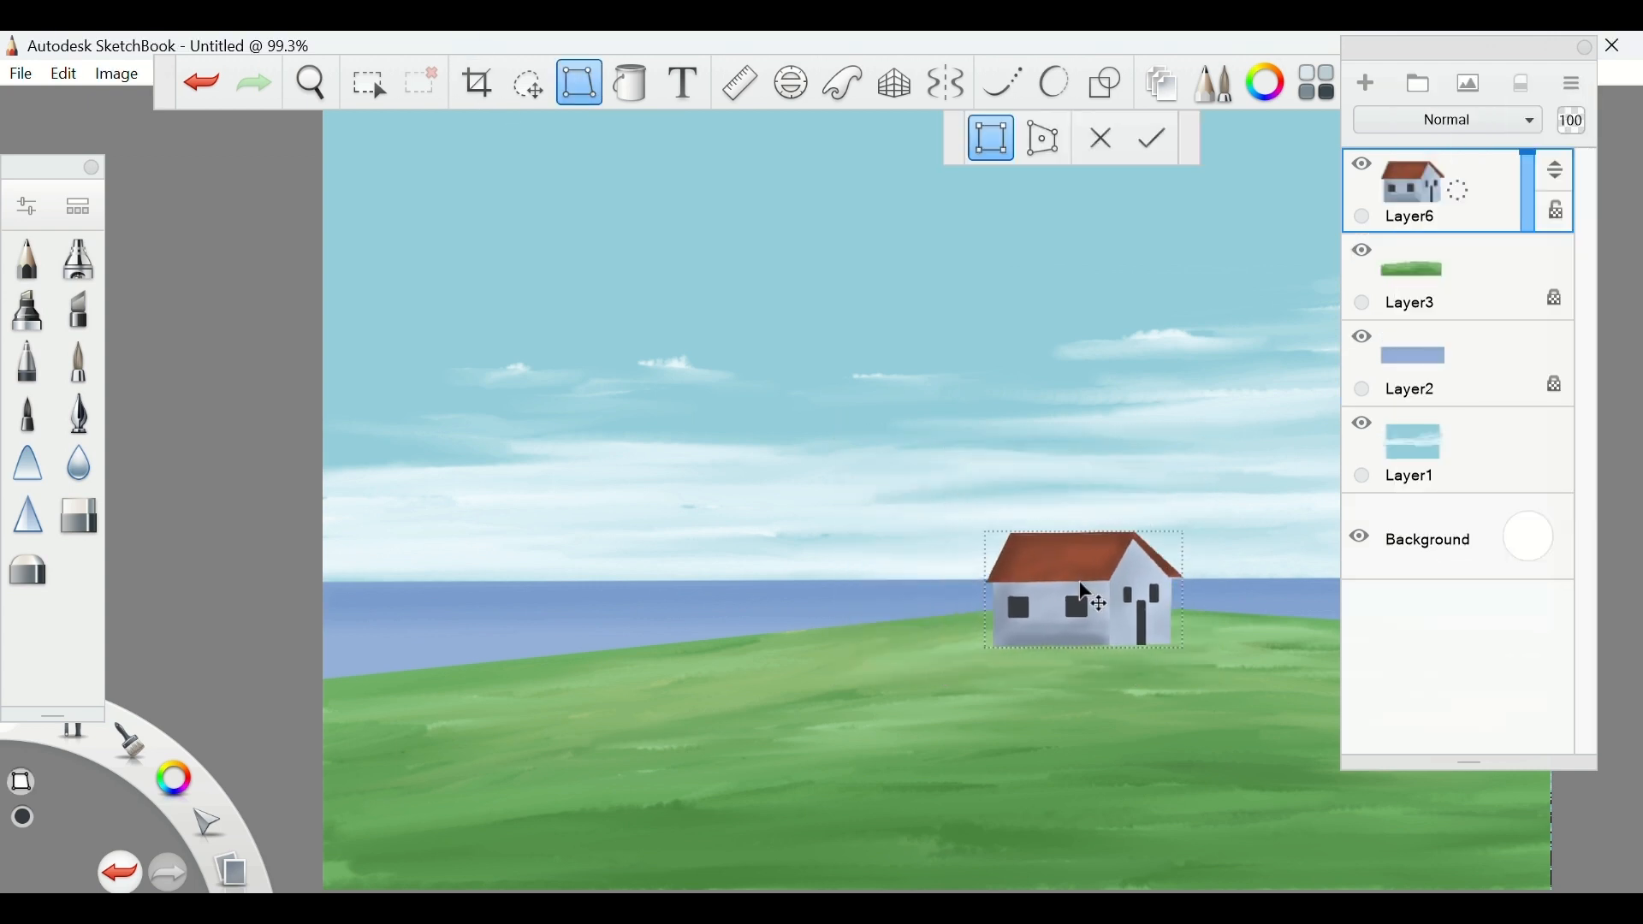
pyautogui.moveTo(1207, 565); pyautogui.dragTo(1173, 532)
pyautogui.moveTo(1004, 582); pyautogui.dragTo(1095, 534)
pyautogui.click(1155, 140)
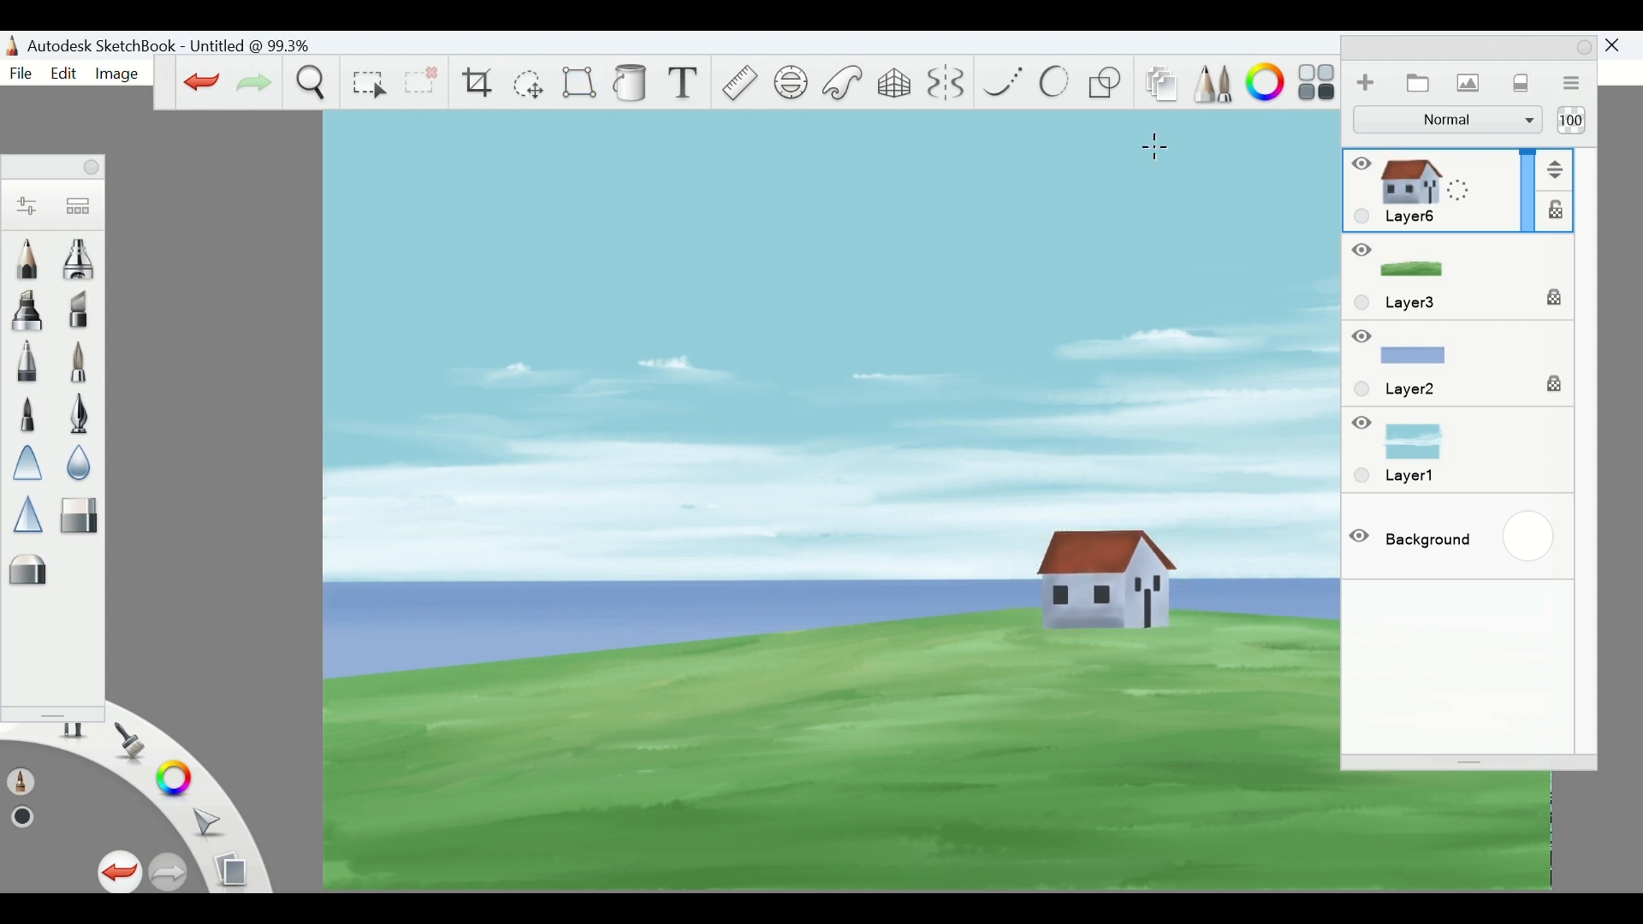
pyautogui.click(1318, 83)
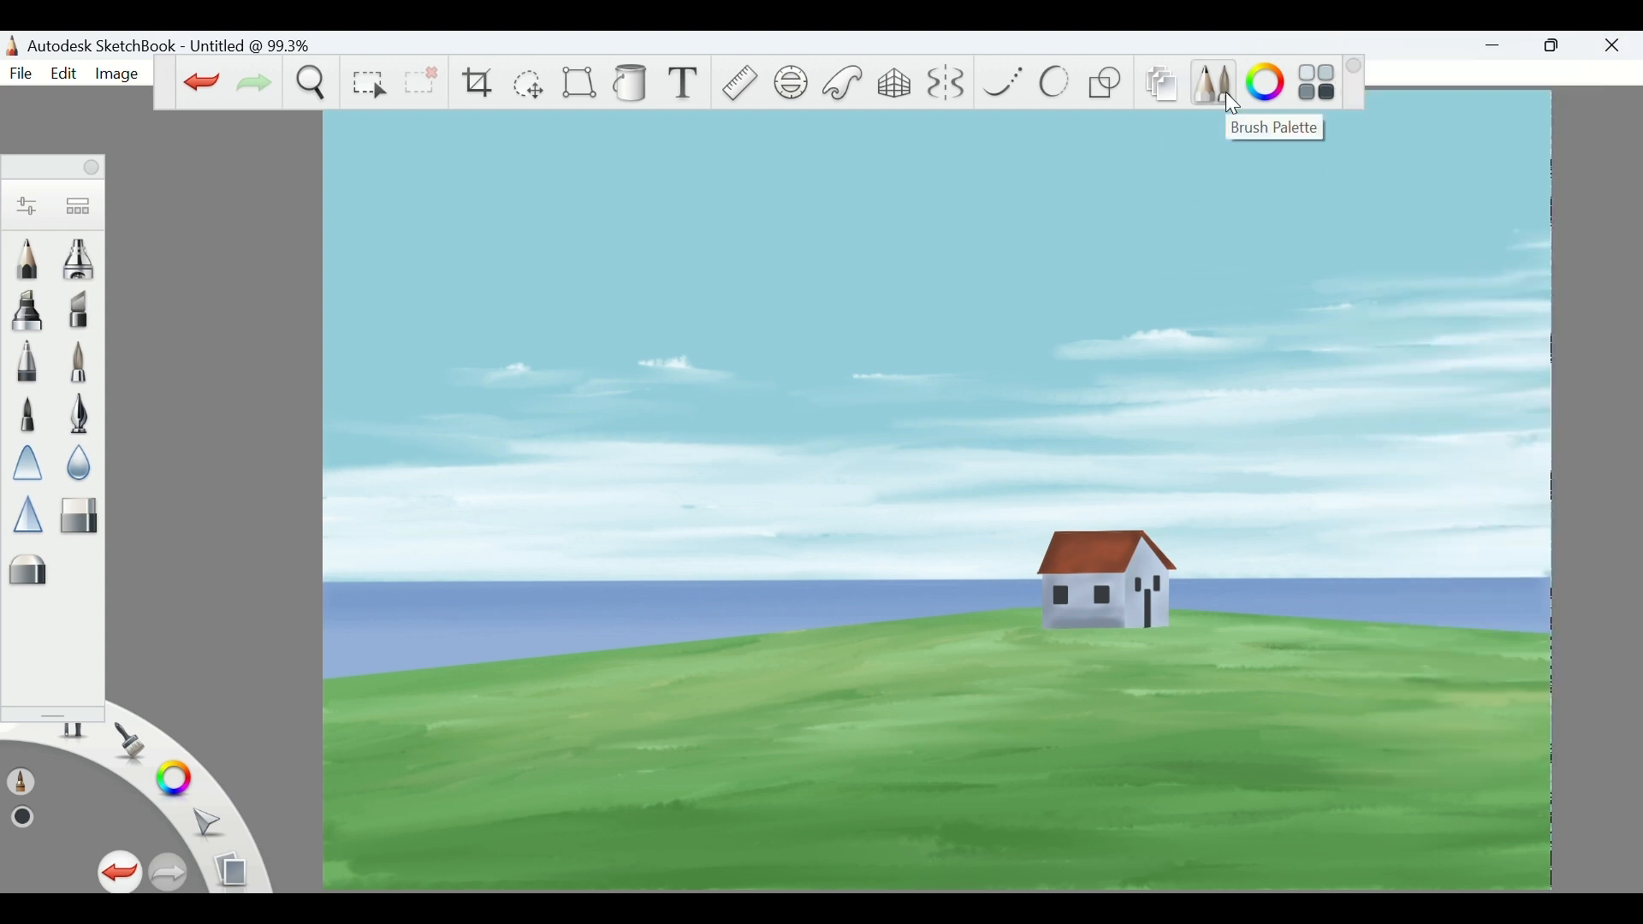
# Choose the Sharp Glaze brush again and sample the house wall's pale blue as the painting colour
pyautogui.click(1214, 83)
pyautogui.doubleClick(803, 580)
pyautogui.click(1167, 257)
pyautogui.click(1063, 242)
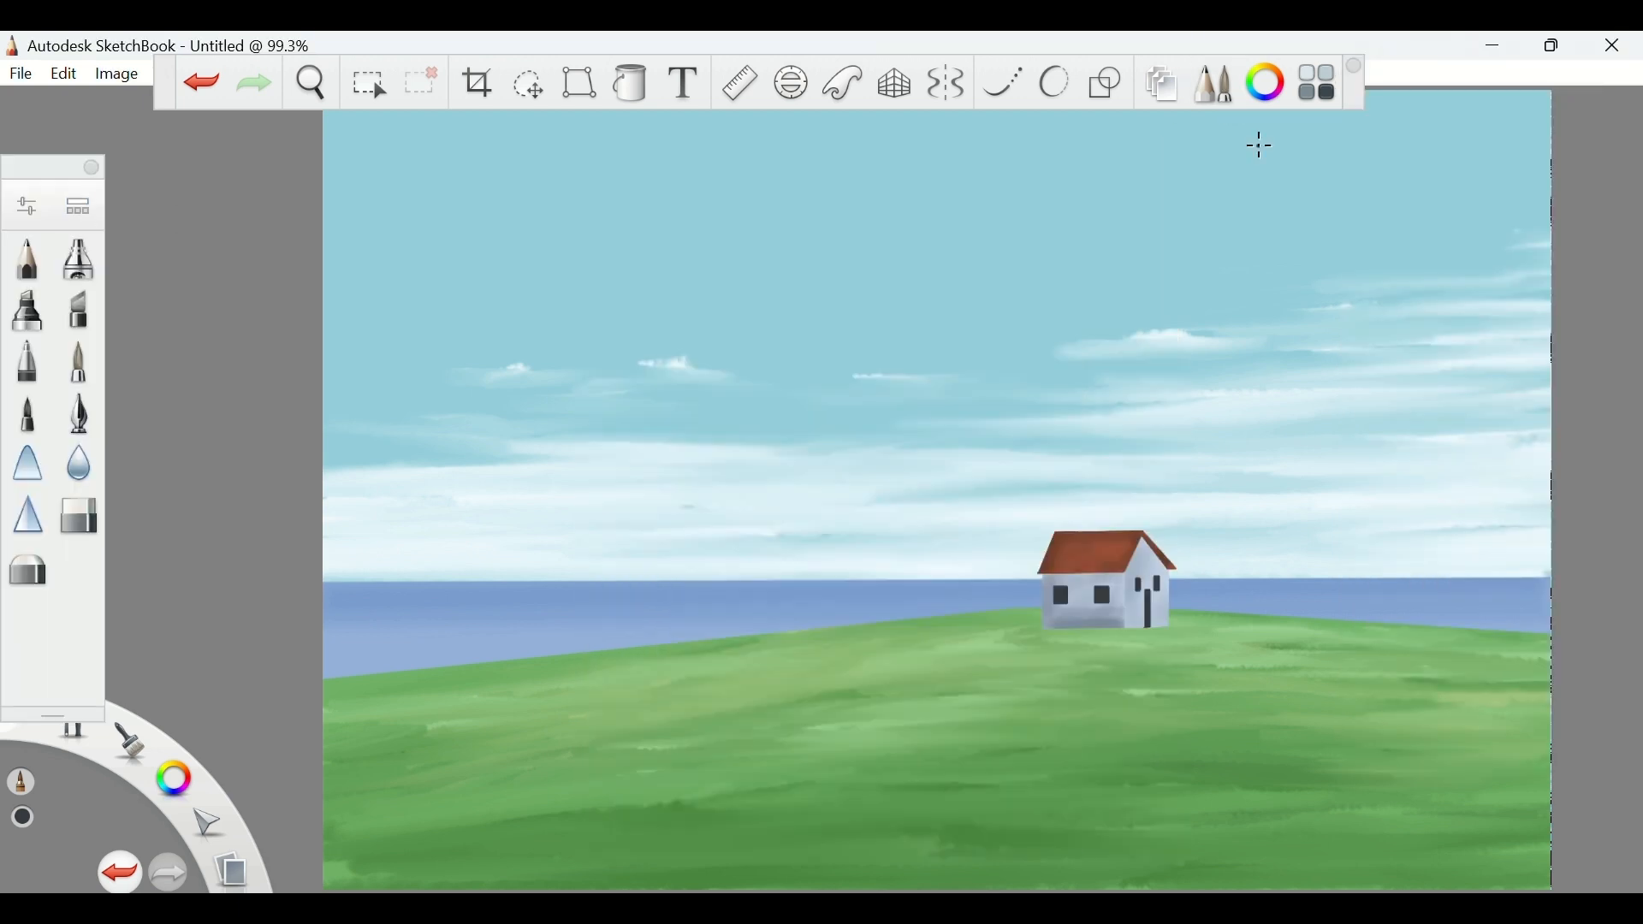
pyautogui.click(1265, 83)
pyautogui.click(523, 370)
pyautogui.click(1080, 599)
pyautogui.click(741, 288)
# Cover the edges of the gable windows and door with pale blue rectangles to slim them, undoing the stray last shape
pyautogui.click(1107, 84)
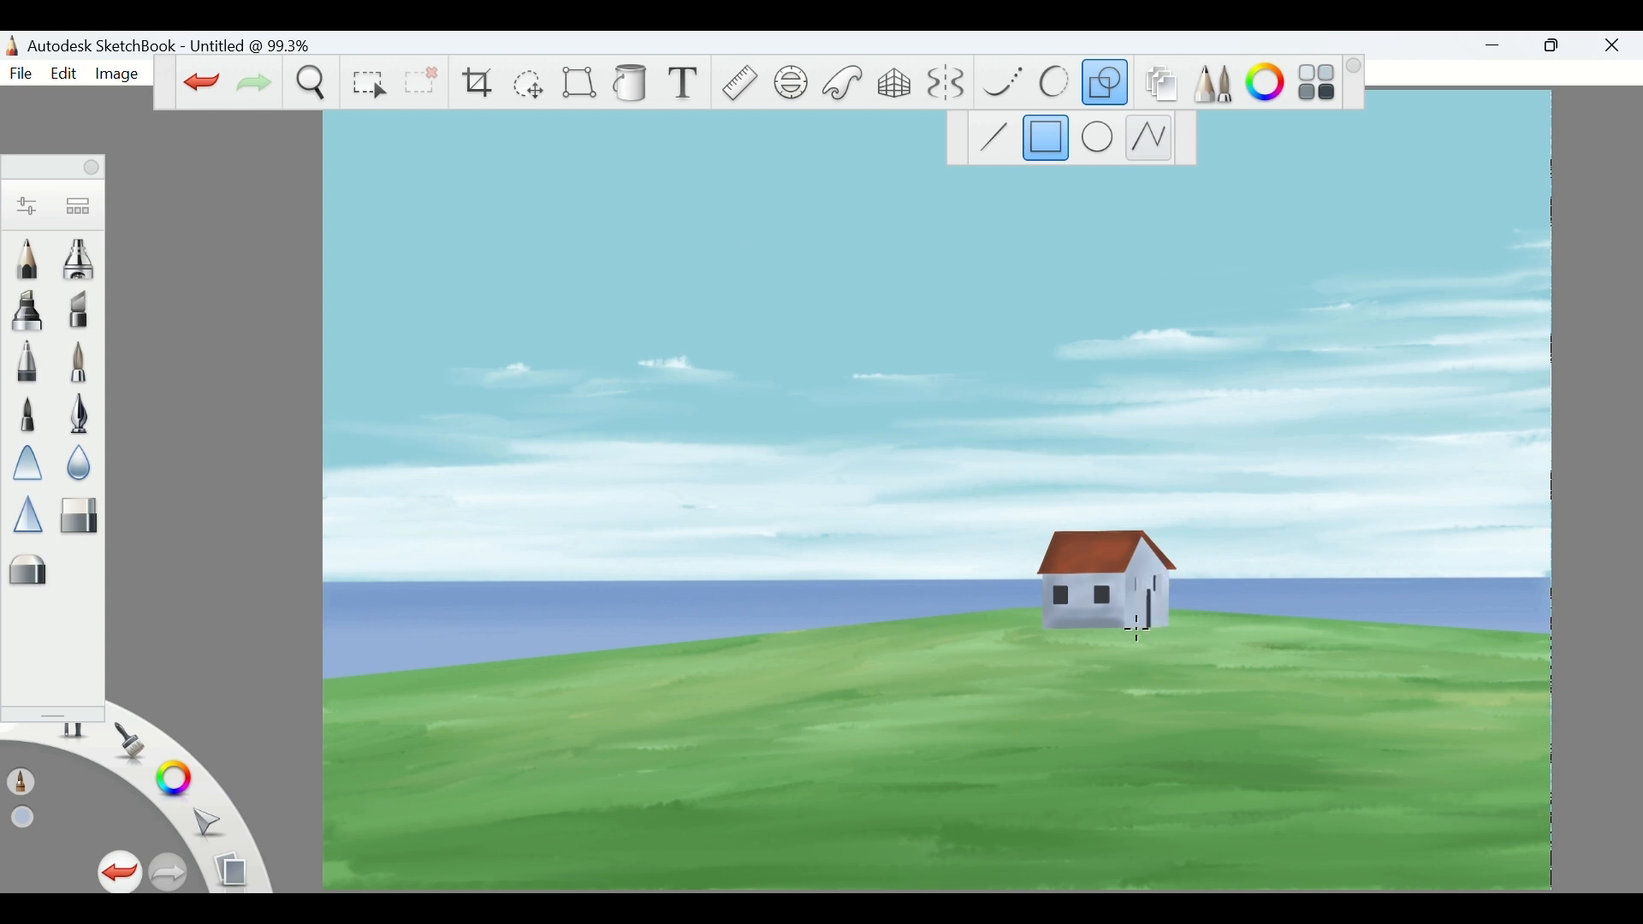
pyautogui.moveTo(1136, 632); pyautogui.dragTo(1033, 592)
pyautogui.hotkey('ctrl', 'z')
# Switch to the straight line tool and set a near-black with a green hue as the painting colour
pyautogui.click(995, 136)
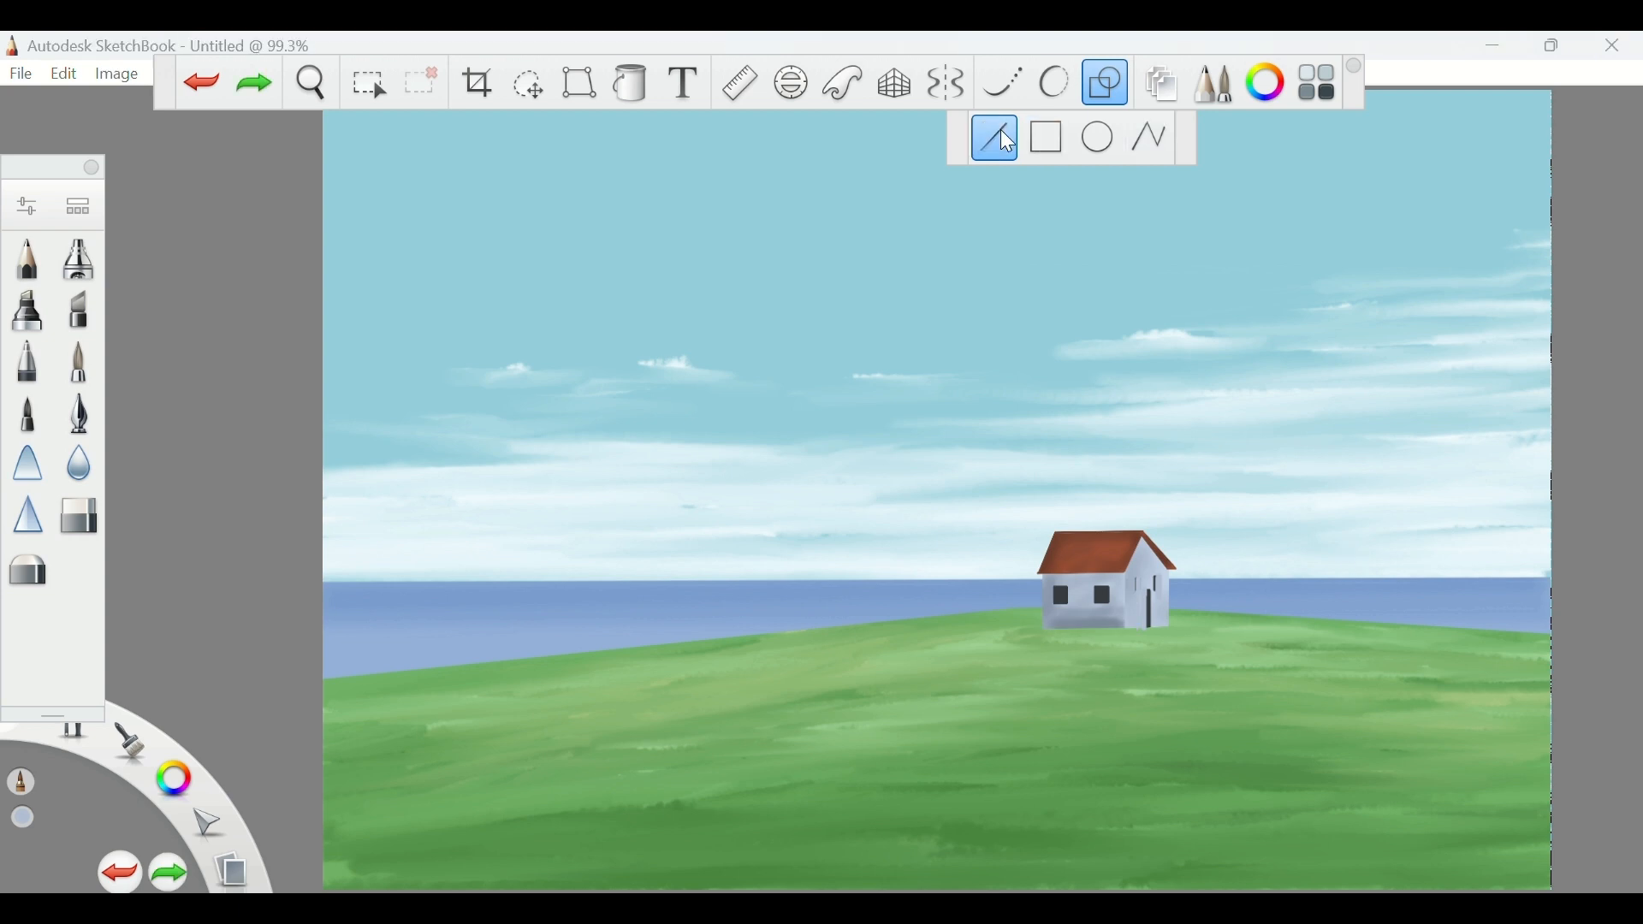
pyautogui.click(1162, 83)
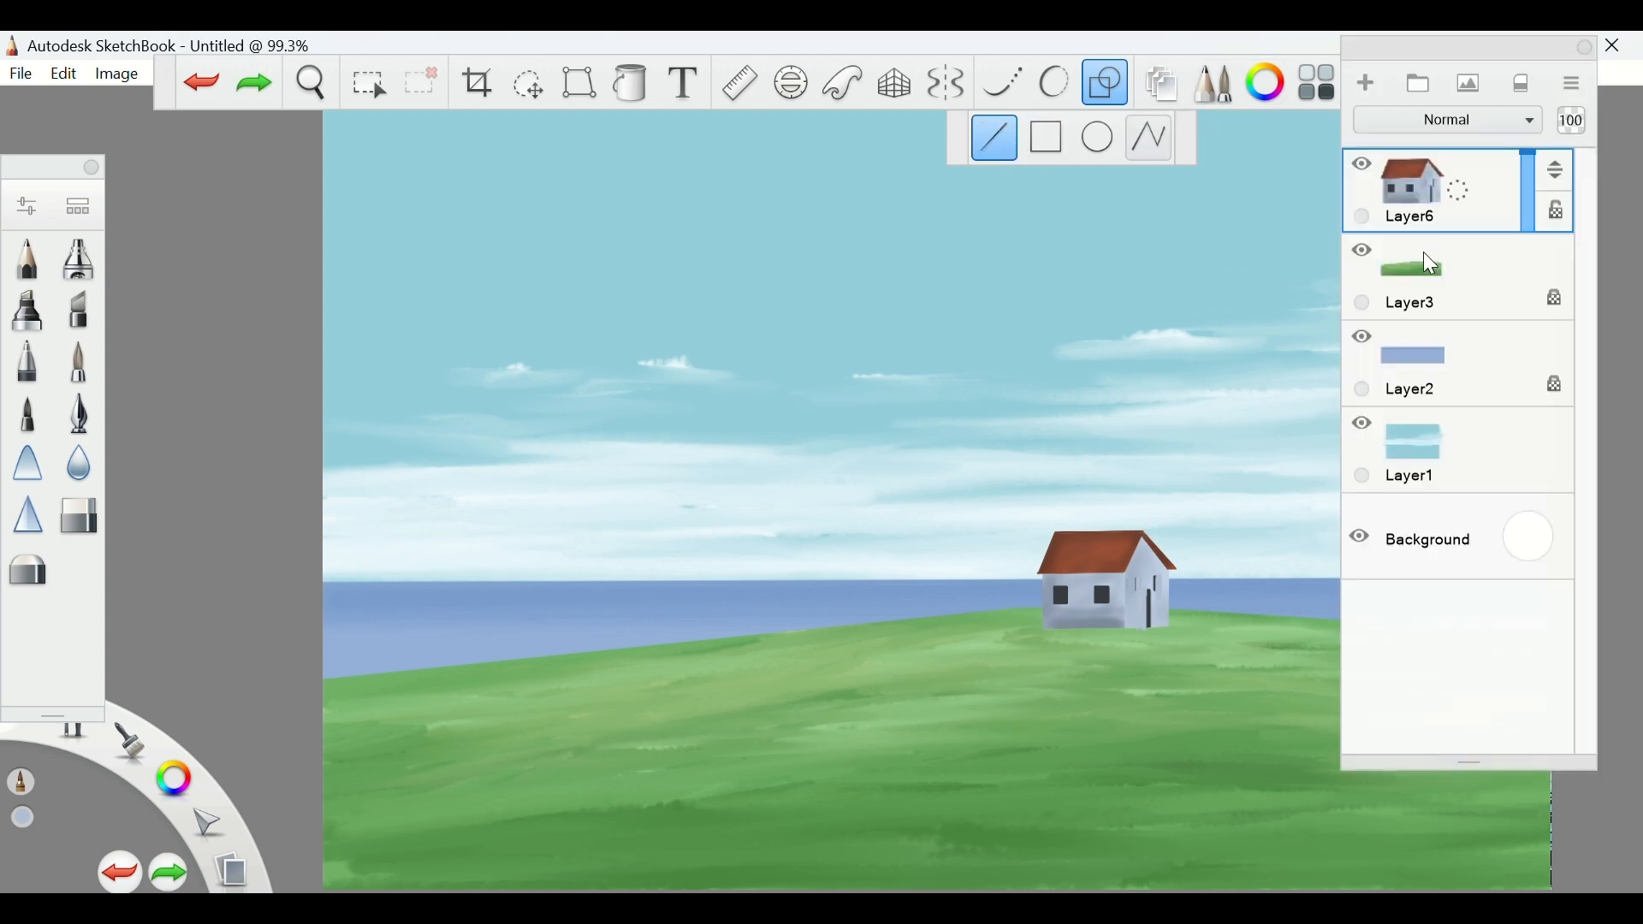
pyautogui.click(1162, 83)
pyautogui.click(1266, 83)
pyautogui.click(525, 494)
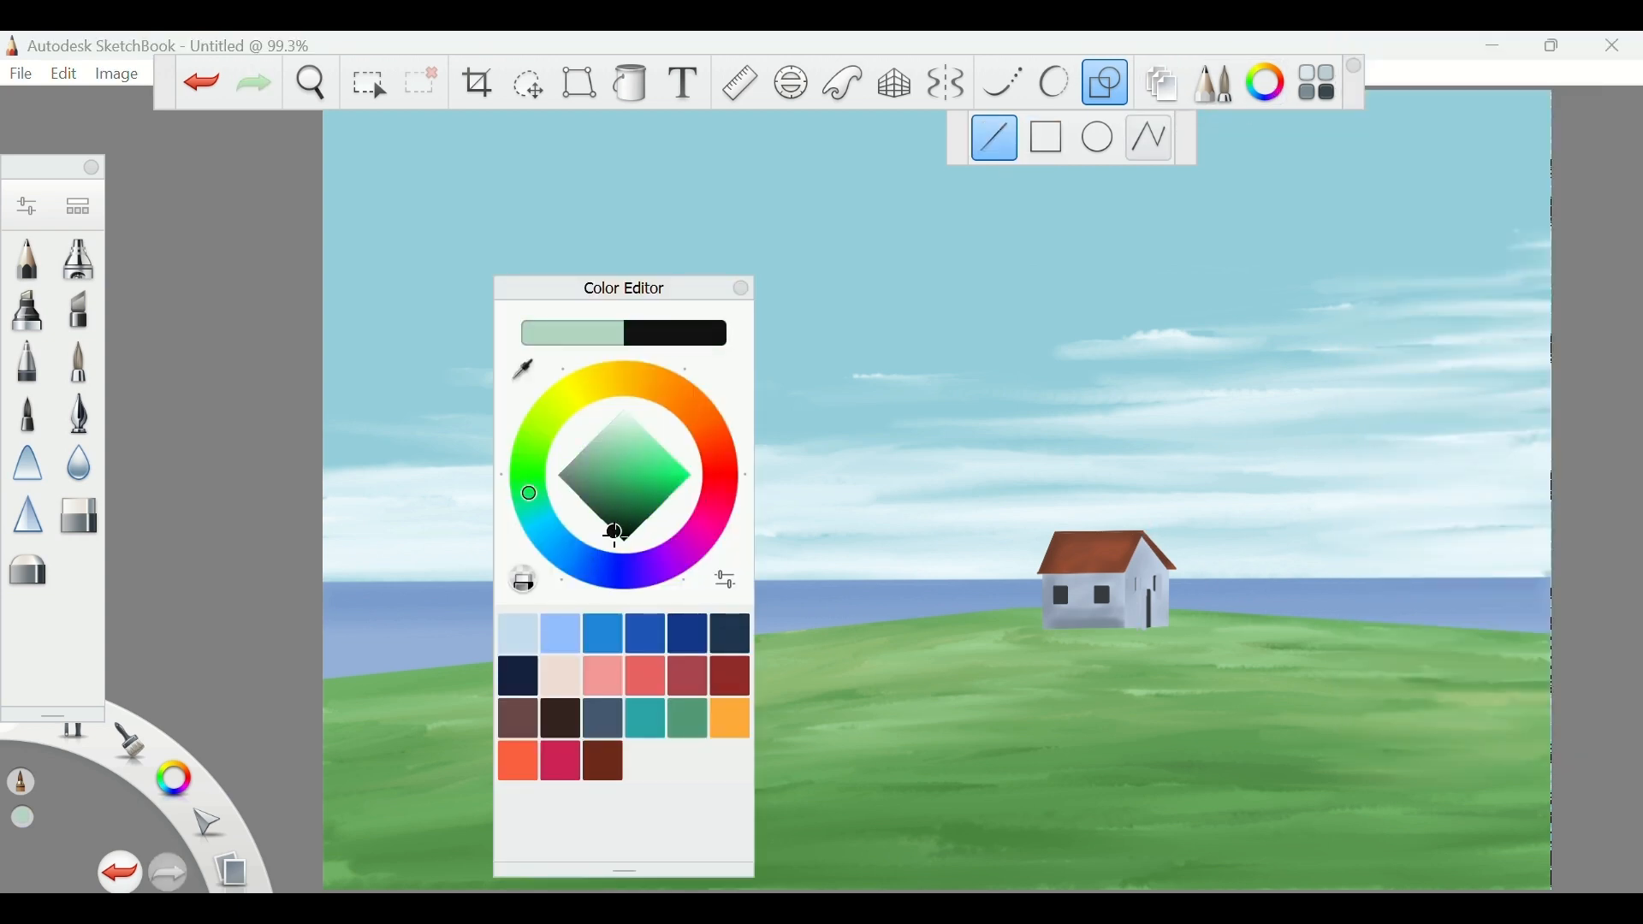
pyautogui.moveTo(612, 513); pyautogui.dragTo(598, 517)
pyautogui.click(741, 289)
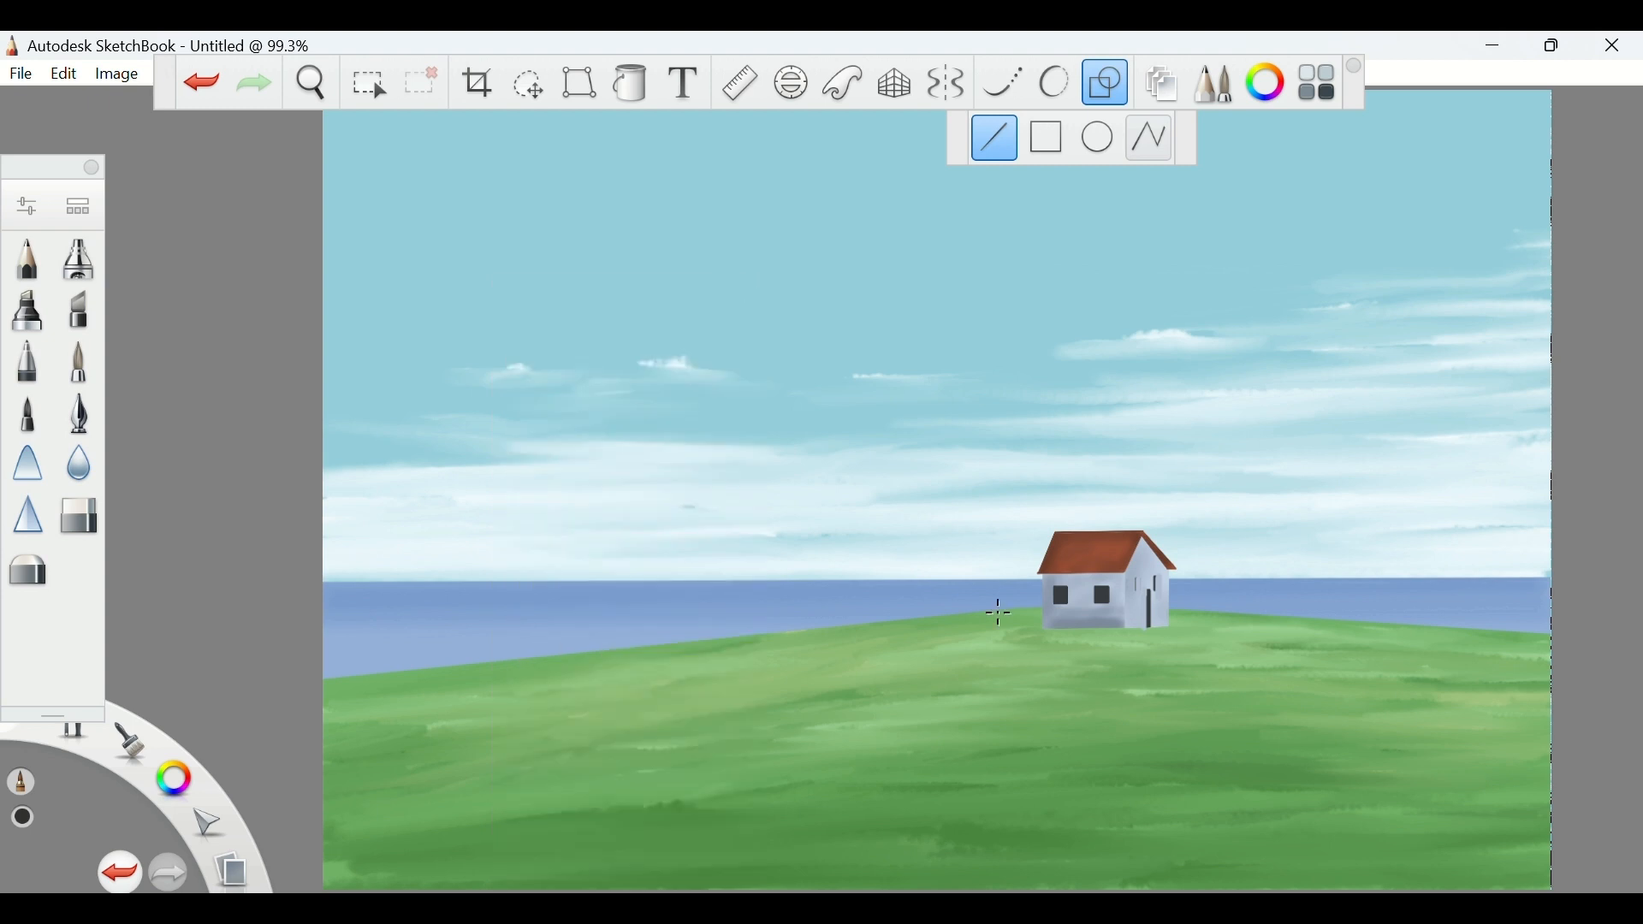
# Move the house on Layer6 slightly up and to the left on the hill's crest
pyautogui.click(1162, 83)
pyautogui.click(581, 83)
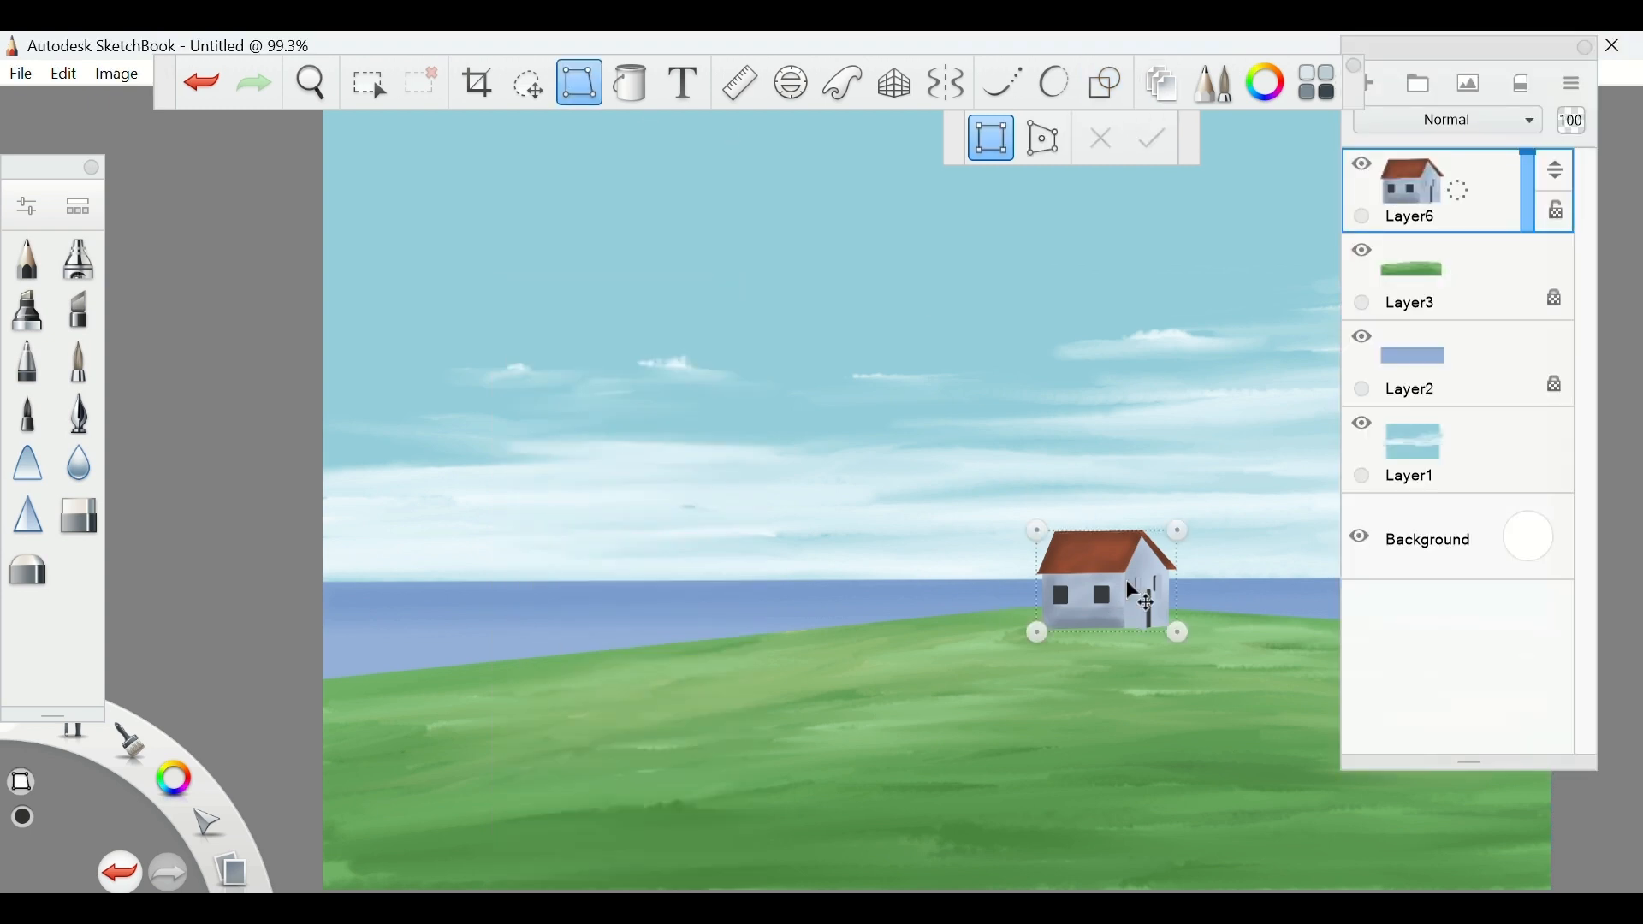
pyautogui.moveTo(1104, 590); pyautogui.dragTo(1096, 581)
pyautogui.click(1152, 136)
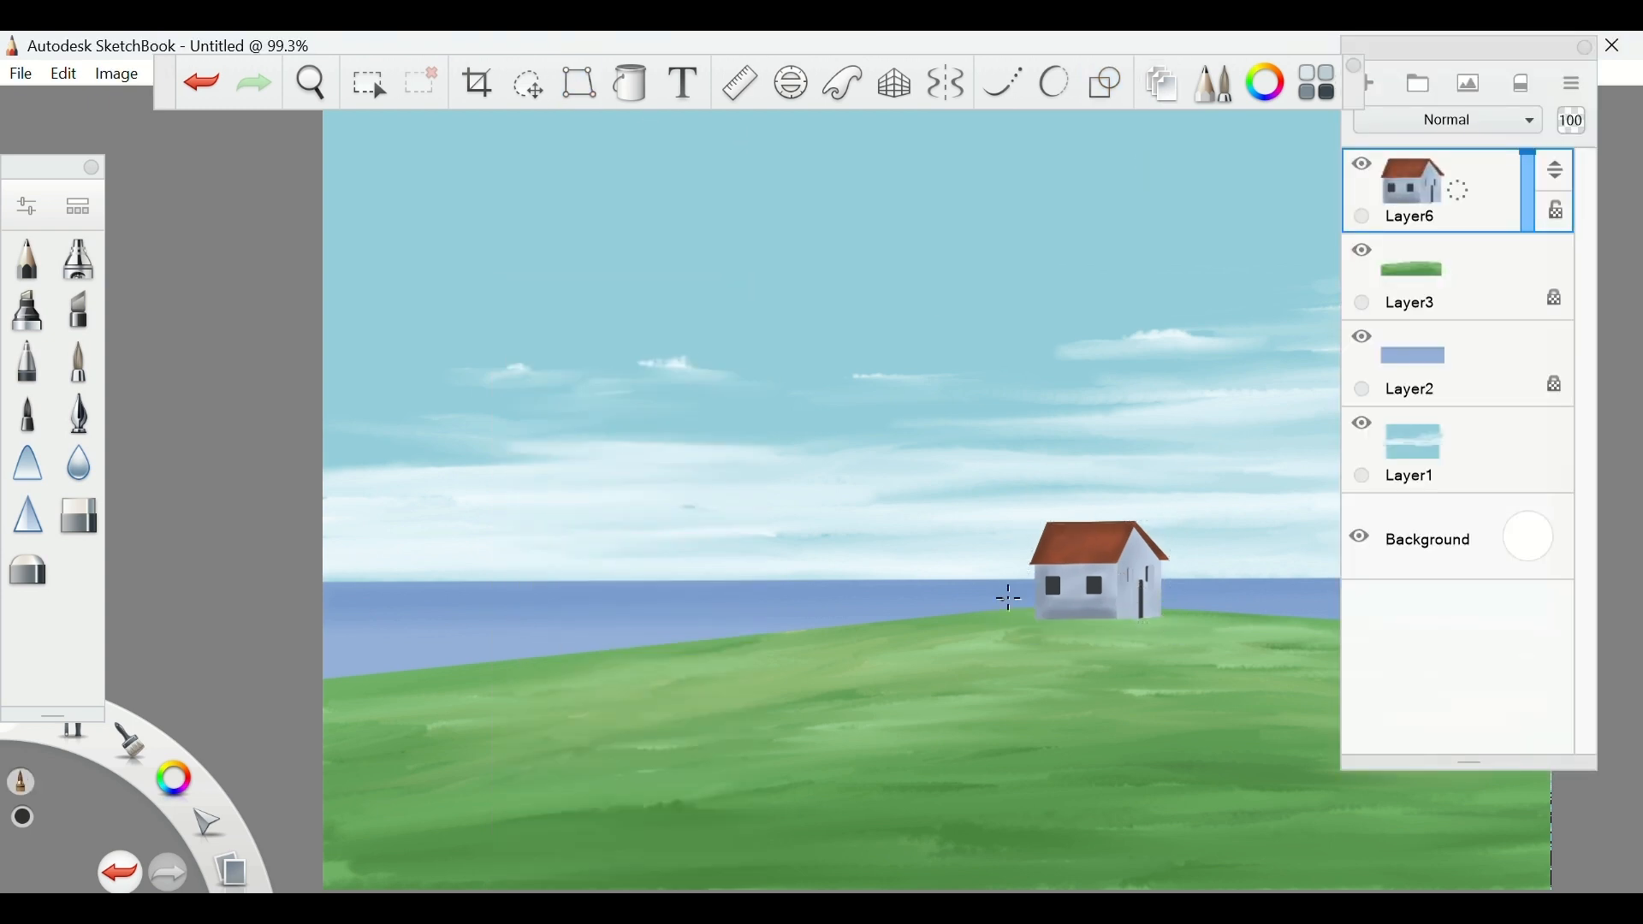
pyautogui.click(1365, 276)
pyautogui.click(1443, 210)
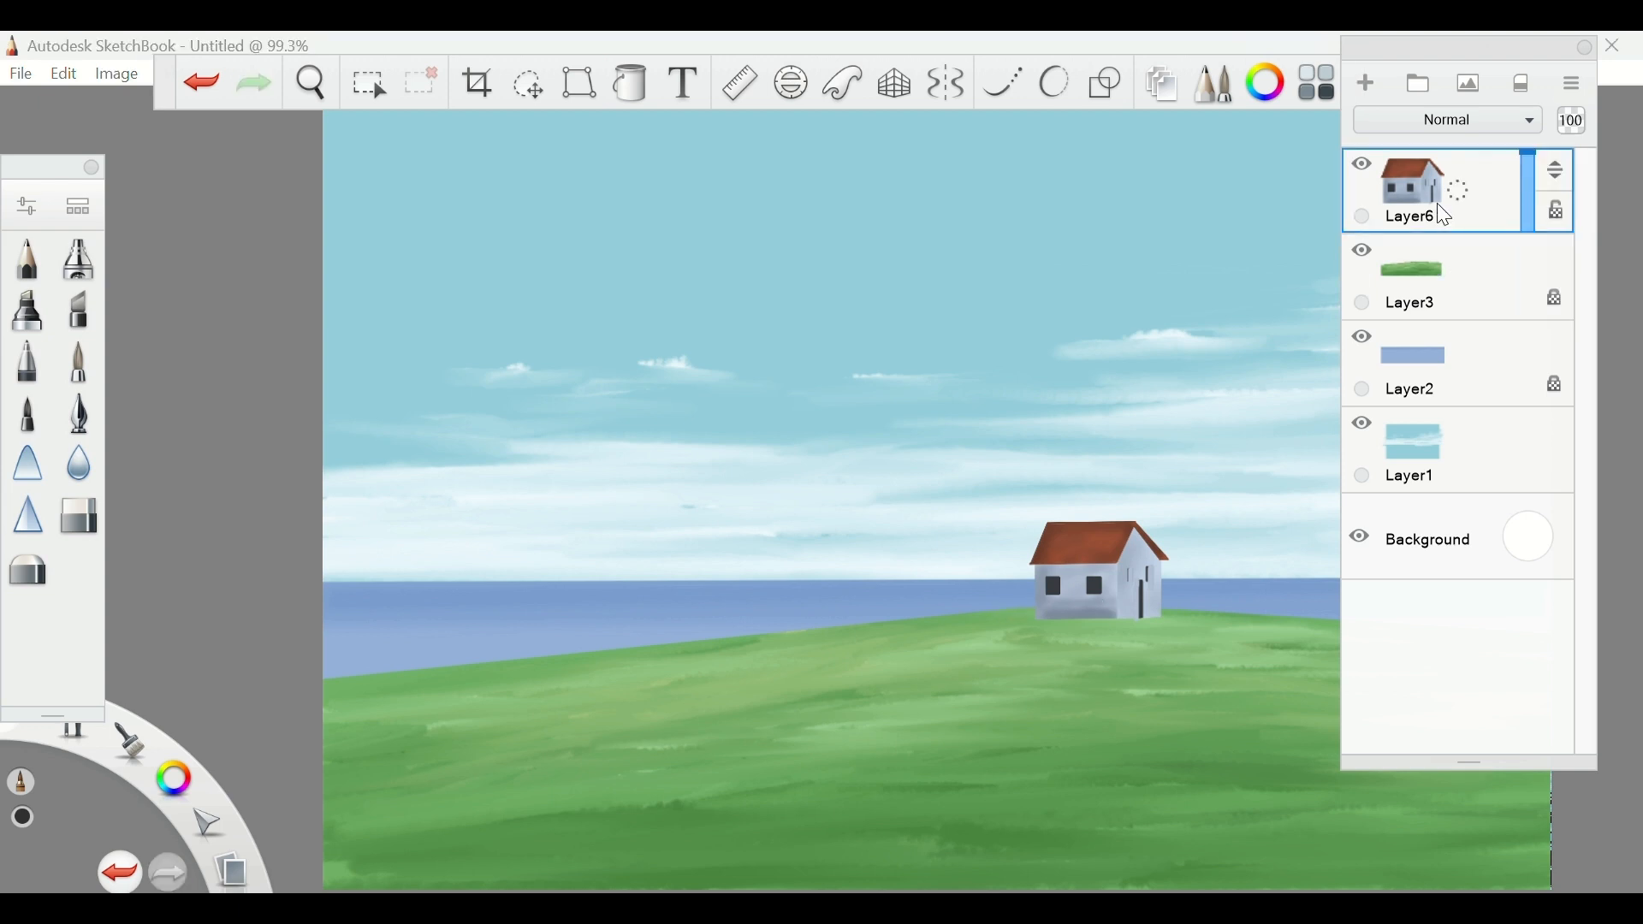
pyautogui.doubleClick(1425, 282)
pyautogui.click(1609, 338)
pyautogui.click(1421, 197)
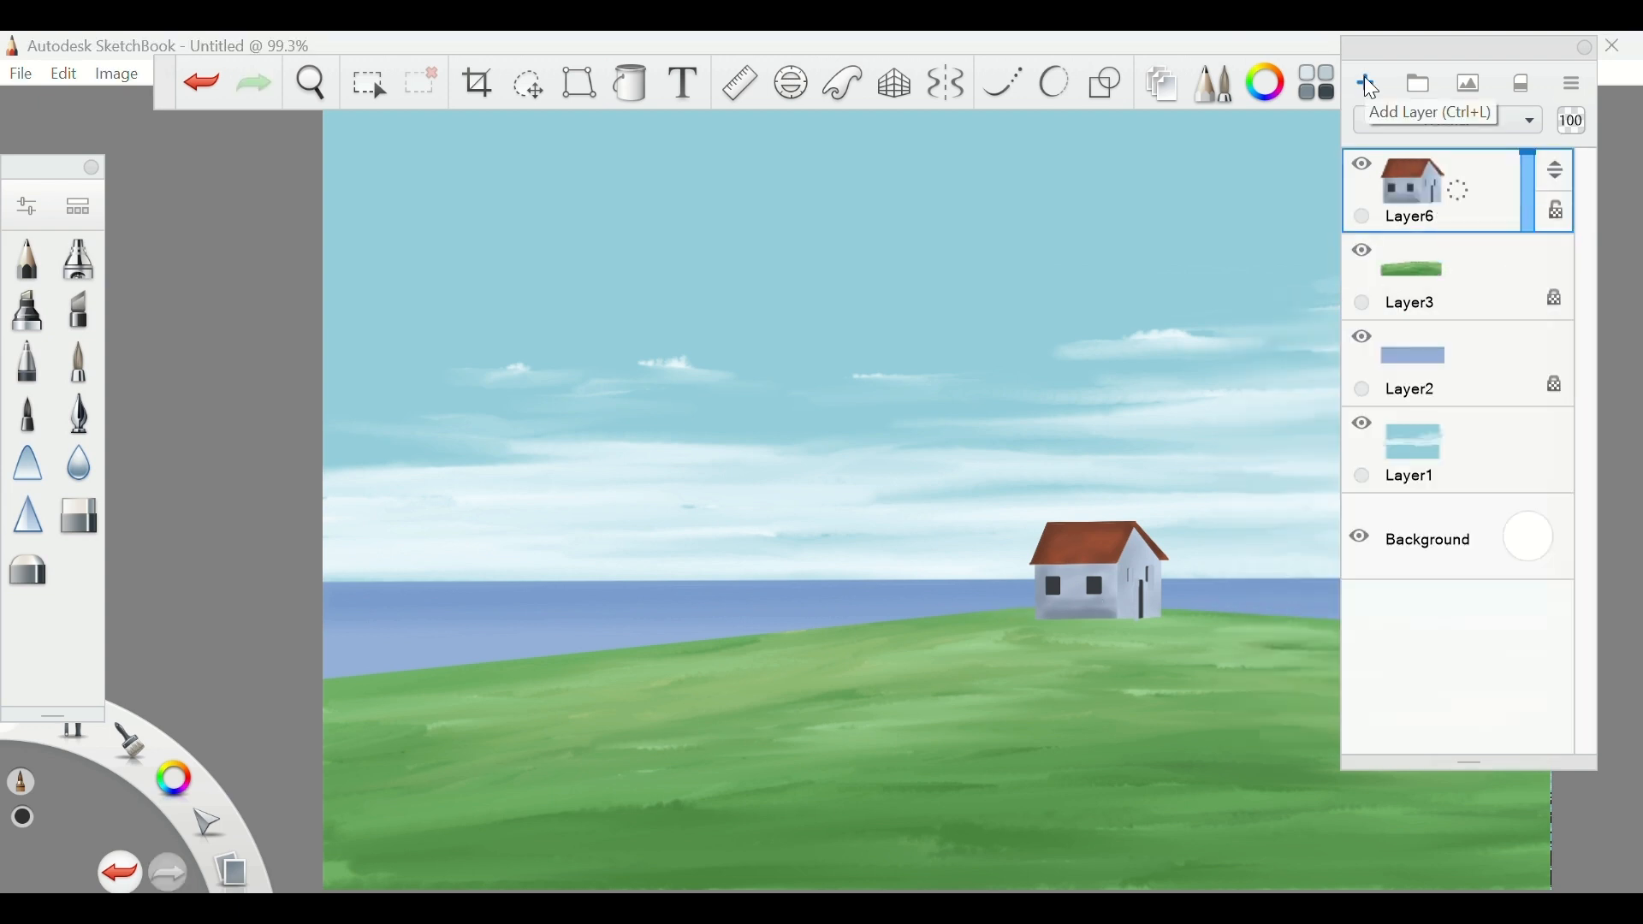
# Draw a near-black ground shadow with straight Sharp Glaze lines along the side wall's base, running past its outer corner
pyautogui.click(1107, 83)
pyautogui.moveTo(1118, 616); pyautogui.dragTo(1007, 623)
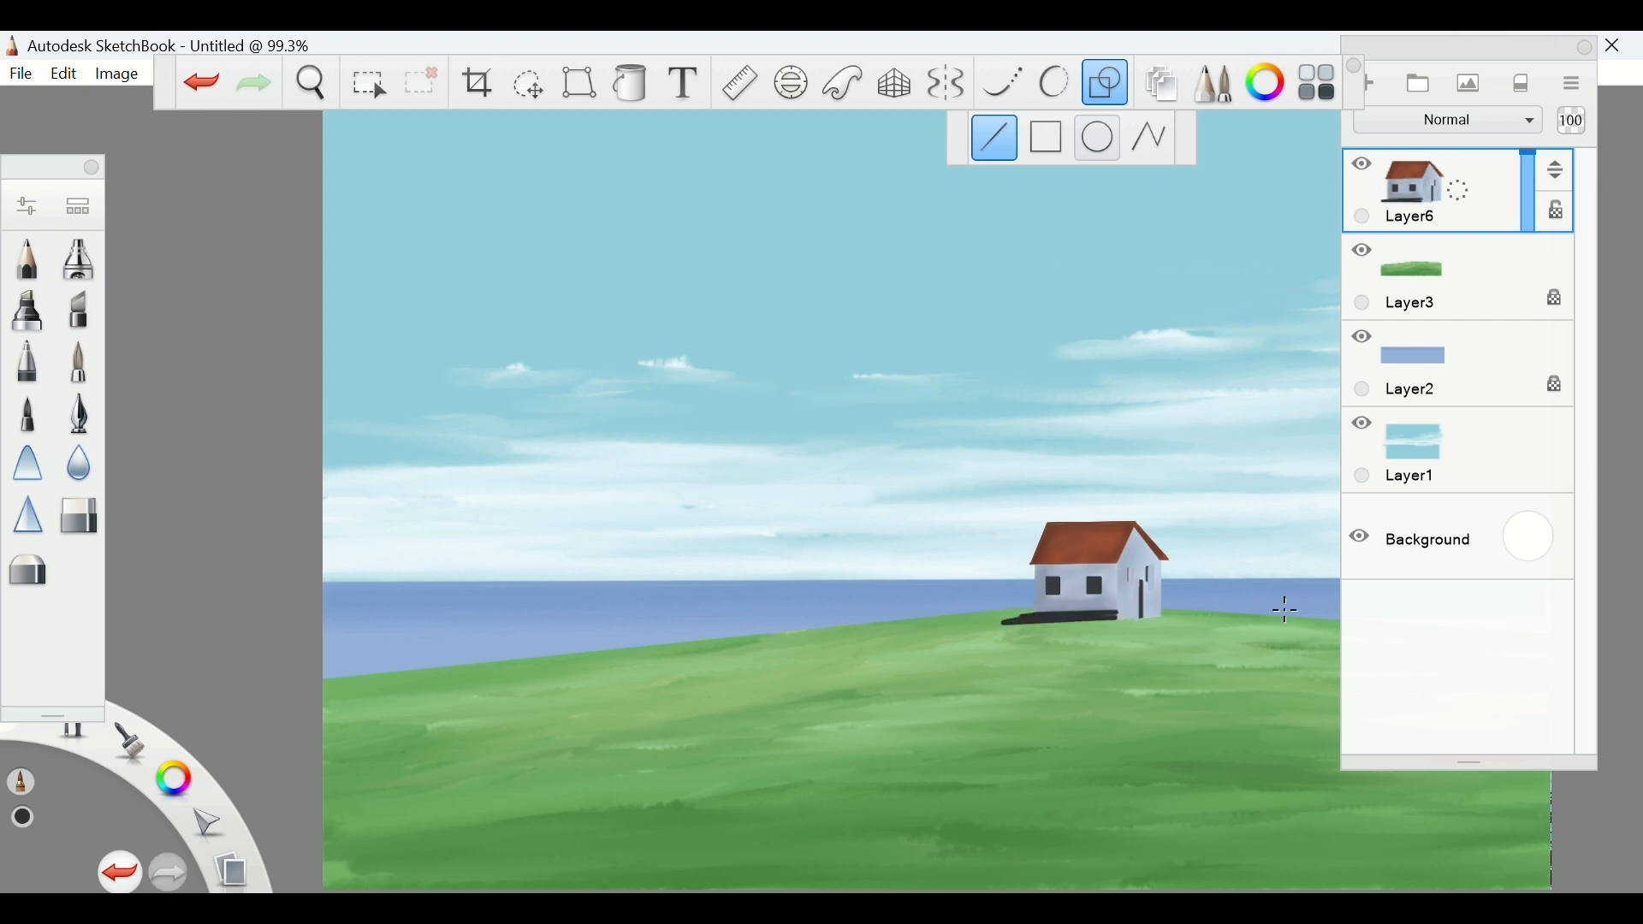
pyautogui.hotkey('ctrl', 'z')
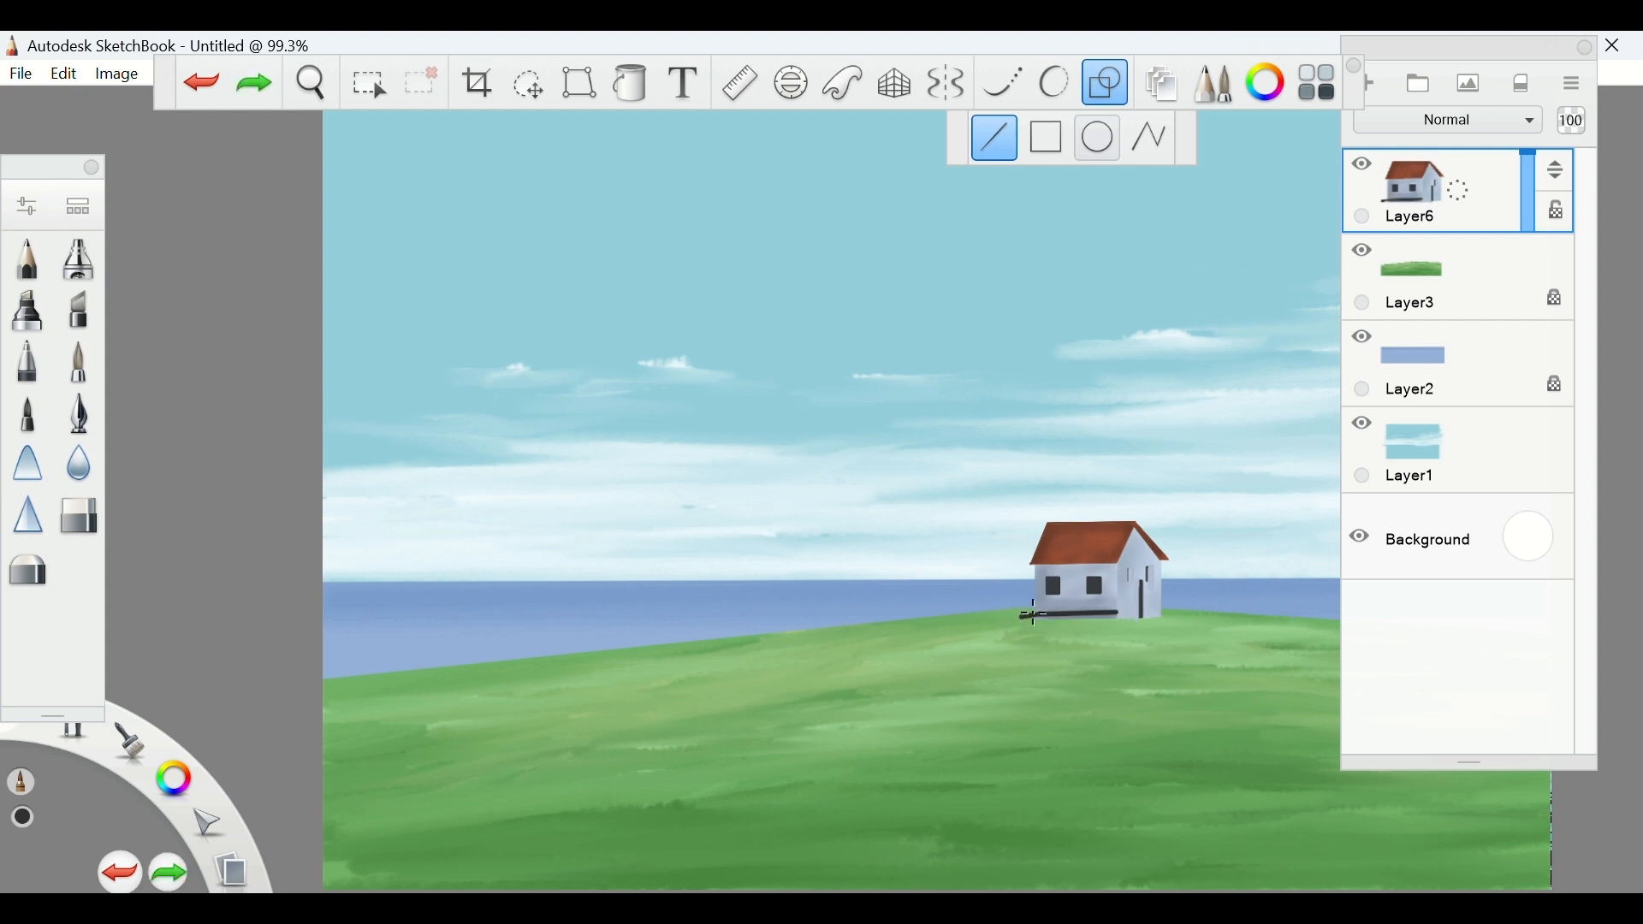
pyautogui.hotkey('ctrl', 'y')
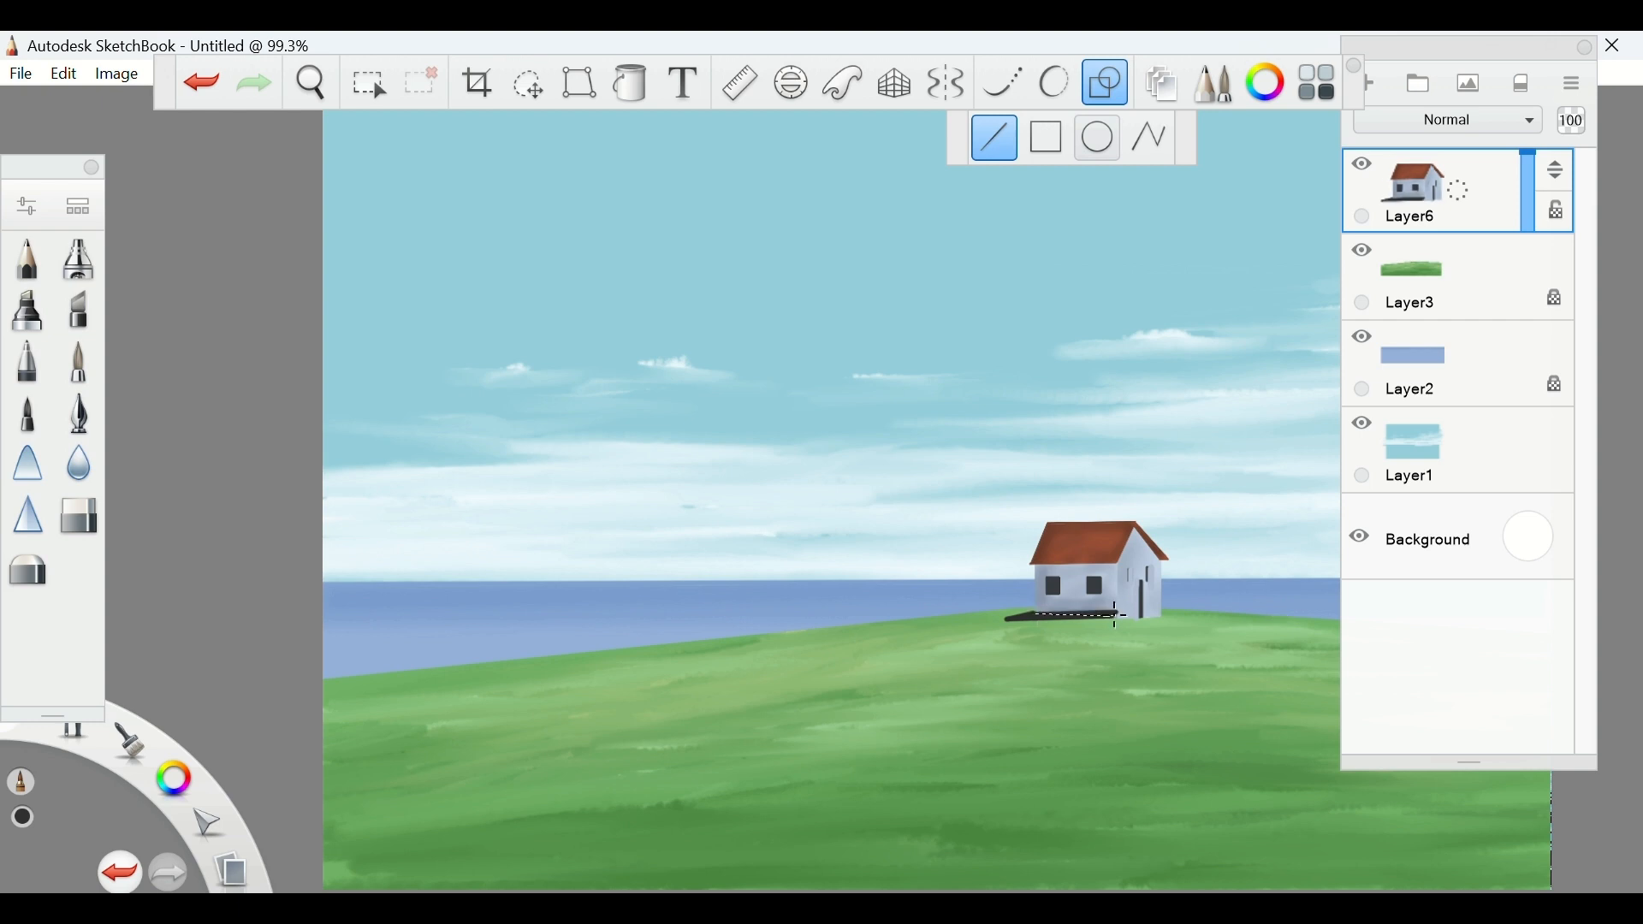
pyautogui.hotkey('ctrl', 'b')
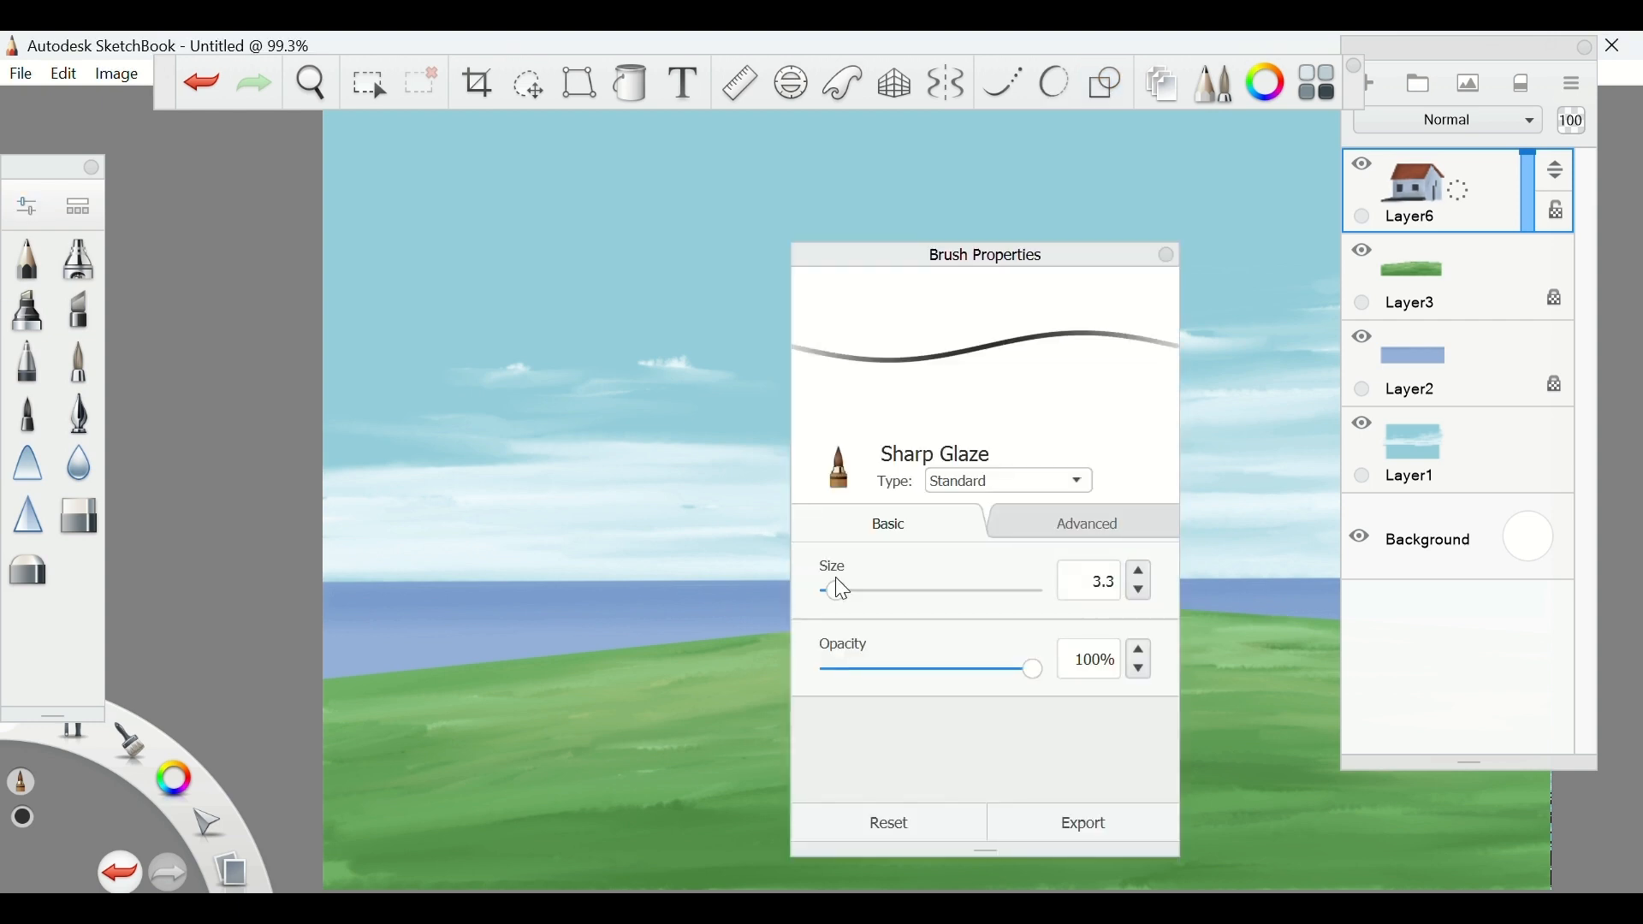
pyautogui.moveTo(835, 577); pyautogui.dragTo(842, 577)
pyautogui.click(1167, 257)
pyautogui.hotkey('ctrl', 'z')
# Make Layer3 active and set up the Salty Watercolor brush in dark green with 95% strength and a reduced size
pyautogui.hotkey('ctrl', 'b')
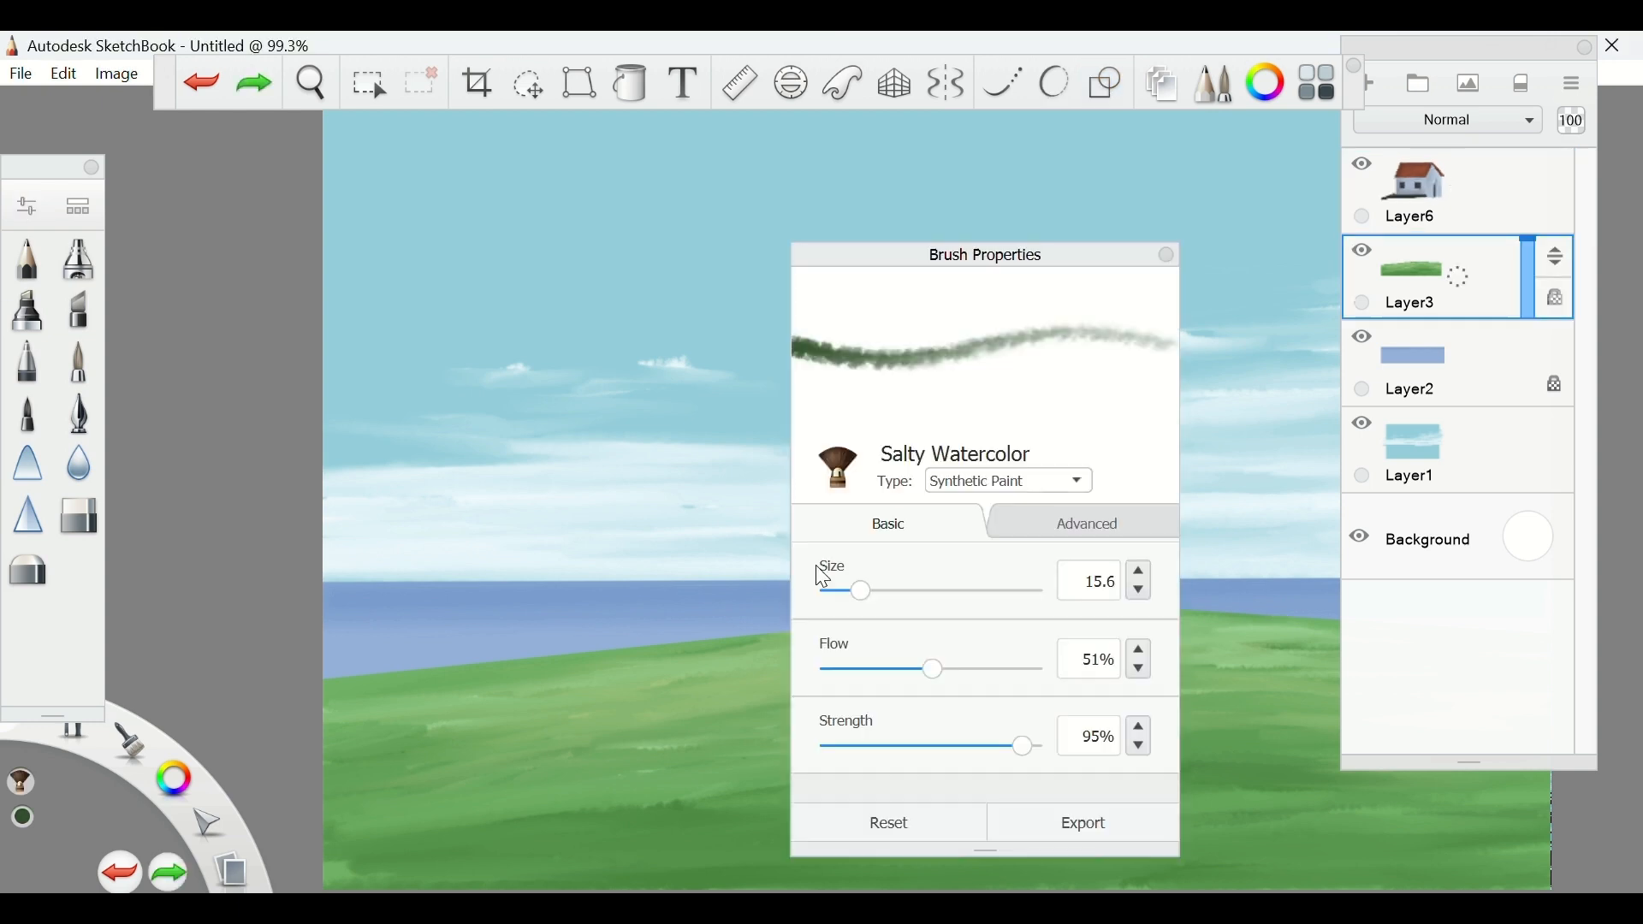
pyautogui.moveTo(950, 743); pyautogui.dragTo(1026, 743)
pyautogui.moveTo(869, 576); pyautogui.dragTo(854, 576)
pyautogui.hotkey('ctrl', 'b')
# Paint dark green grass shading on the hill around the house's base and along the crest on both sides
pyautogui.moveTo(1045, 633)
pyautogui.mouseDown()
pyautogui.moveTo(998, 623)
pyautogui.moveTo(1104, 621)
pyautogui.moveTo(931, 627)
pyautogui.moveTo(830, 653)
pyautogui.mouseUp()
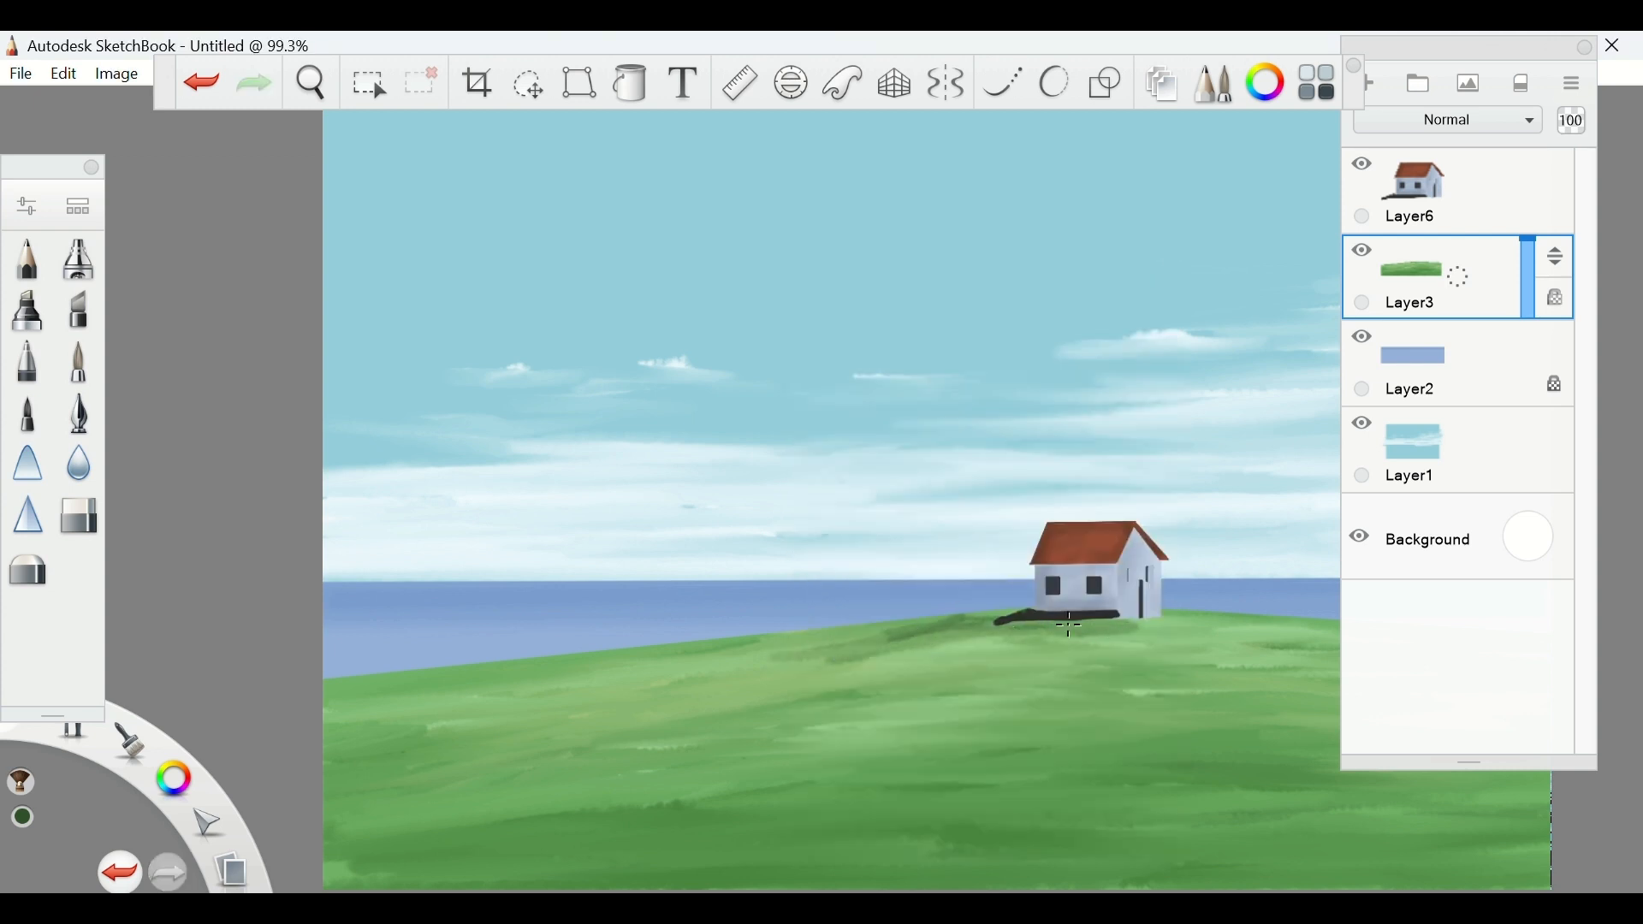
pyautogui.moveTo(1104, 623)
pyautogui.mouseDown()
pyautogui.moveTo(1239, 626)
pyautogui.moveTo(1120, 648)
pyautogui.mouseUp()
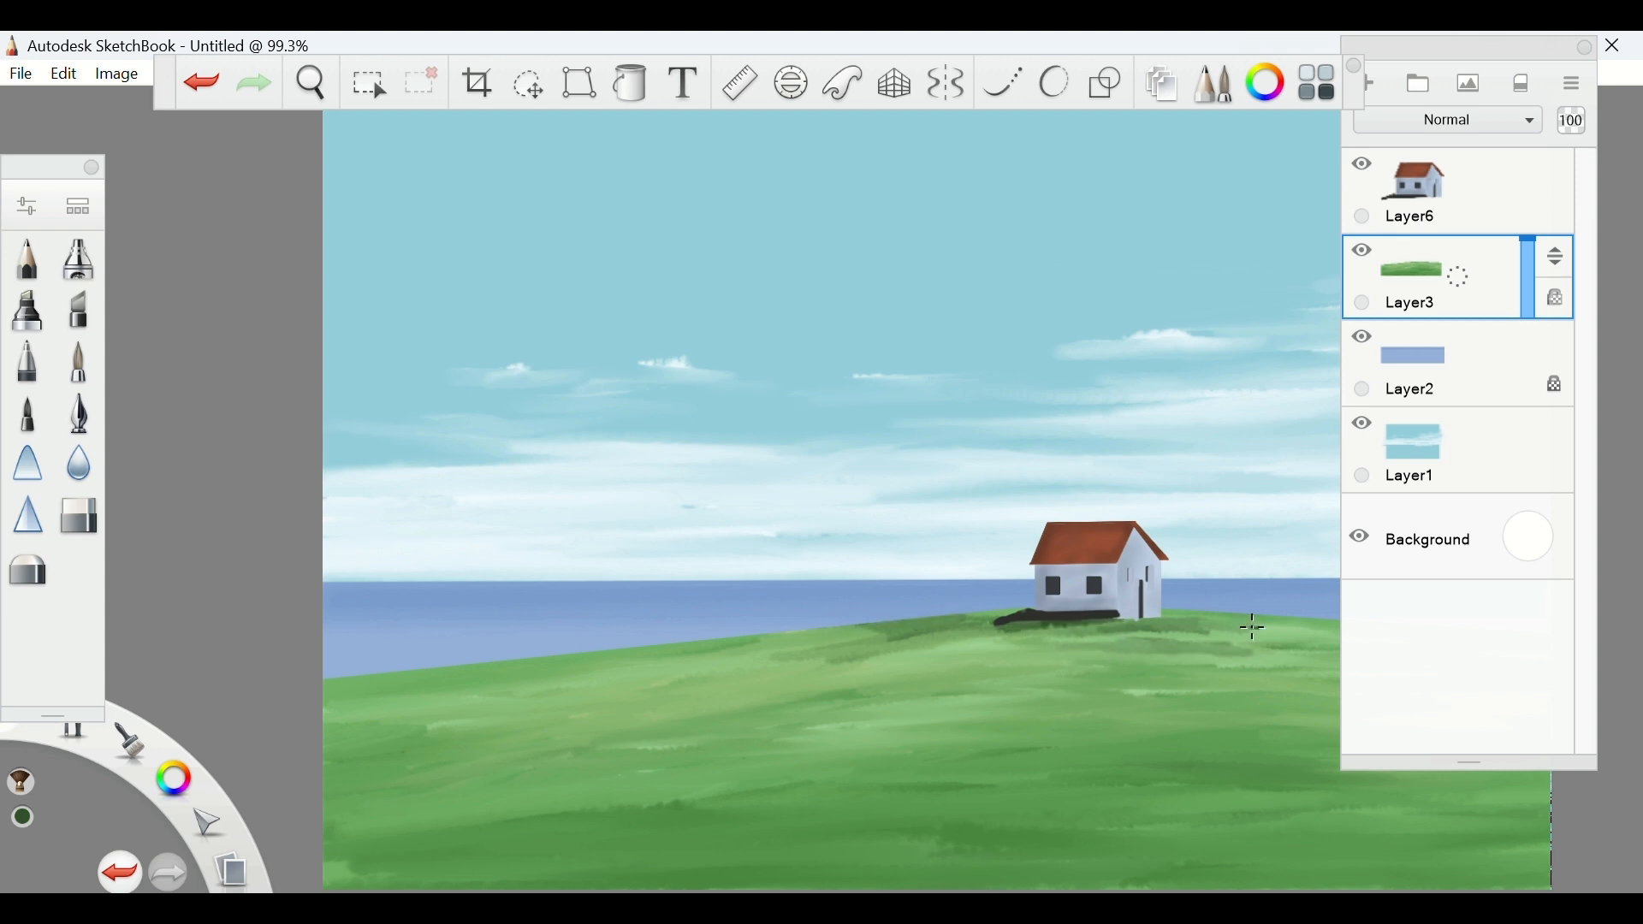
pyautogui.moveTo(1249, 630)
pyautogui.mouseDown()
pyautogui.moveTo(1166, 631)
pyautogui.moveTo(1240, 640)
pyautogui.mouseUp()
# Smudge the dark green grass shading on the hill around the house with the Artist Blending brush
pyautogui.click(79, 206)
pyautogui.doubleClick(625, 632)
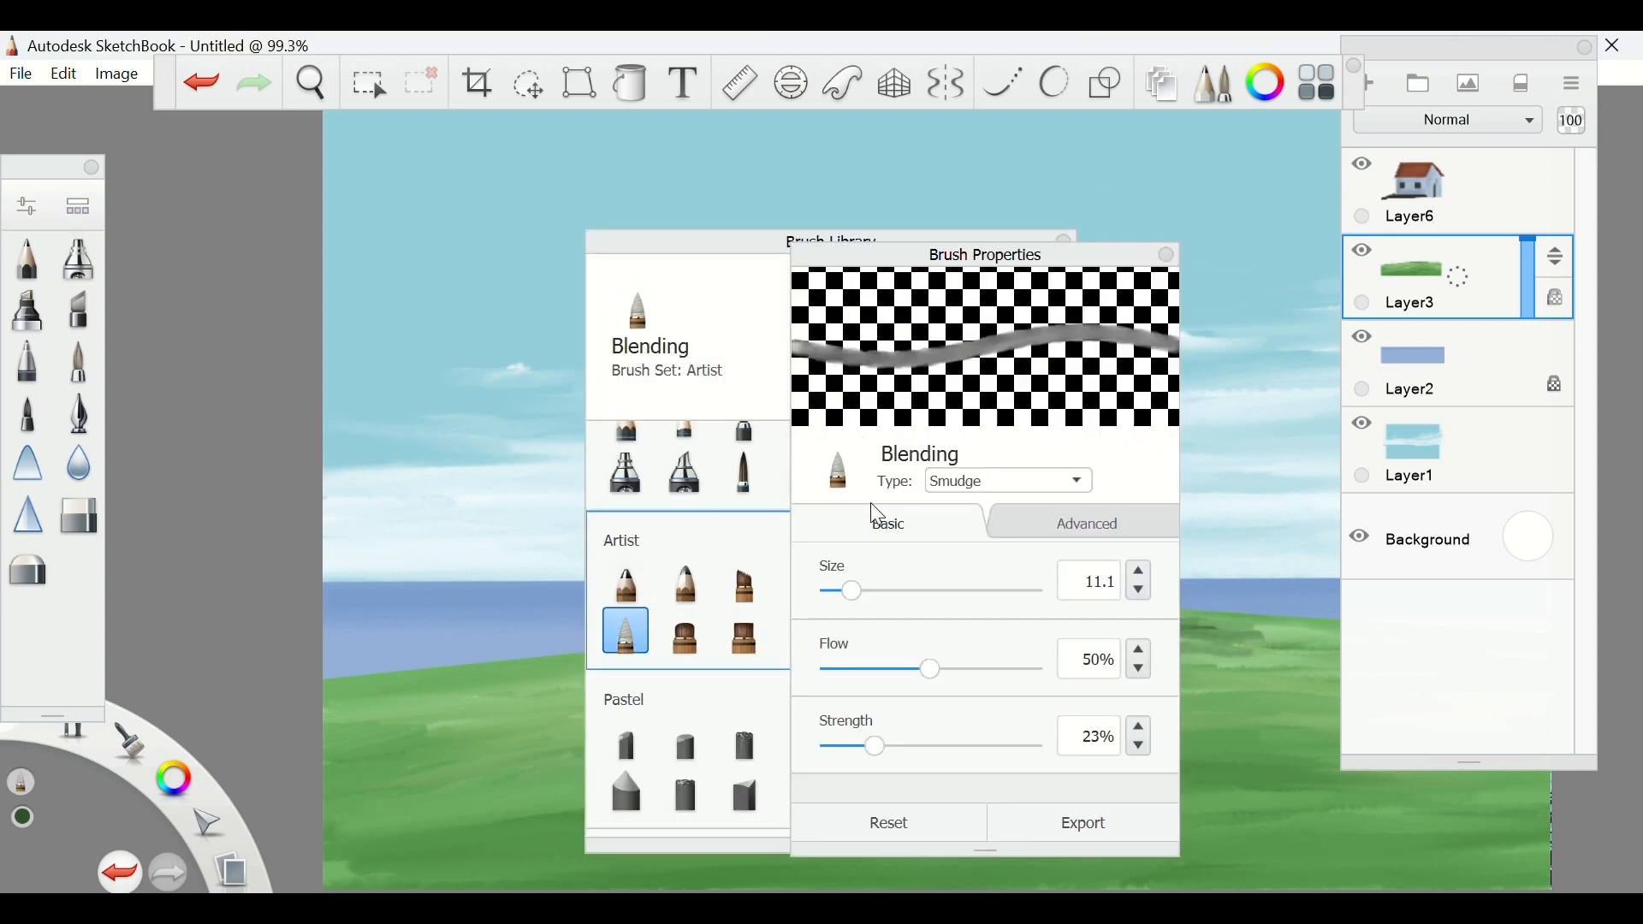
pyautogui.click(1064, 238)
pyautogui.click(1064, 238)
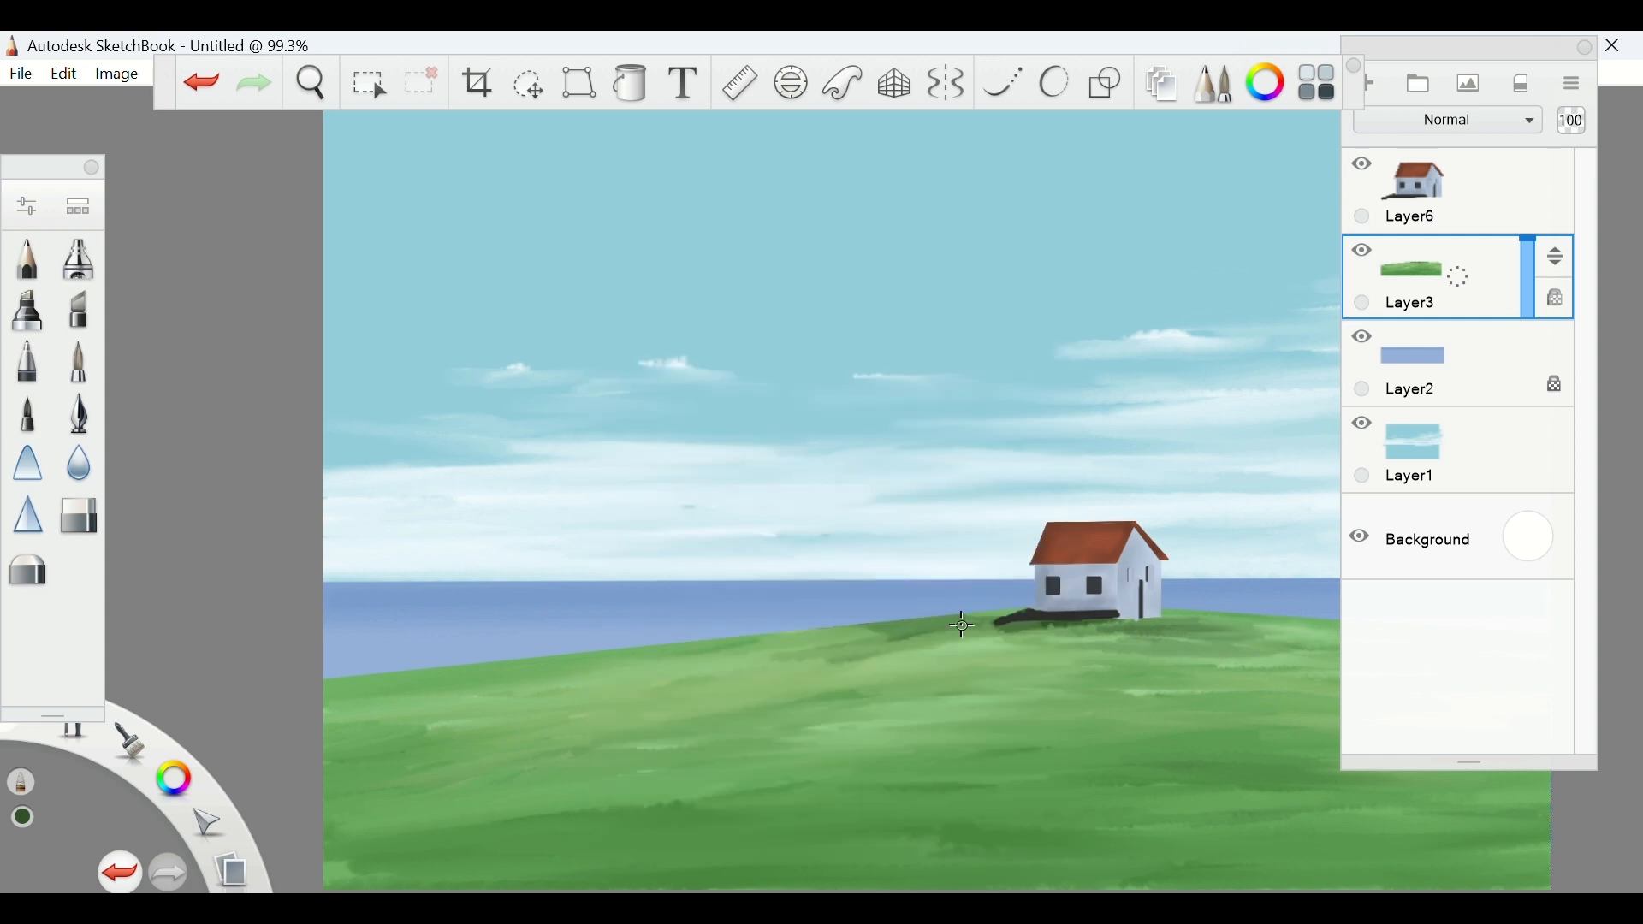
pyautogui.moveTo(1139, 638)
pyautogui.mouseDown()
pyautogui.moveTo(913, 631)
pyautogui.moveTo(702, 666)
pyautogui.mouseUp()
pyautogui.click(1585, 50)
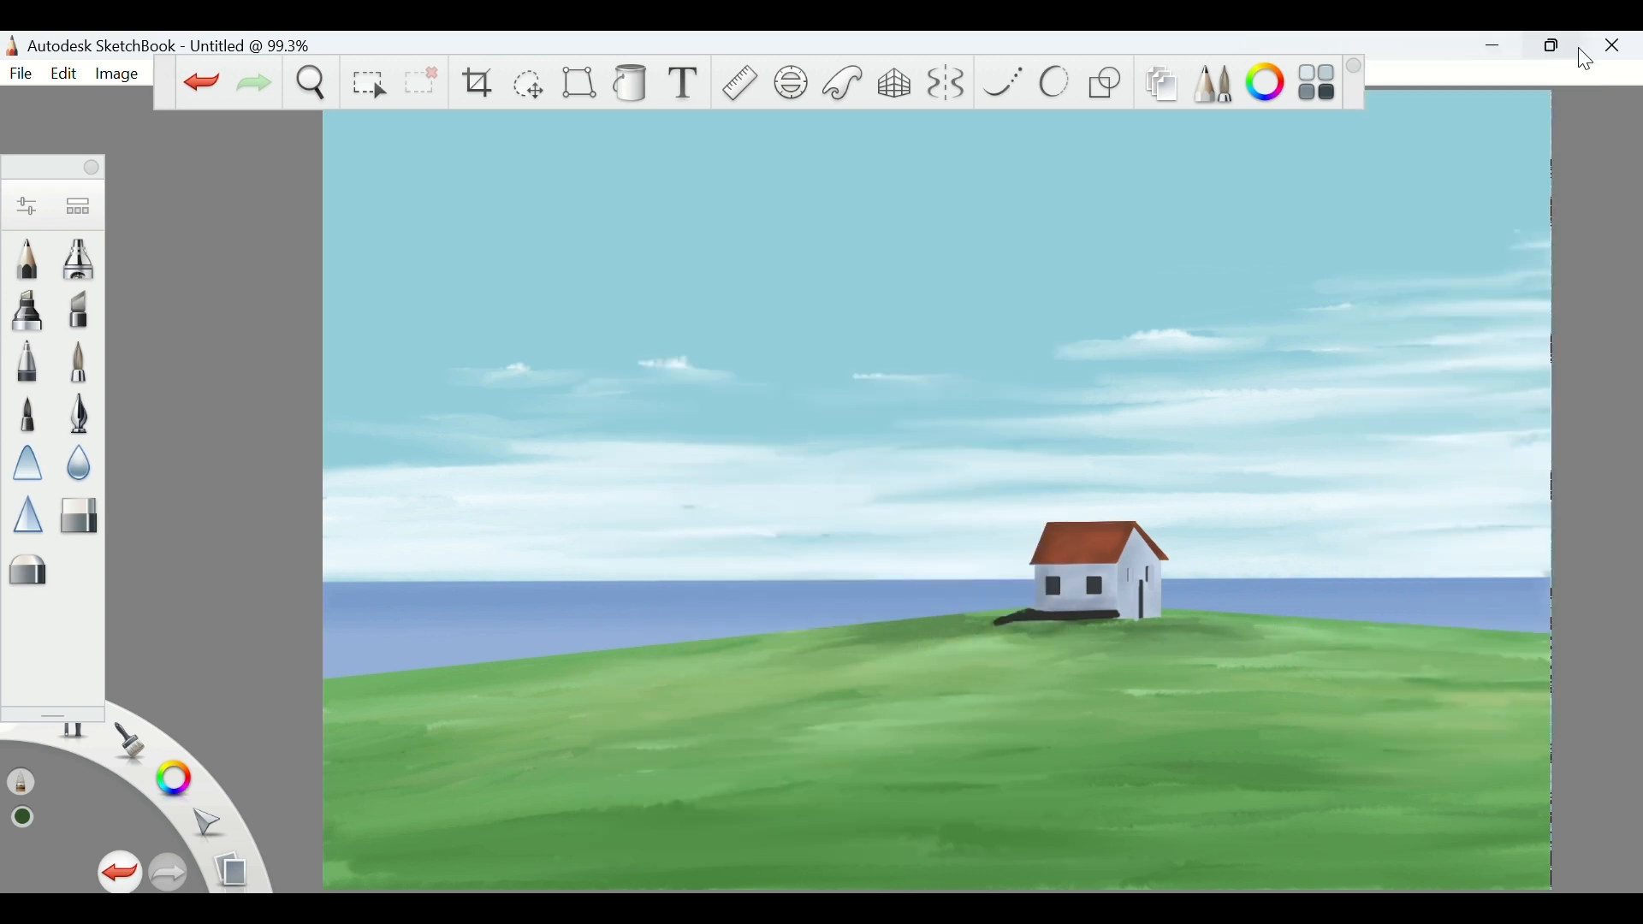
# Merge the house on Layer6 with the hill on Layer3 and the blue horizon band on Layer2
pyautogui.click(1318, 83)
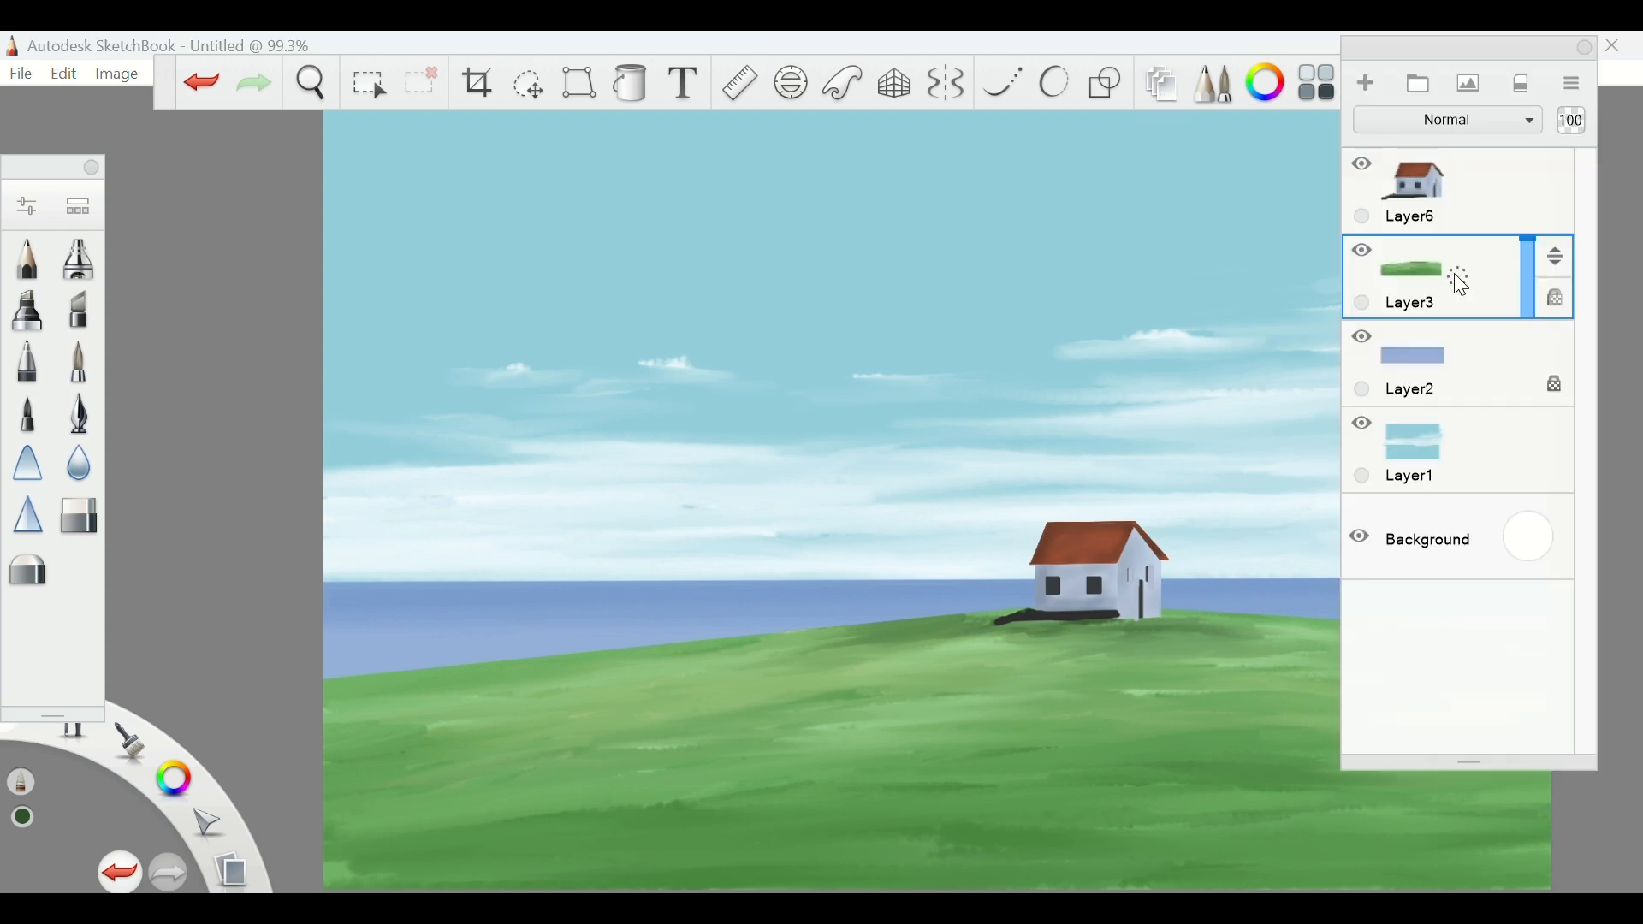
pyautogui.click(1454, 198)
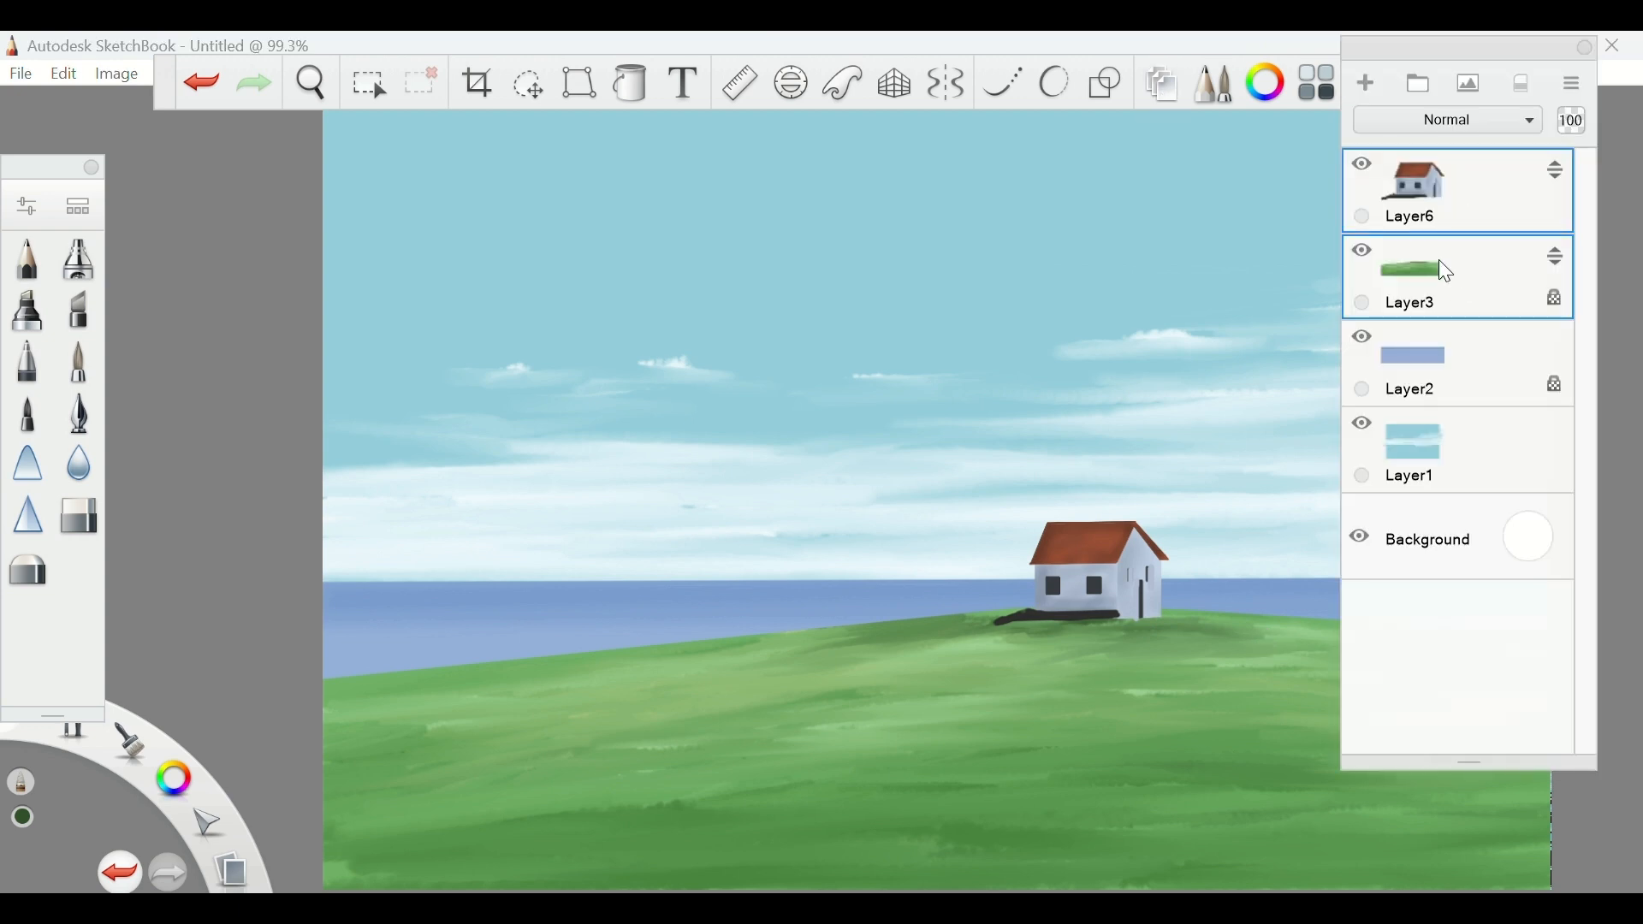
pyautogui.click(1586, 89)
pyautogui.click(1455, 433)
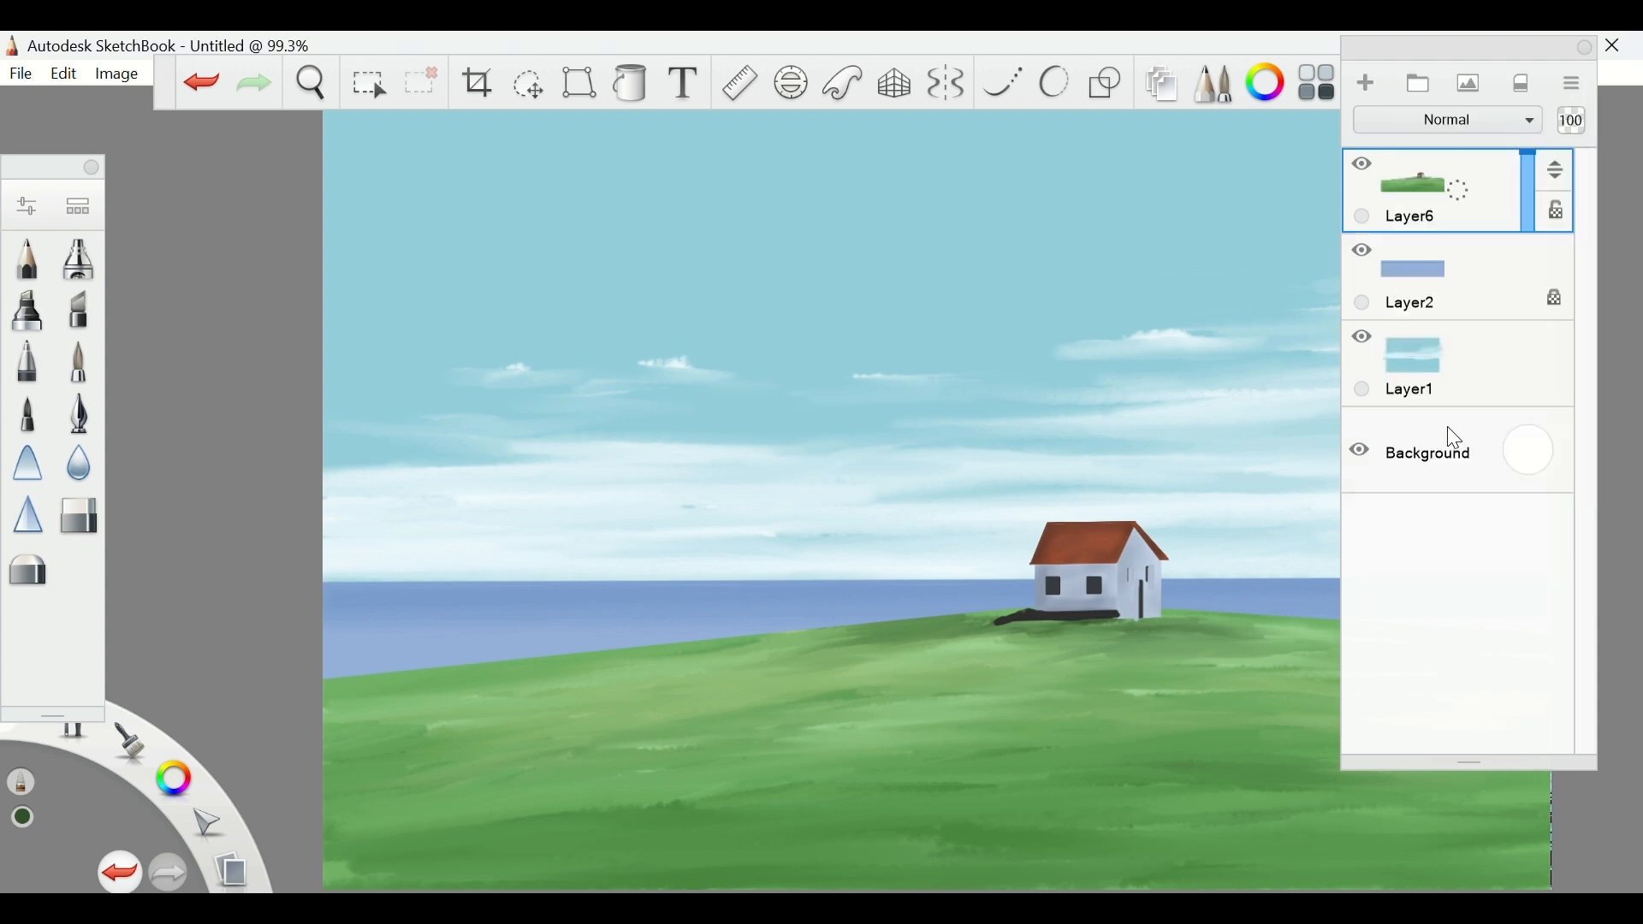
pyautogui.press('v')
pyautogui.click(1421, 279)
pyautogui.click(1575, 83)
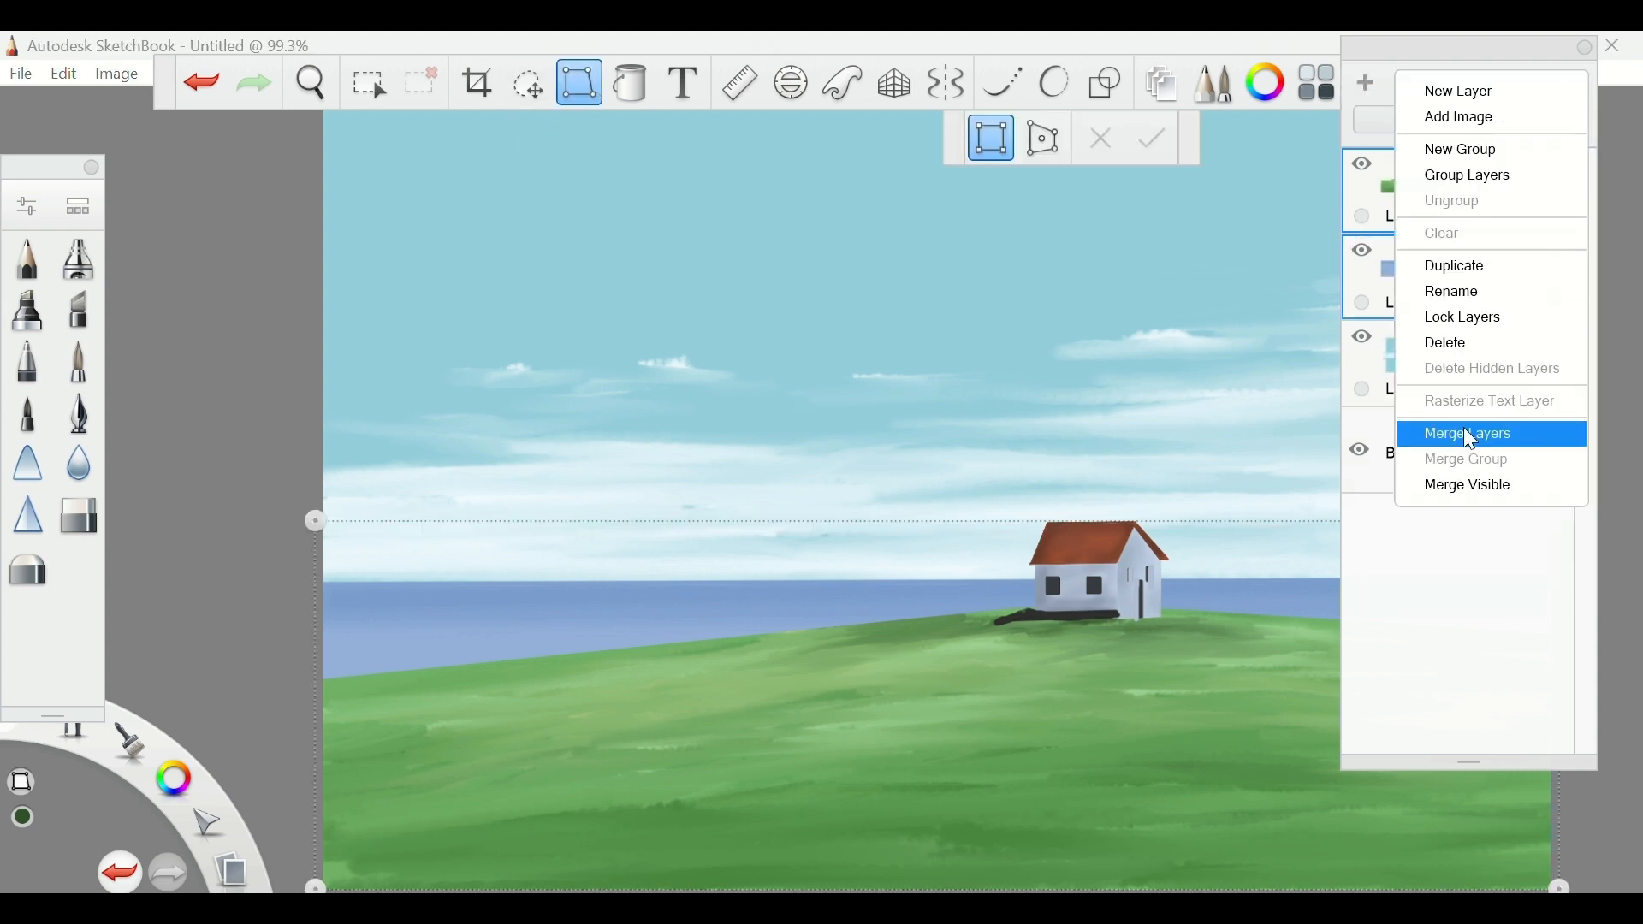
pyautogui.click(1465, 433)
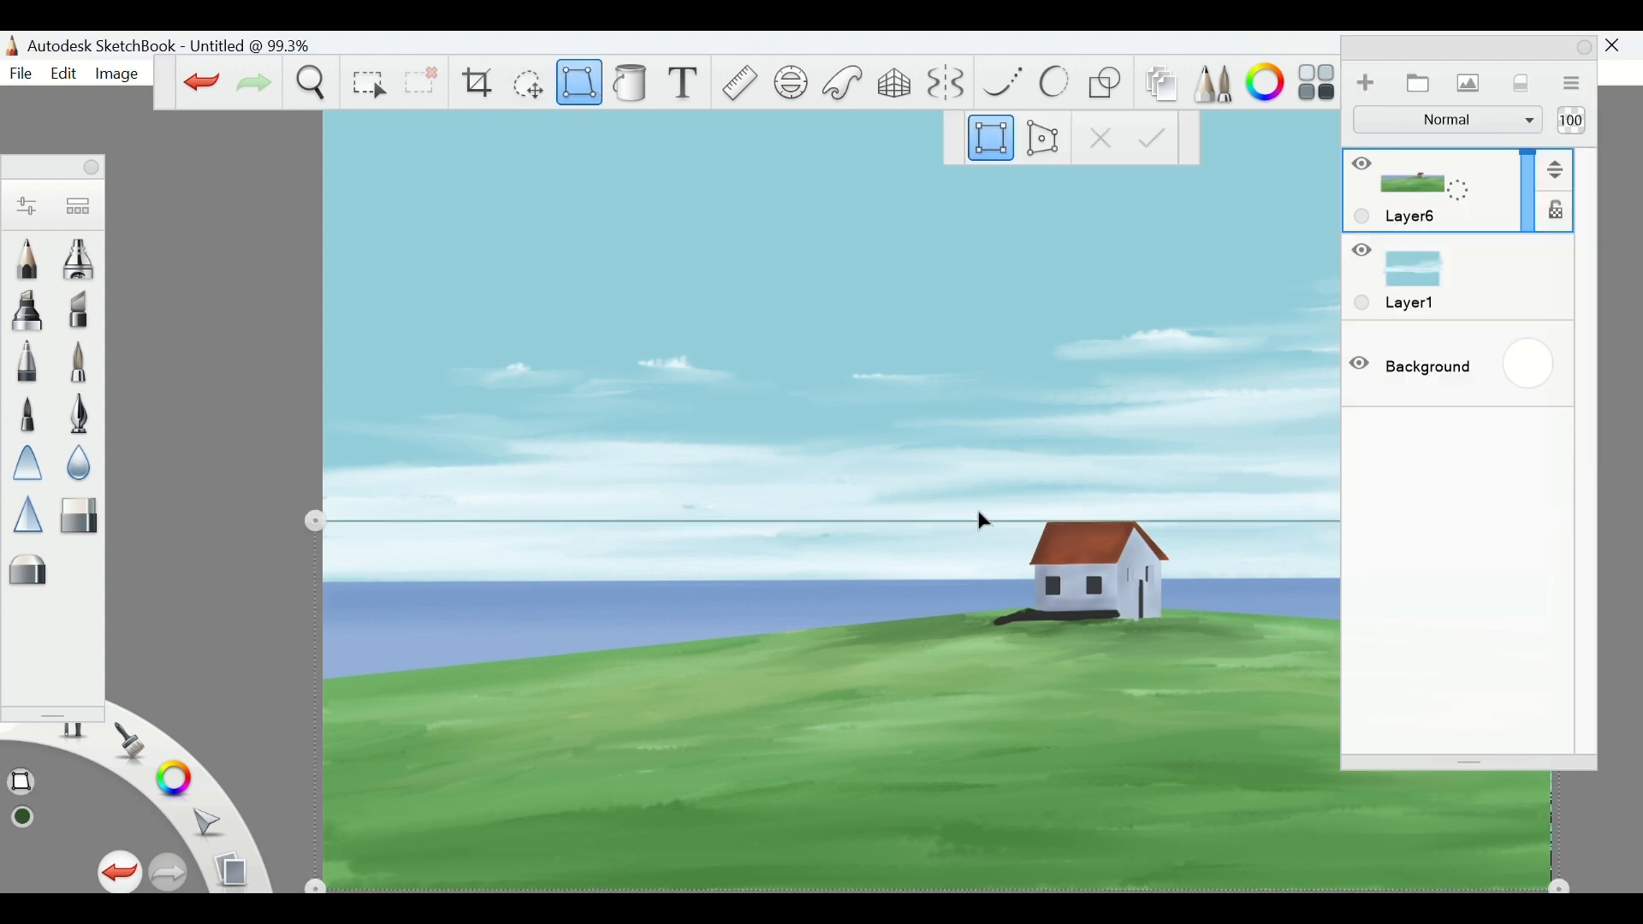
# Transform the merged Layer6 slightly downward, and shift the sky on Layer1 down to meet the horizon
pyautogui.moveTo(979, 512); pyautogui.dragTo(984, 557)
pyautogui.click(1424, 270)
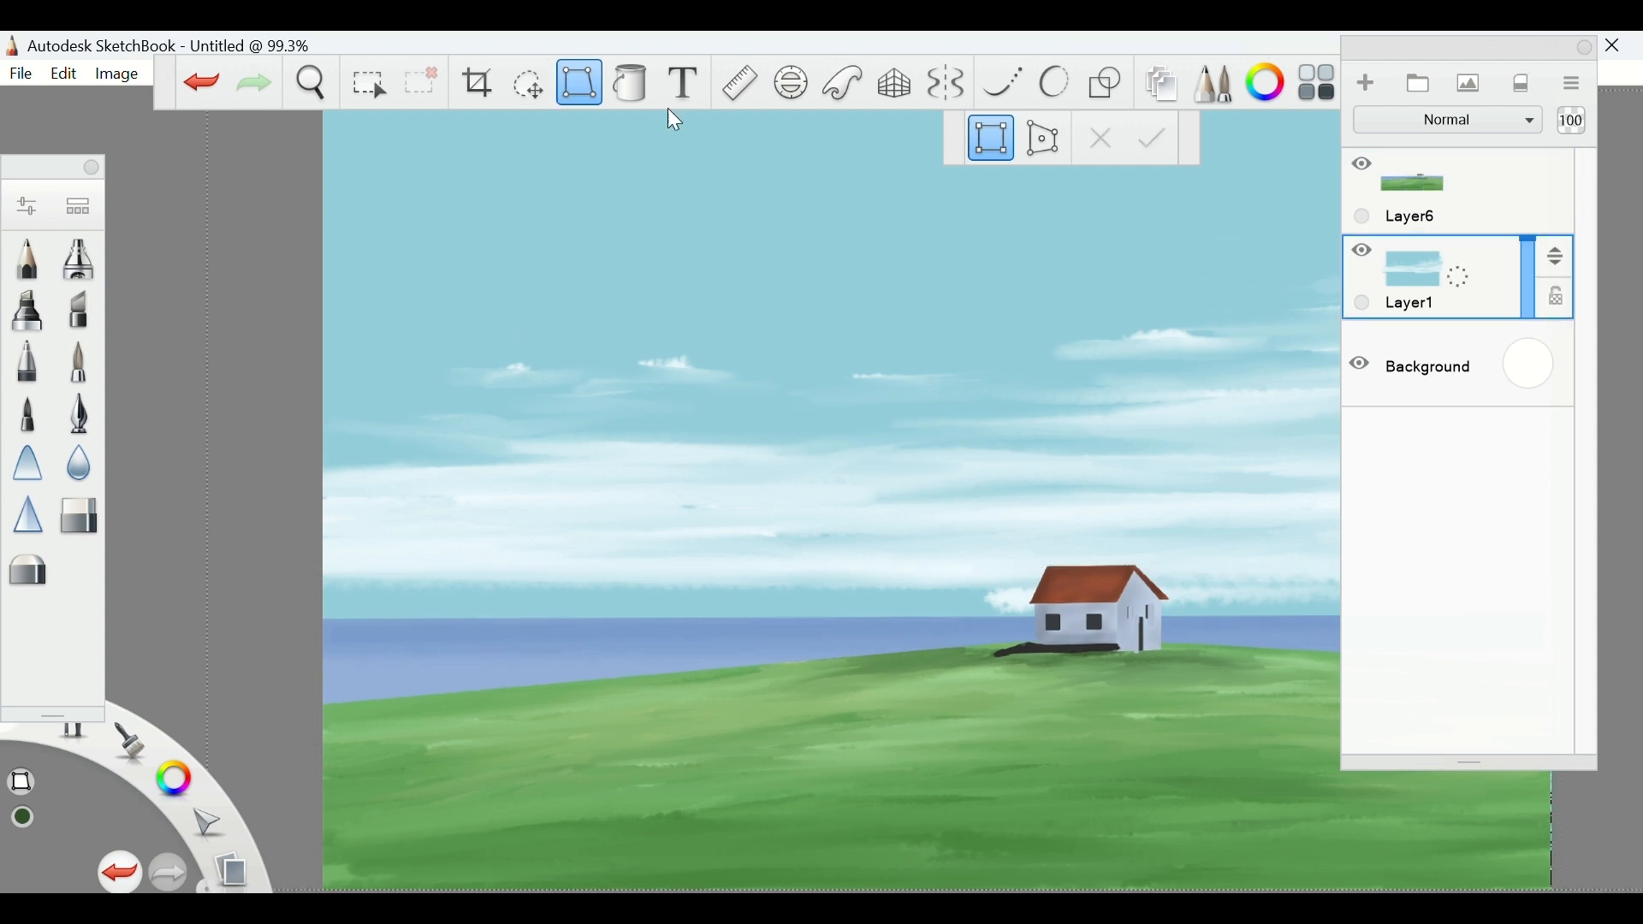
pyautogui.click(1343, 72)
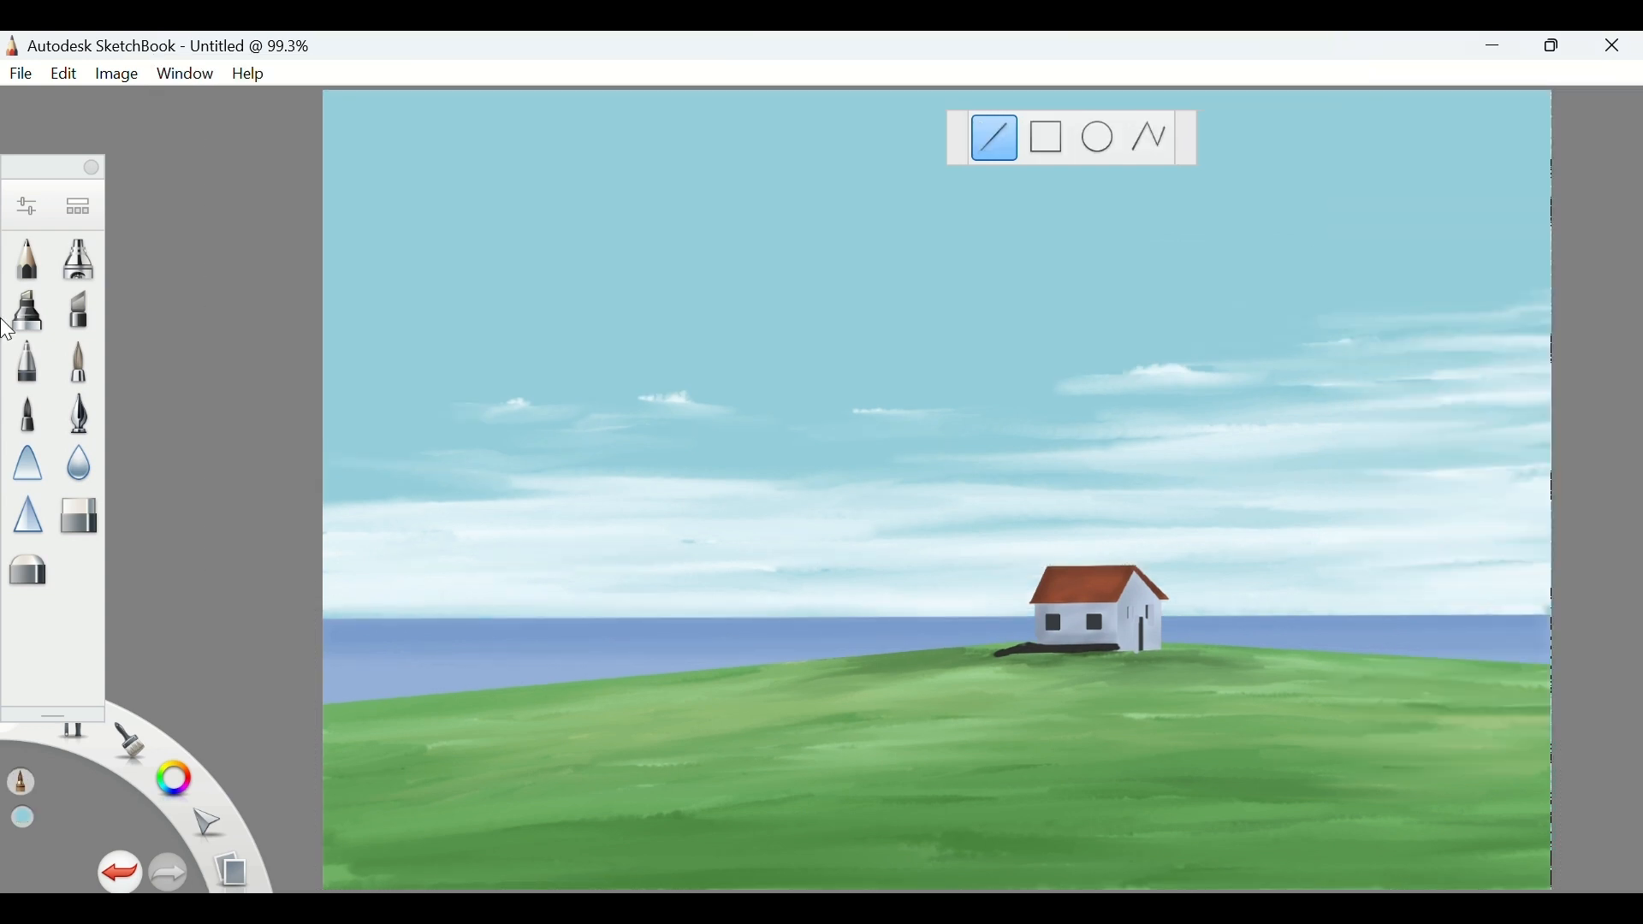
# Set up the Traditional Soft Airbrush with a teal blue slightly darker than the sky
pyautogui.click(78, 205)
pyautogui.scroll(-10, 676, 622)
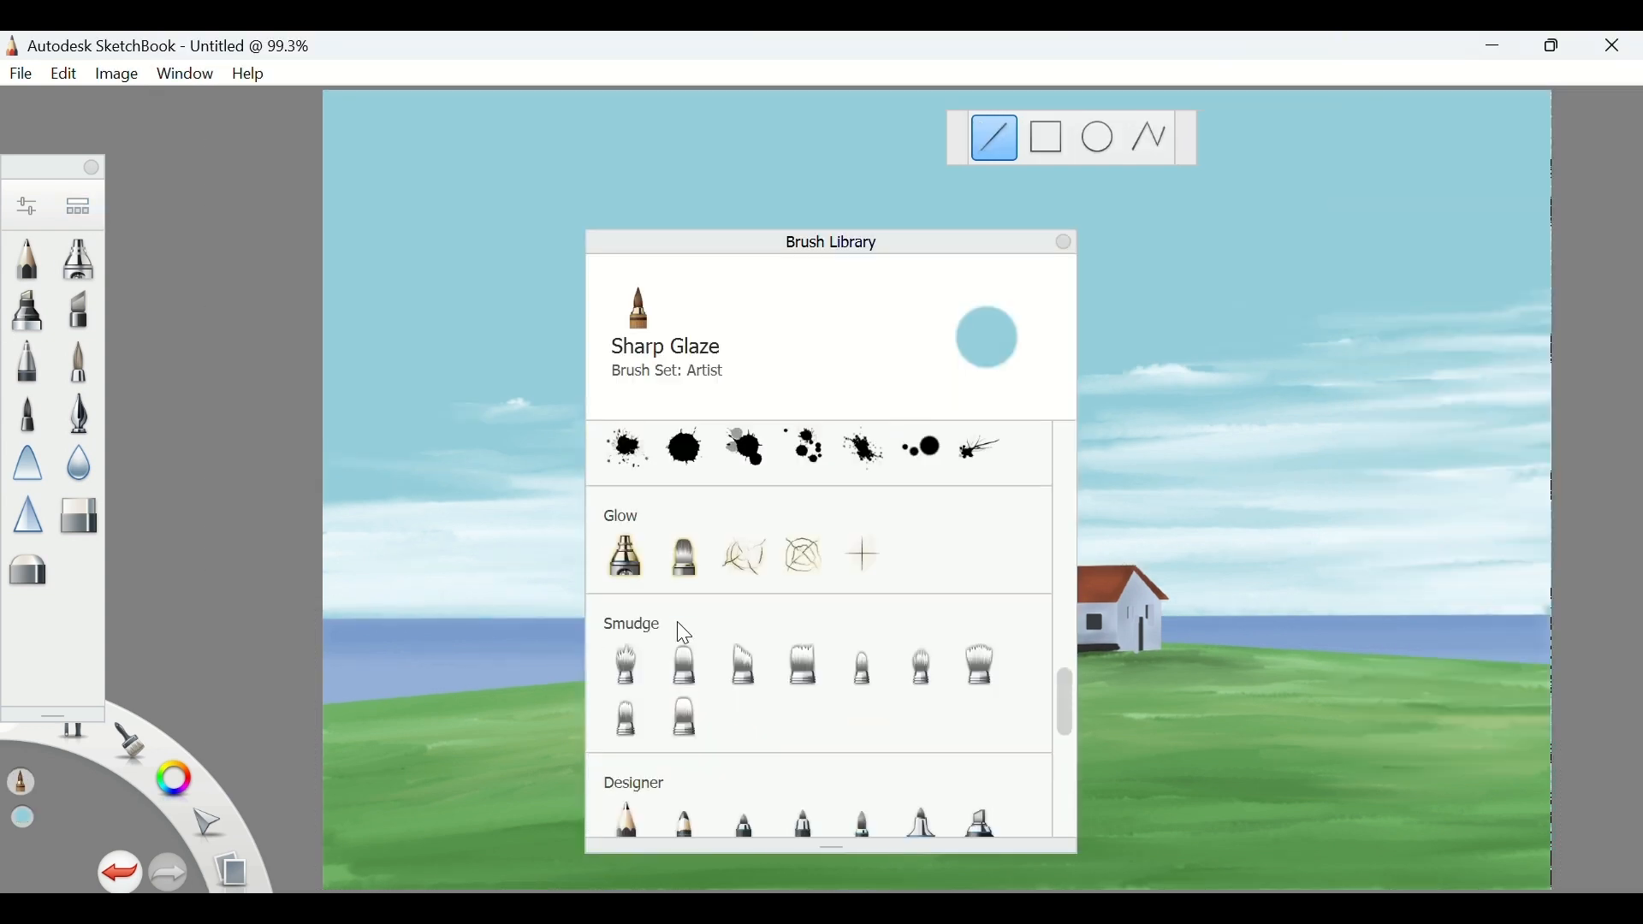
pyautogui.doubleClick(685, 576)
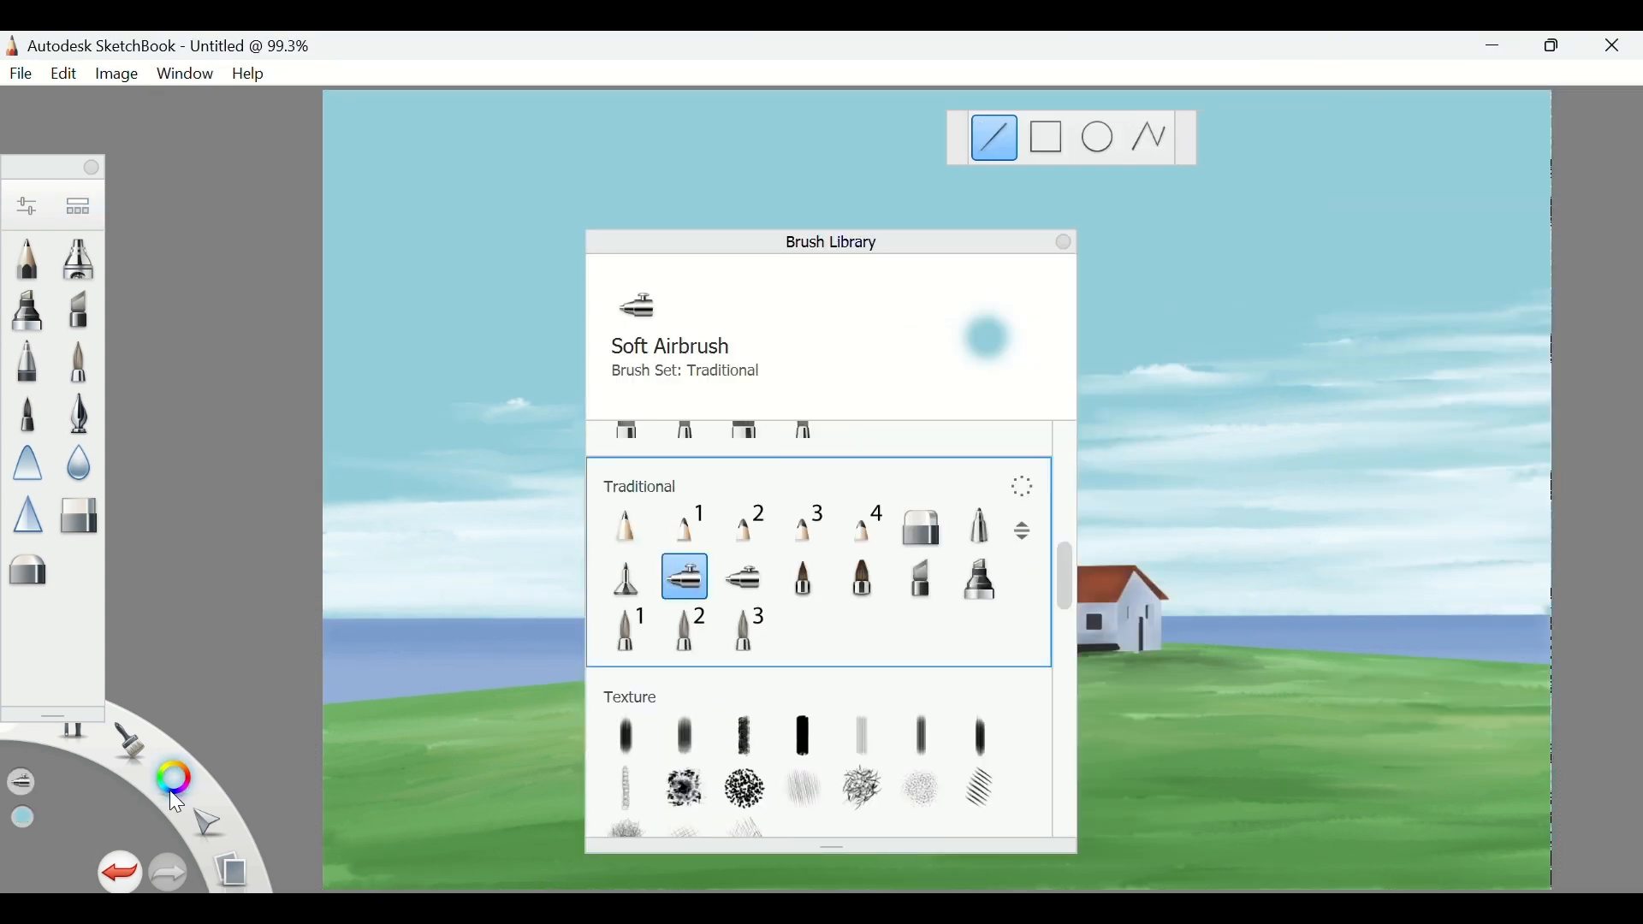
pyautogui.click(186, 74)
pyautogui.click(218, 102)
pyautogui.click(1265, 83)
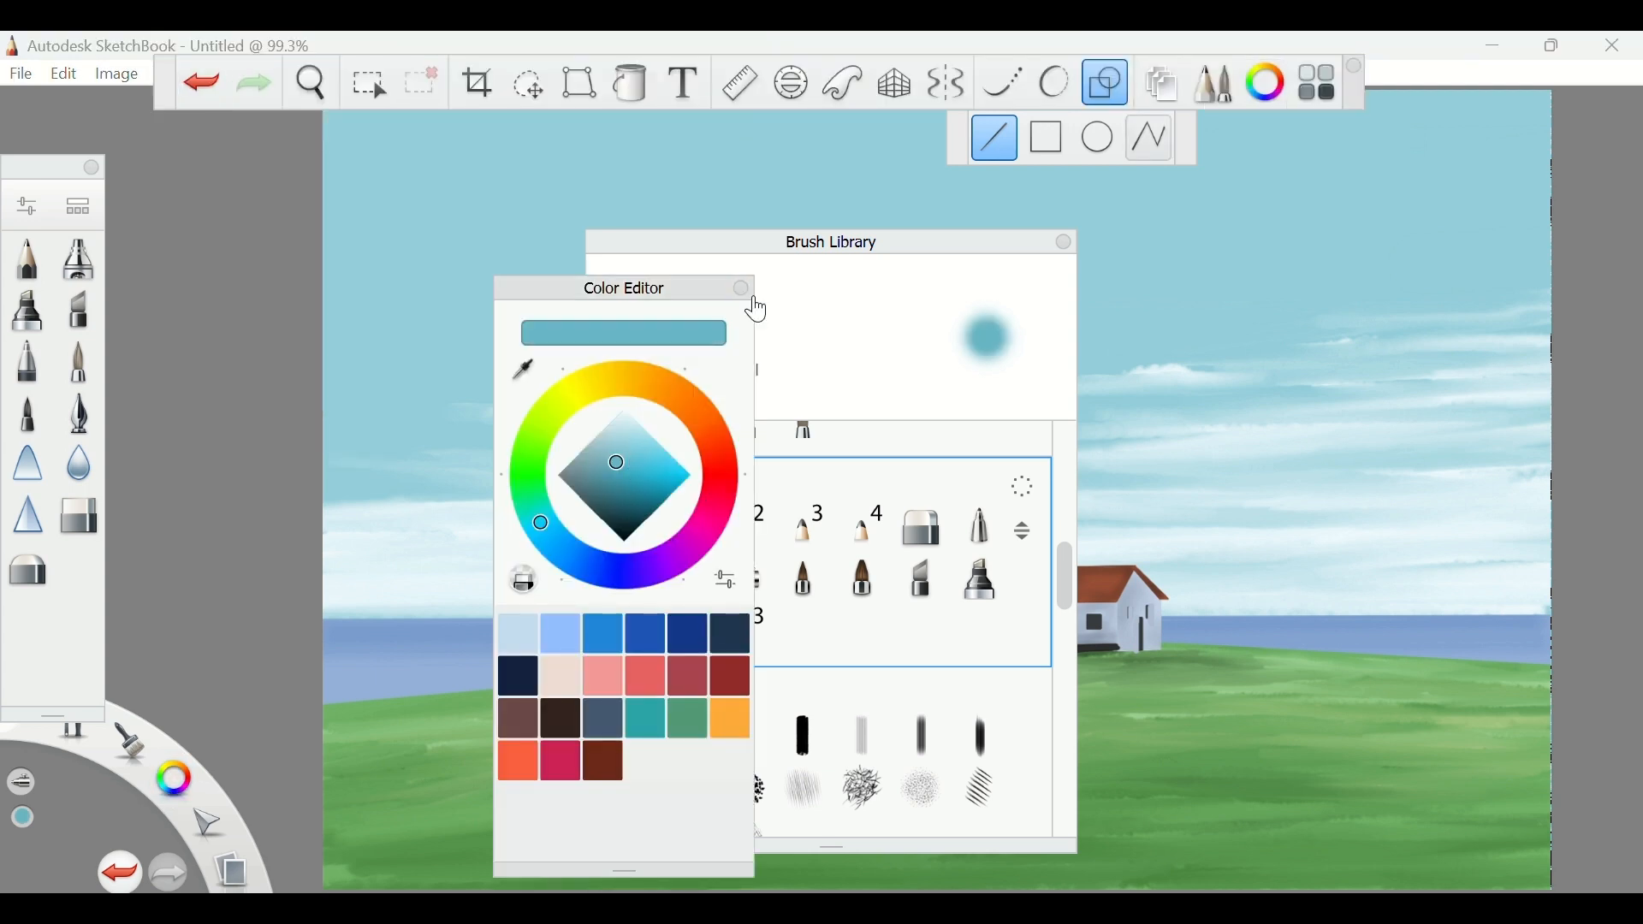
pyautogui.click(742, 284)
pyautogui.click(1066, 245)
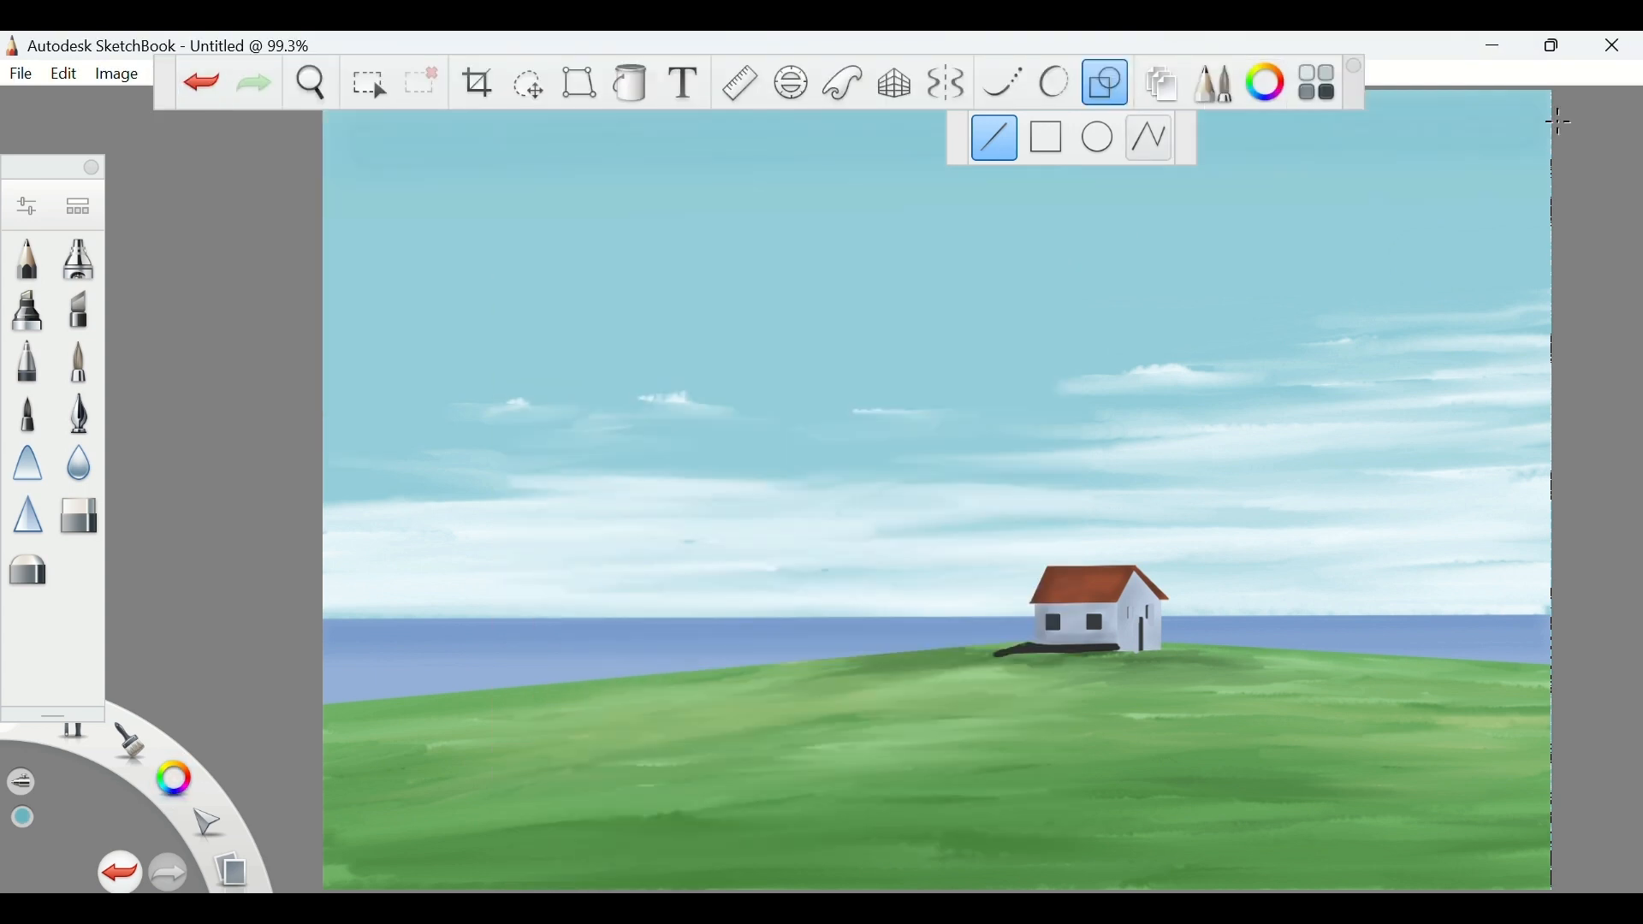
# Airbrush the darker teal across the upper sky, using a deeper shade along the top edge
pyautogui.moveTo(1488, 223); pyautogui.dragTo(288, 247)
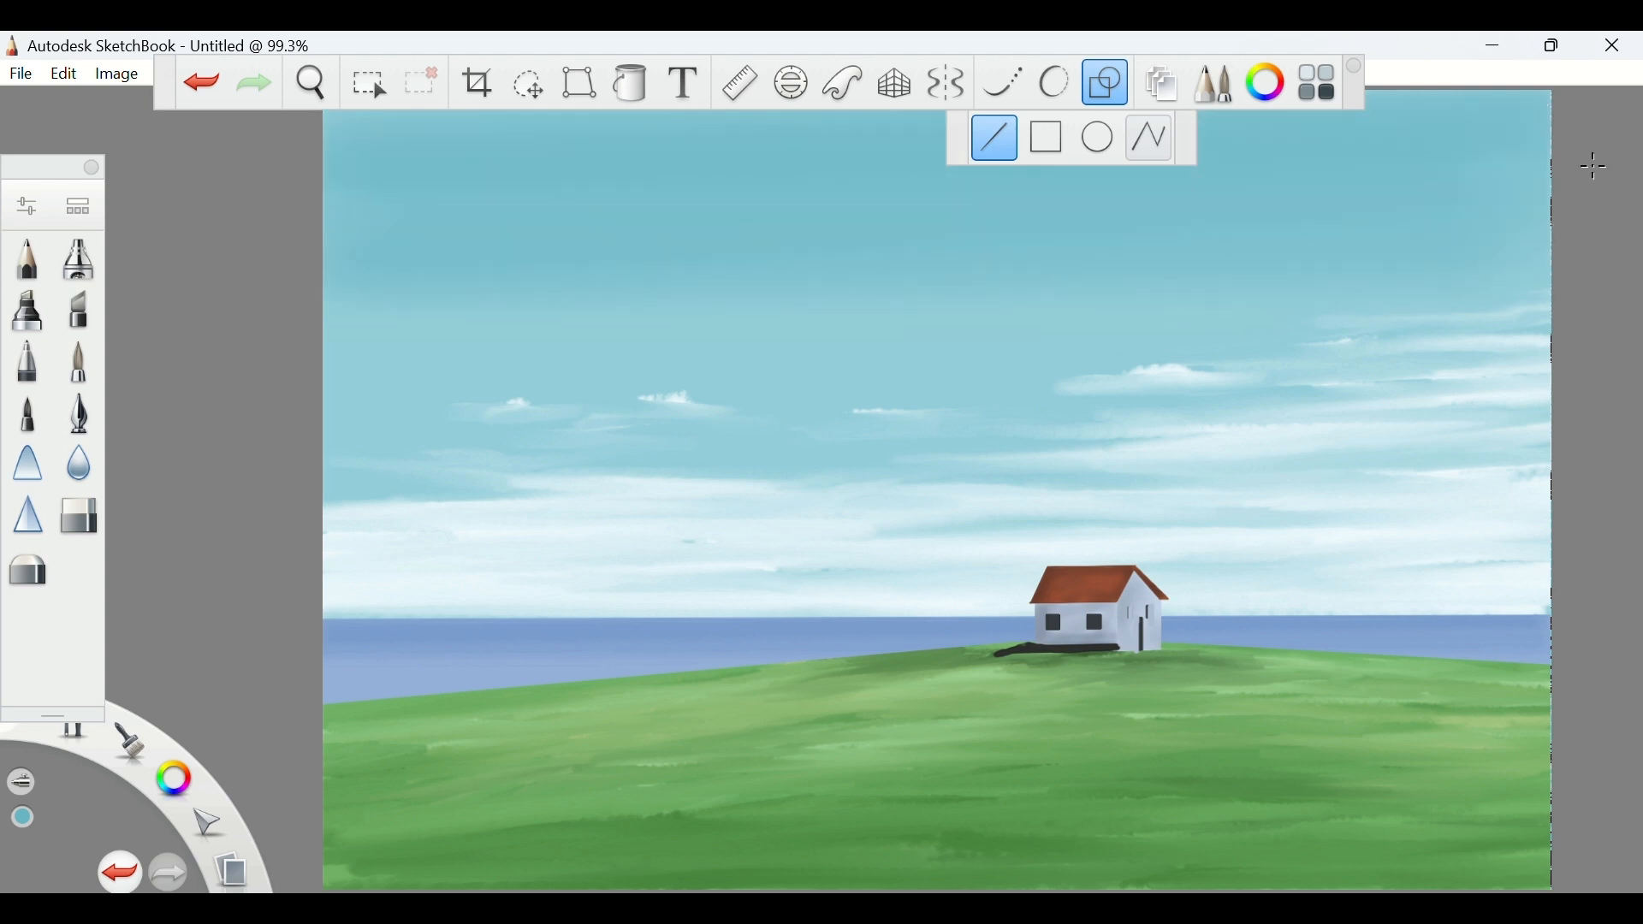
pyautogui.click(1264, 84)
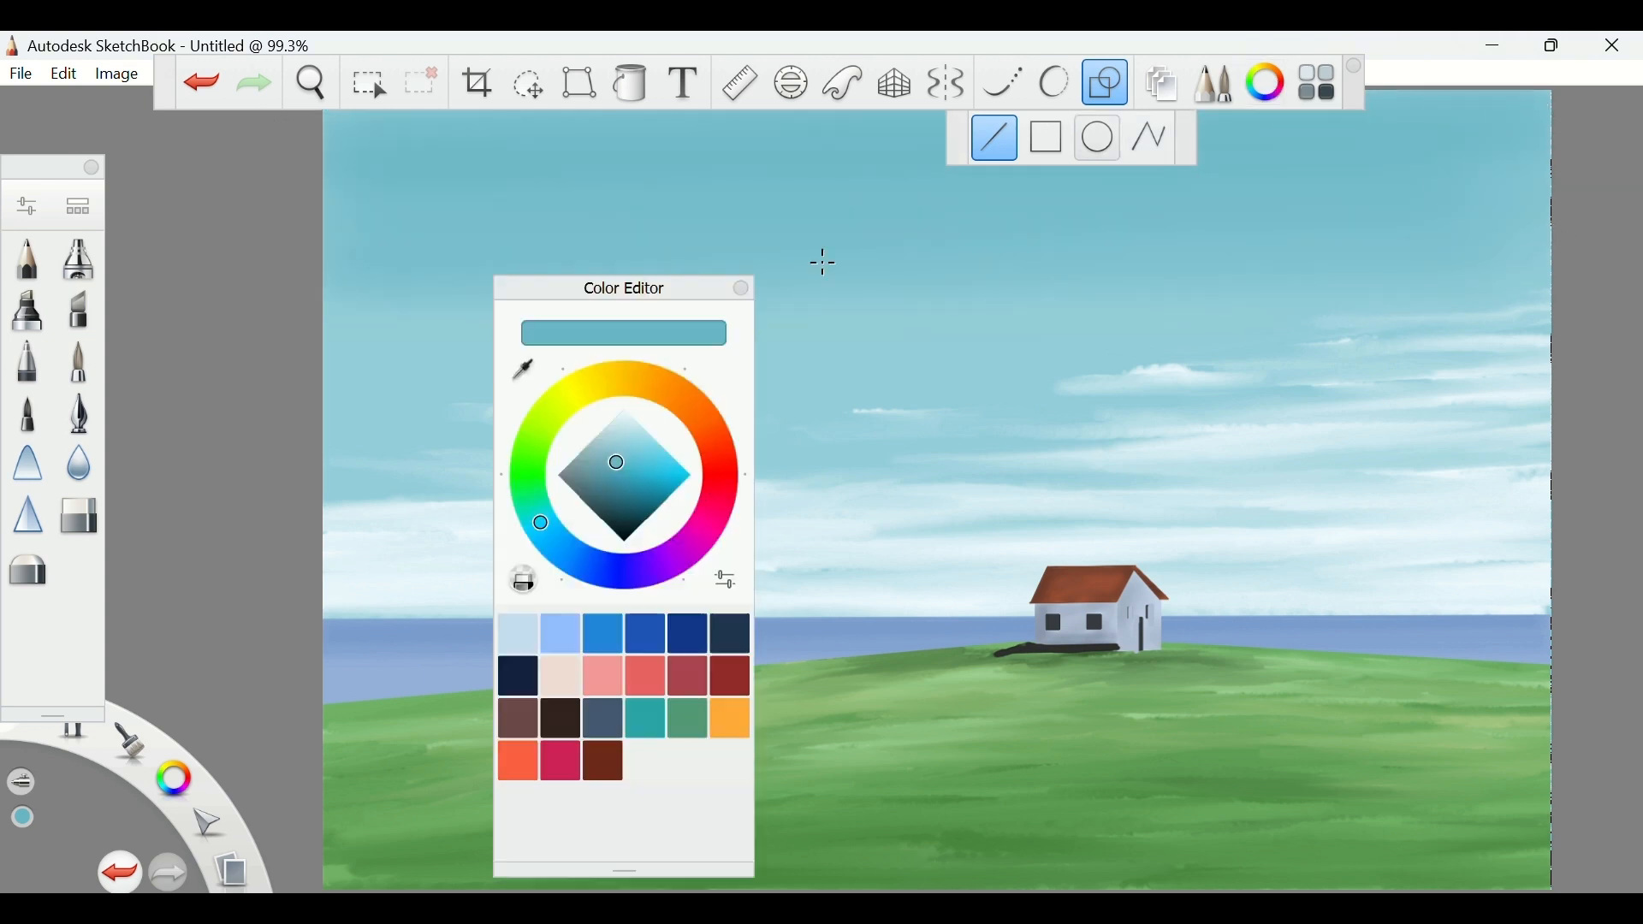
pyautogui.click(738, 285)
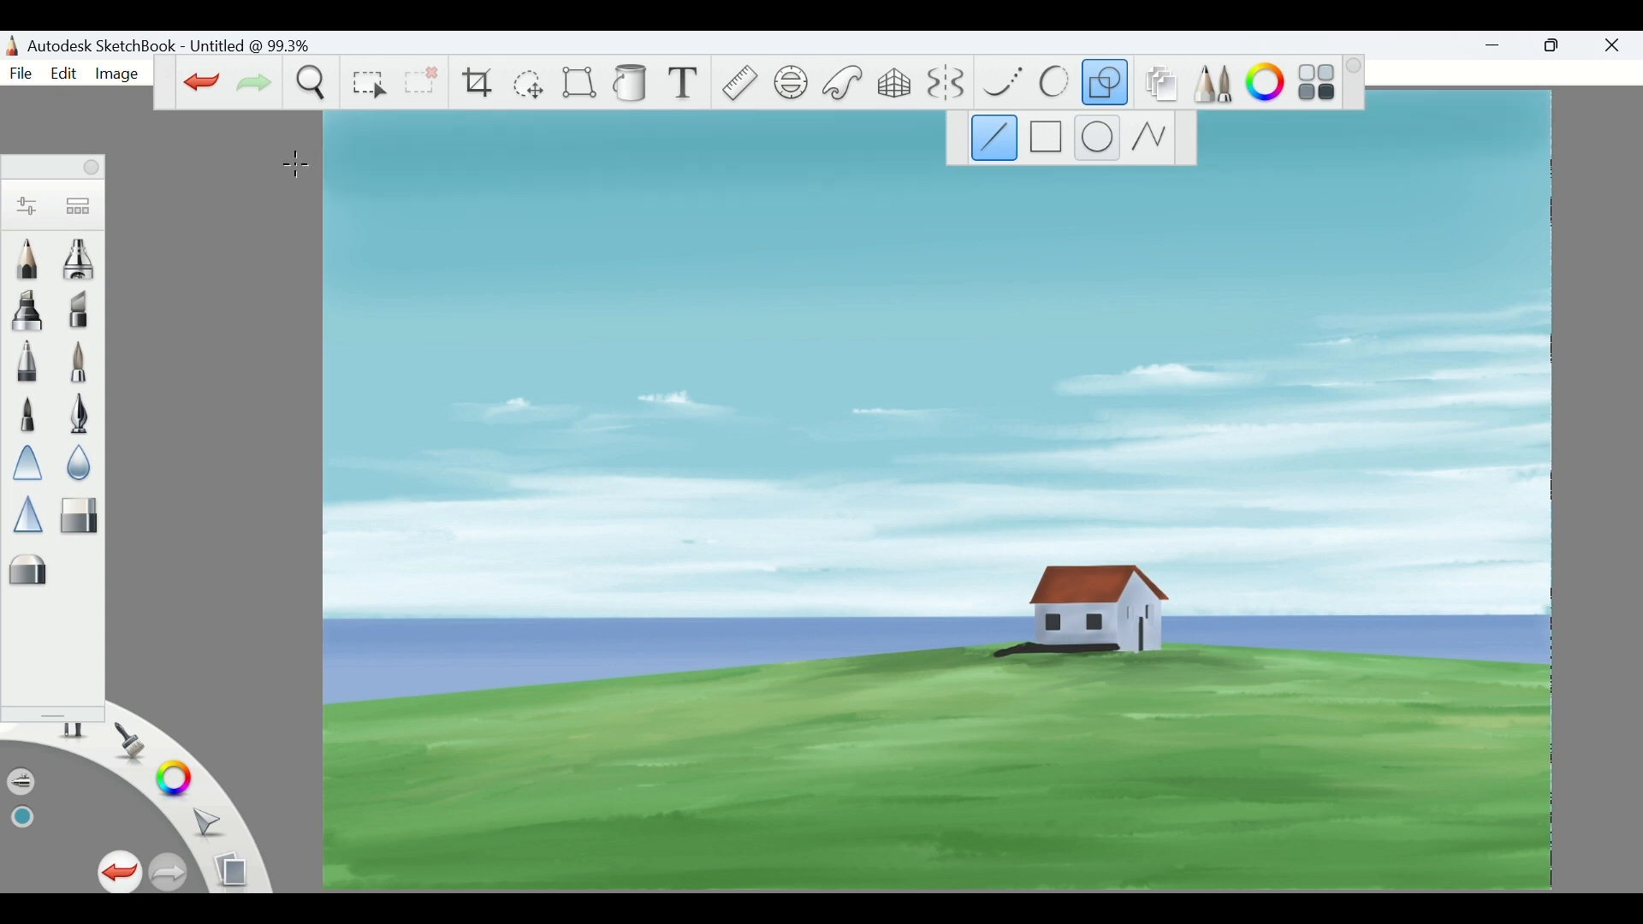
# Enlarge the Soft Airbrush, weaken its stroke and spread the deep teal in wide horizontal passes across the upper sky
pyautogui.click(27, 206)
pyautogui.moveTo(947, 589); pyautogui.dragTo(1001, 589)
pyautogui.moveTo(1030, 667); pyautogui.dragTo(957, 666)
pyautogui.click(1167, 255)
pyautogui.moveTo(348, 213); pyautogui.dragTo(1625, 200)
pyautogui.moveTo(1437, 283); pyautogui.dragTo(477, 279)
# Restore the toolbar and make the merged Layer6 active for painting
pyautogui.click(683, 80)
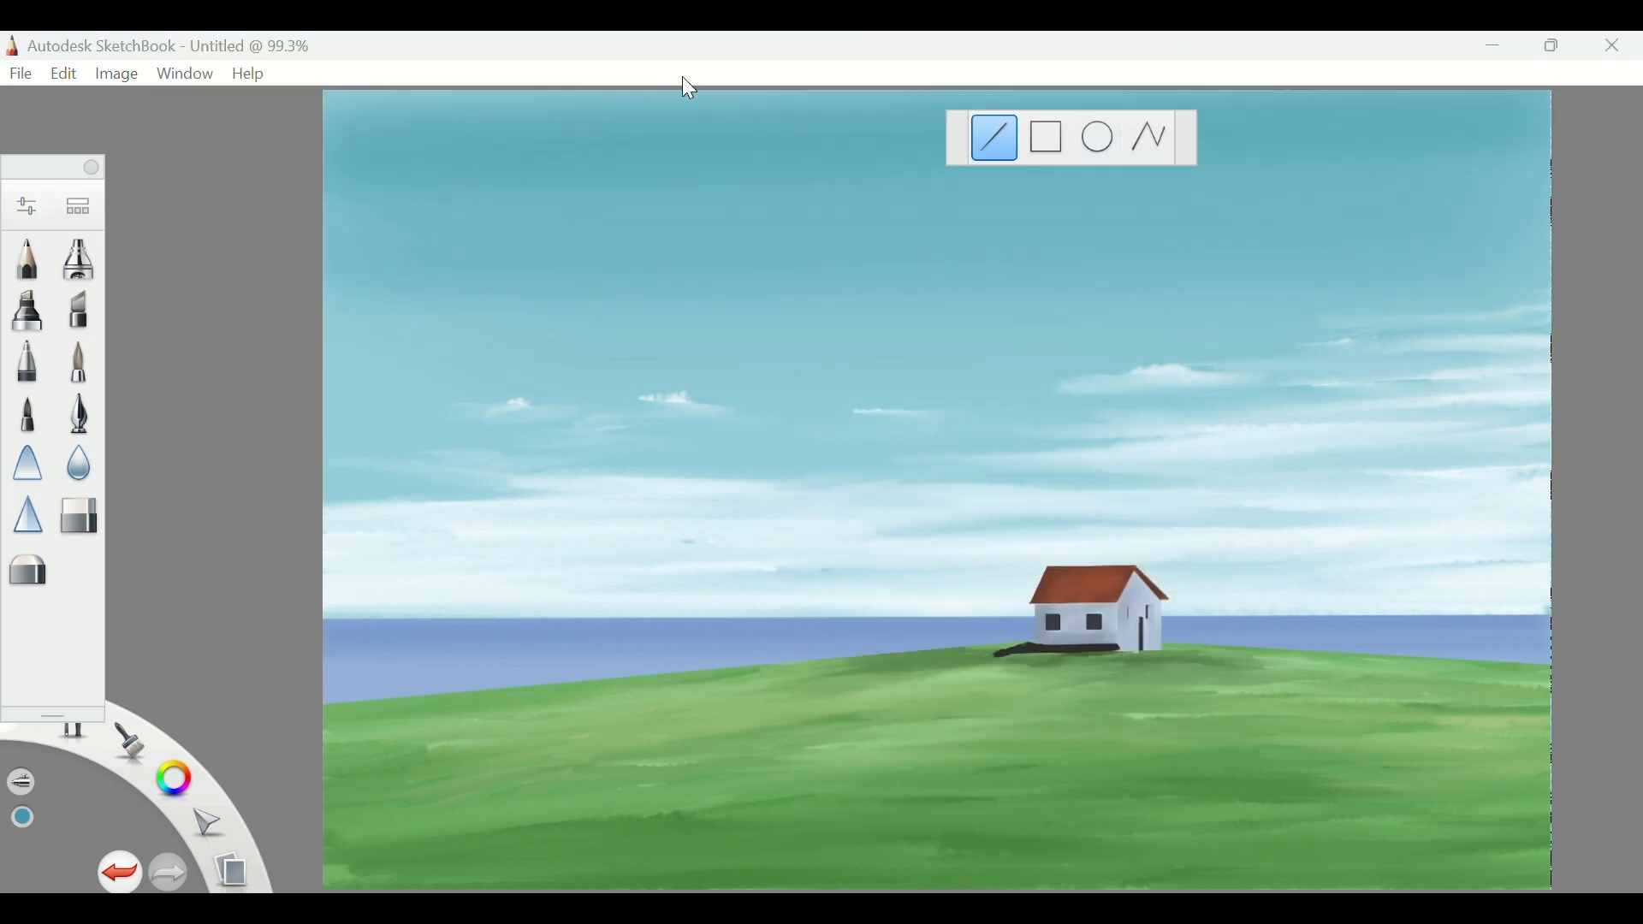
pyautogui.click(184, 75)
pyautogui.click(220, 102)
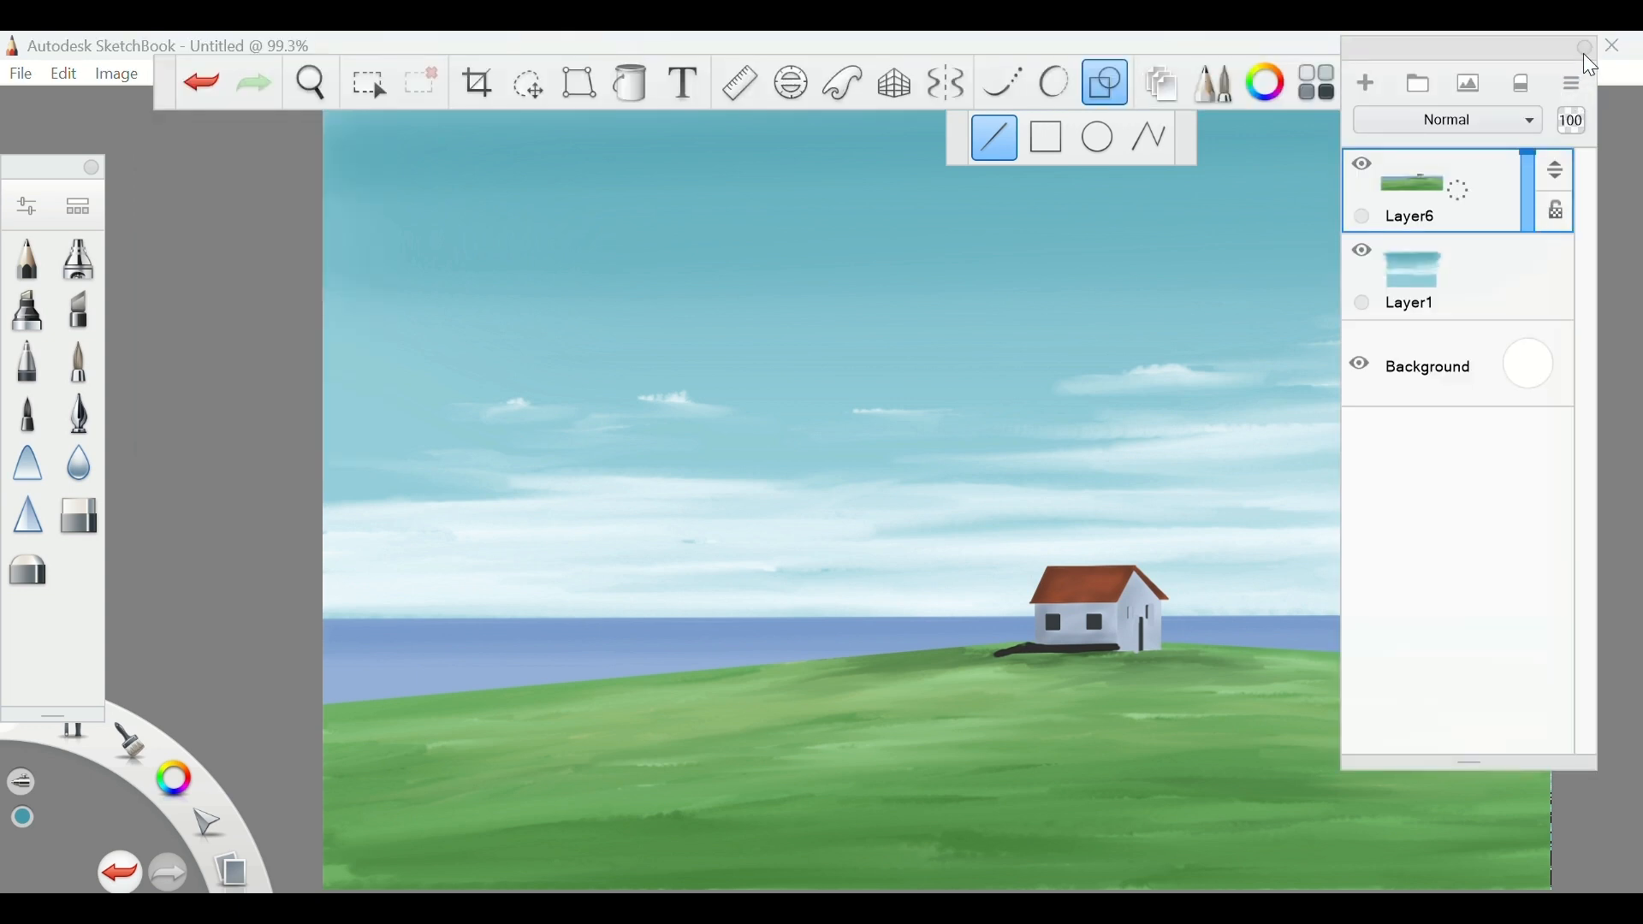
pyautogui.click(1584, 51)
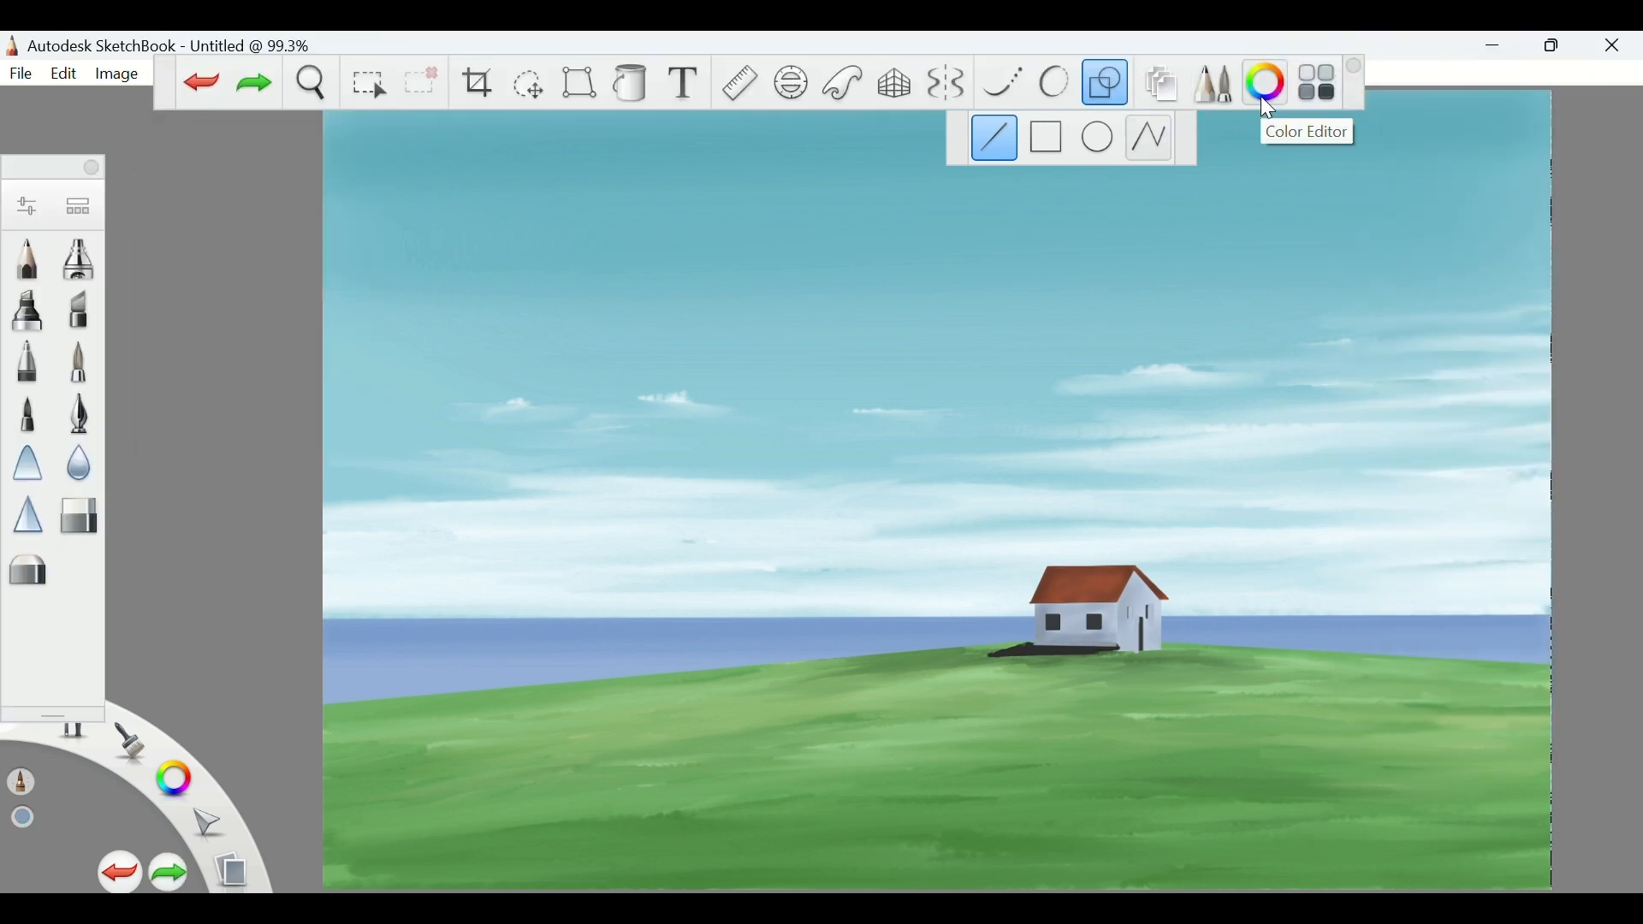
# Sample the grass green beside the house's ground shadow and touch up the shadow's outer end with Sharp Glaze
pyautogui.click(1262, 90)
pyautogui.click(524, 363)
pyautogui.click(981, 653)
pyautogui.click(742, 286)
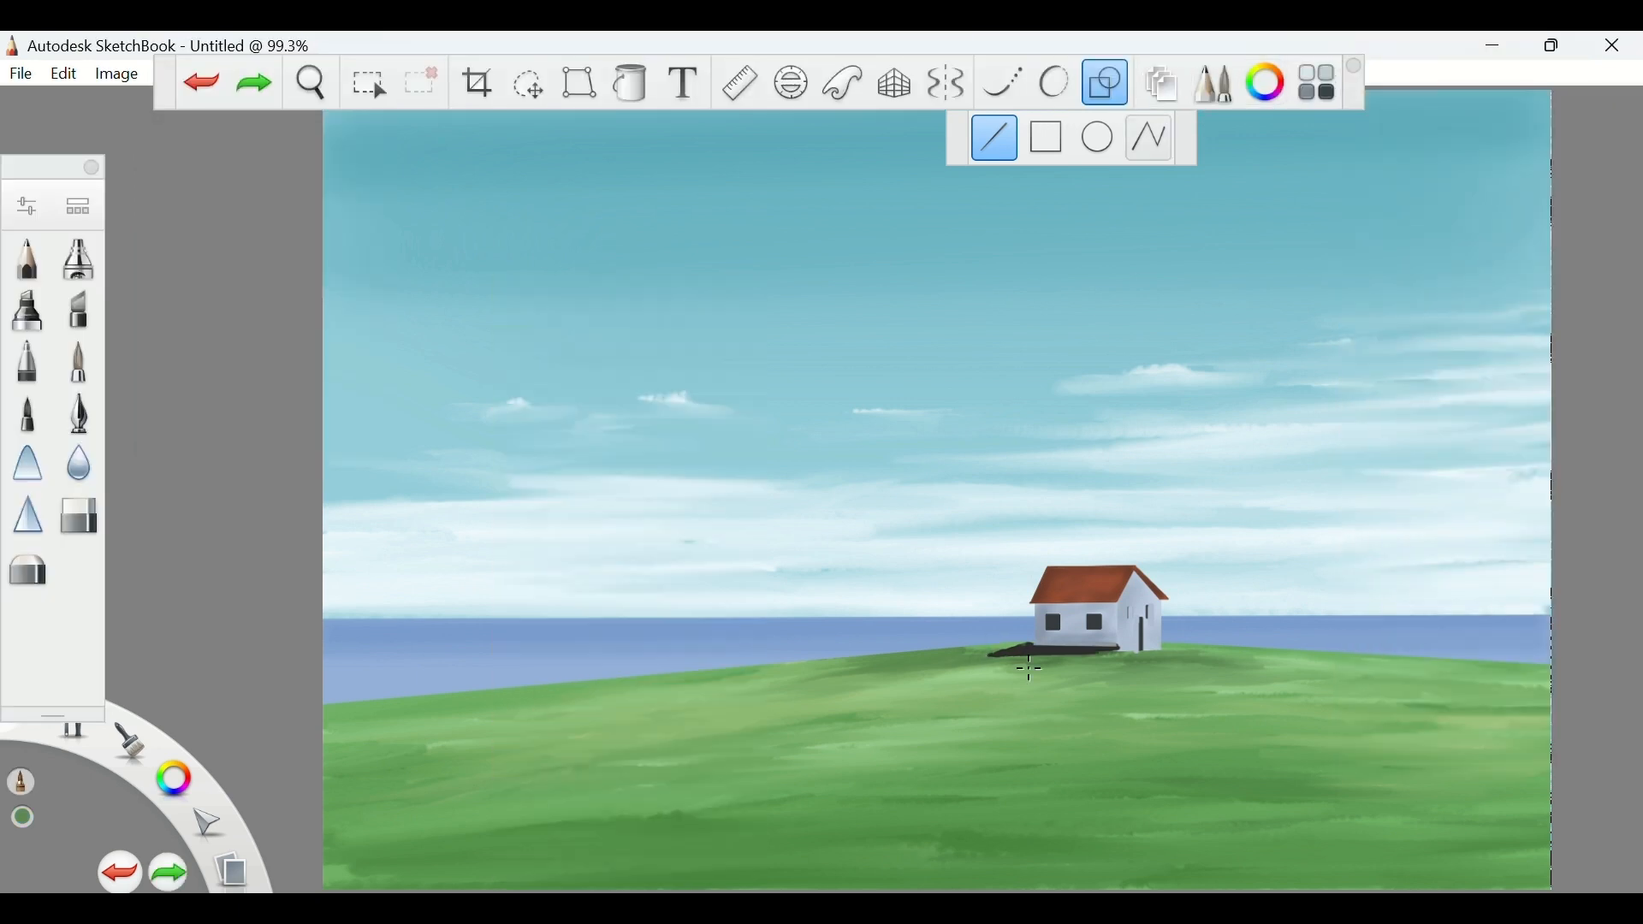
pyautogui.moveTo(1019, 648); pyautogui.dragTo(1020, 648)
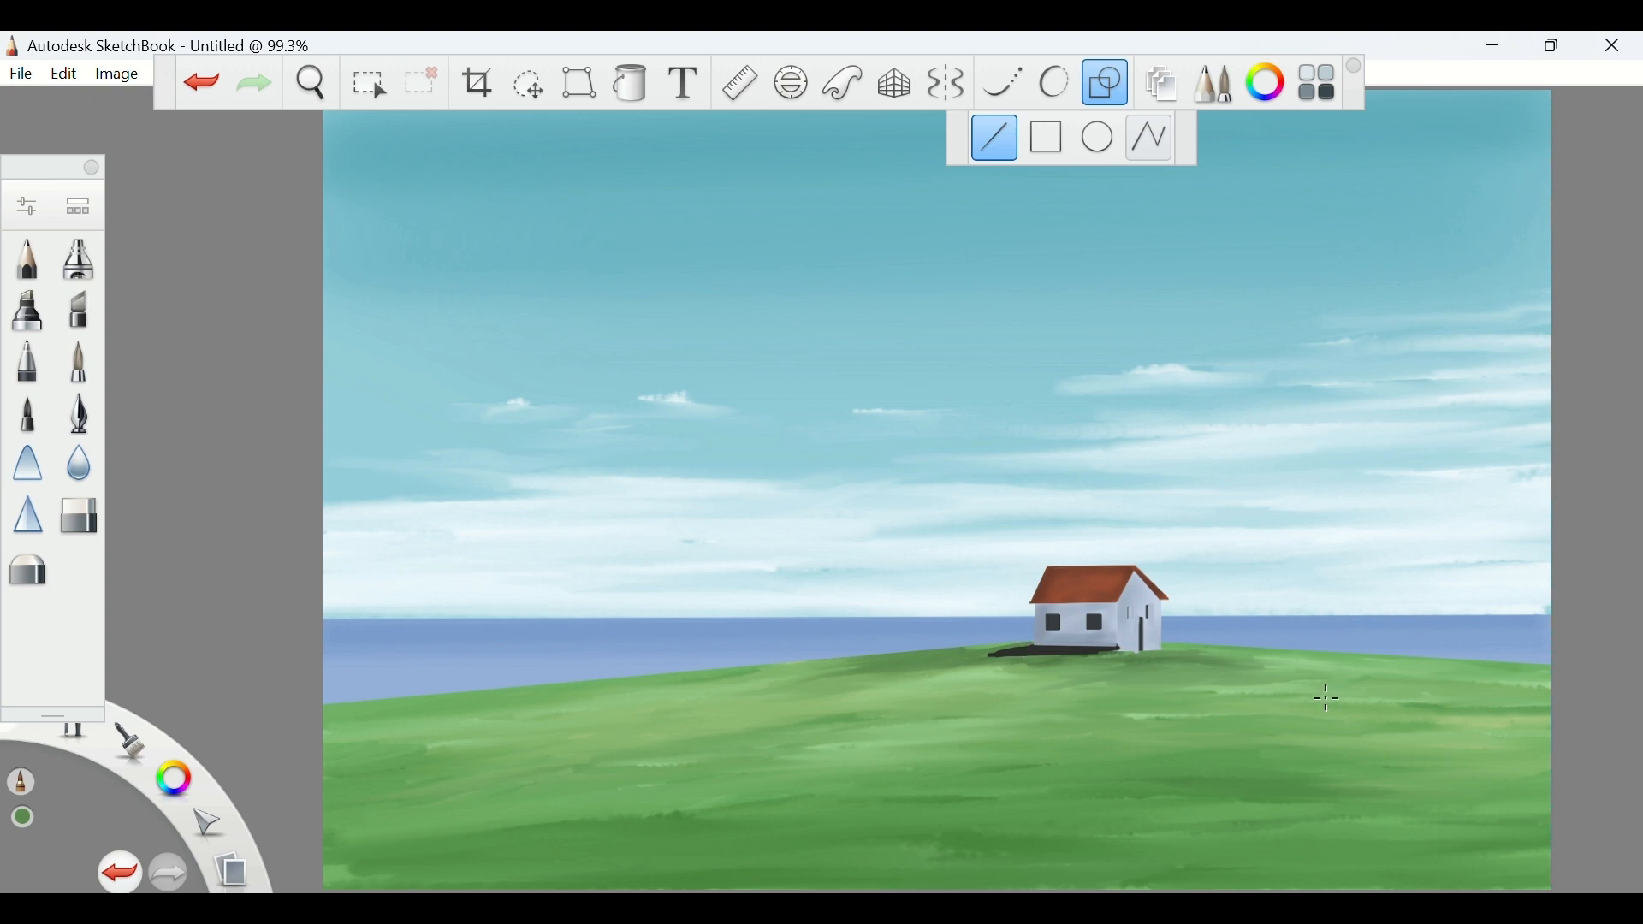